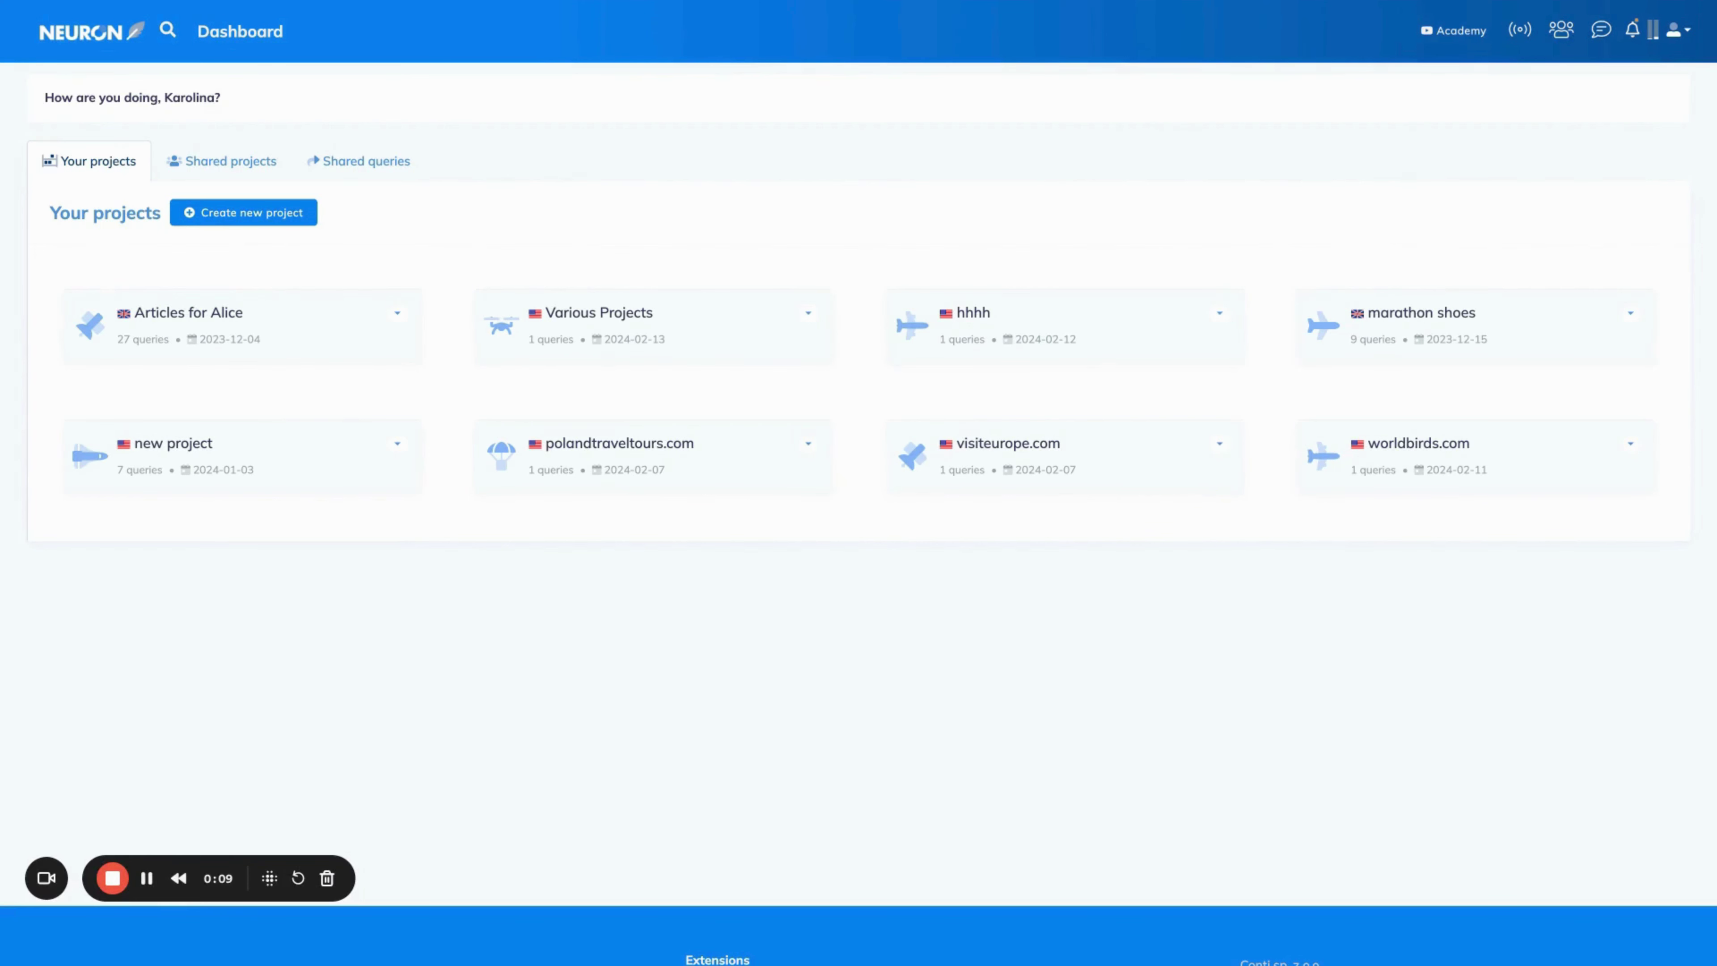
{"action": "left_click", "coordinate": [269, 216]}
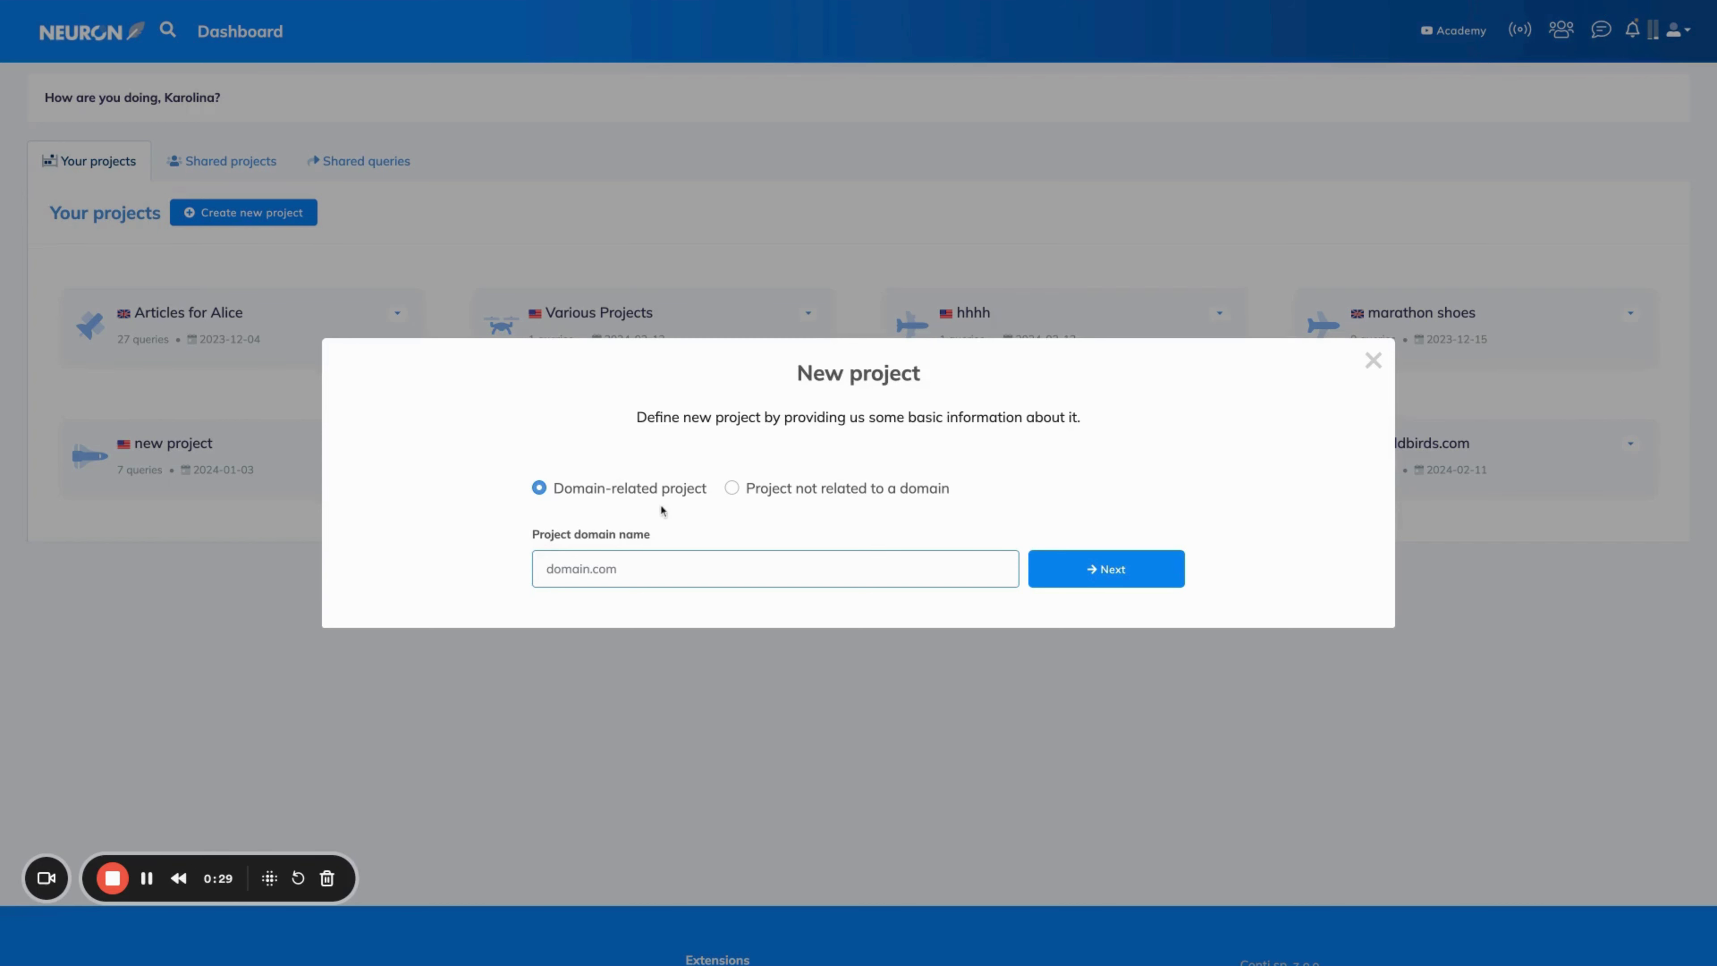
{"action": "left_click", "coordinate": [730, 490]}
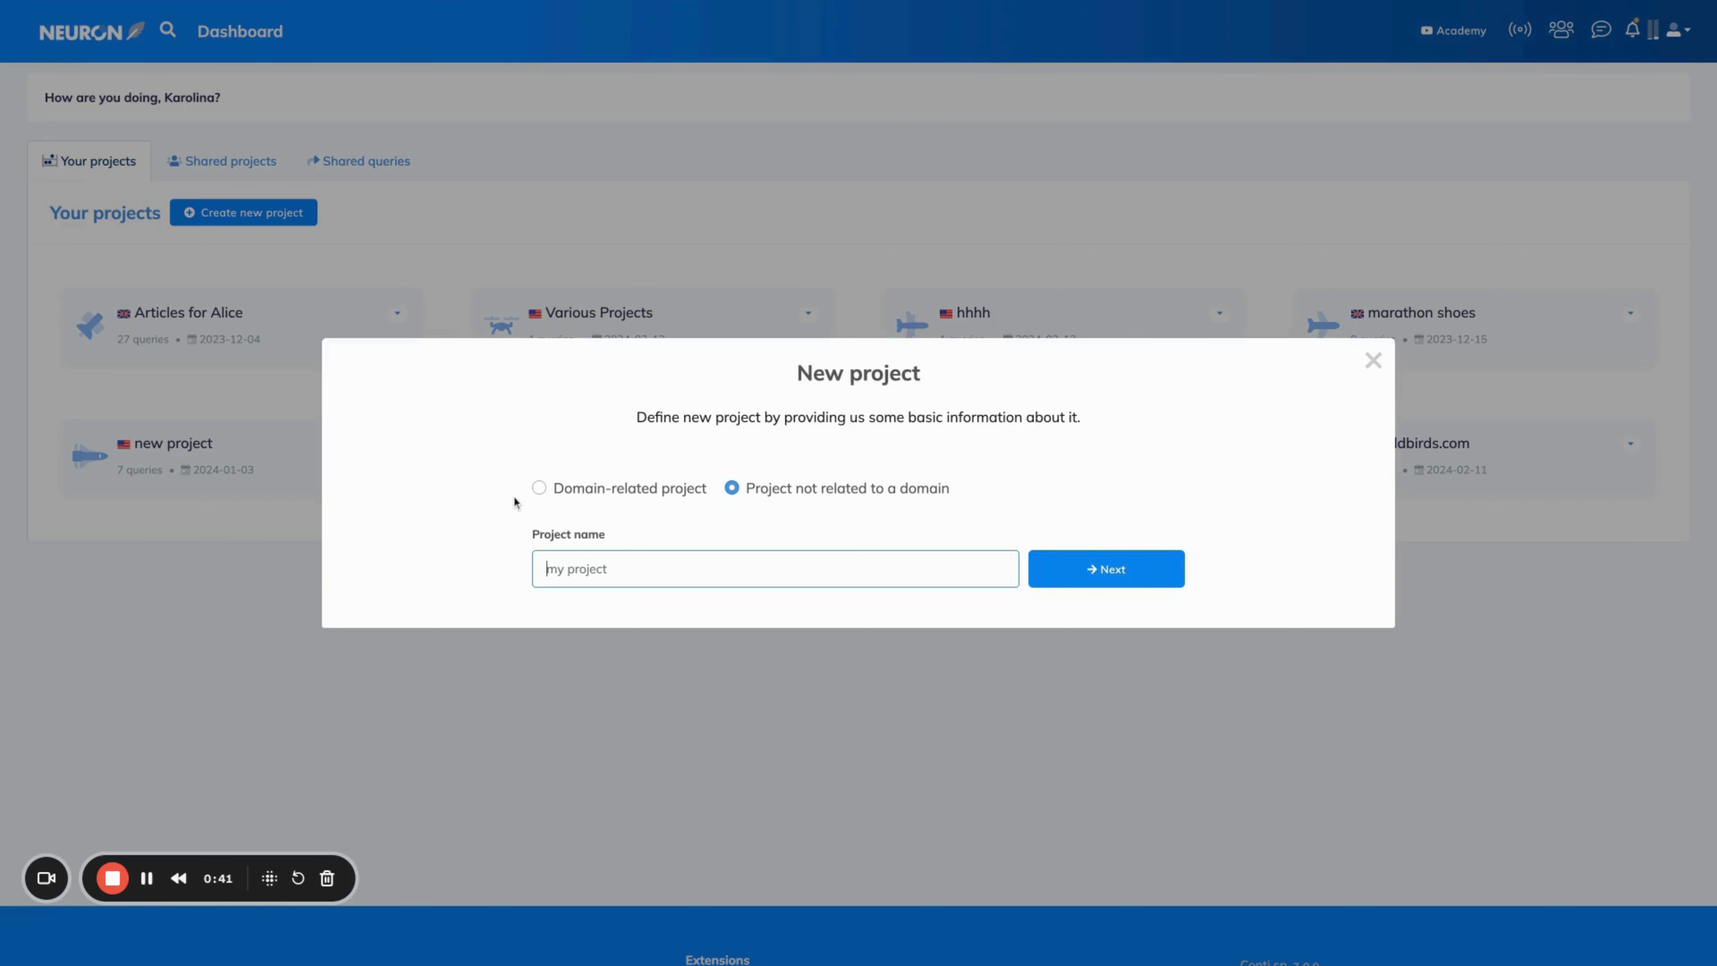
{"action": "left_click", "coordinate": [539, 488]}
{"action": "type", "text": "https://advancedenglish.co/"}
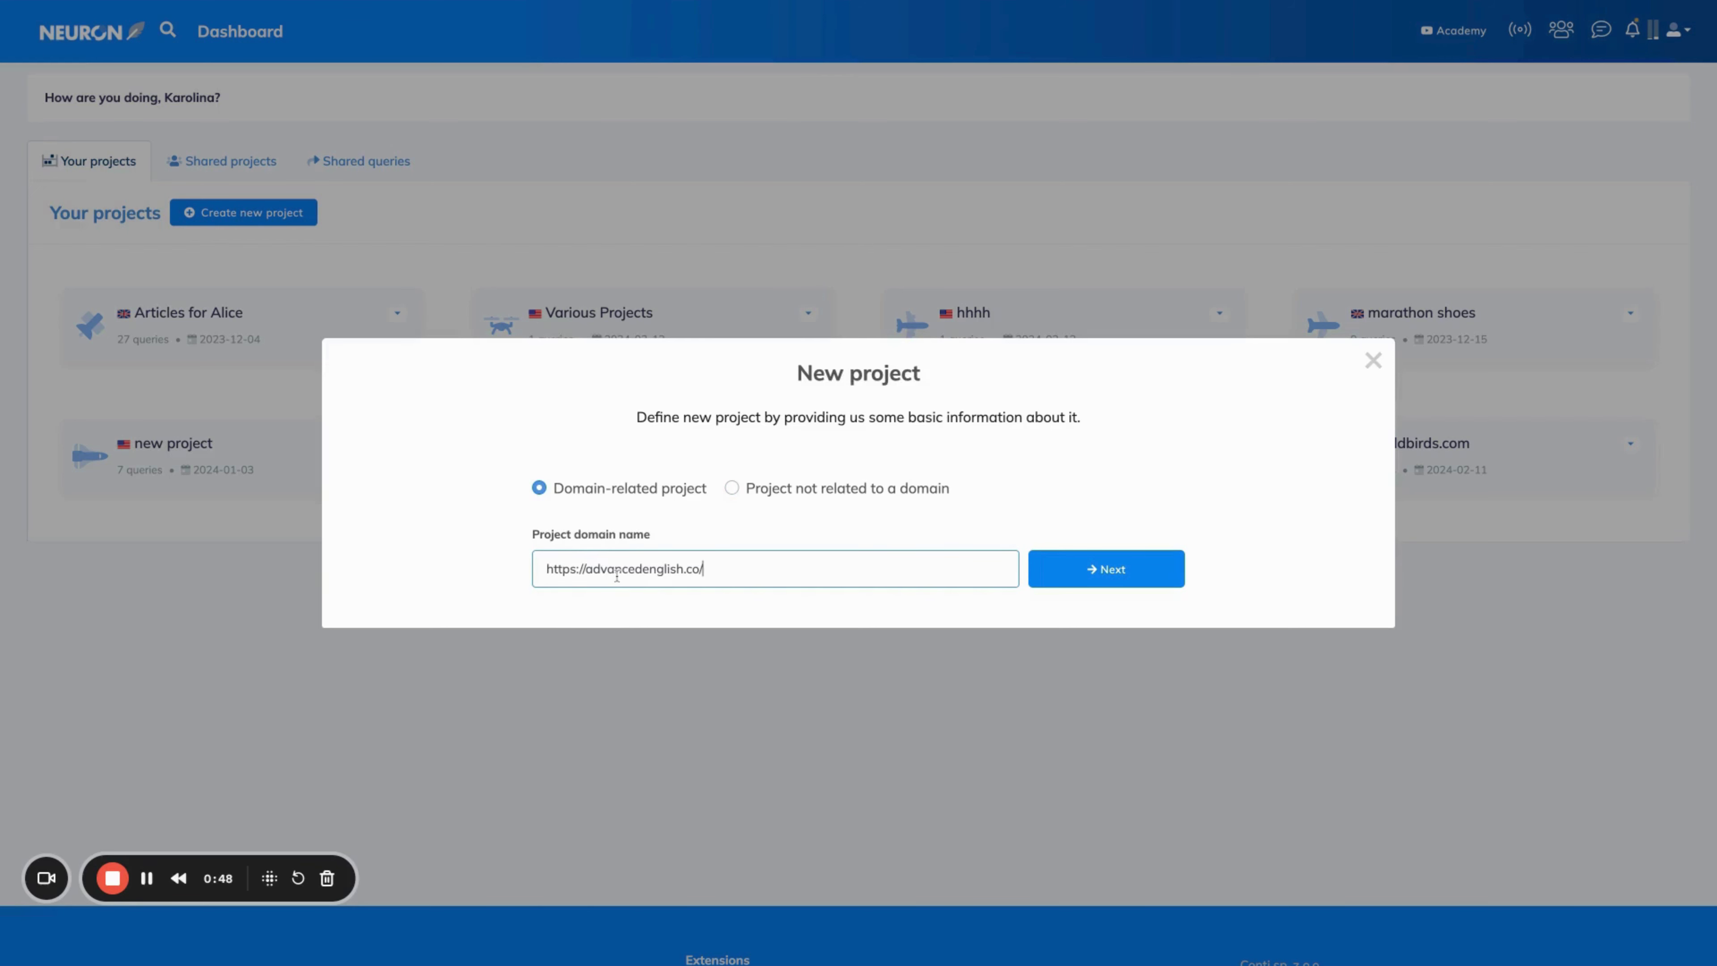
{"action": "left_click", "coordinate": [1143, 568]}
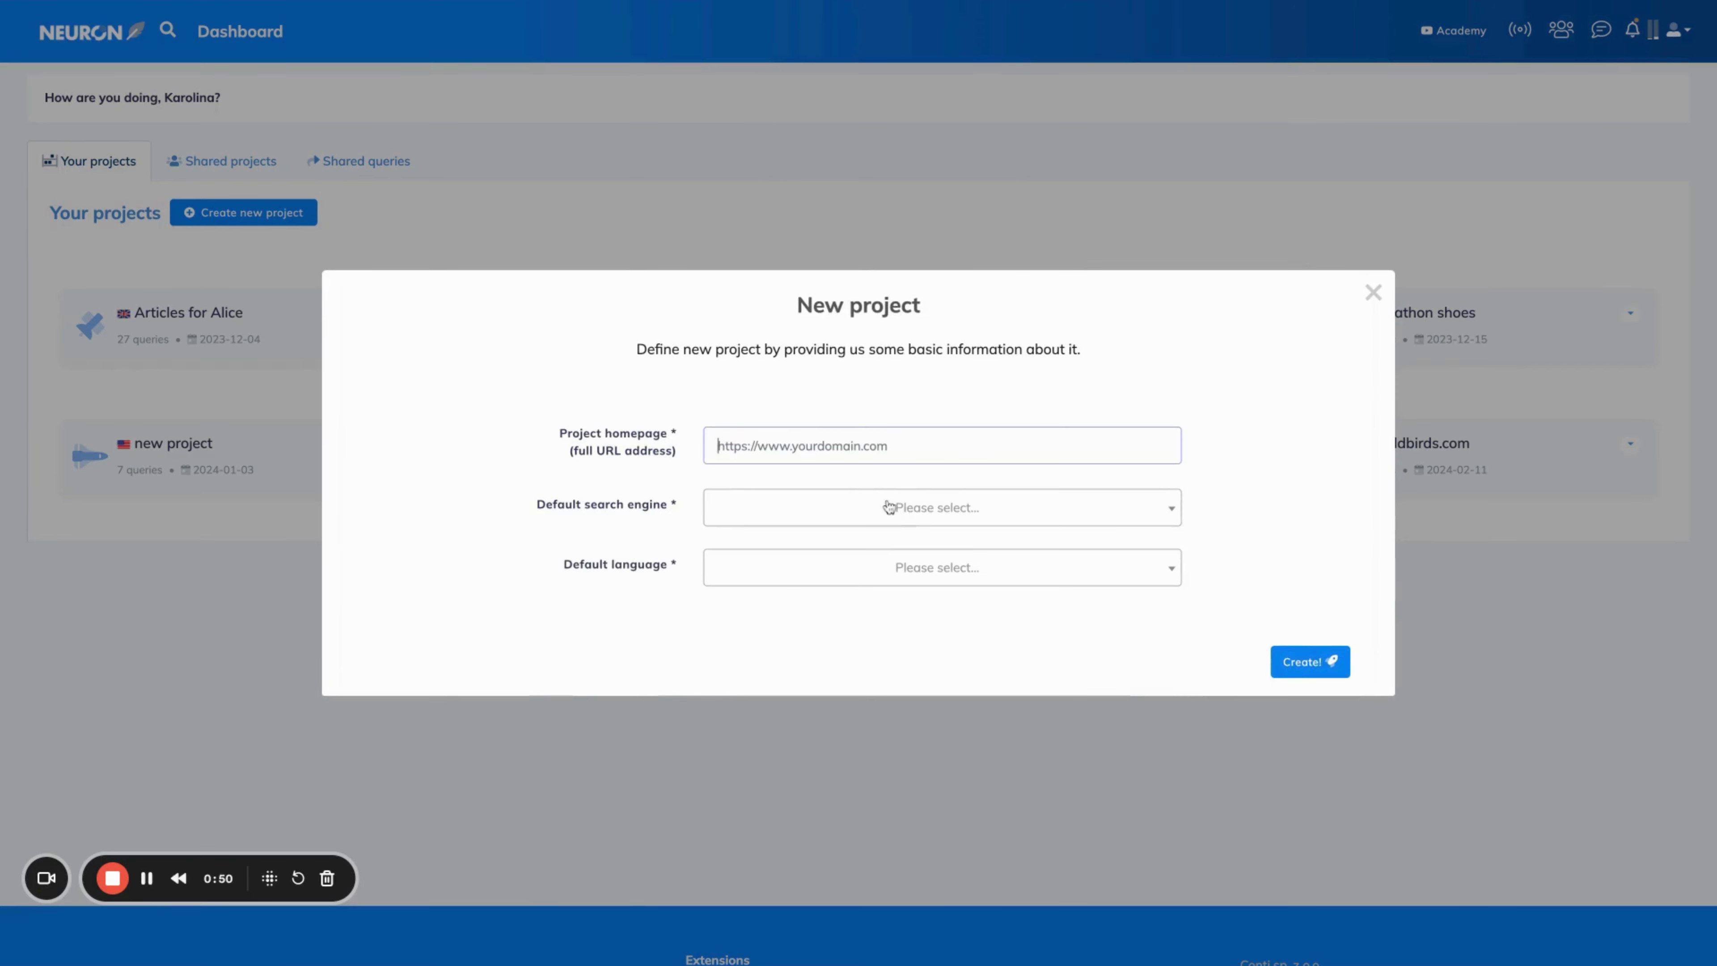
{"action": "type", "text": "https://advancedenglish.co/"}
{"action": "left_click", "coordinate": [774, 513]}
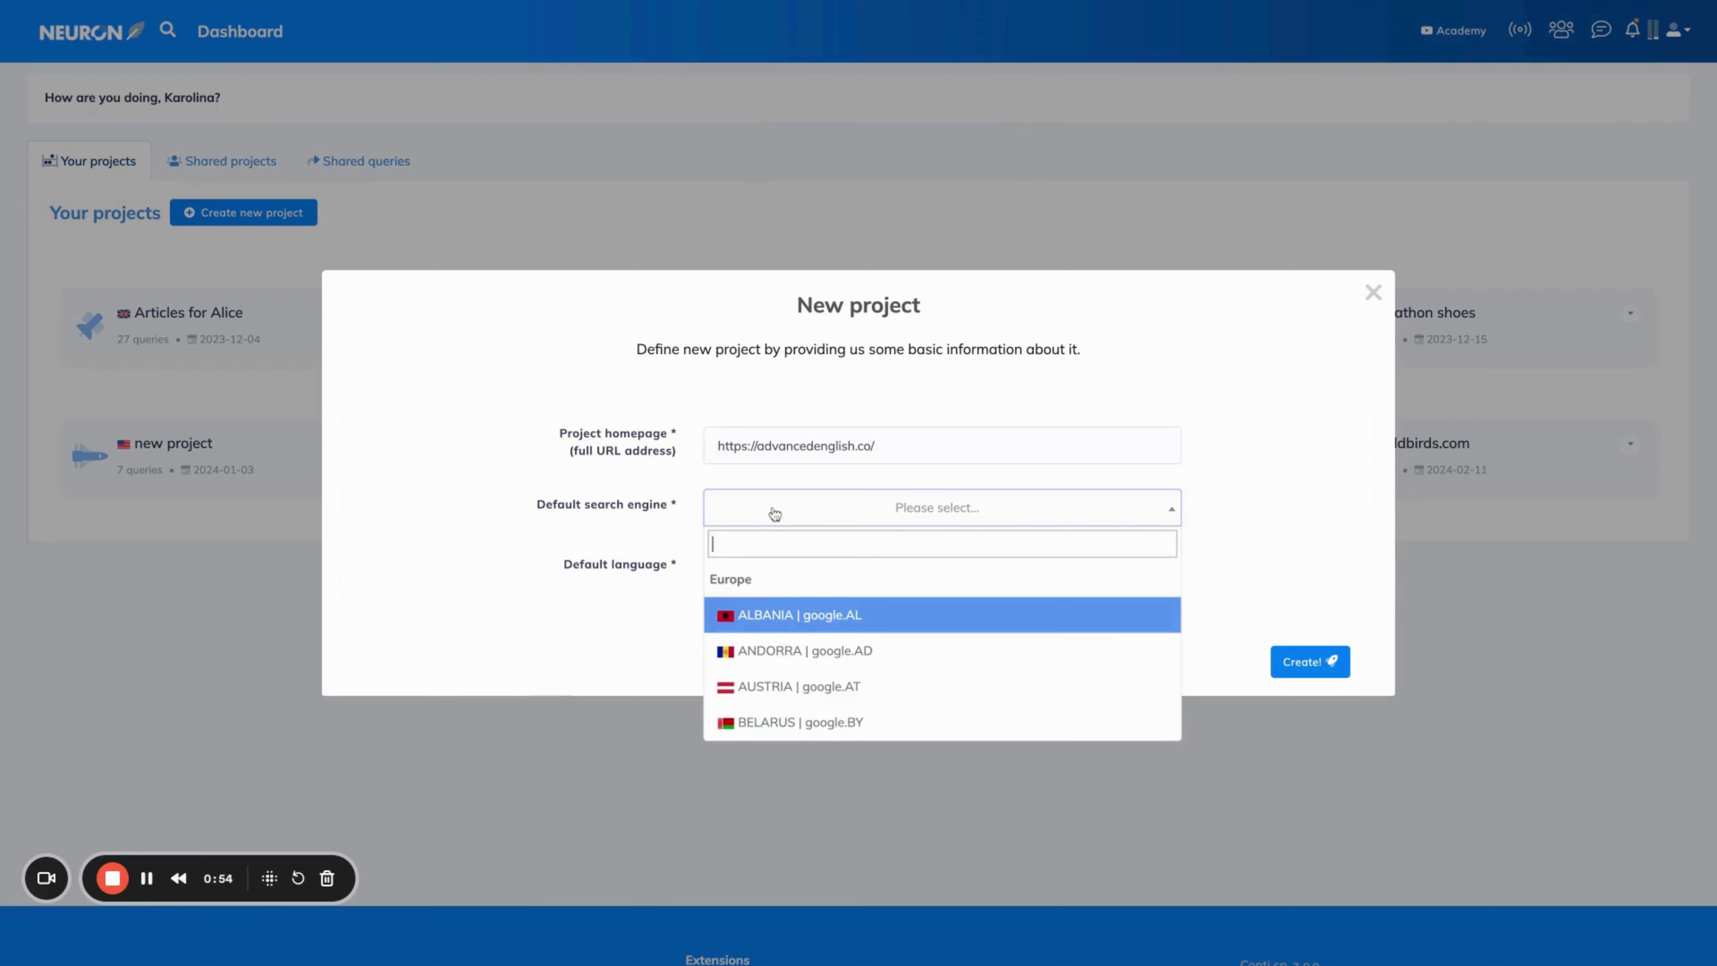
{"action": "type", "text": "usa"}
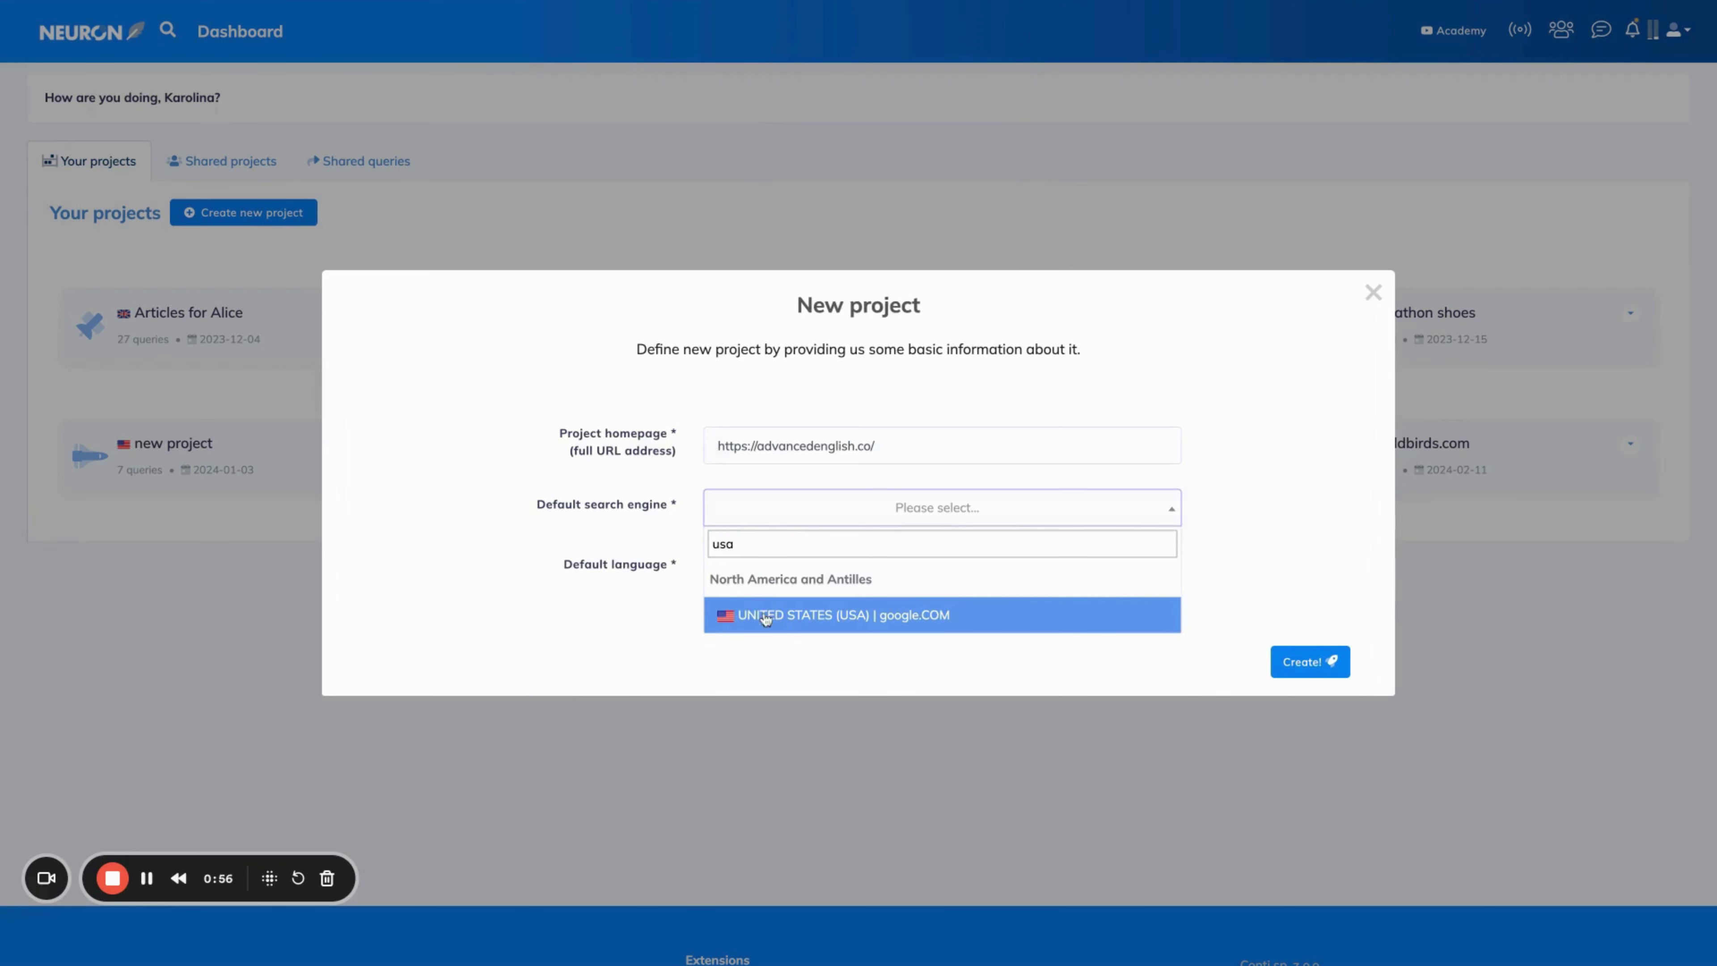
{"action": "left_click", "coordinate": [767, 615]}
{"action": "left_click", "coordinate": [781, 579]}
{"action": "type", "text": "en"}
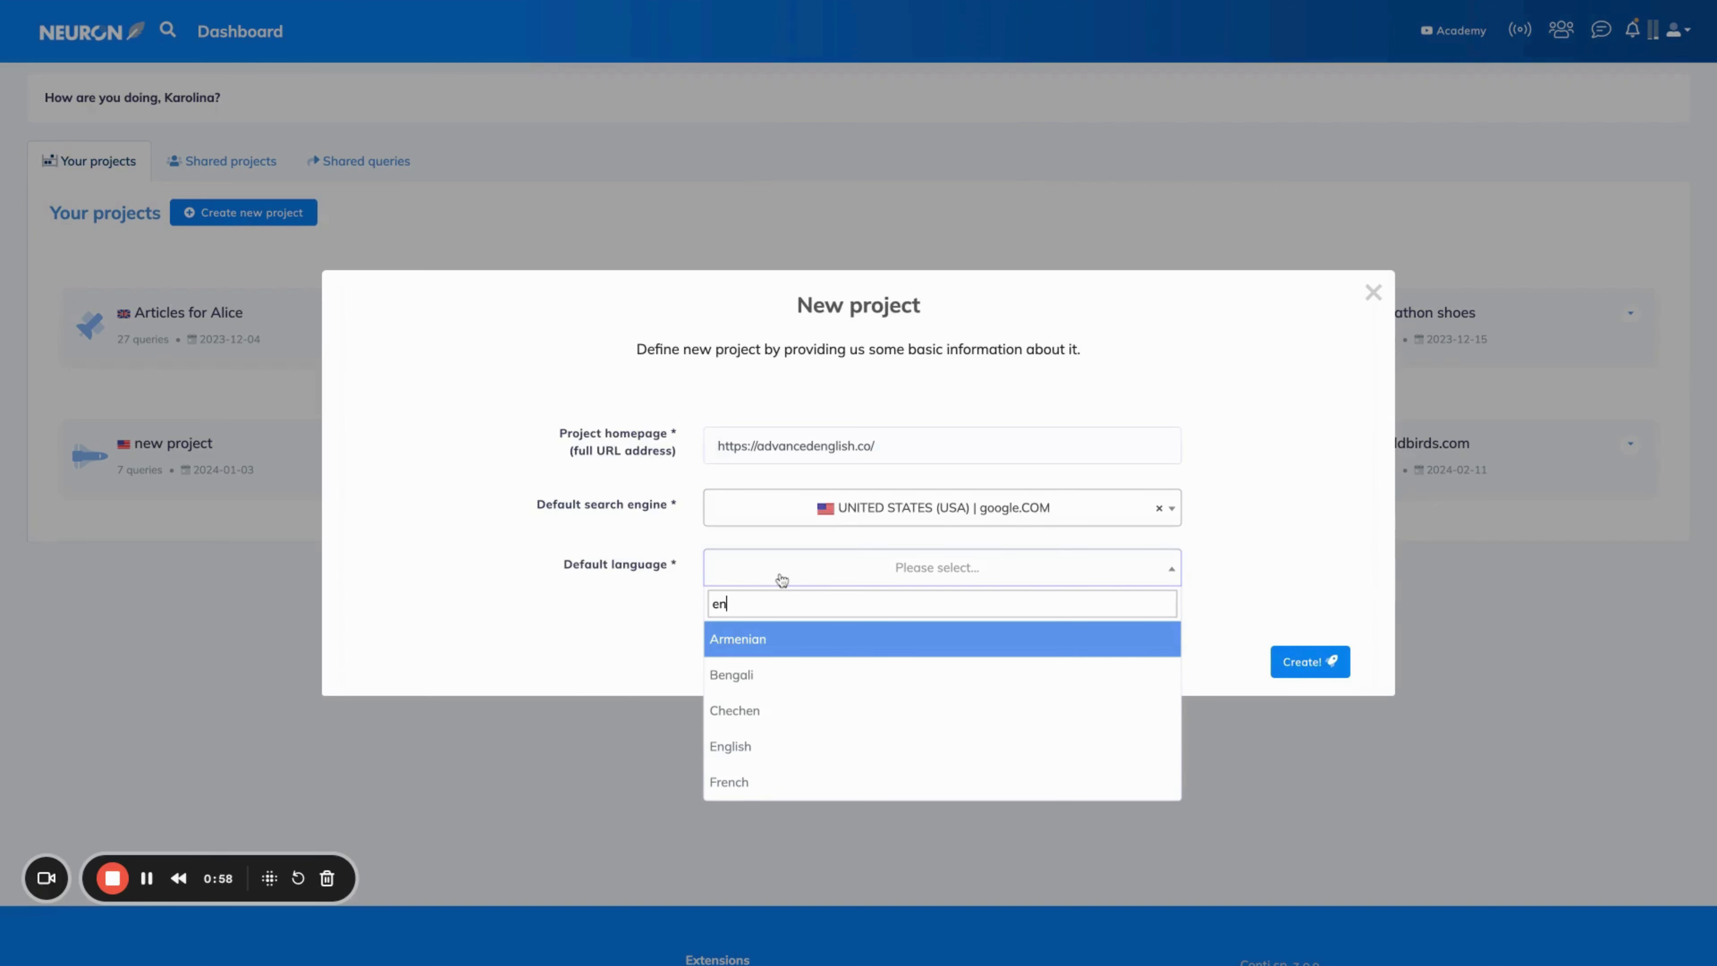
{"action": "left_click", "coordinate": [823, 744]}
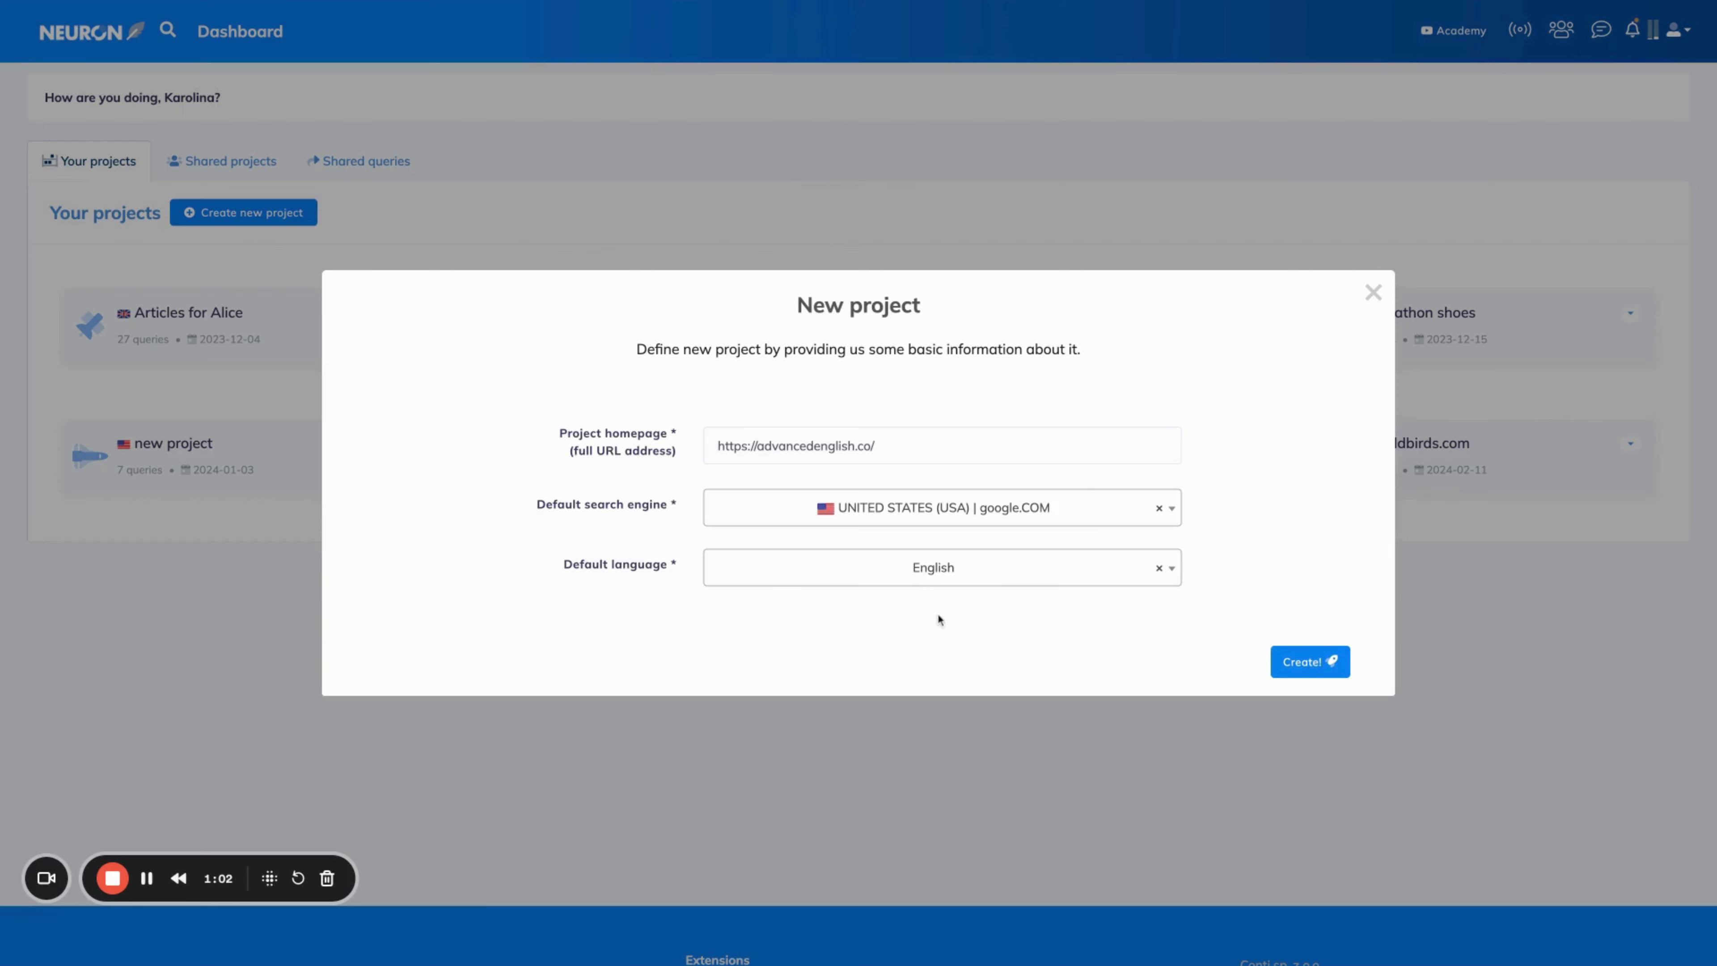
{"action": "left_click", "coordinate": [1310, 661]}
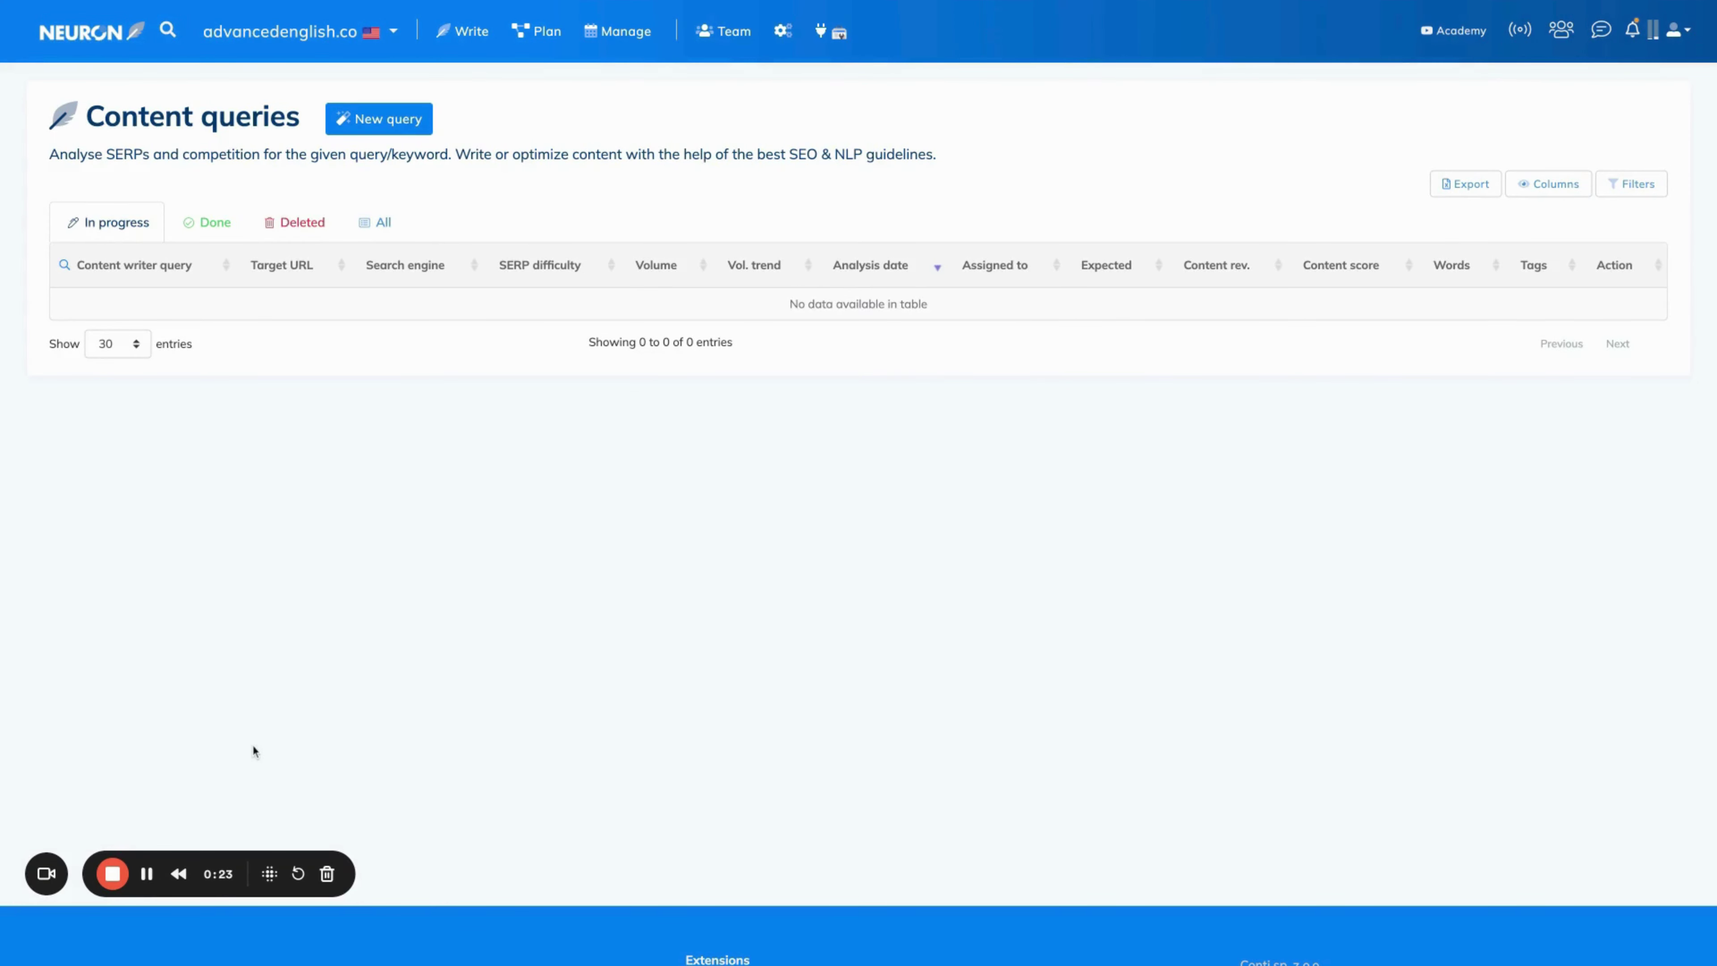
Step: Start a new-content query for "improving english speaking fluency" with the United States and English settings
{"action": "left_click", "coordinate": [373, 138]}
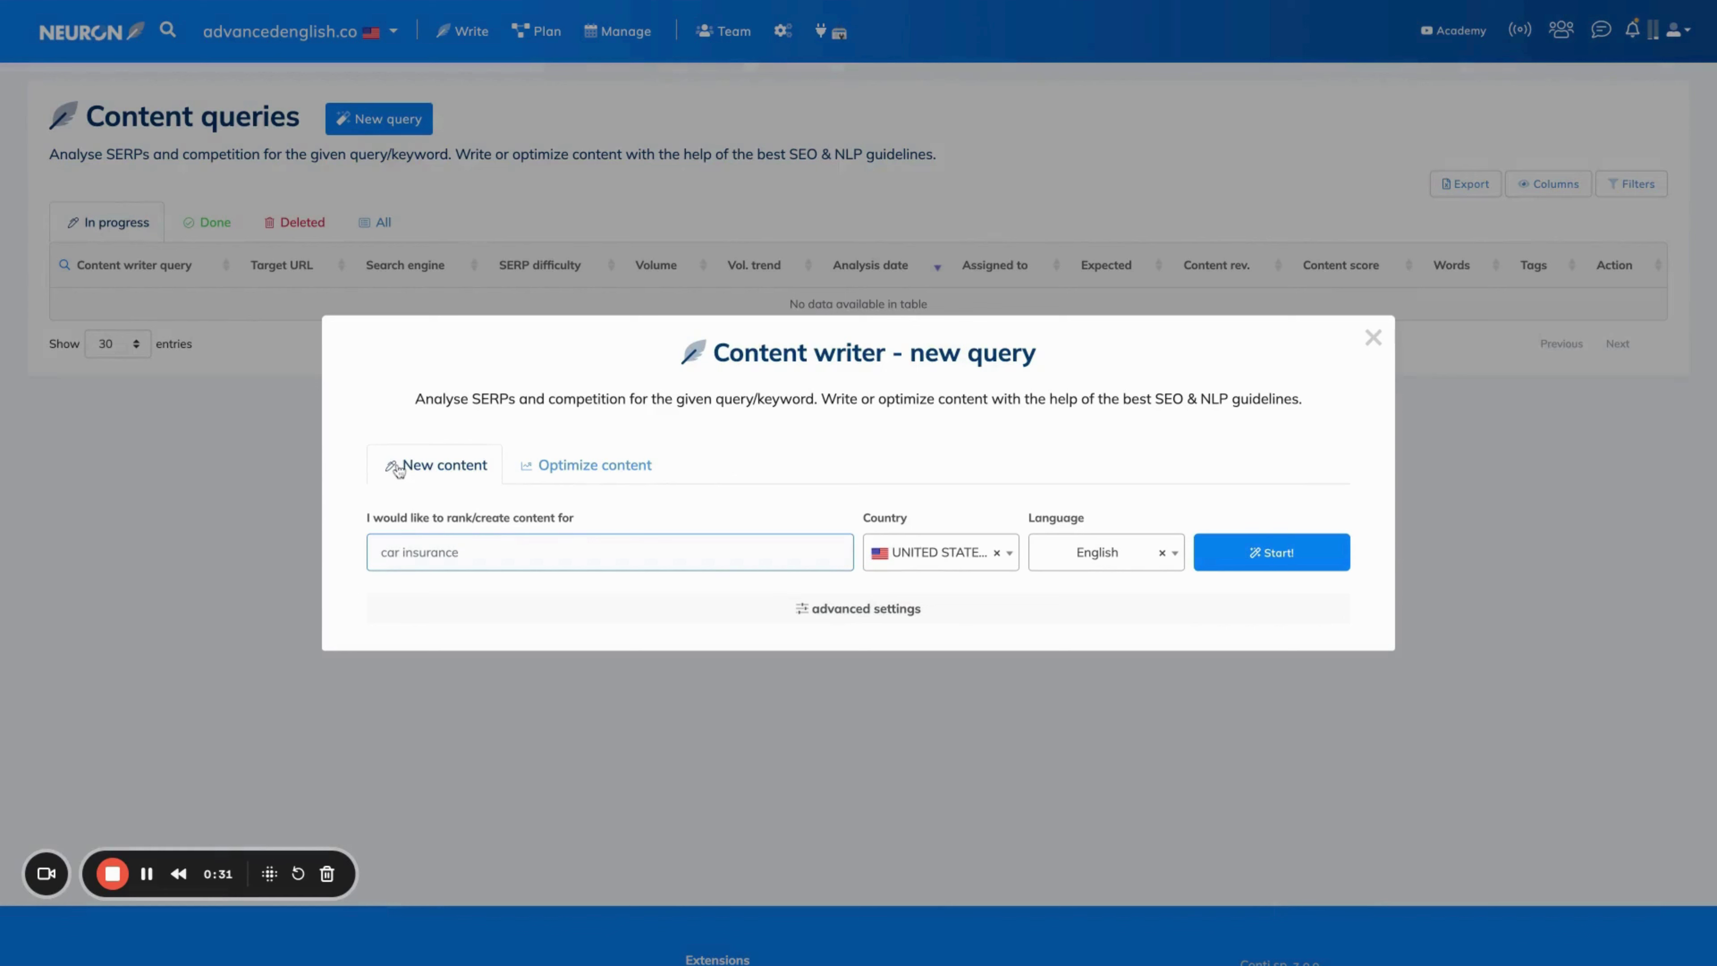
{"action": "left_click", "coordinate": [563, 467]}
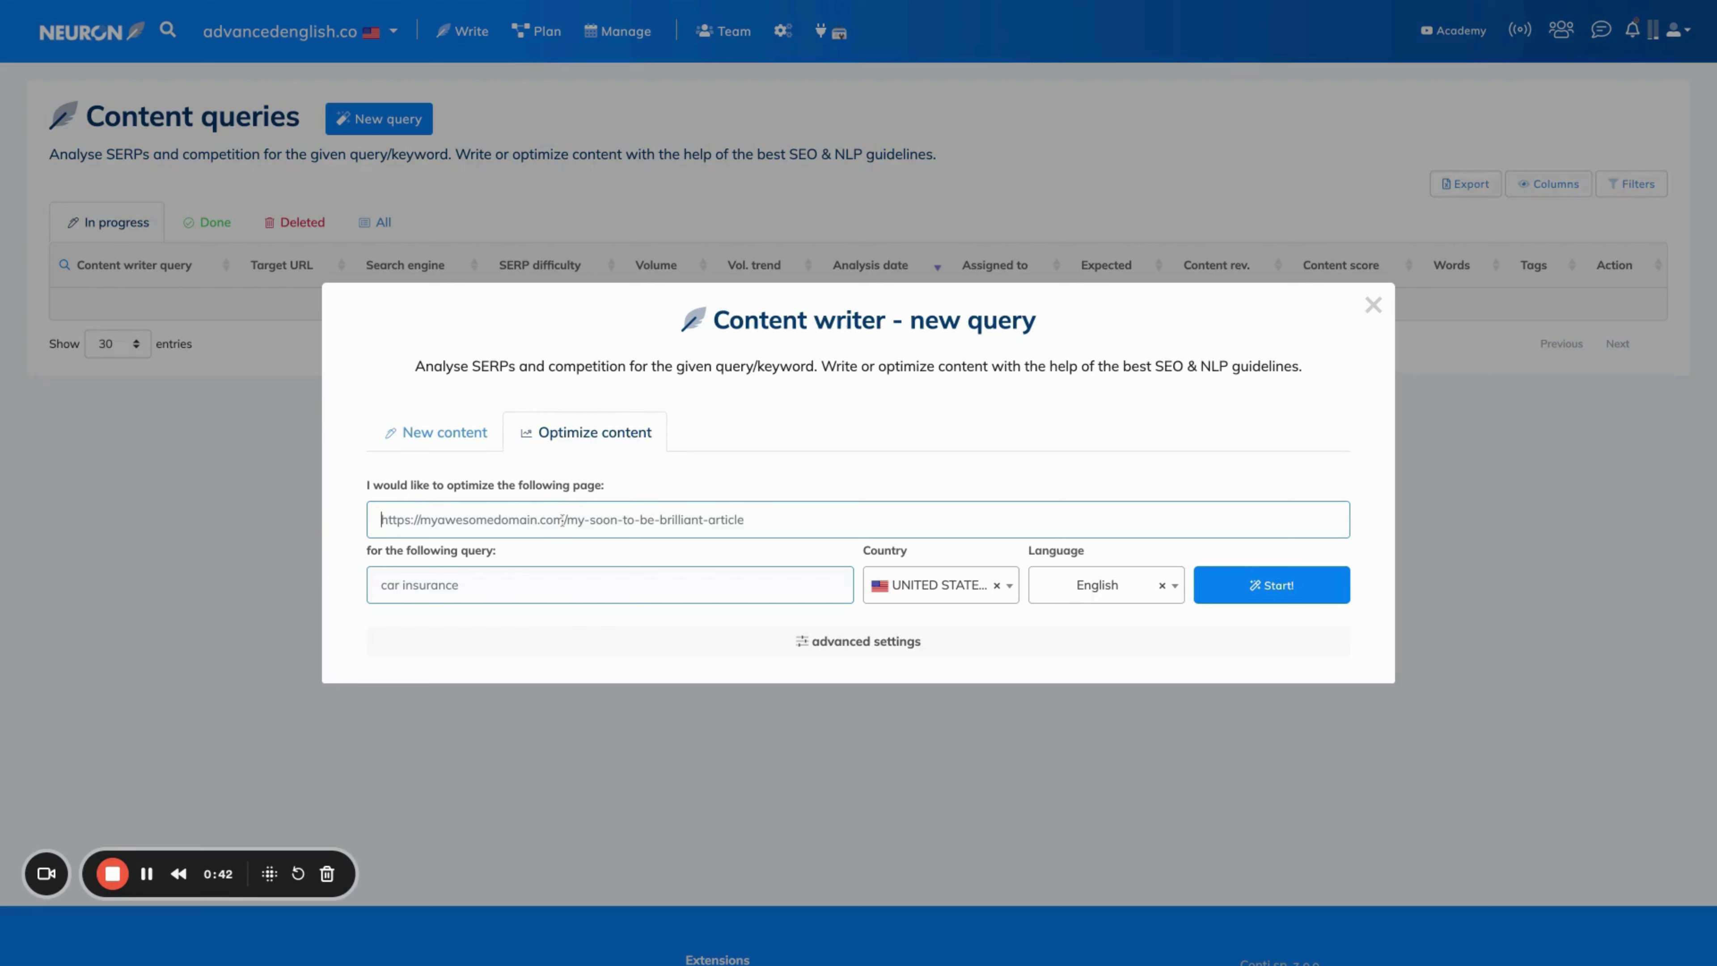
{"action": "left_click", "coordinate": [380, 518]}
{"action": "left_click", "coordinate": [447, 444]}
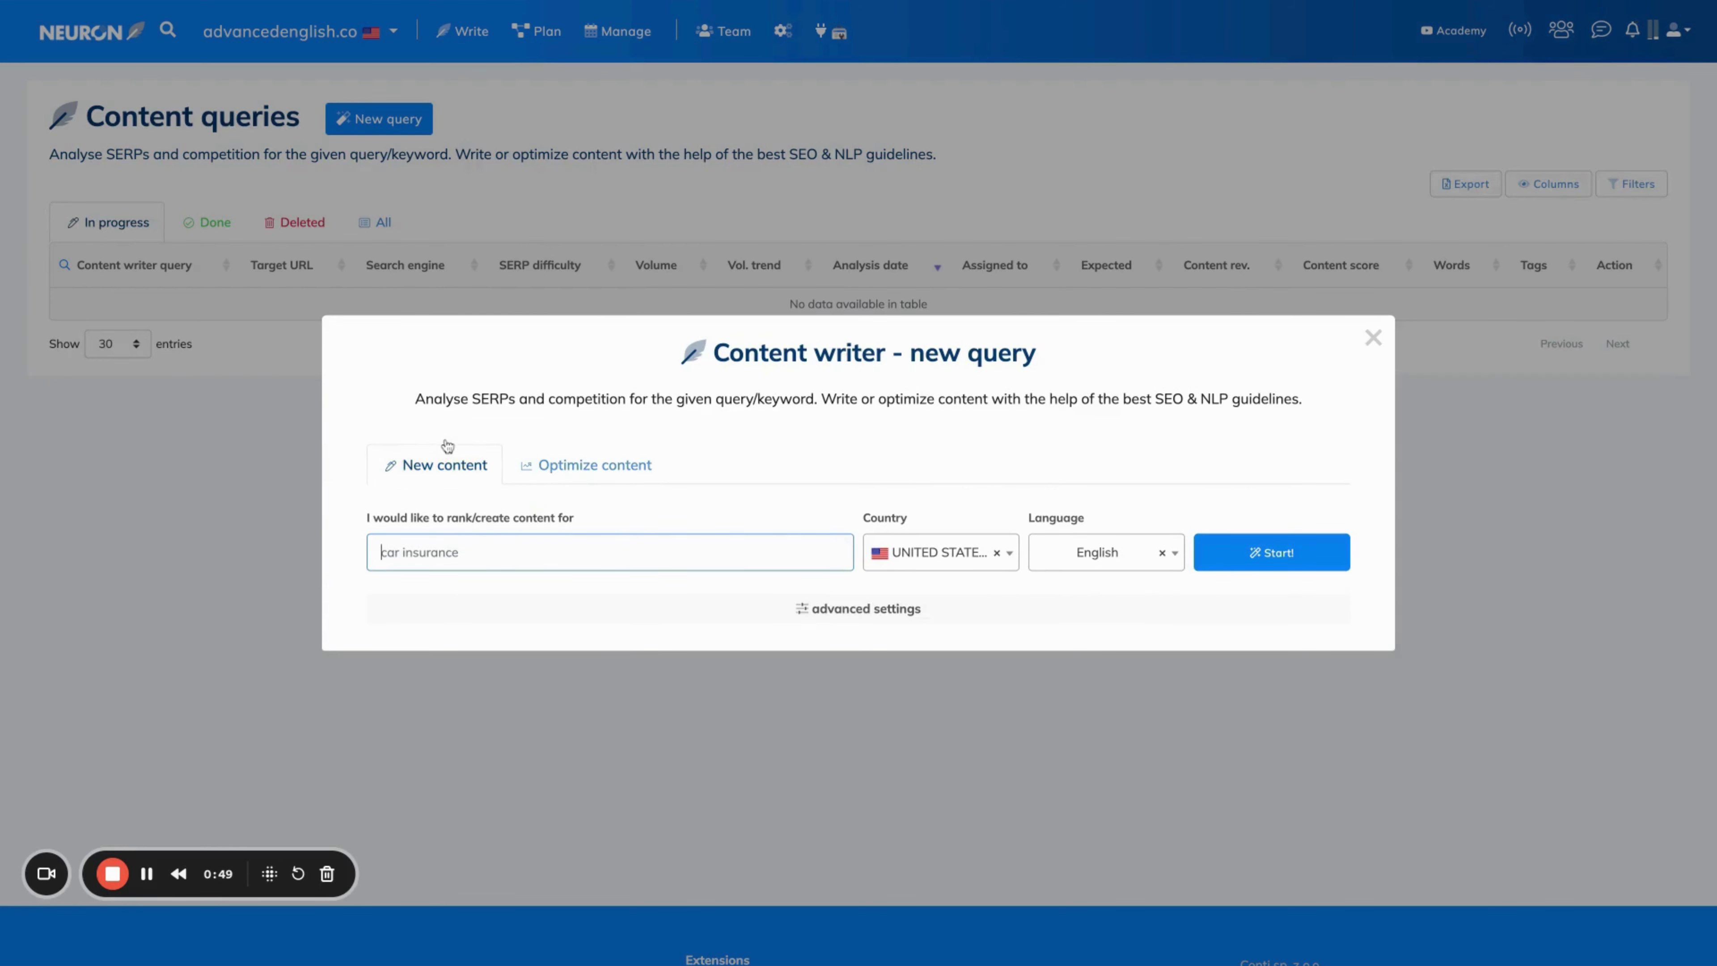
{"action": "type", "text": "improving english speaking fluency"}
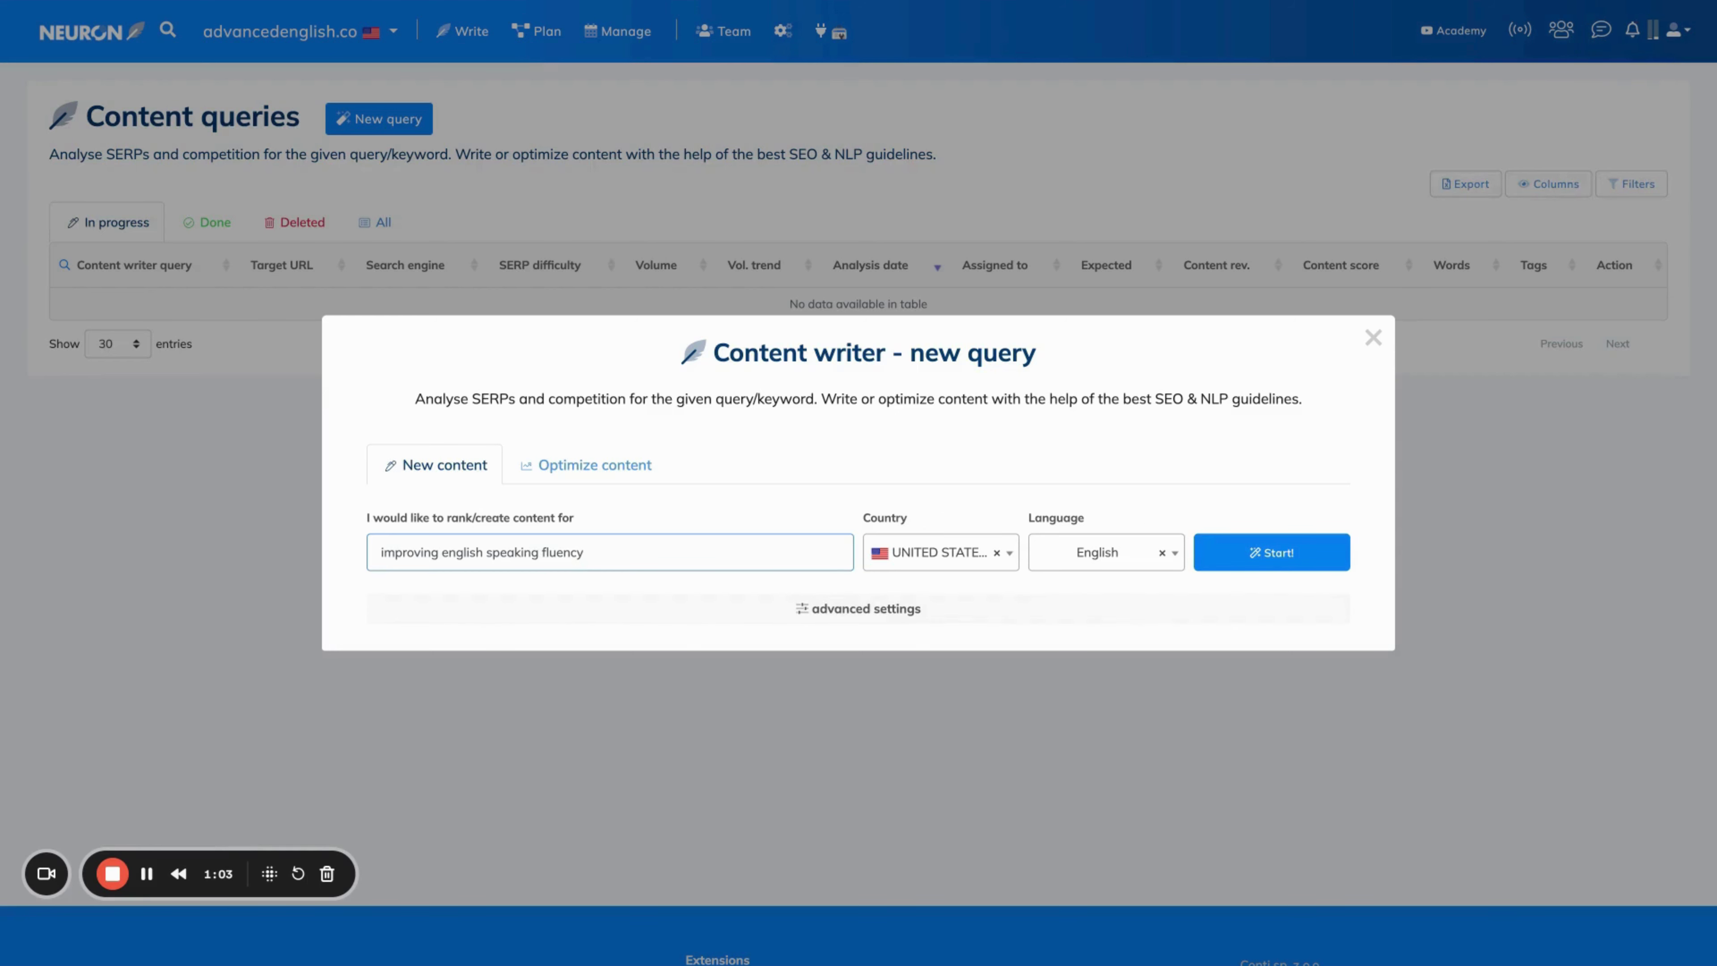
{"action": "left_click", "coordinate": [1253, 555]}
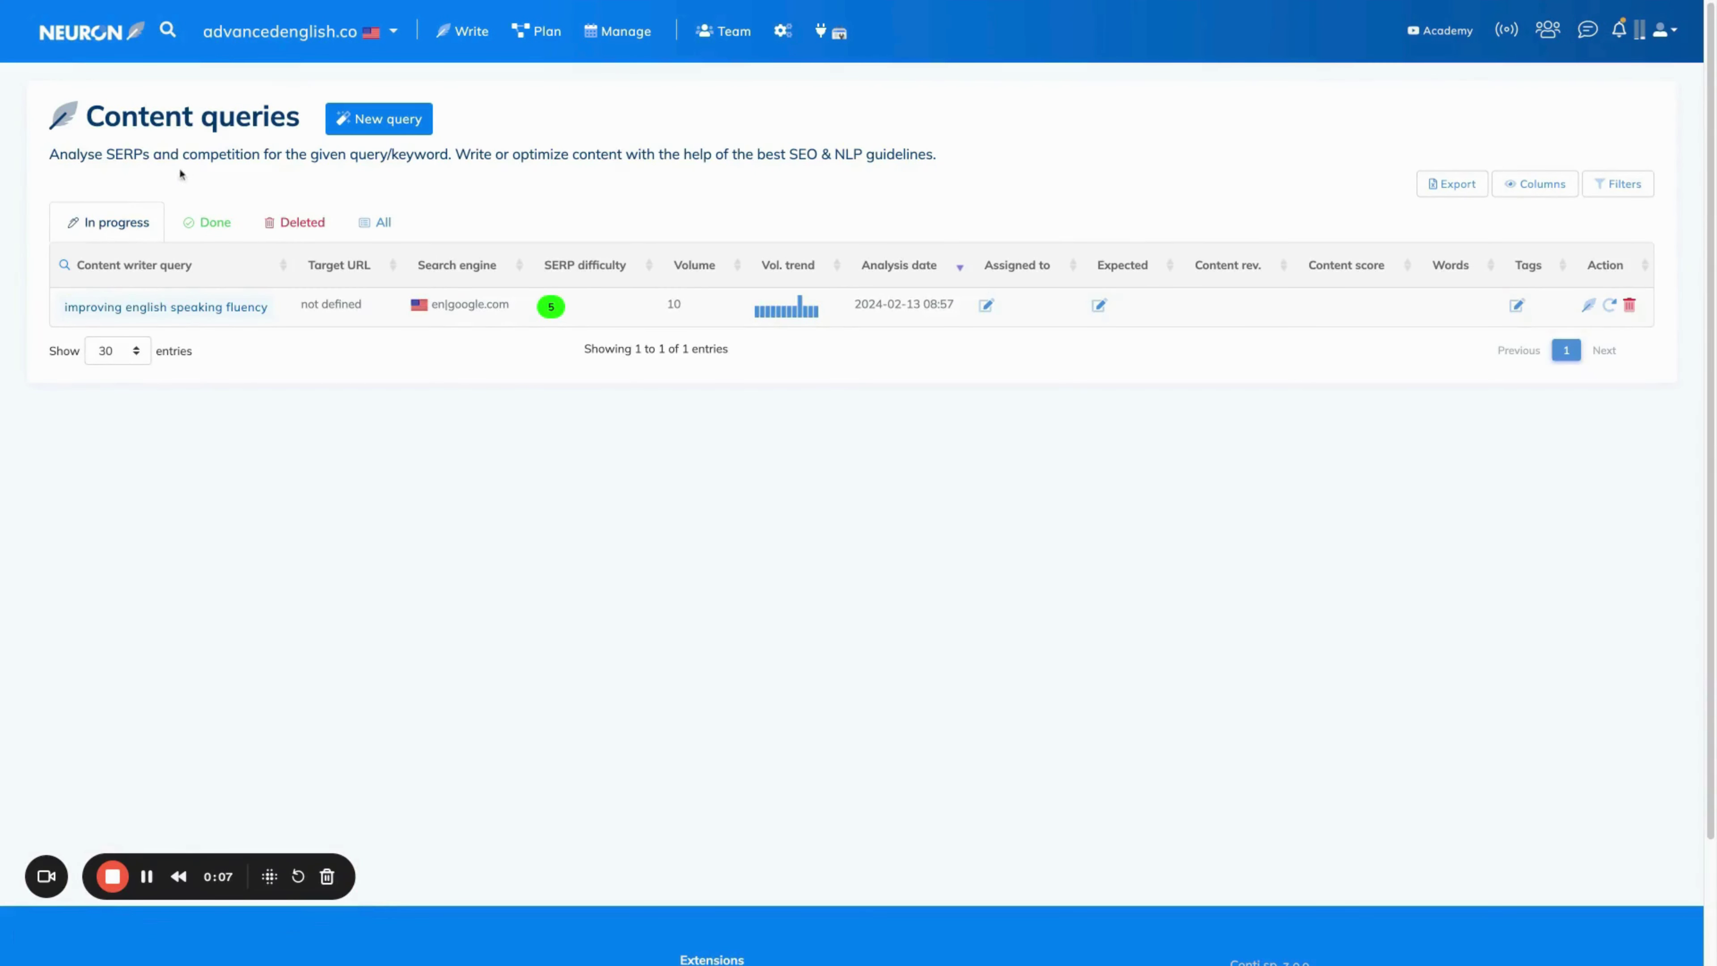
Step: Open the "improving english speaking fluency" query and, among its competitors, deselect Google ranks 1, 6, 7, 9 and 10 and select rank 19
{"action": "left_click_drag", "start_coordinate": [64, 306], "coordinate": [243, 320]}
{"action": "left_click", "coordinate": [244, 321]}
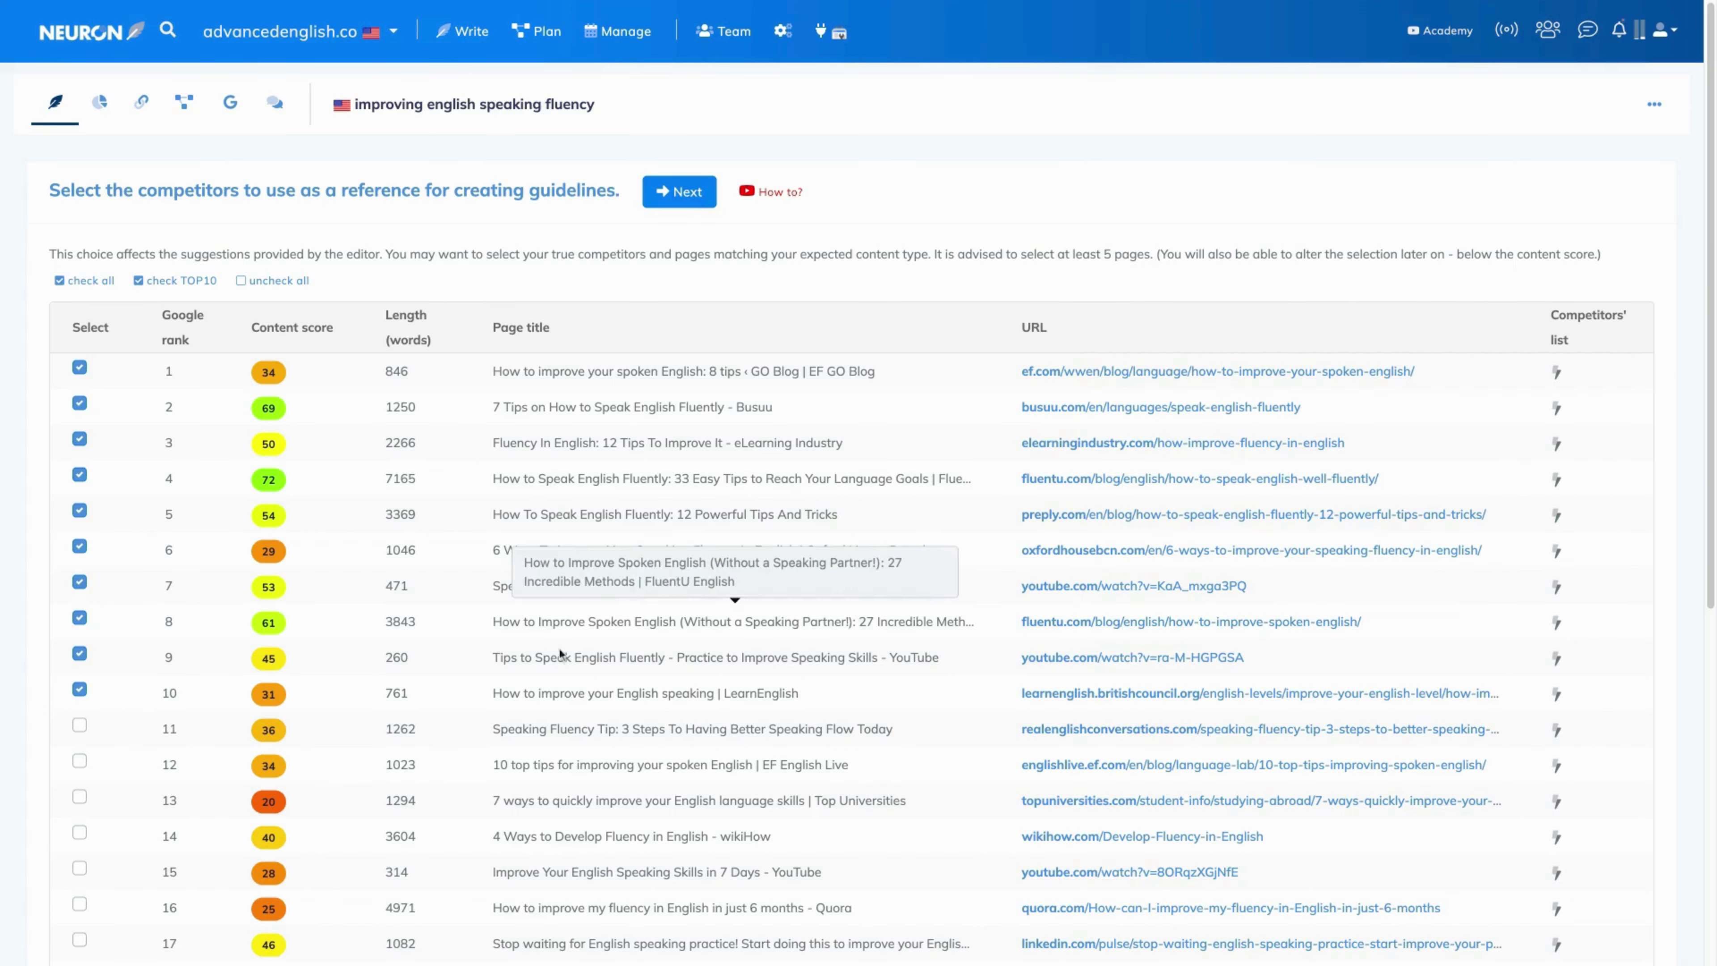
{"action": "left_click", "coordinate": [78, 584]}
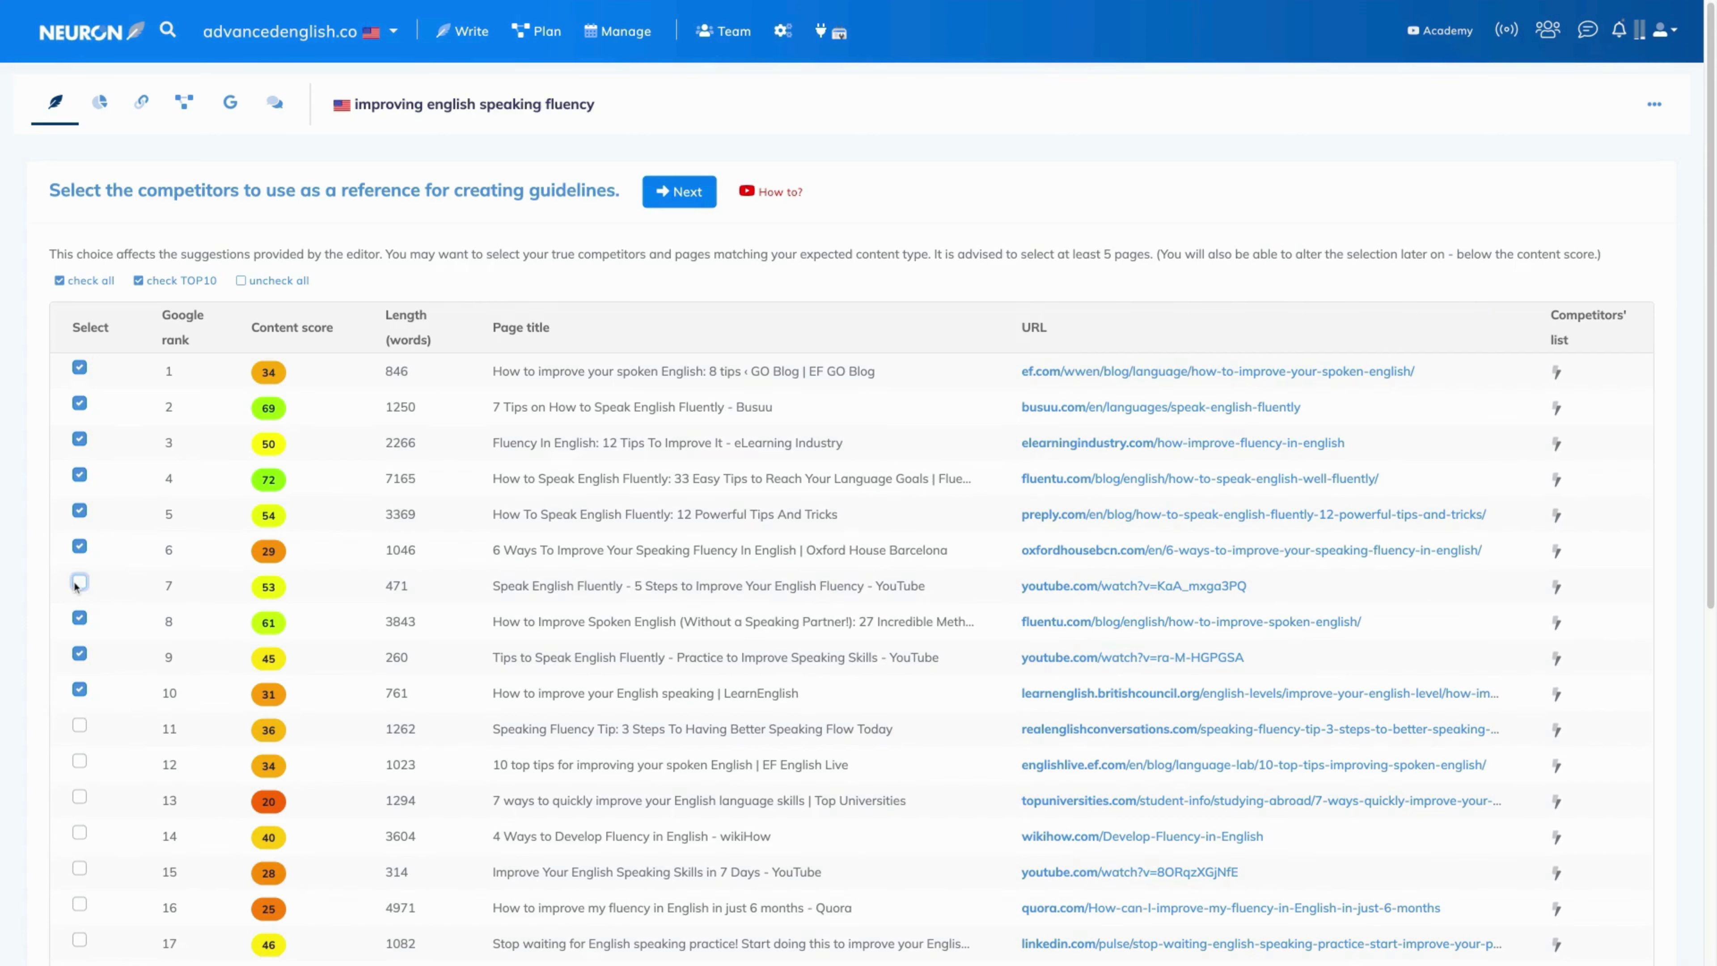
{"action": "left_click", "coordinate": [80, 655]}
{"action": "left_click", "coordinate": [80, 370]}
{"action": "left_click", "coordinate": [79, 547]}
{"action": "left_click", "coordinate": [79, 690]}
{"action": "scroll", "coordinate": [159, 781], "scroll_direction": "down", "scroll_amount": 3}
{"action": "left_click", "coordinate": [79, 858]}
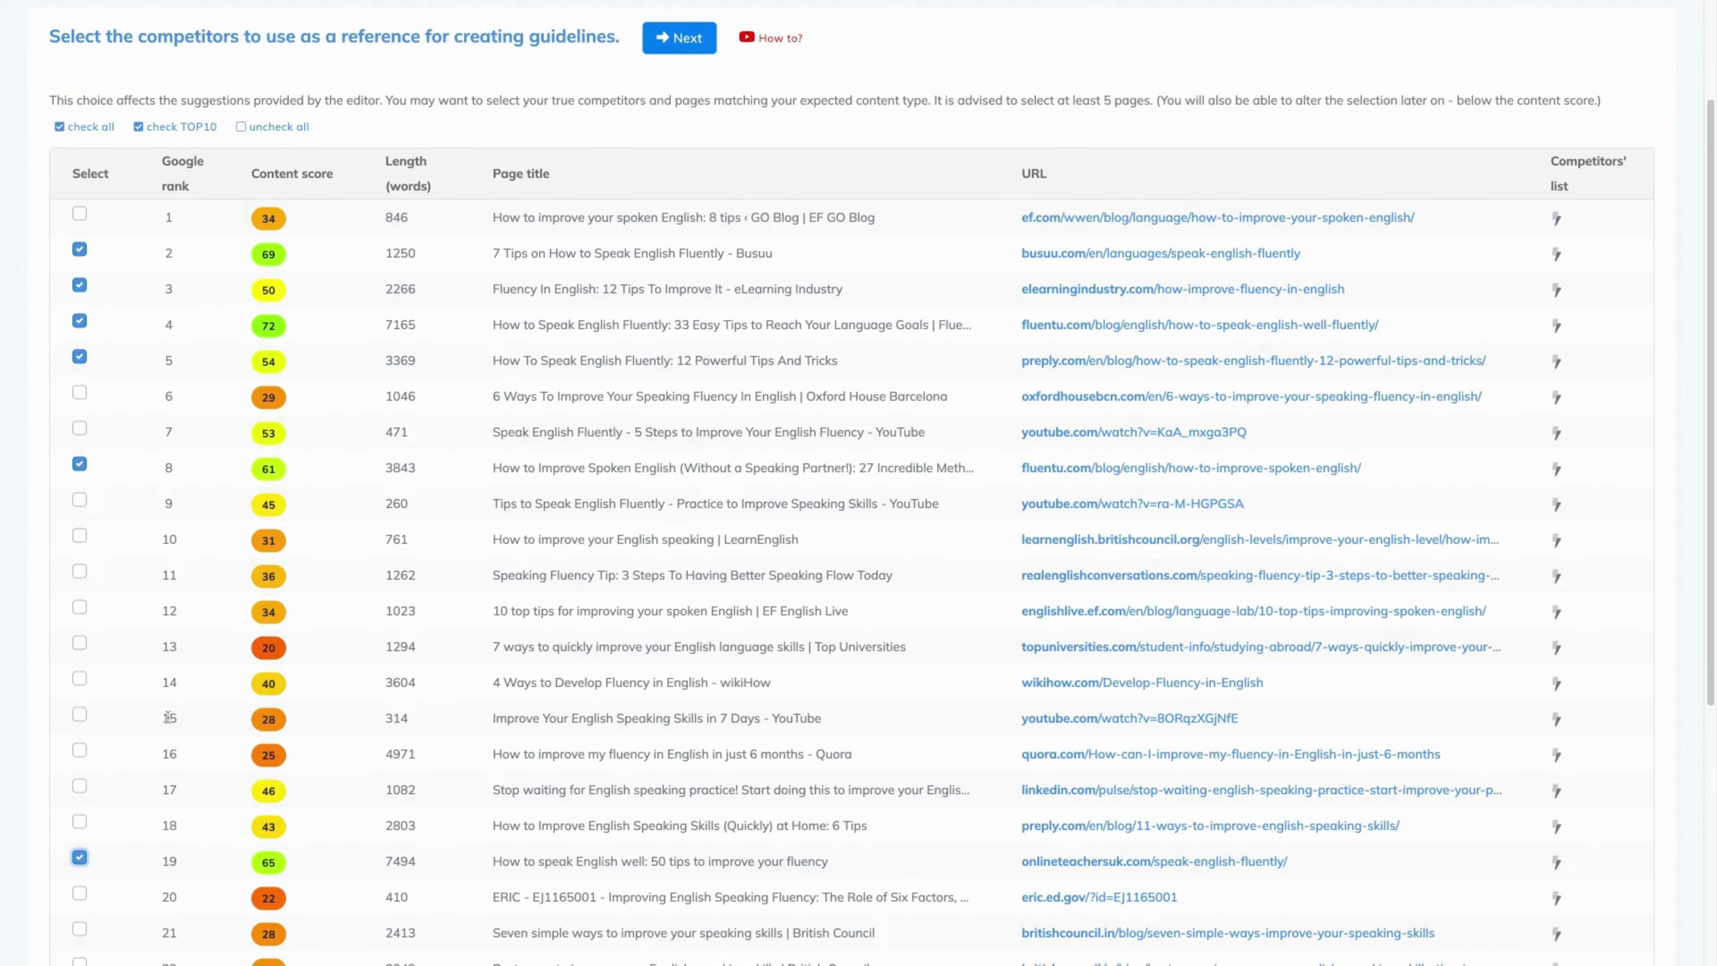
Step: Add busuu.com to the project-level competitors list and toggle fluentu.com's list membership at Google ranks 4 and 8
{"action": "scroll", "coordinate": [156, 734], "scroll_direction": "up", "scroll_amount": 2}
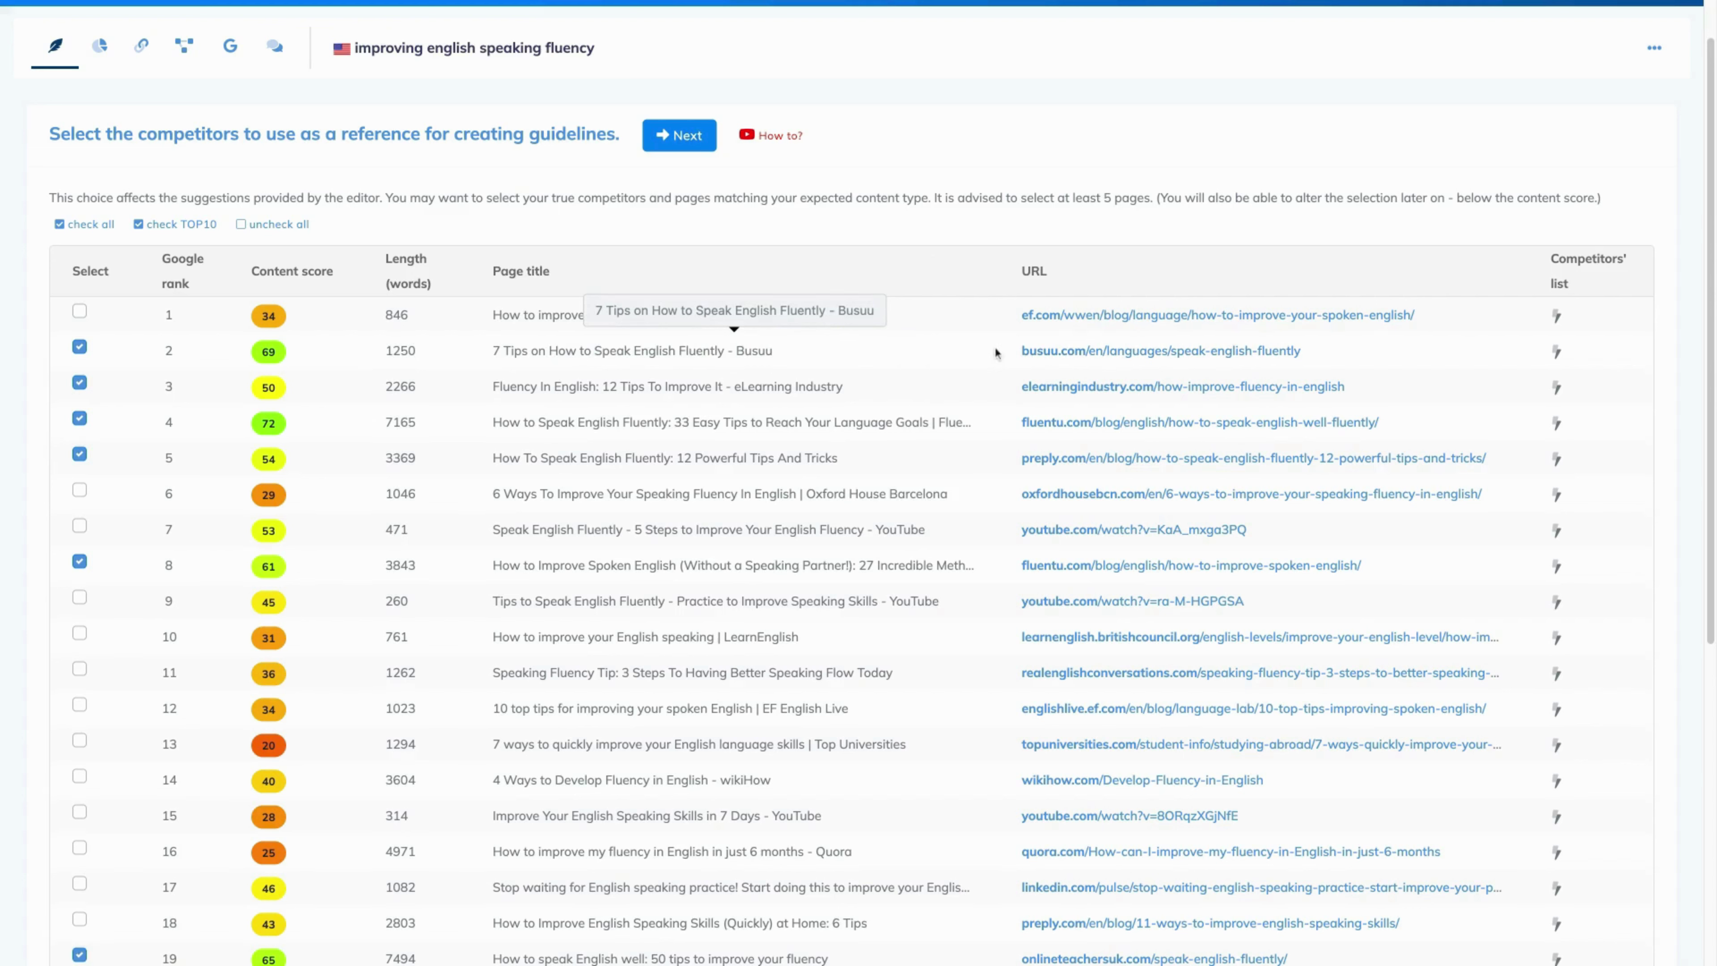
{"action": "left_click", "coordinate": [1046, 355]}
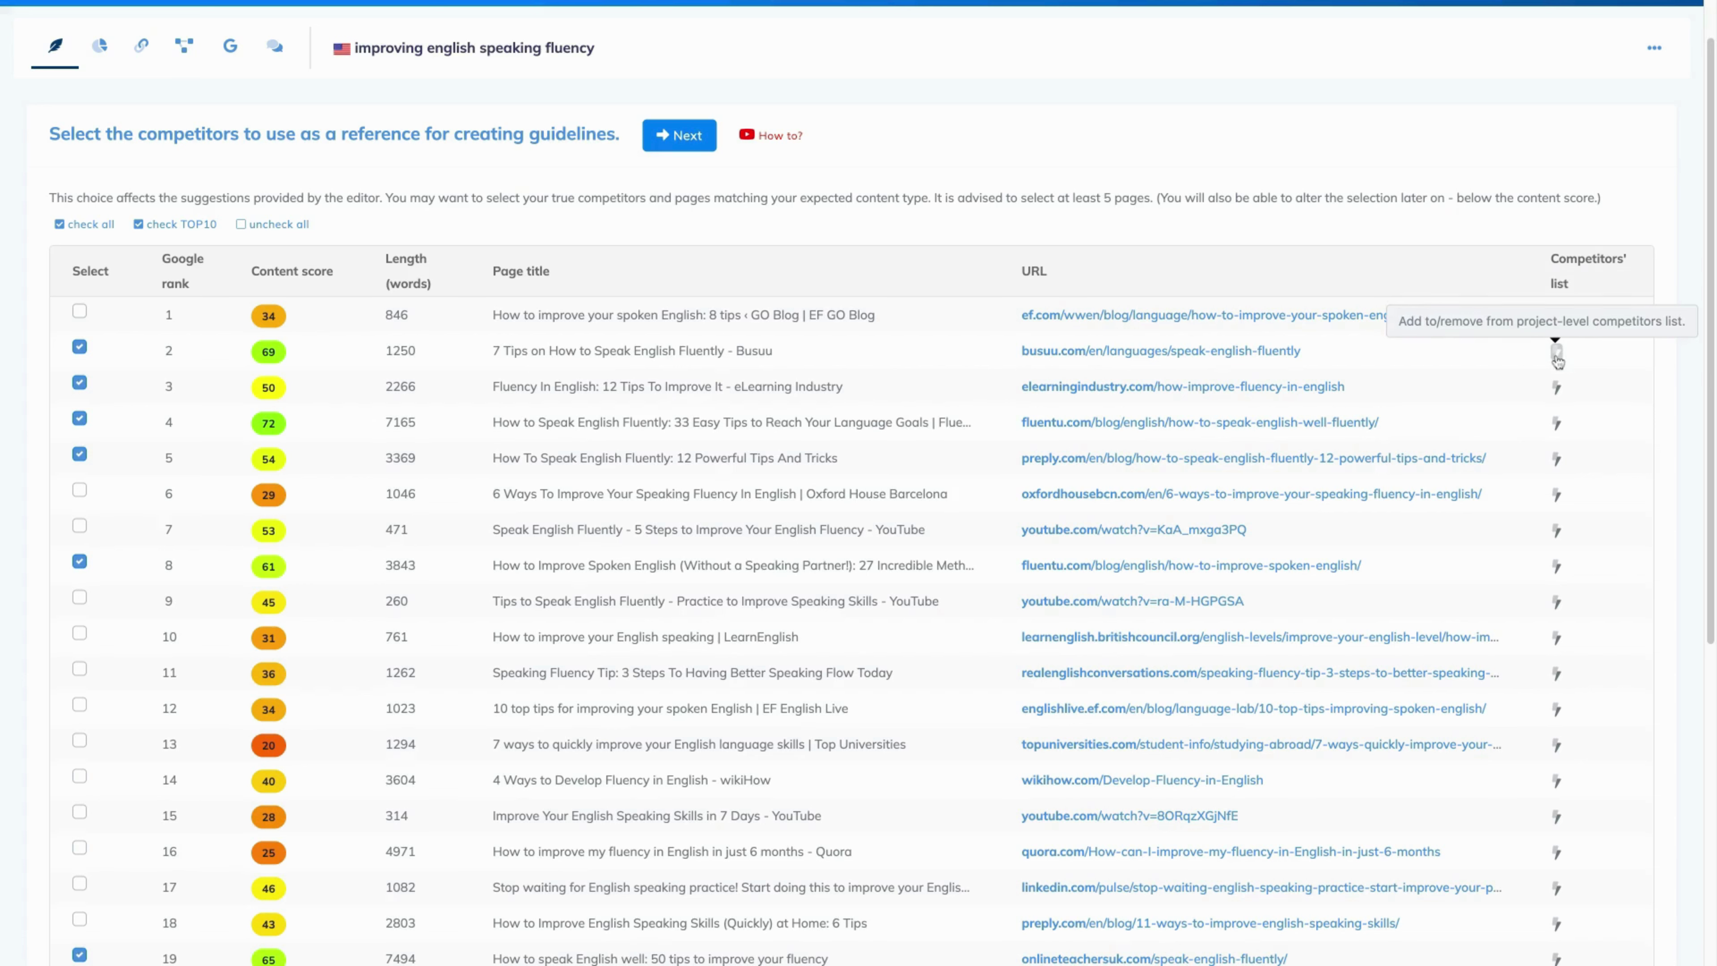
{"action": "left_click", "coordinate": [1558, 358]}
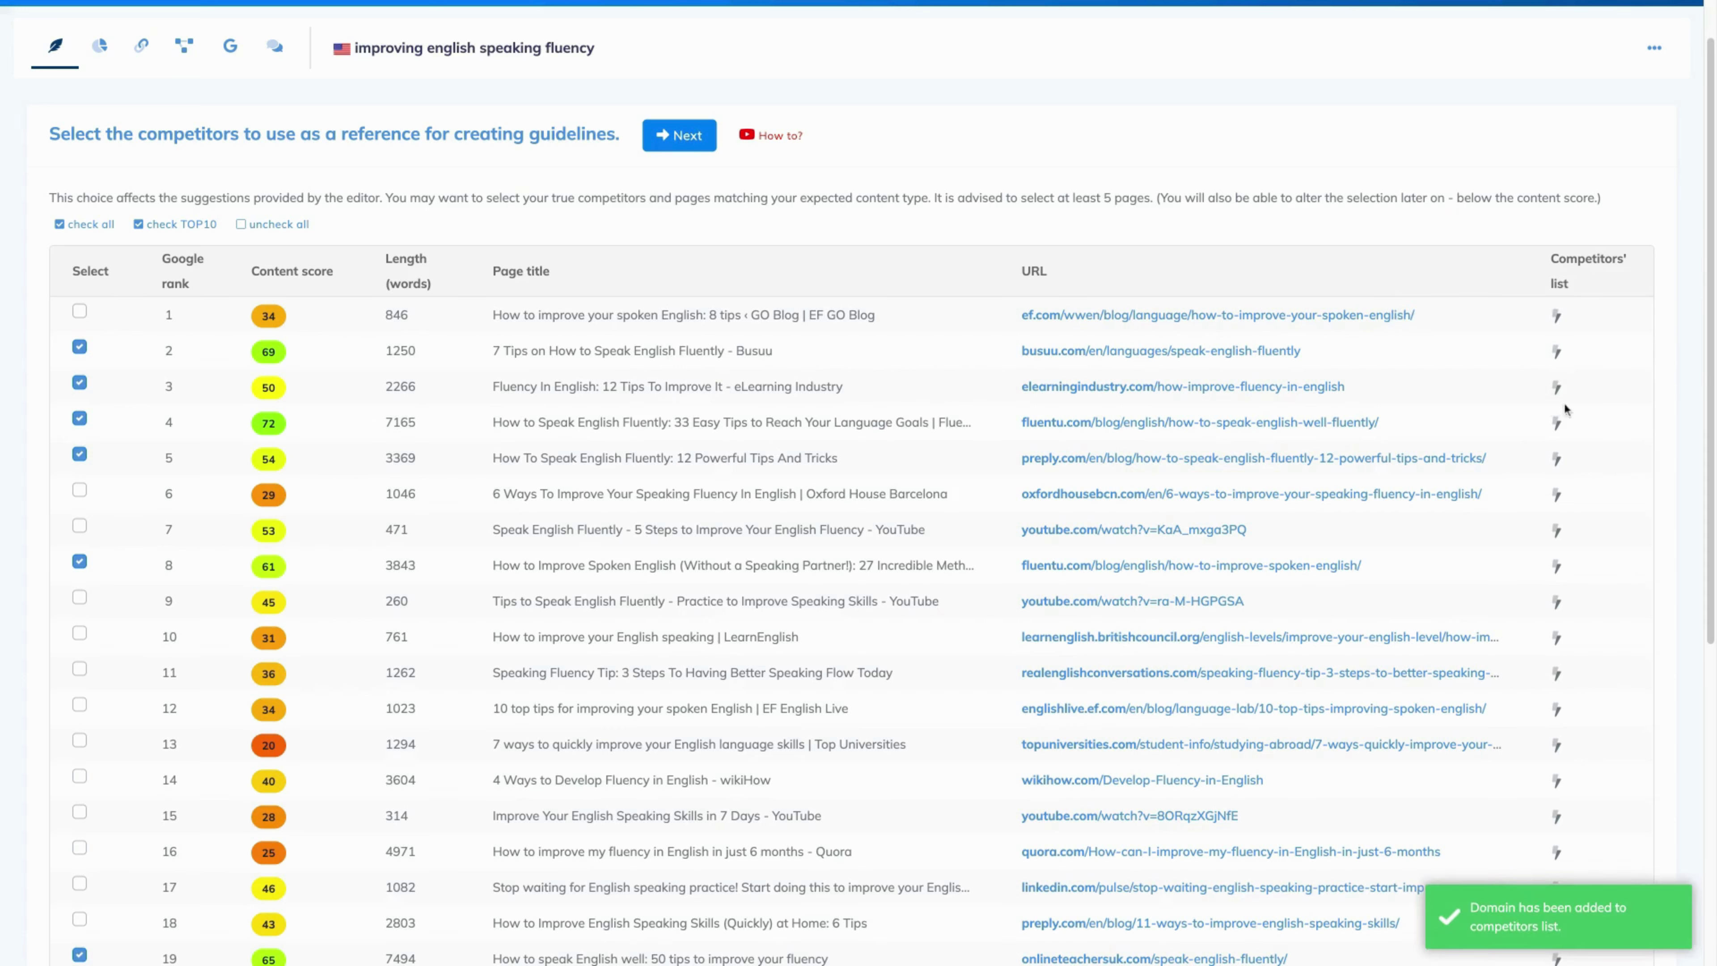
{"action": "left_click", "coordinate": [1558, 425]}
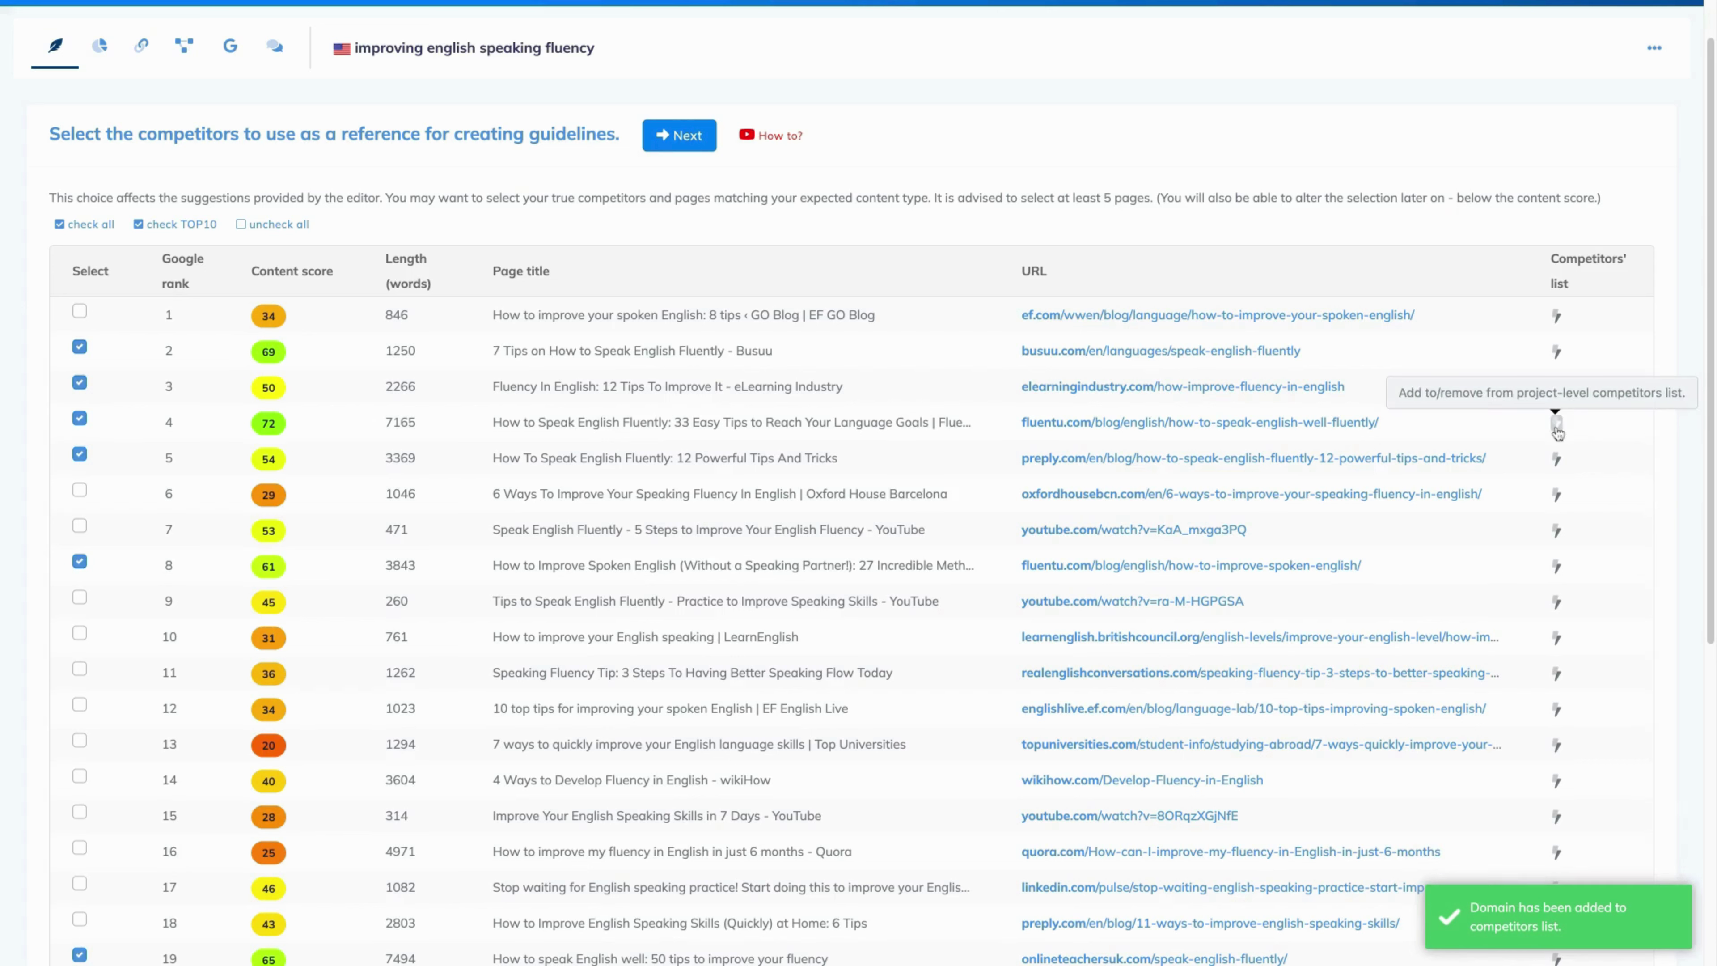
{"action": "left_click", "coordinate": [1556, 568]}
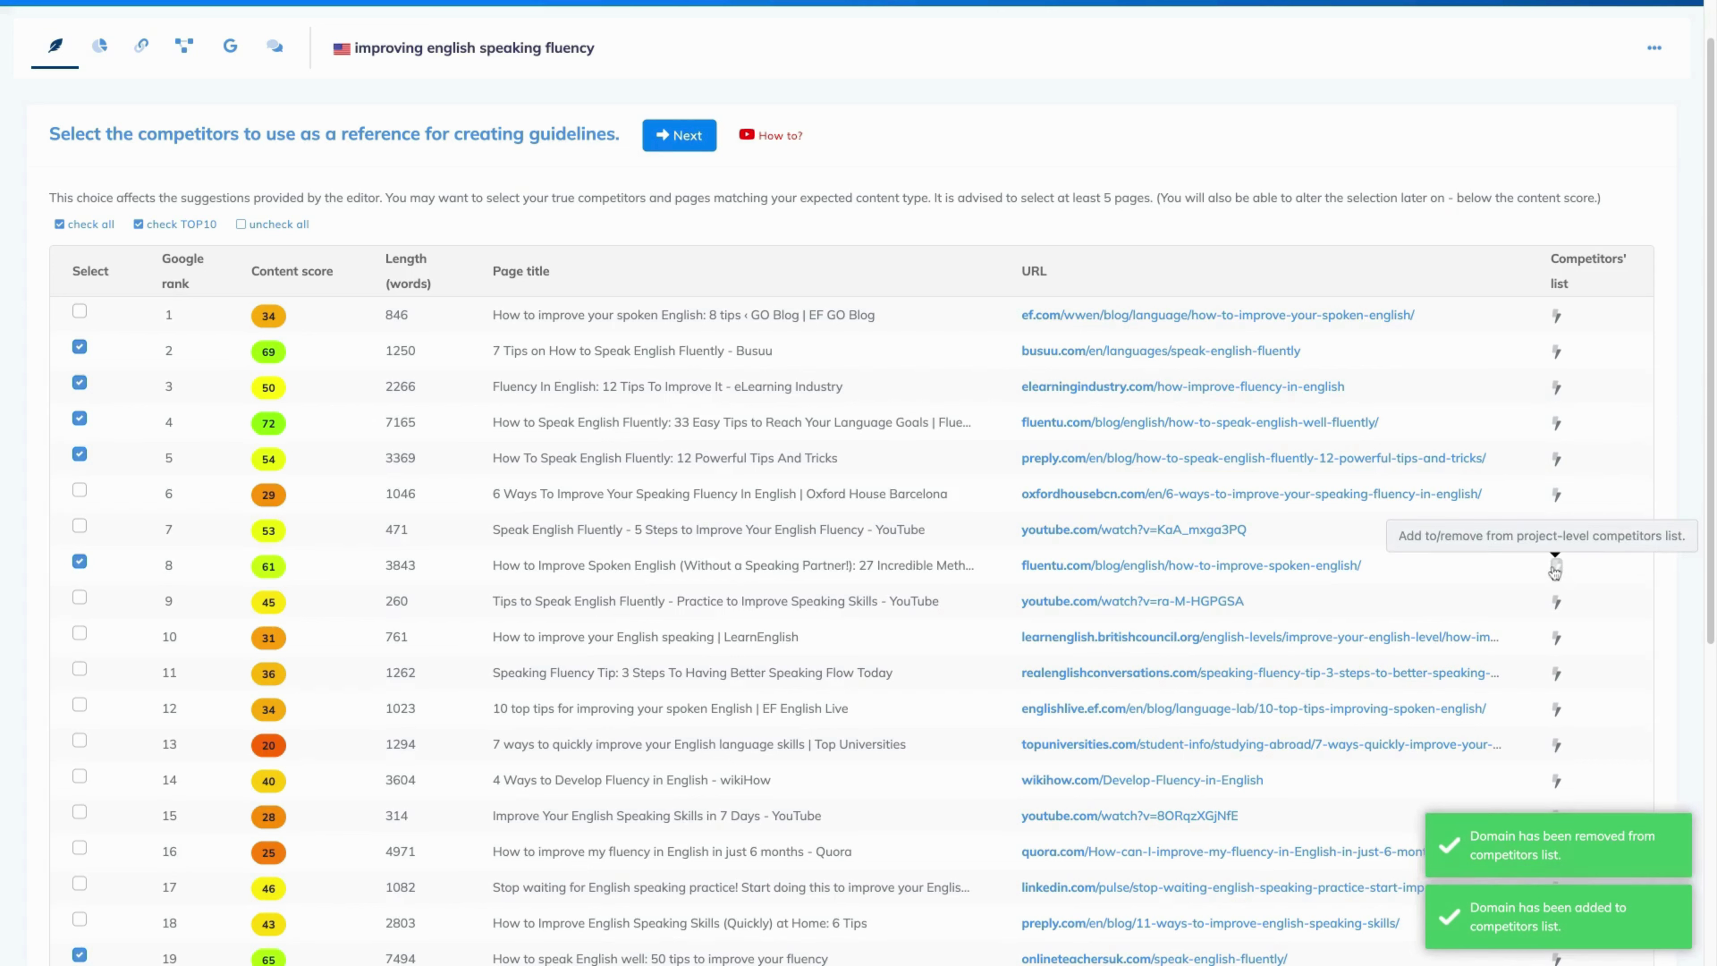
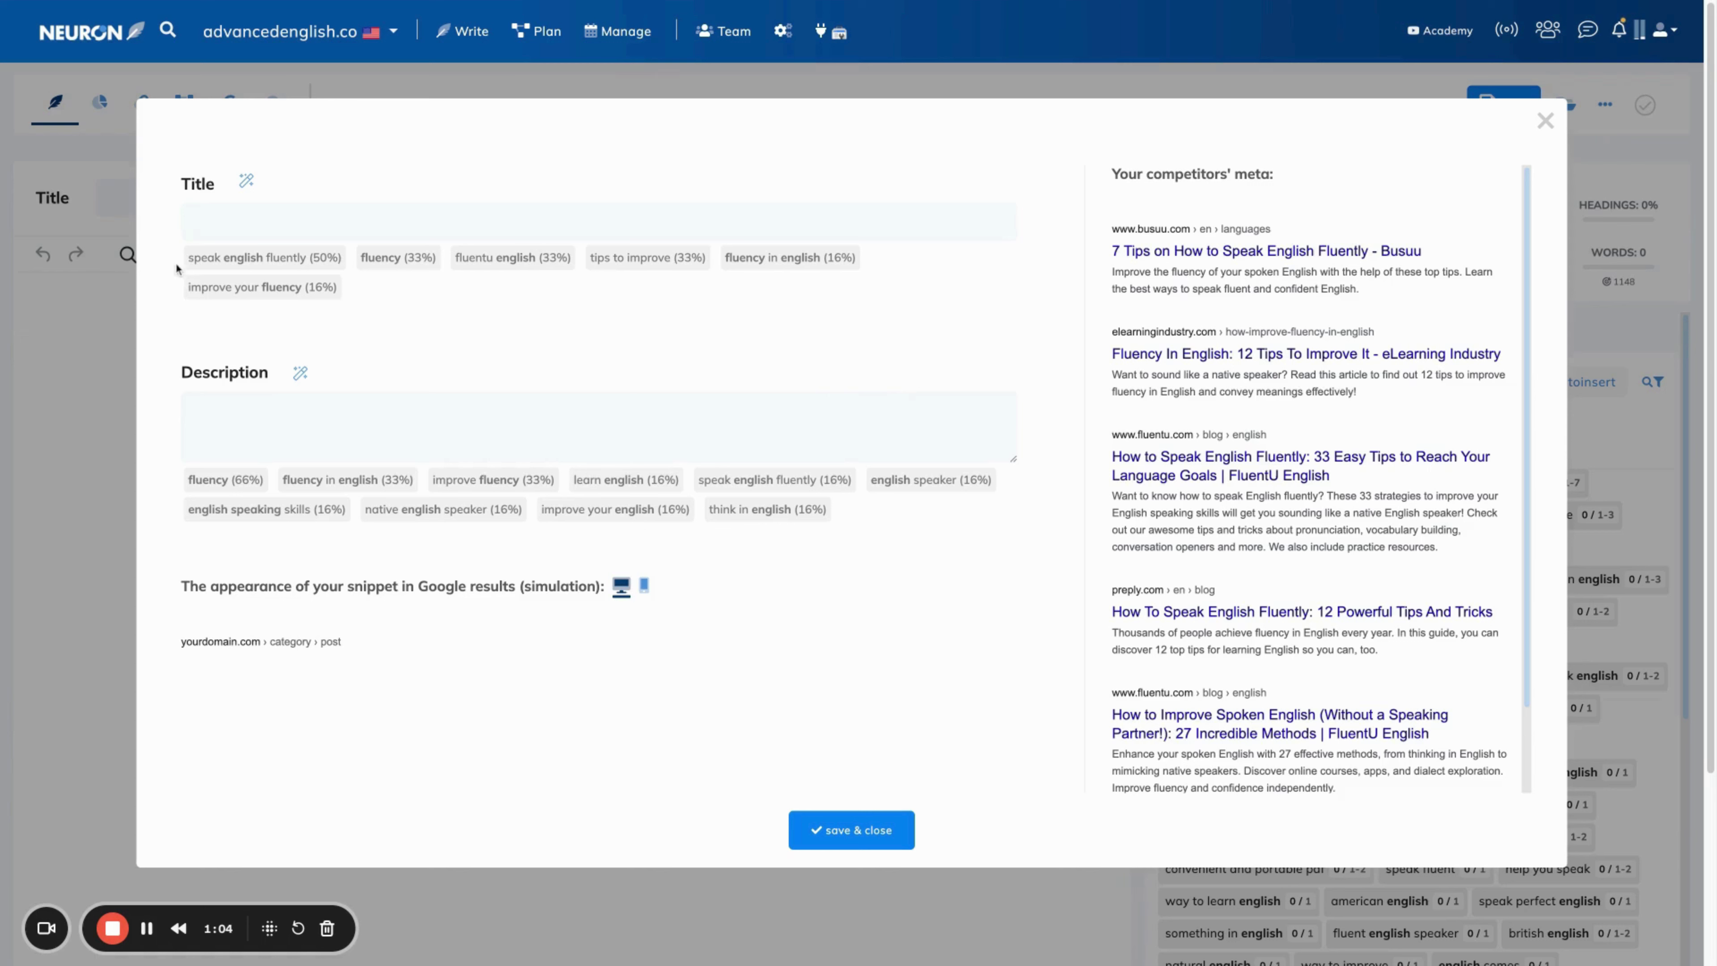
Step: Generate the meta title with AI and remove the quotation marks around it
{"action": "left_click_drag", "start_coordinate": [177, 261], "coordinate": [338, 297]}
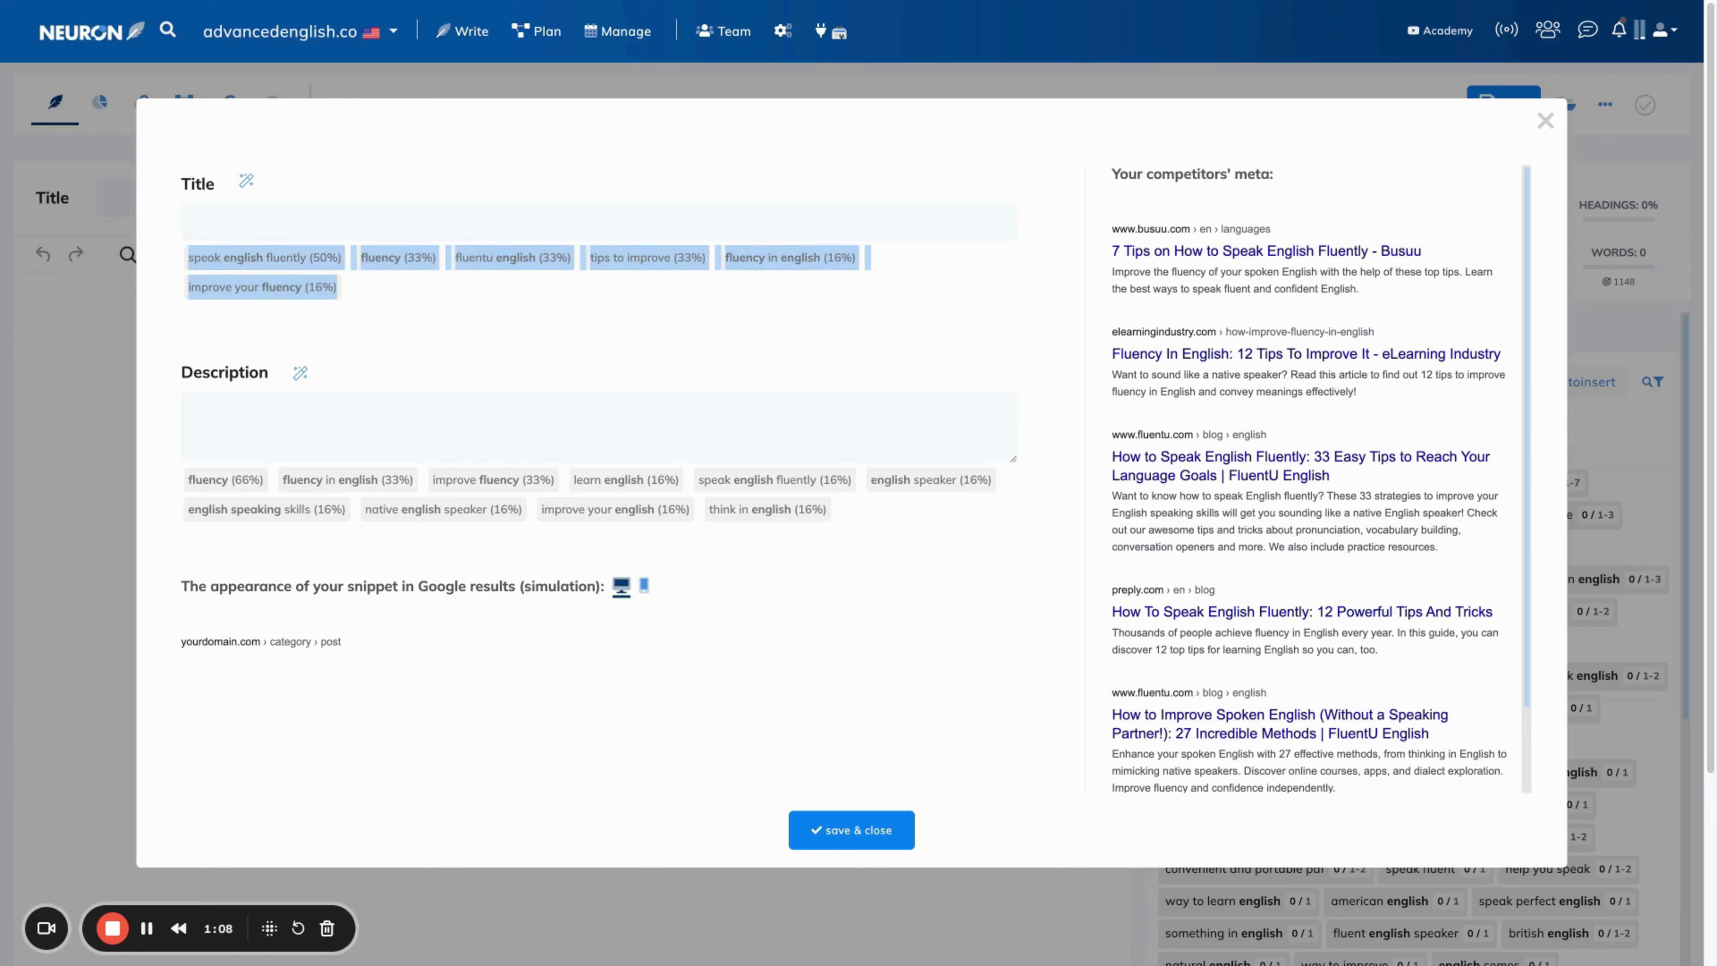
{"action": "left_click", "coordinate": [338, 298]}
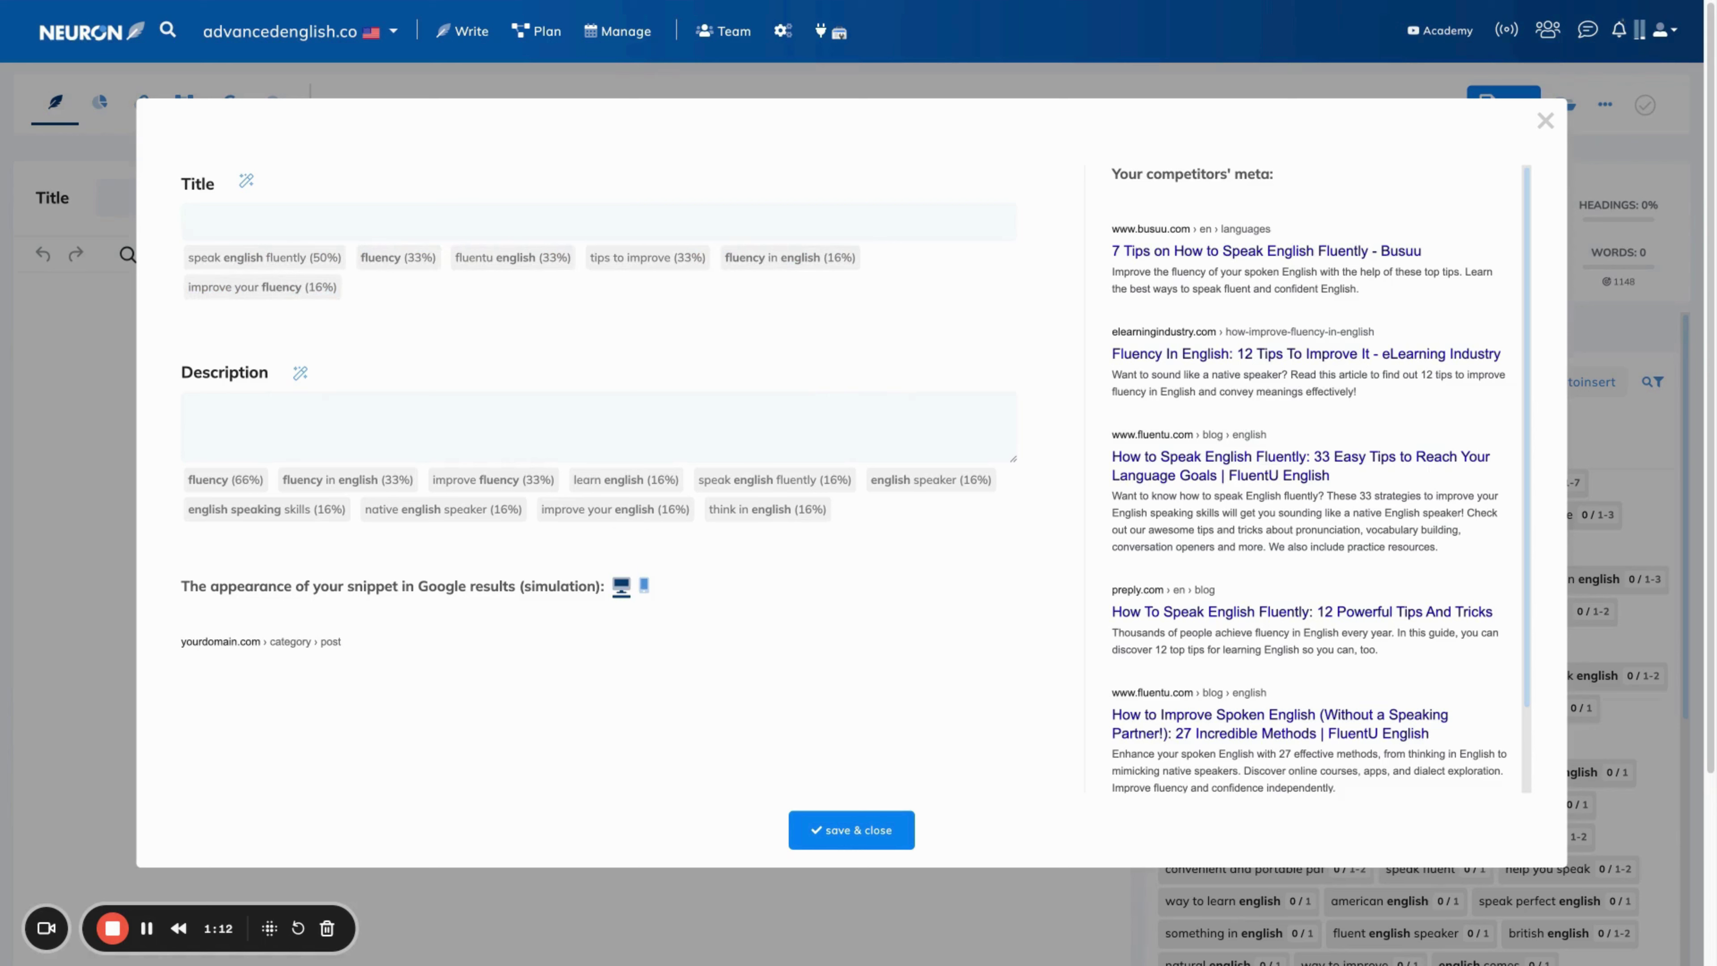
{"action": "left_click", "coordinate": [248, 181]}
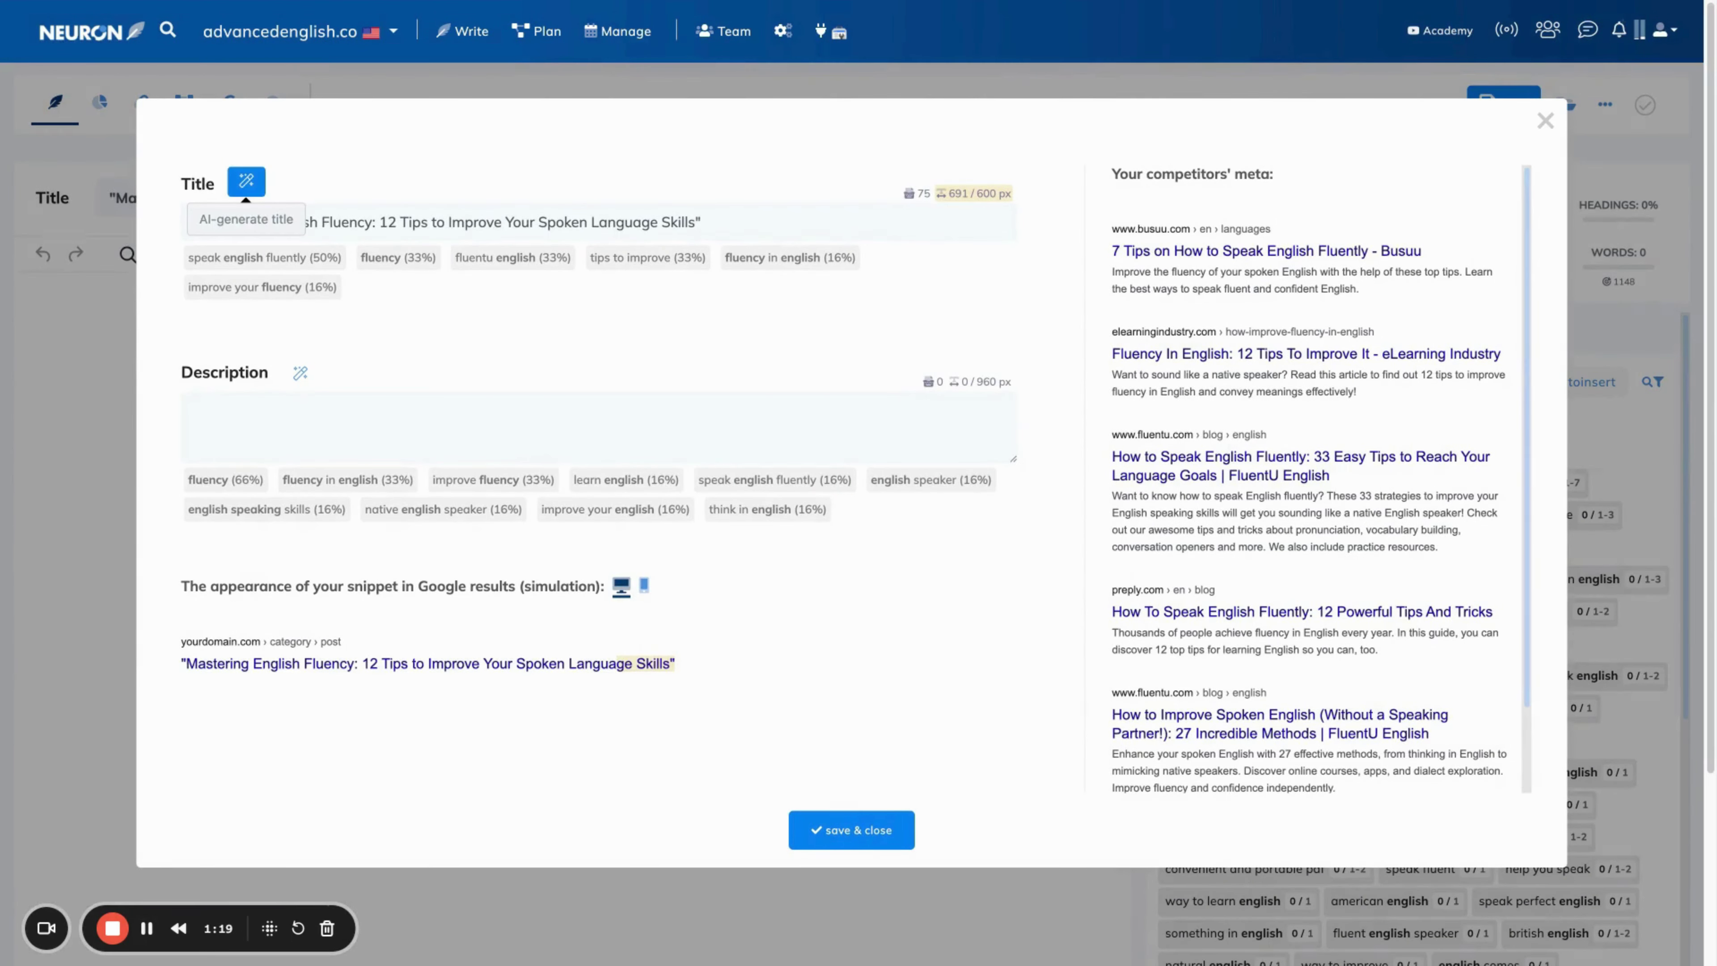
{"action": "left_click", "coordinate": [201, 221]}
{"action": "key", "text": "BackSpace"}
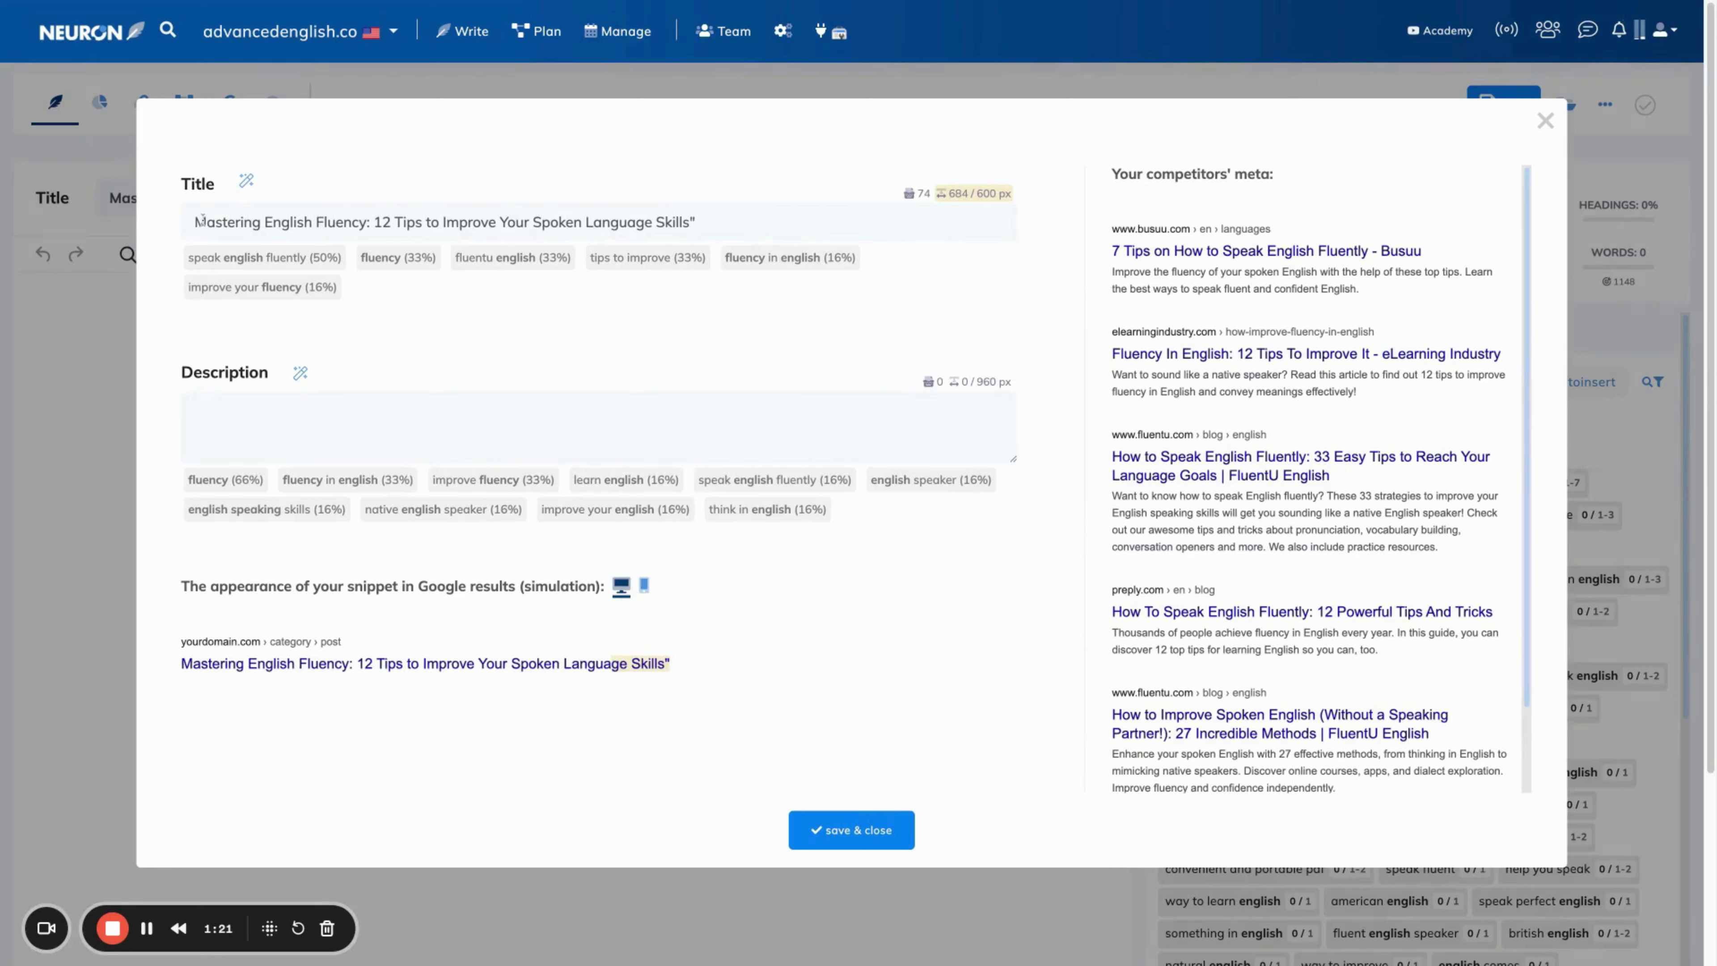
{"action": "left_click", "coordinate": [695, 221]}
{"action": "key", "text": "BackSpace"}
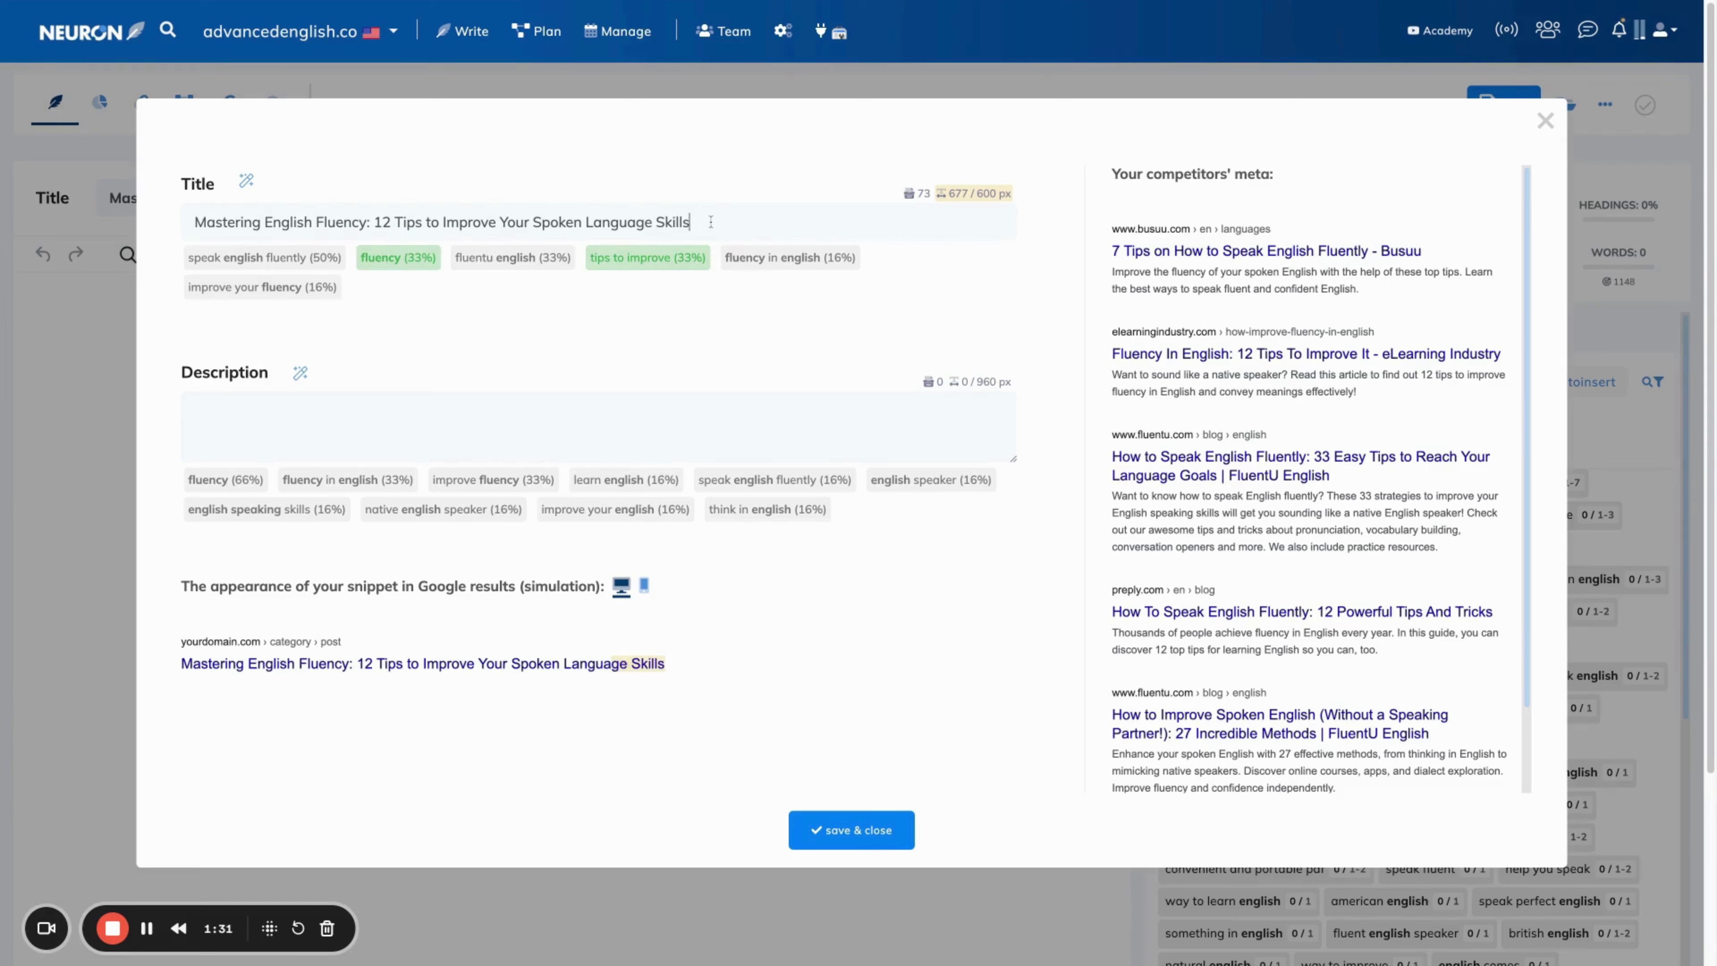
Step: Reword the beginning of the meta title to "Speak English Fluently"
{"action": "double_click", "coordinate": [223, 222]}
{"action": "type", "text": "Speak"}
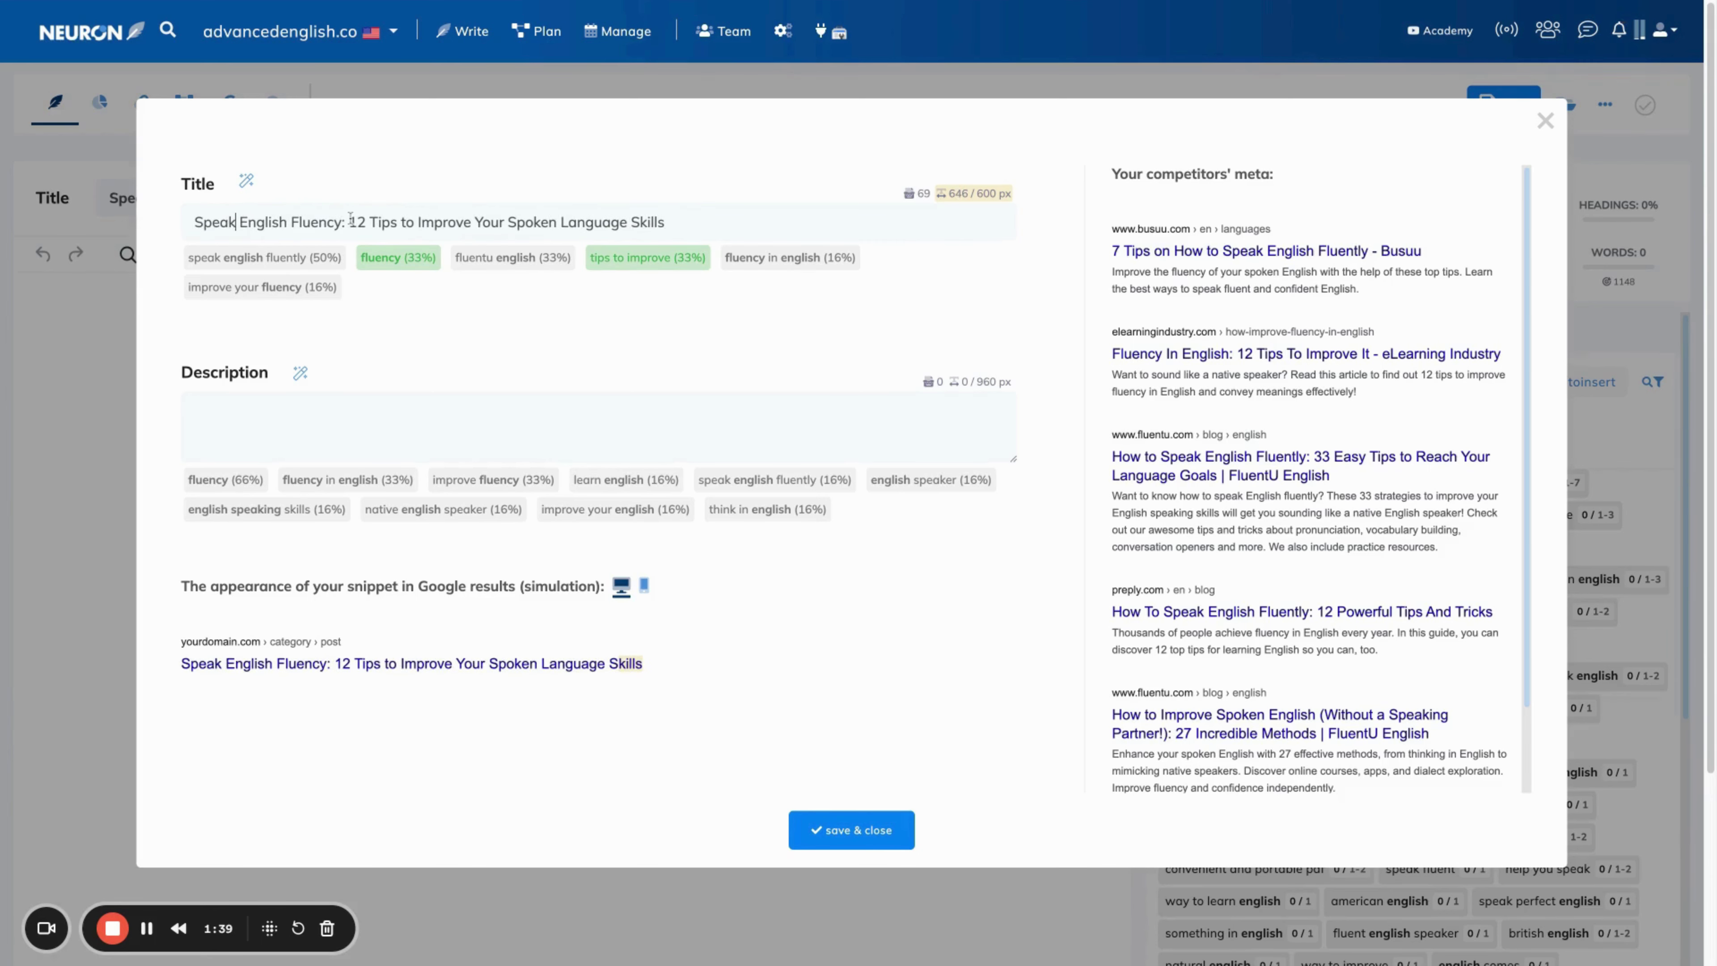
{"action": "left_click", "coordinate": [345, 222]}
{"action": "key", "text": "BackSpace"}
{"action": "key", "text": "BackSpace"}
{"action": "type", "text": "tly"}
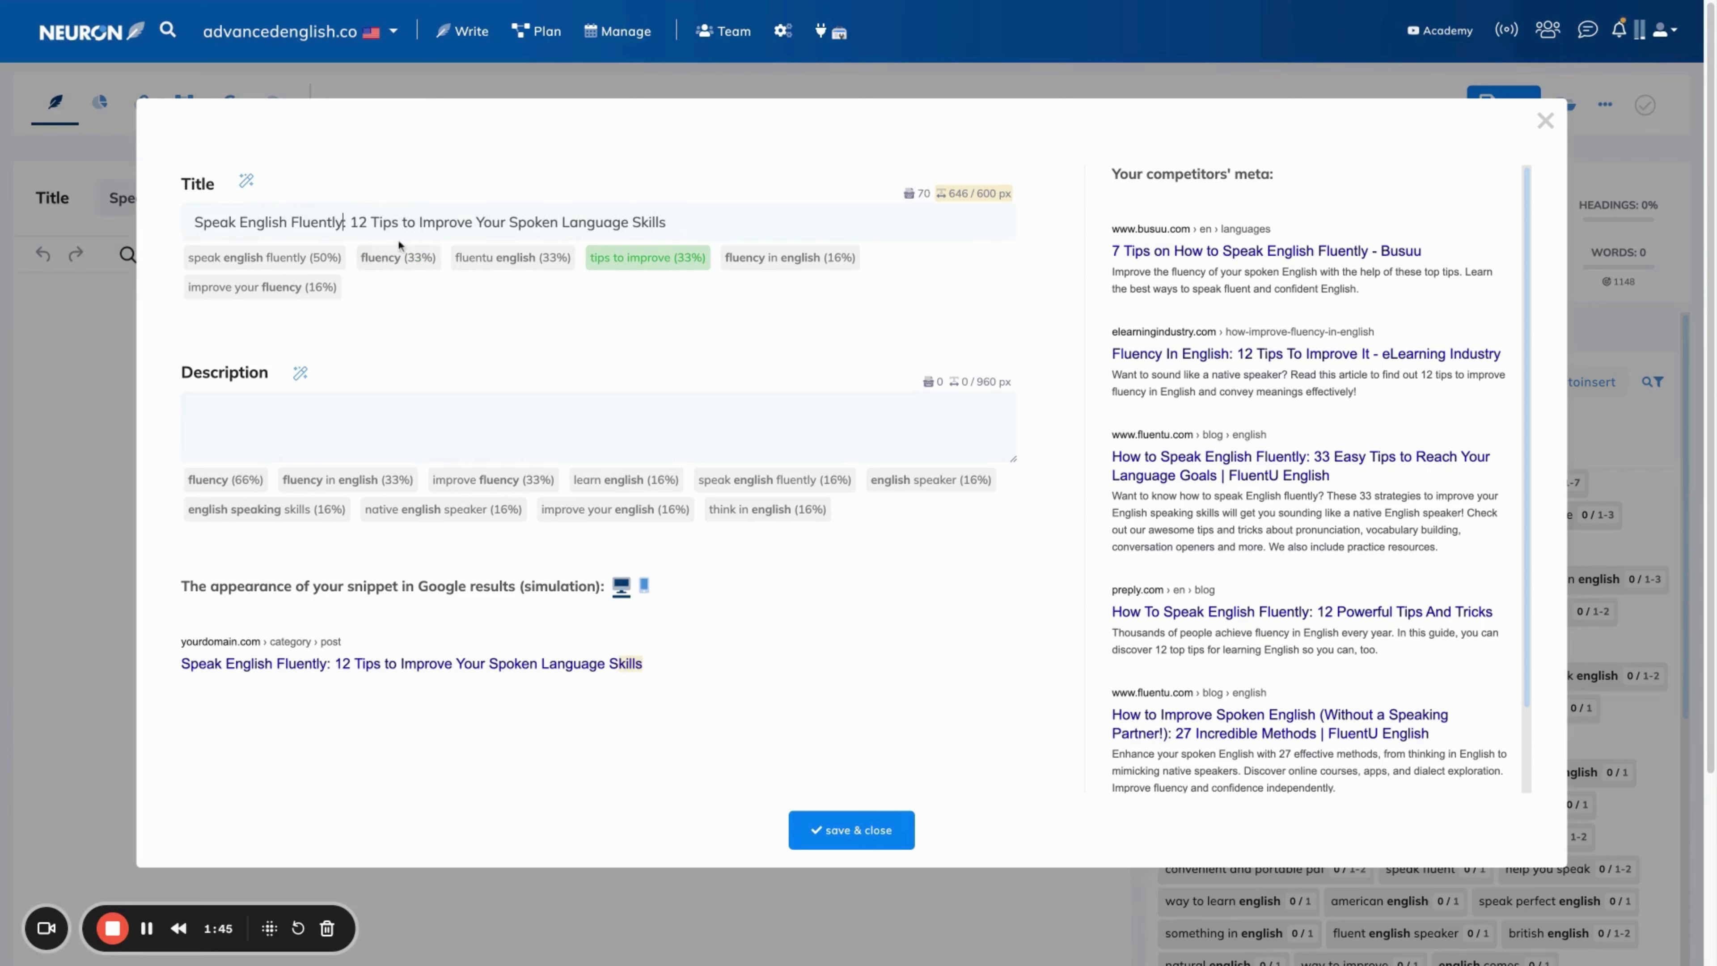
Step: Change the tips phrase in the meta title to "6 Powerful Tips"
{"action": "left_click", "coordinate": [371, 222]}
{"action": "key", "text": "BackSpace"}
{"action": "key", "text": "BackSpace"}
{"action": "type", "text": "6"}
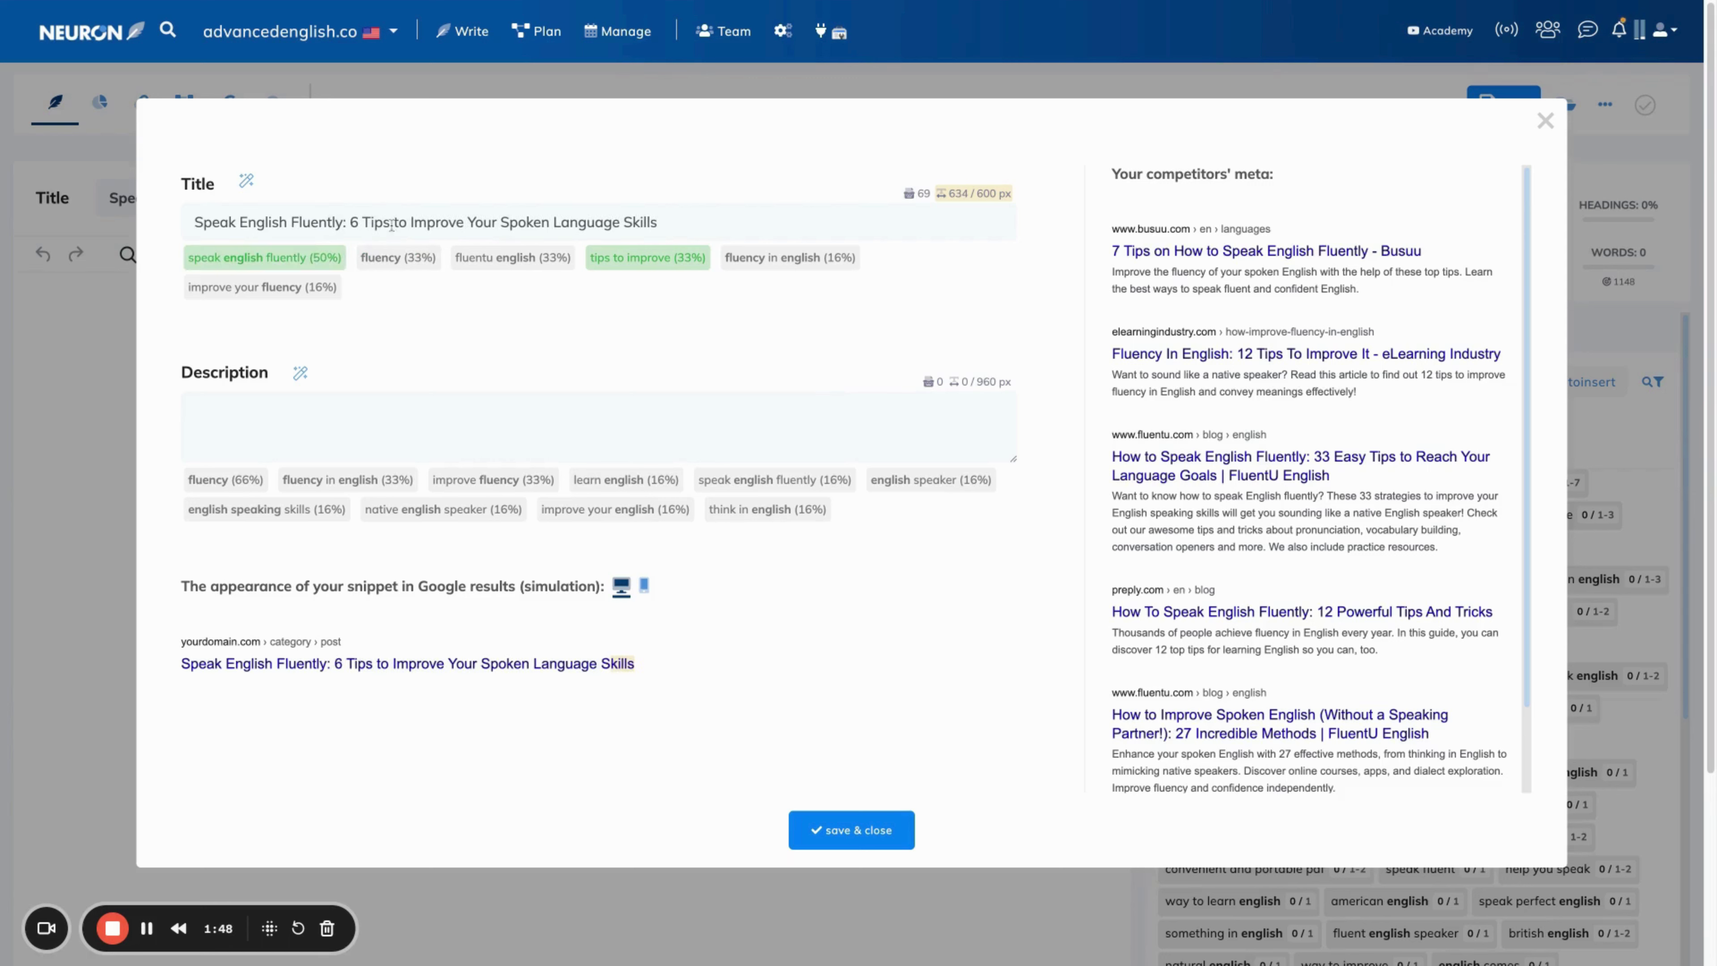
{"action": "type", "text": " Powerful"}
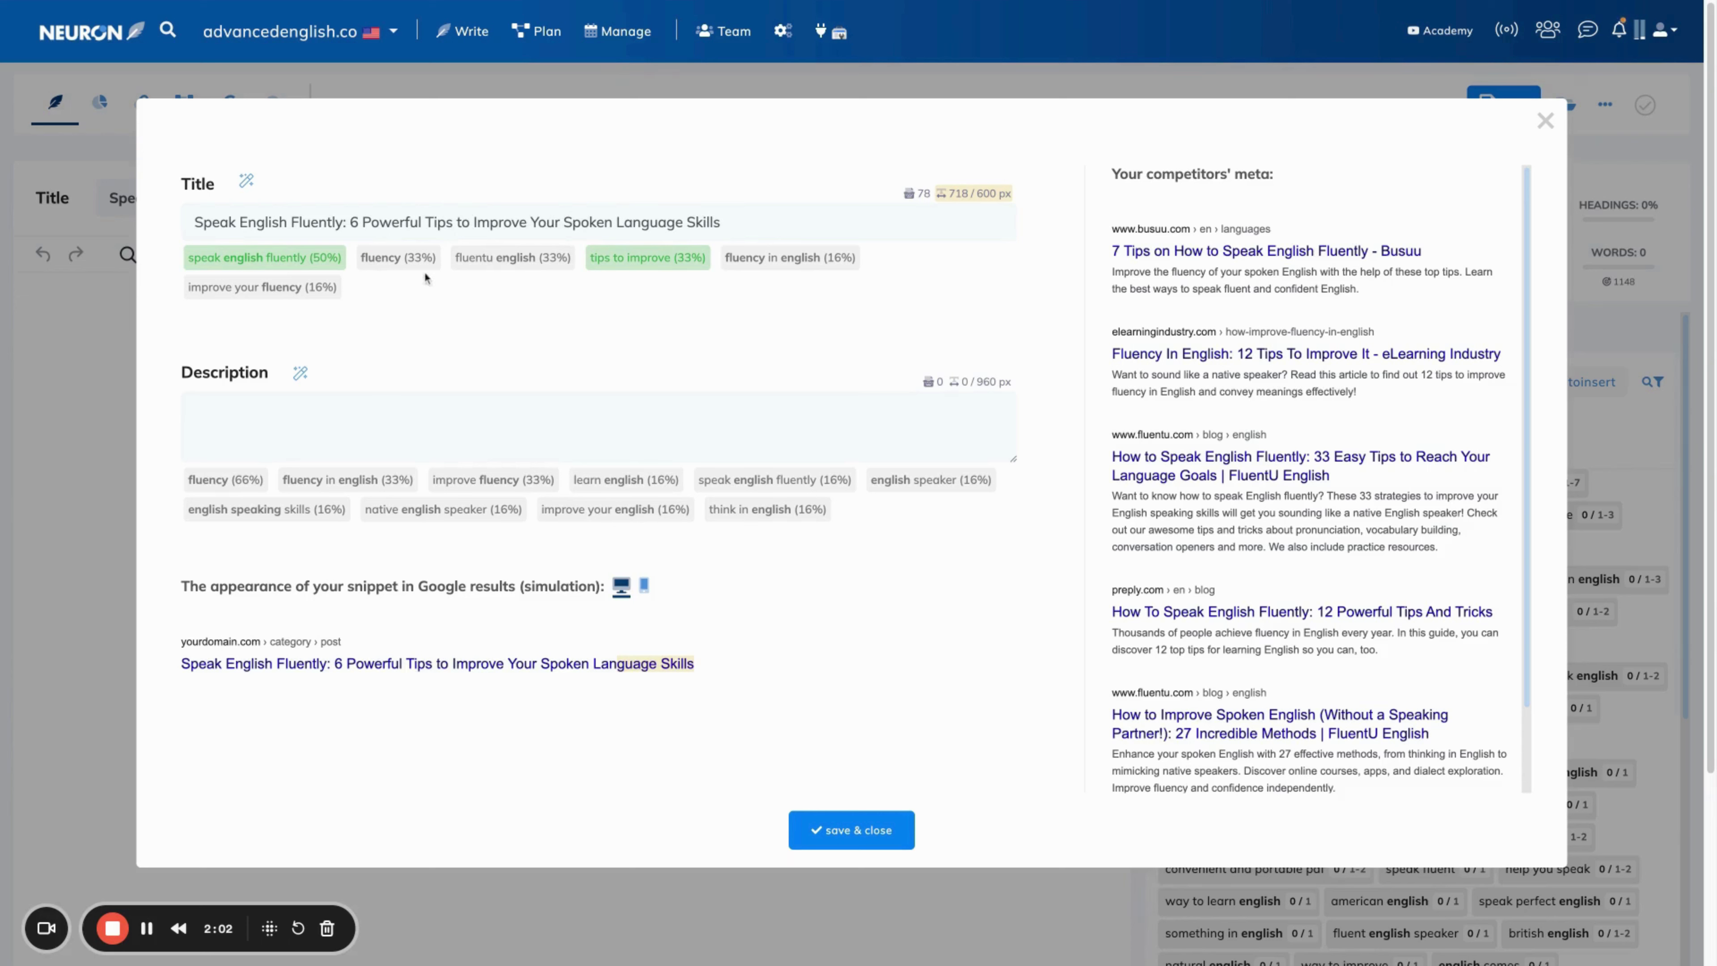
Step: Replace the title's ending after "Improve Your" with "Fluency in English" and generate the meta description with AI
{"action": "left_click_drag", "start_coordinate": [559, 223], "coordinate": [724, 220]}
{"action": "key", "text": "BackSpace"}
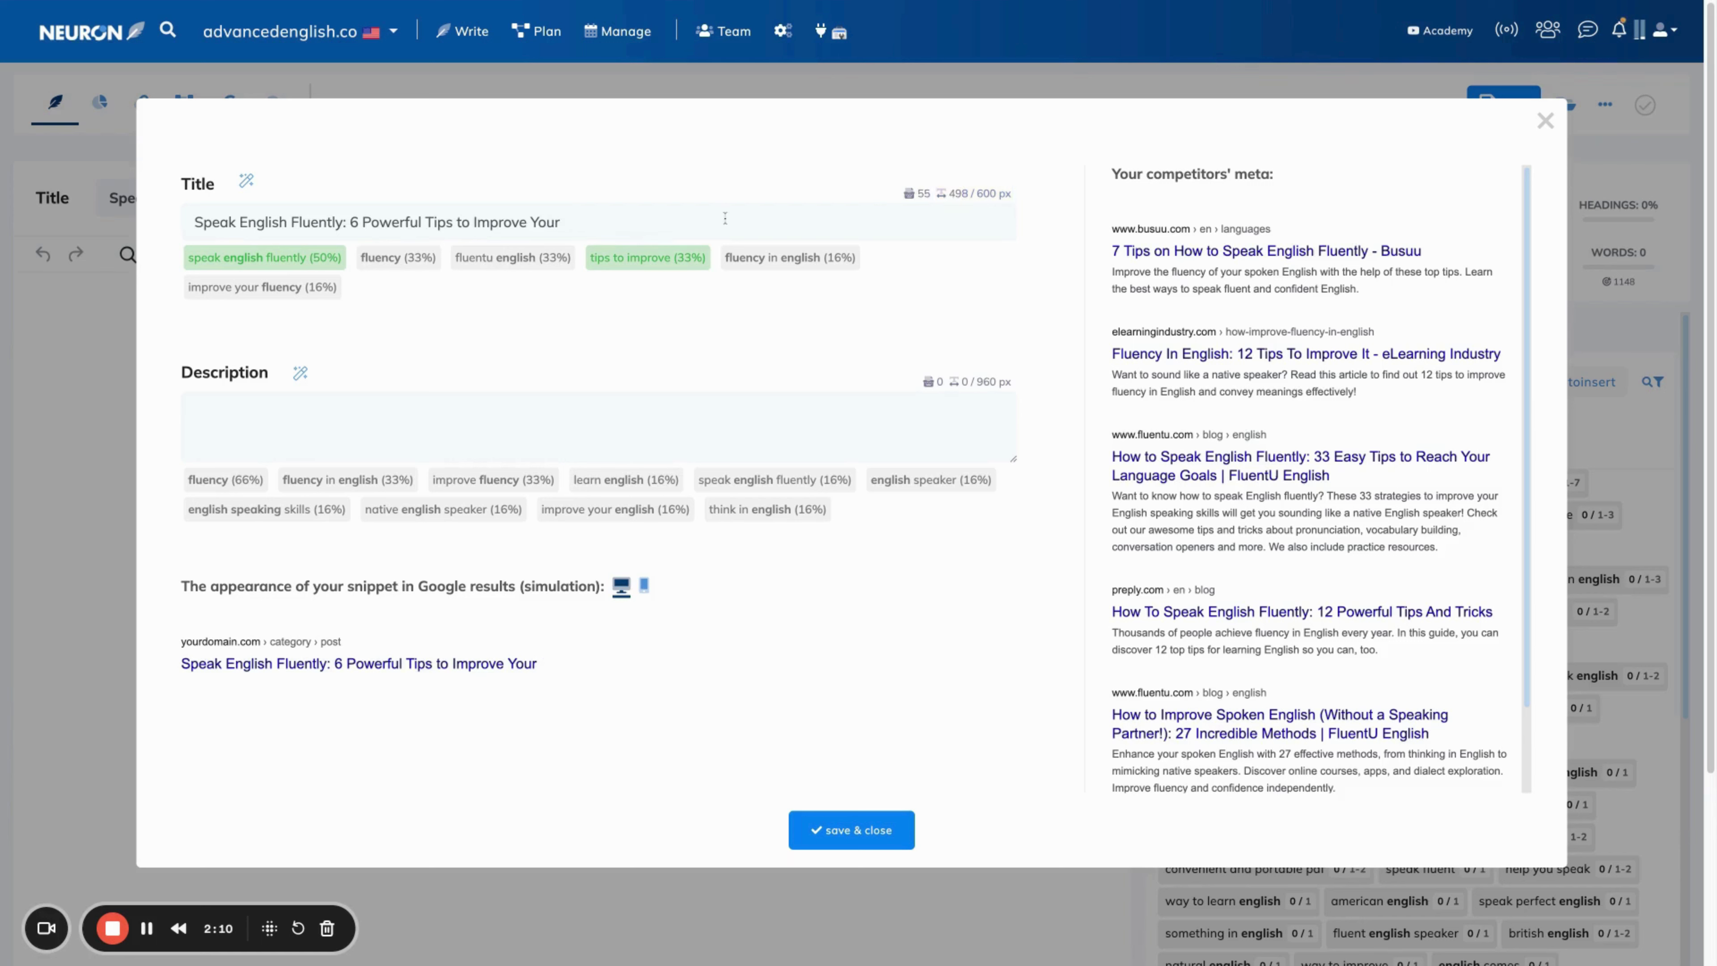
{"action": "type", "text": "Fluency in English"}
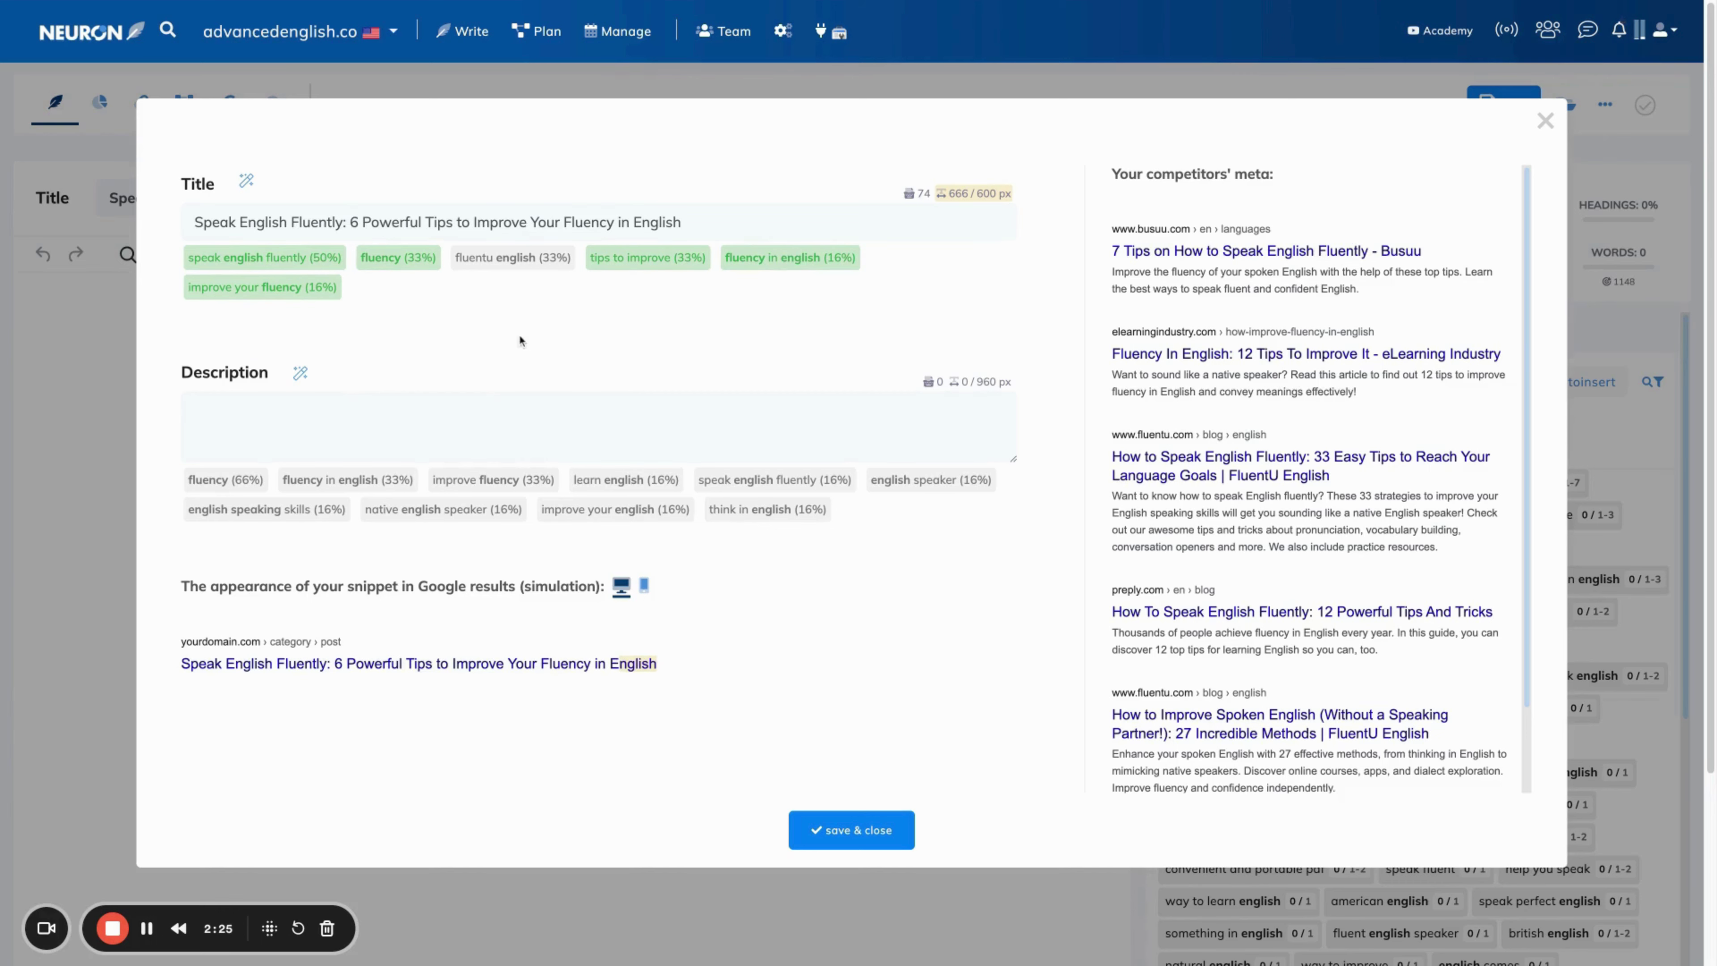
{"action": "left_click", "coordinate": [301, 377]}
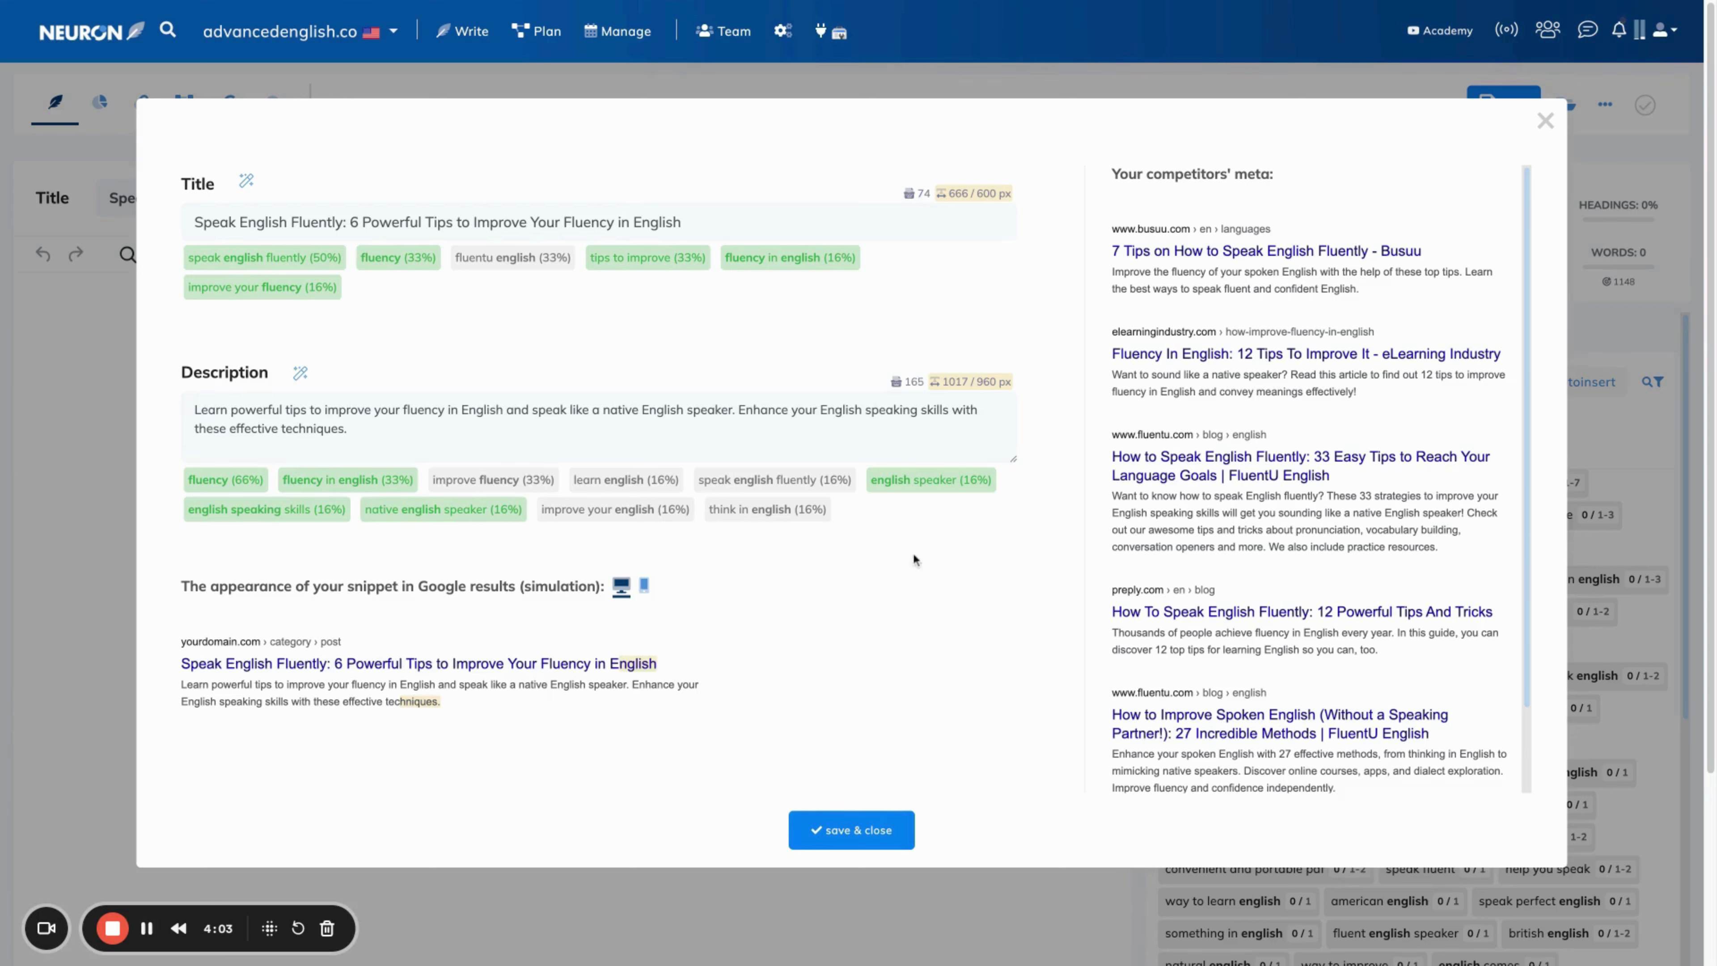
Step: Save the meta title and description, and add the meta title text as an H1 heading at the start of the article
{"action": "left_click", "coordinate": [896, 844]}
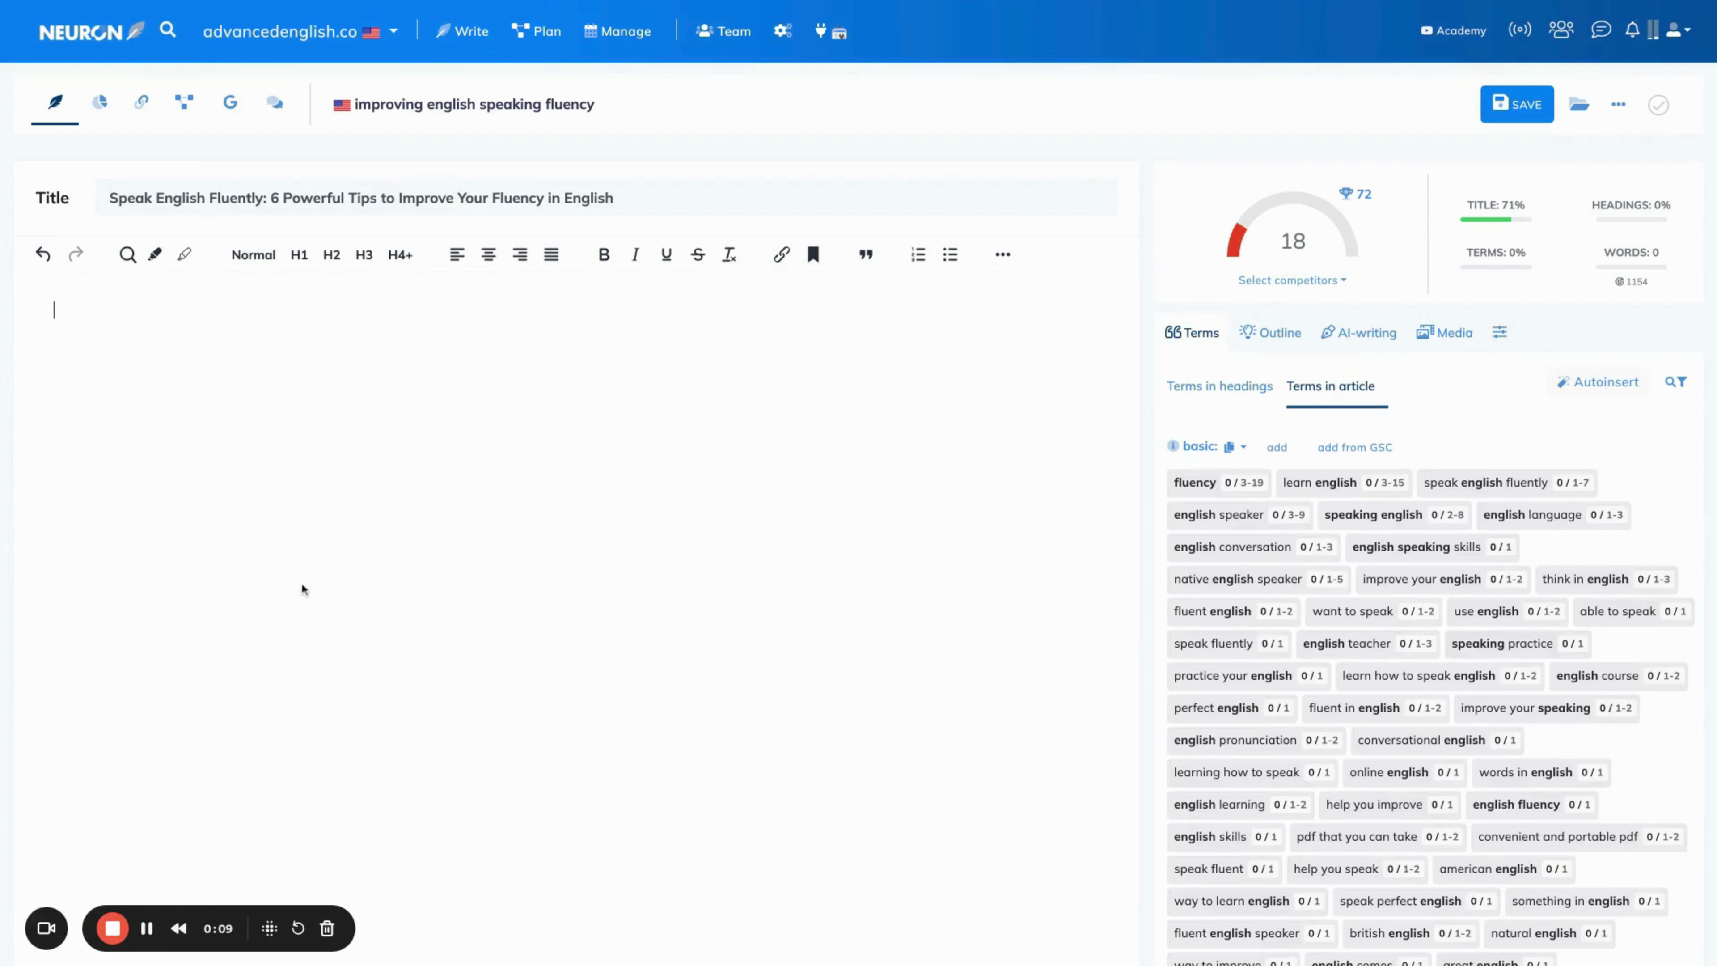
{"action": "left_click", "coordinate": [300, 261]}
{"action": "left_click", "coordinate": [315, 203]}
{"action": "key", "text": "ctrl+c"}
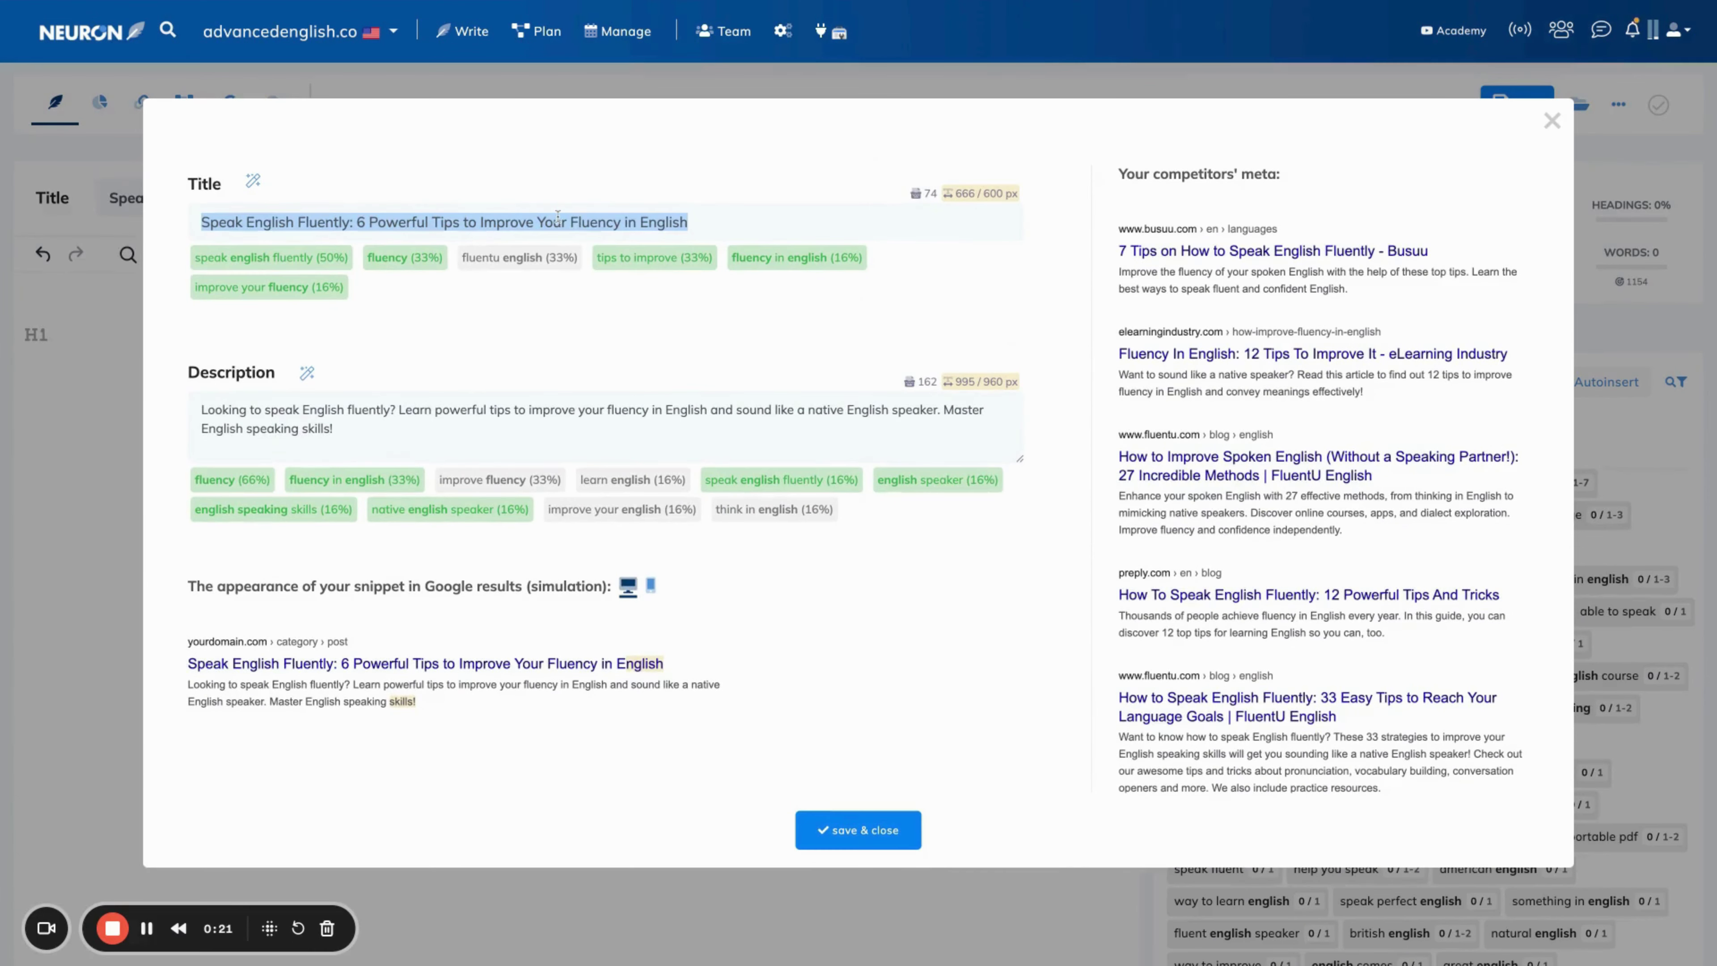
{"action": "left_click", "coordinate": [1552, 120]}
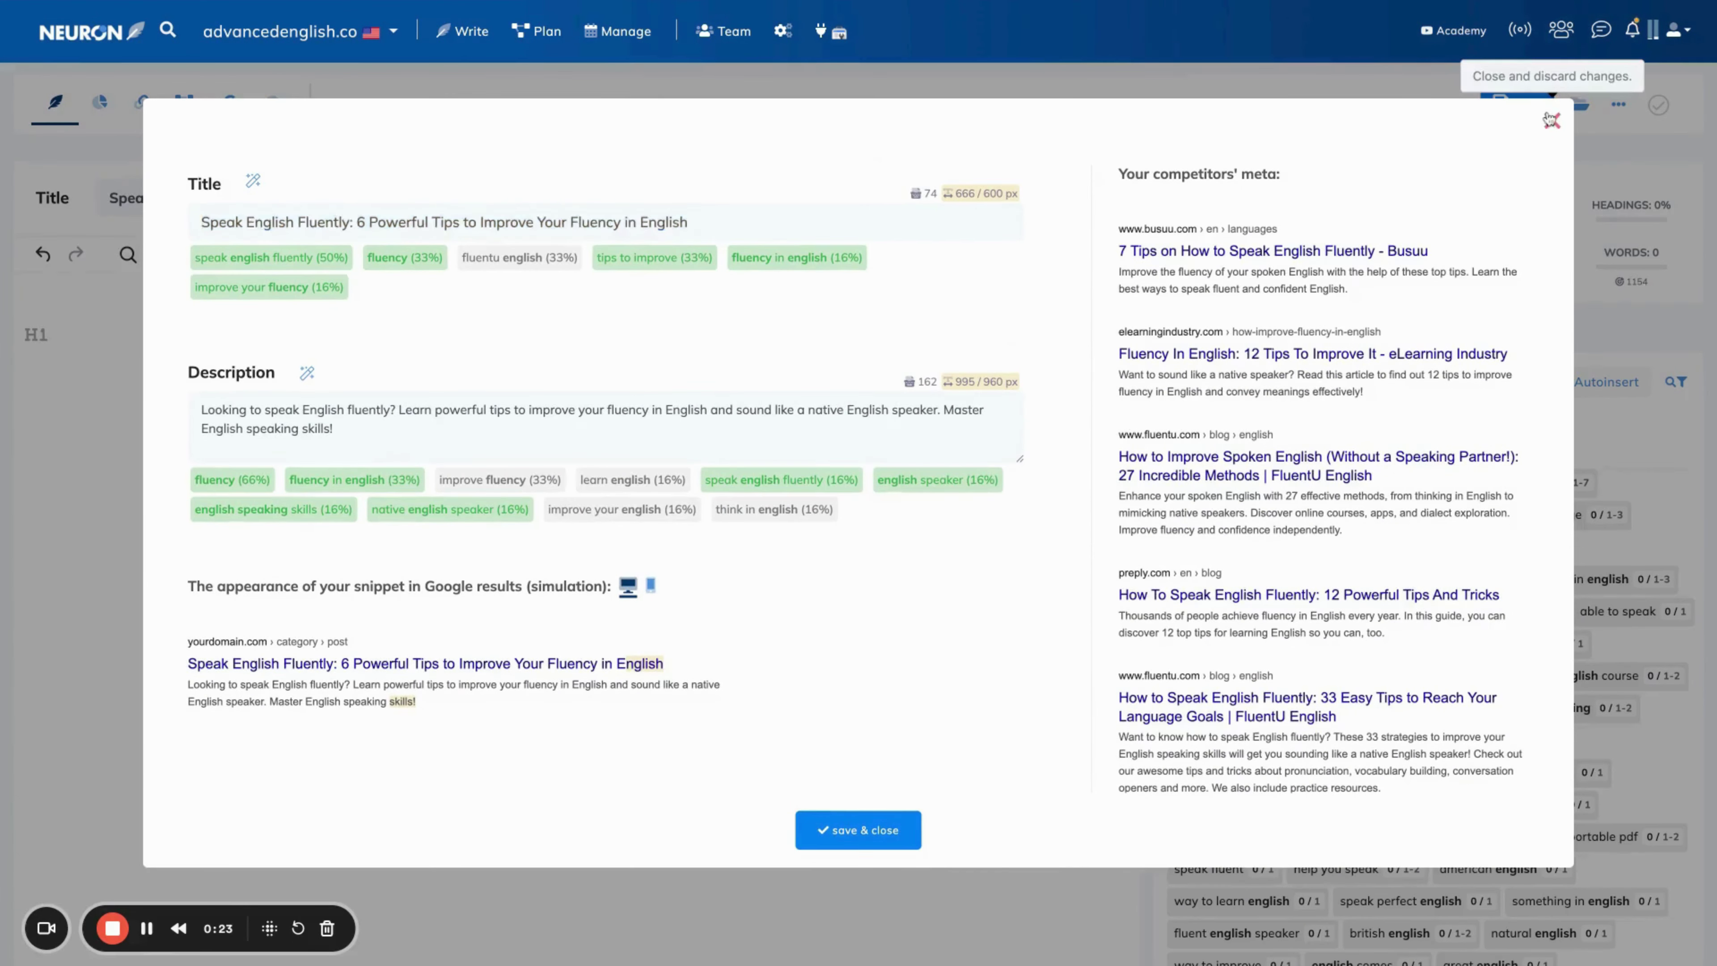
{"action": "left_click", "coordinate": [103, 345]}
{"action": "key", "text": "ctrl+v"}
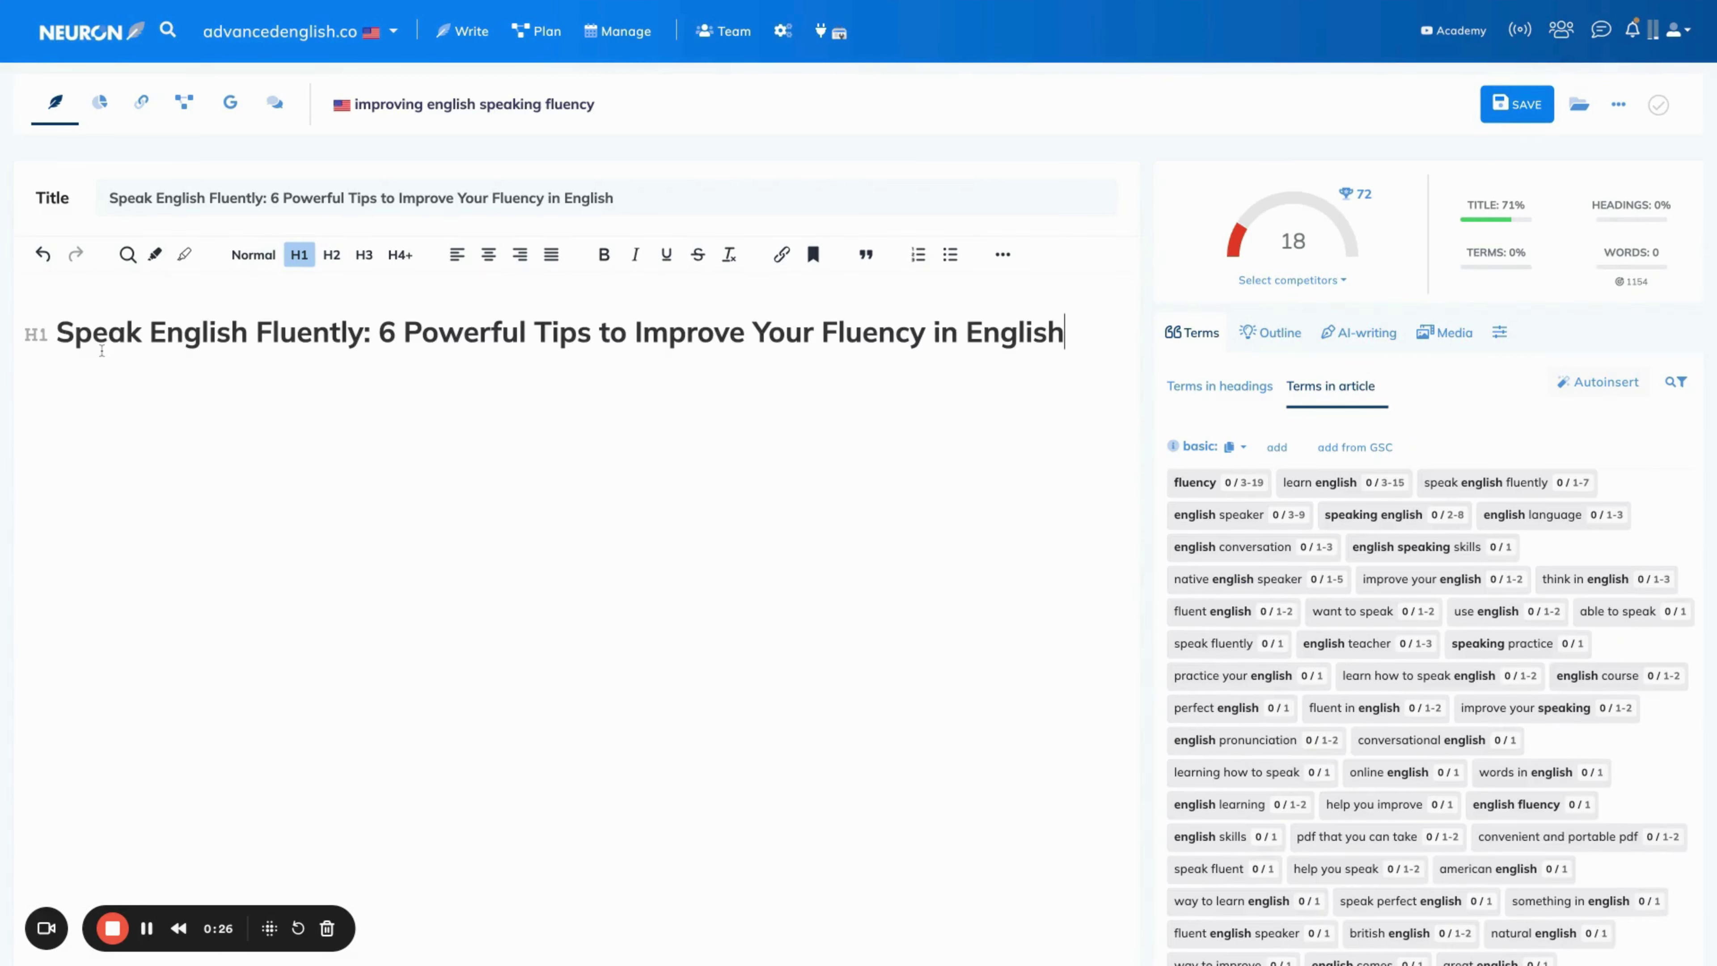
Step: Add H2s "How can I practice to become fluent in English speaking?" and "6 Powerful Tips to Improve English Speaking Fluency", plus H3 "1. Read Books Out Loud"
{"action": "key", "text": "Return"}
{"action": "left_click", "coordinate": [331, 255]}
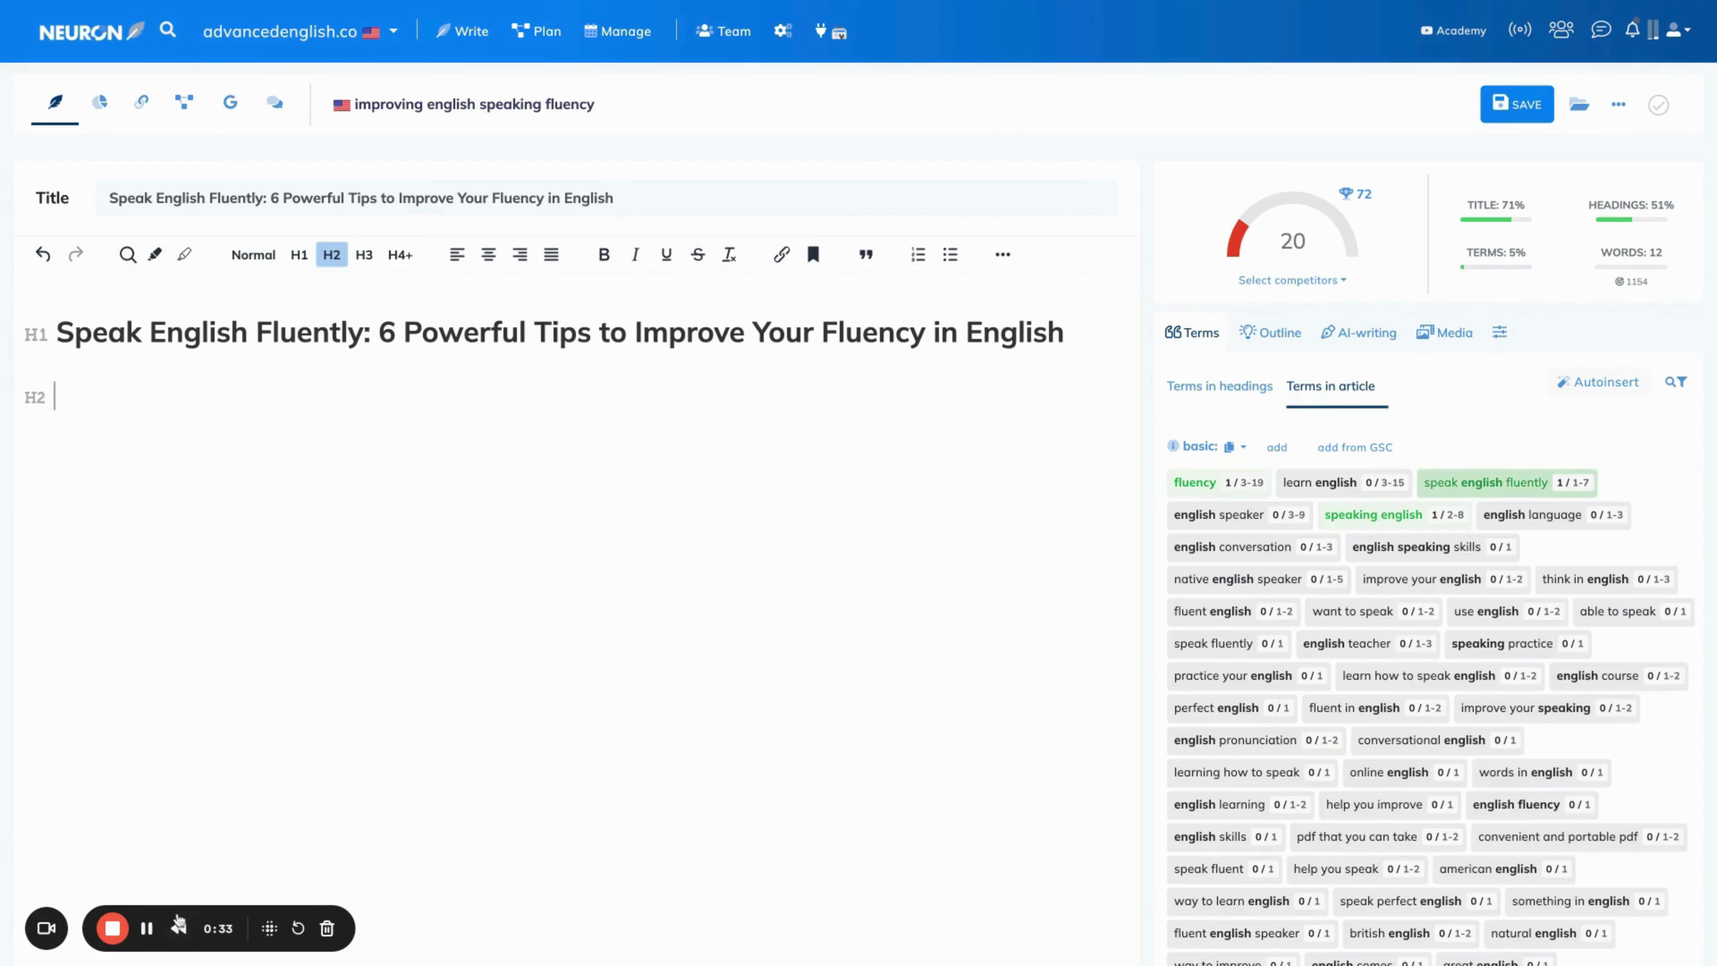
{"action": "type", "text": "How can I practice to become fluent in English speaking? 6 Powerful Tips to Improve English Speaking Fluency 1. Read Books Out Loud"}
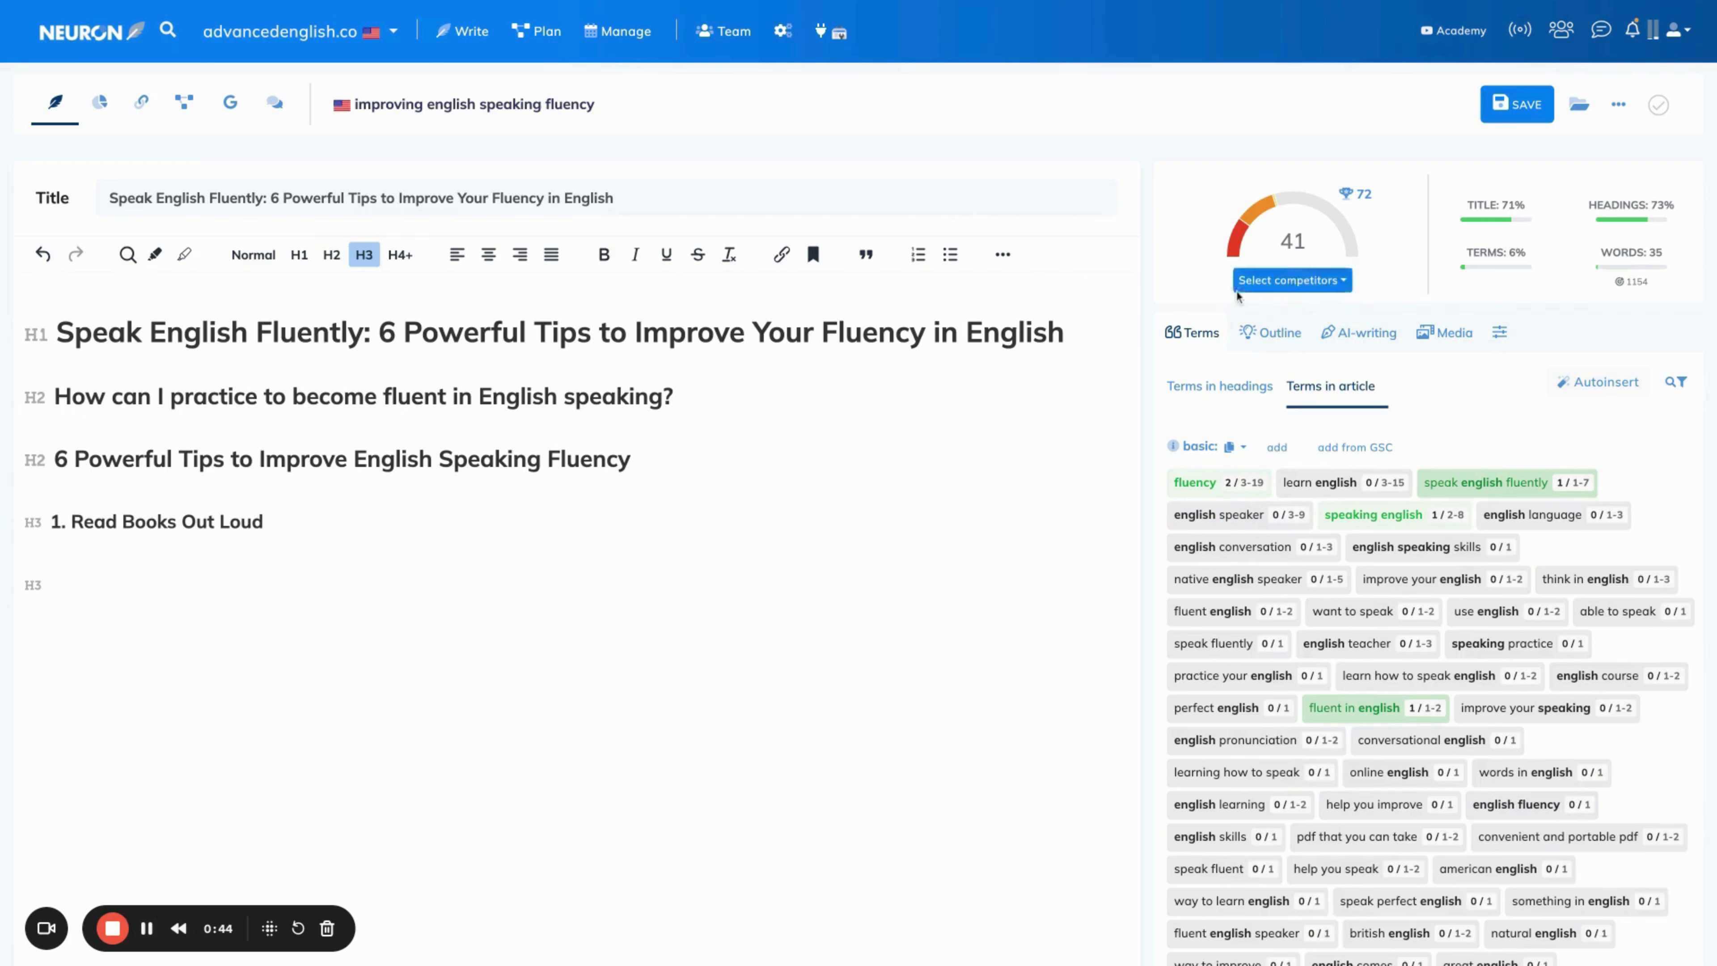
Step: Insert the suggested smart heading "Fluency in English is a lifestyle choice" as an H2 after the tips
{"action": "left_click", "coordinate": [1270, 332]}
{"action": "left_click", "coordinate": [1314, 379]}
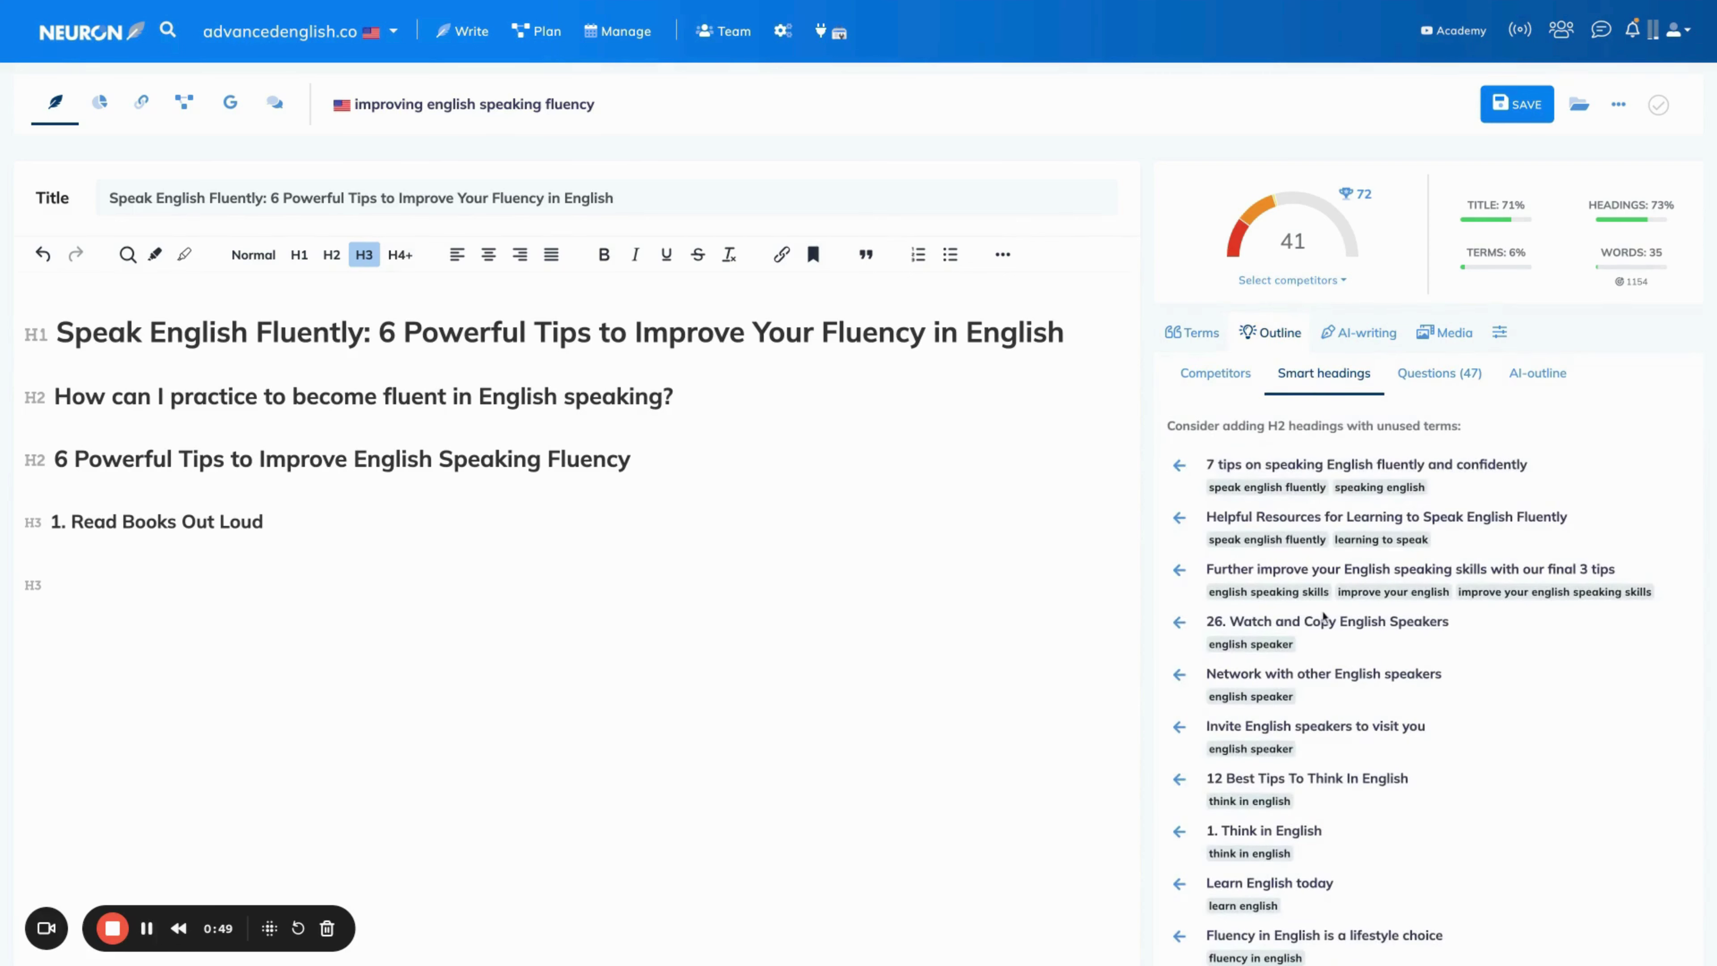
{"action": "scroll", "coordinate": [1324, 615], "scroll_direction": "down", "scroll_amount": 2}
{"action": "scroll", "coordinate": [1324, 615], "scroll_direction": "down", "scroll_amount": 2}
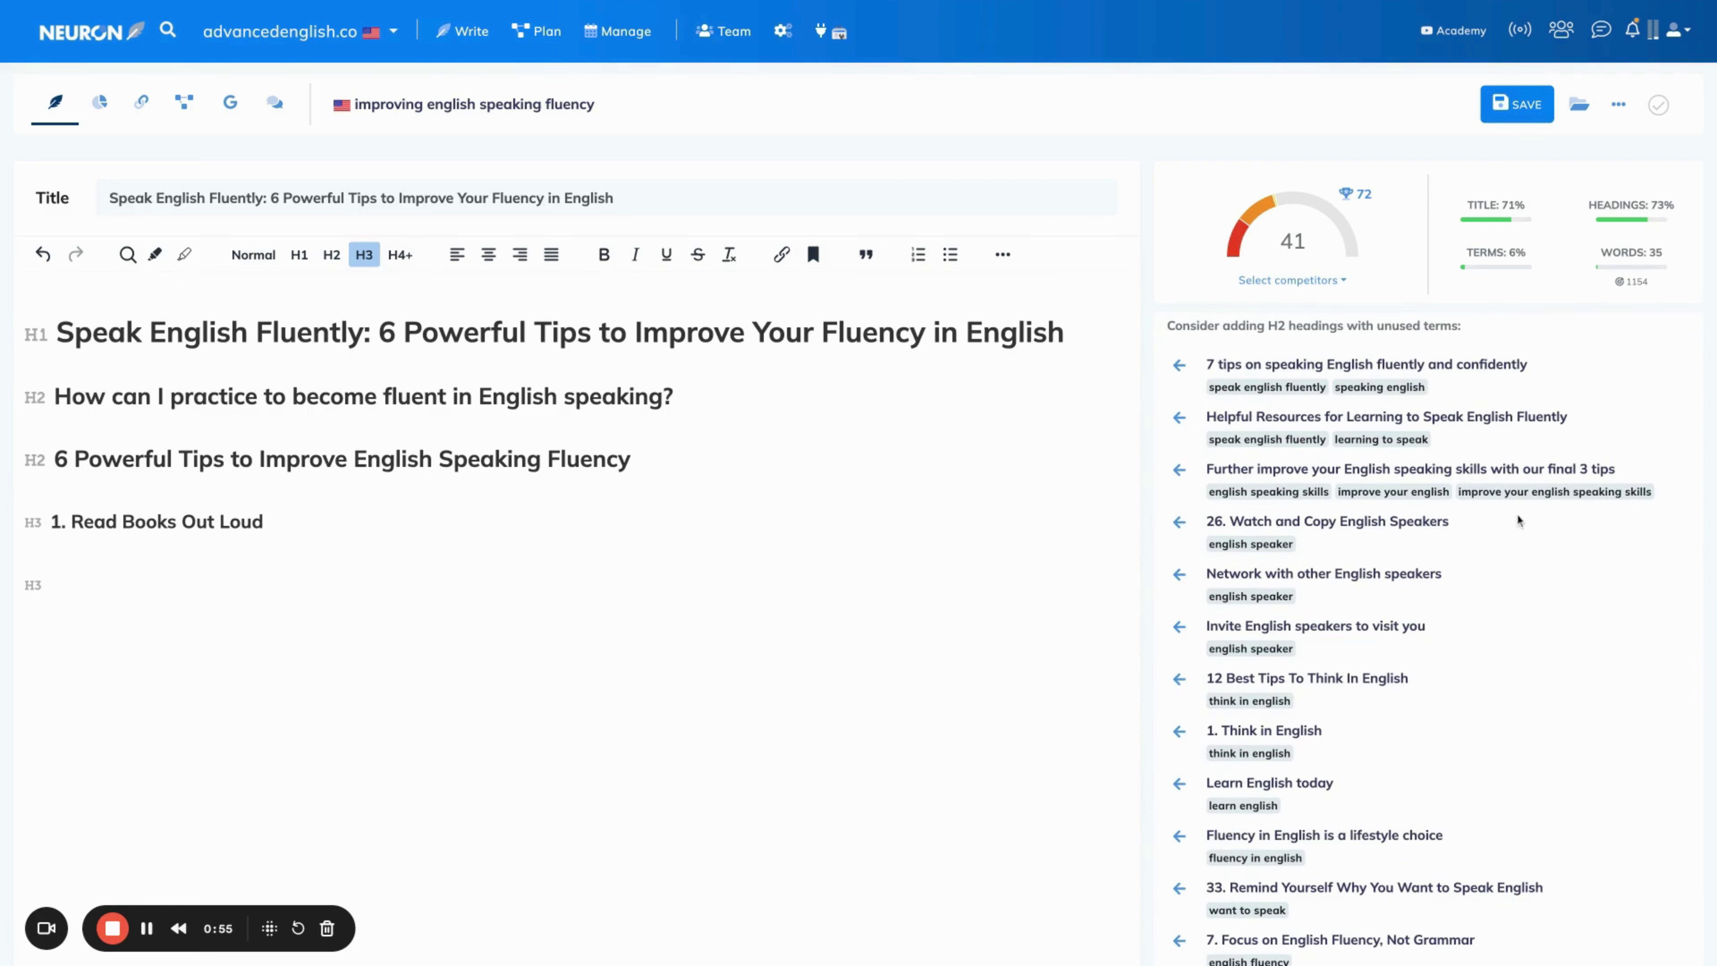
{"action": "scroll", "coordinate": [1446, 535], "scroll_direction": "up", "scroll_amount": 1}
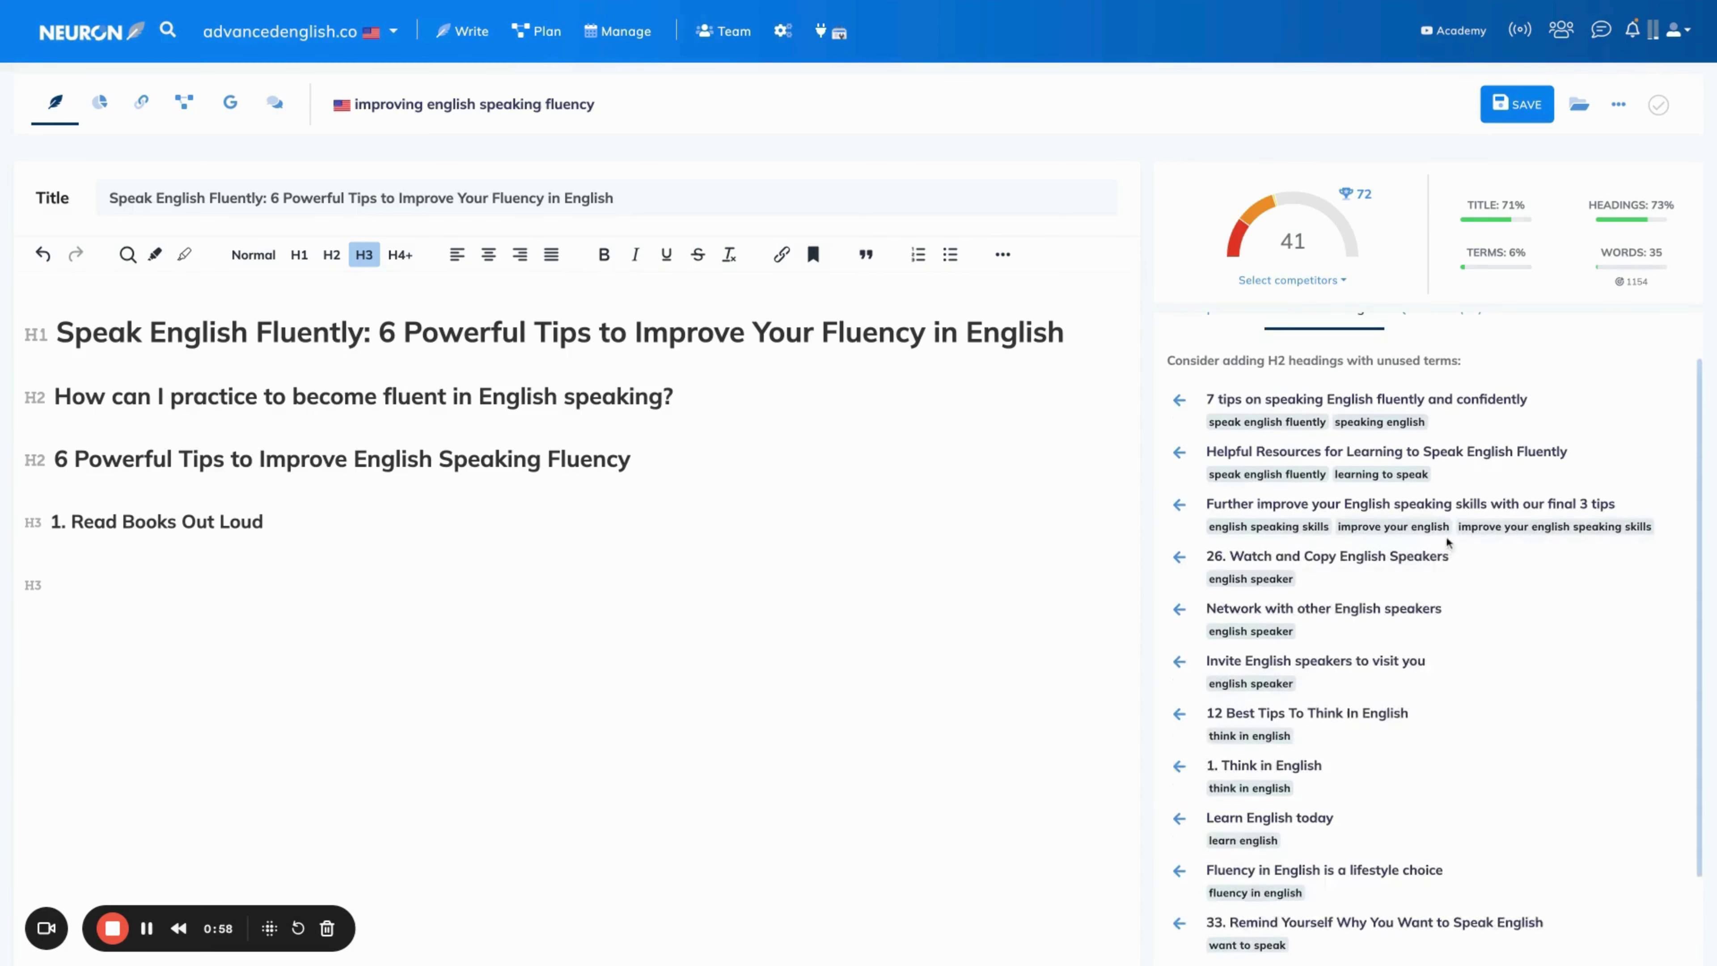
{"action": "scroll", "coordinate": [1447, 540], "scroll_direction": "down", "scroll_amount": 2}
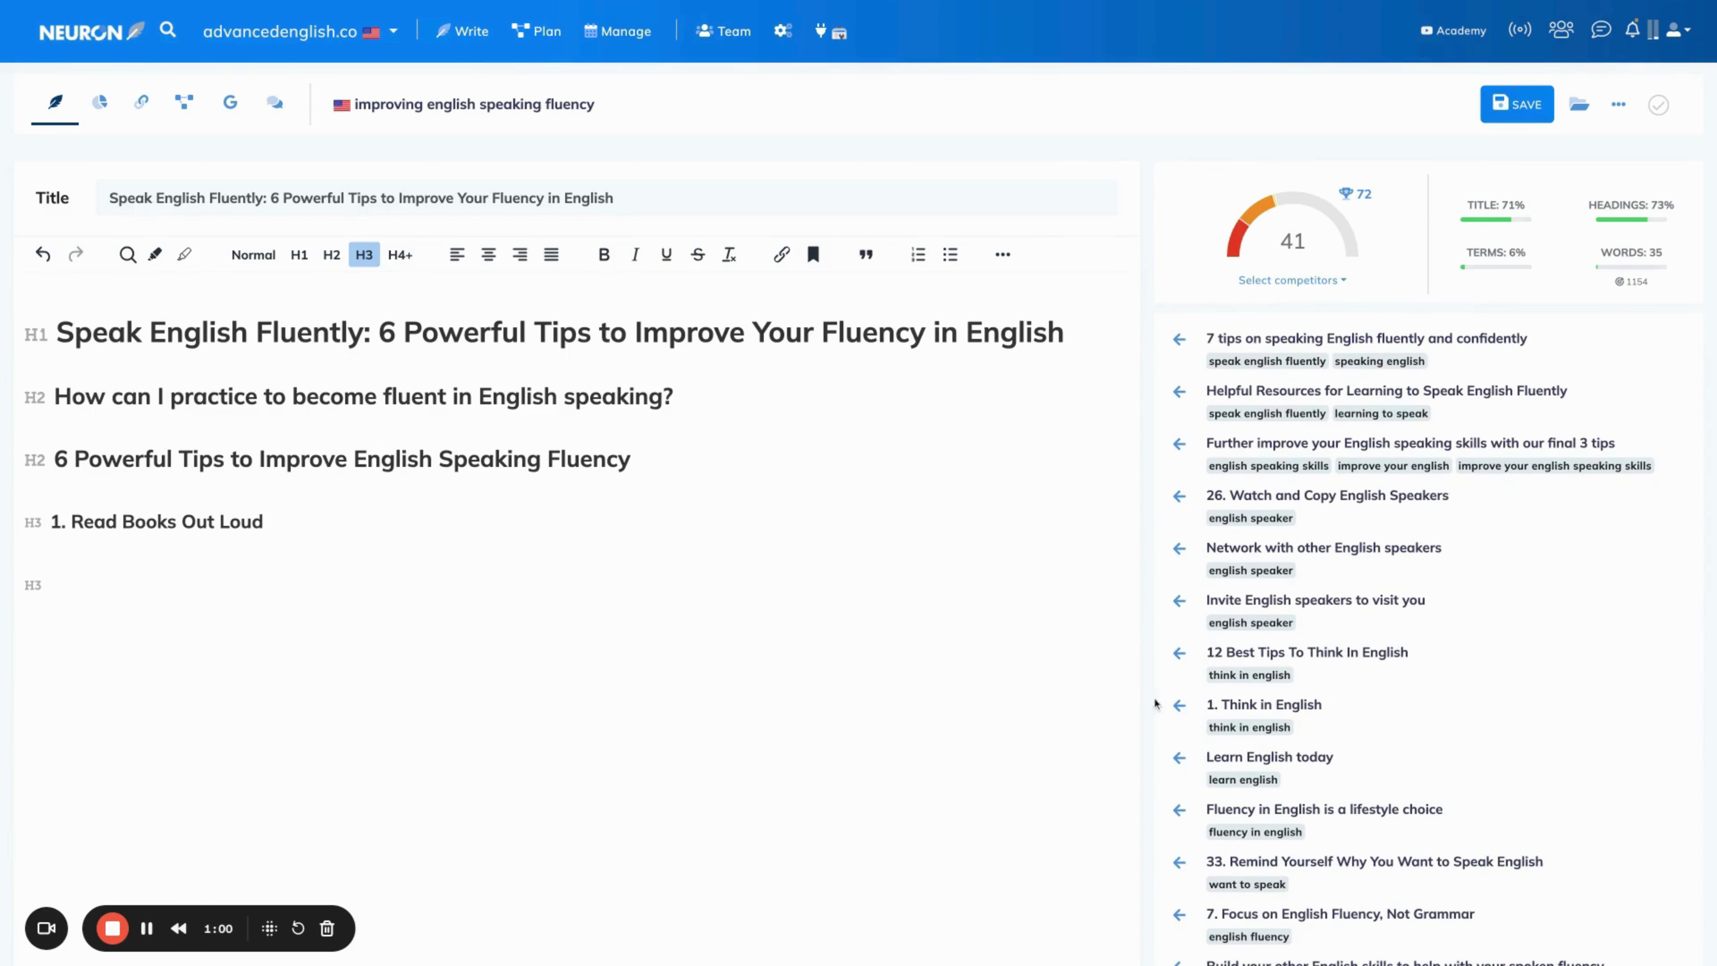
{"action": "scroll", "coordinate": [1304, 654], "scroll_direction": "down", "scroll_amount": 5}
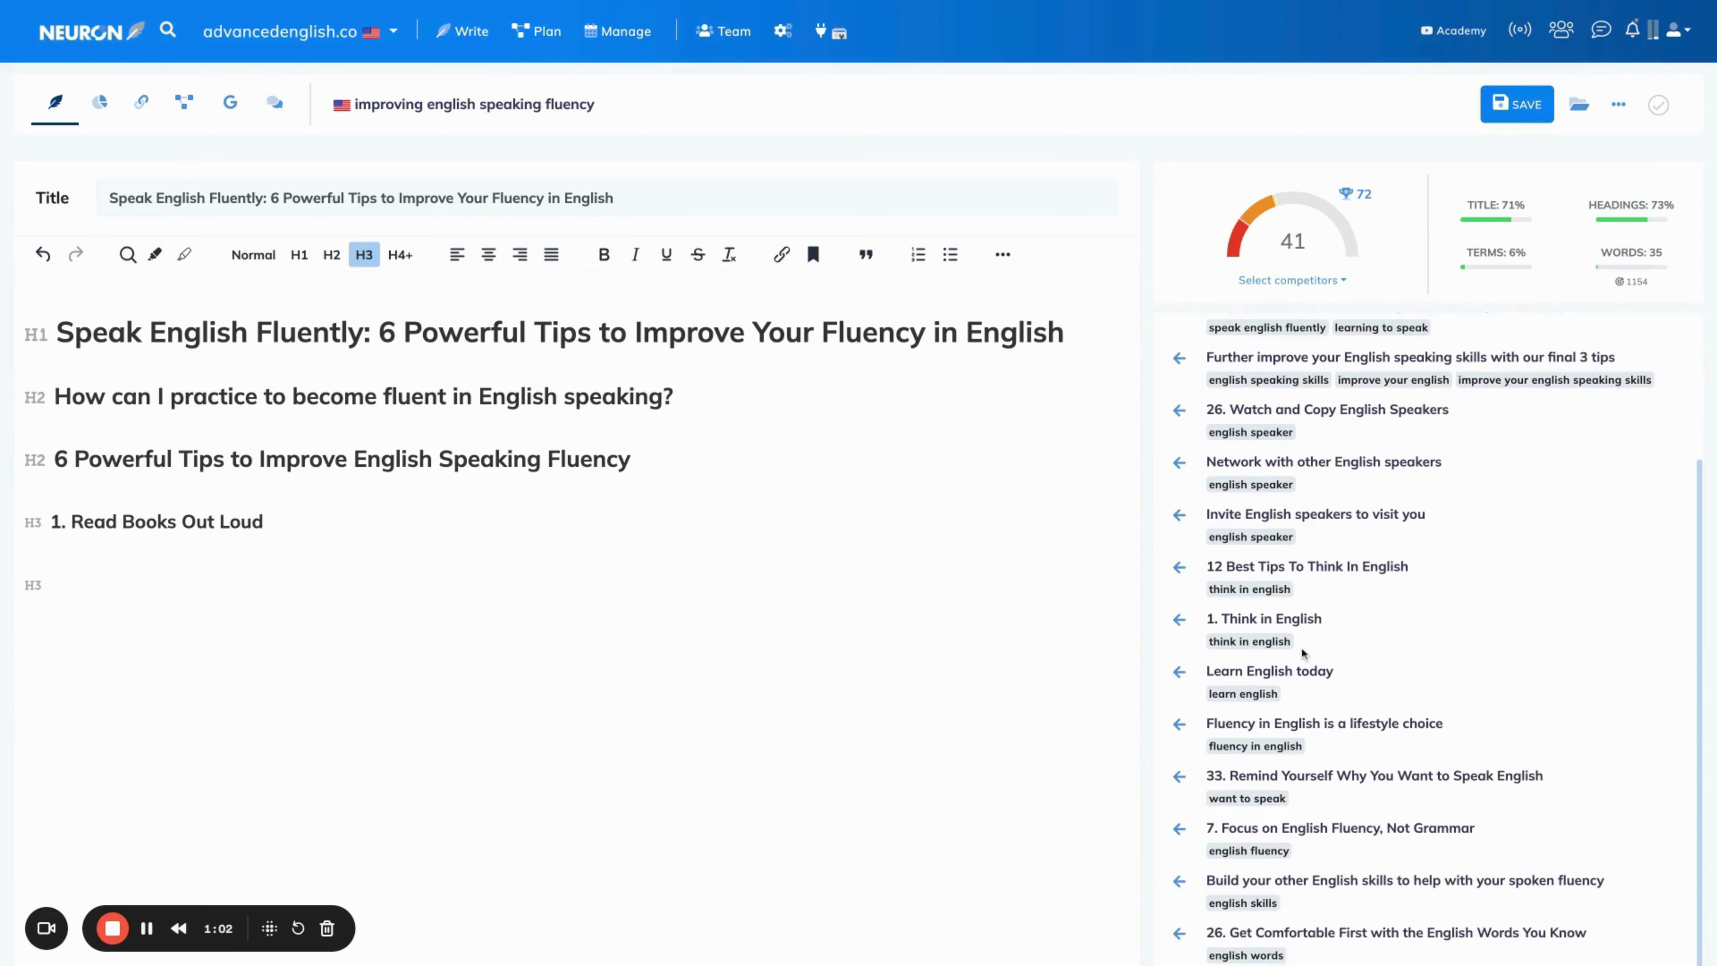
{"action": "left_click", "coordinate": [1180, 646]}
Step: Insert the smart heading "Focus on English Fluency, Not Grammar" below the first tip as an H3 numbered 2
{"action": "left_click", "coordinate": [339, 584]}
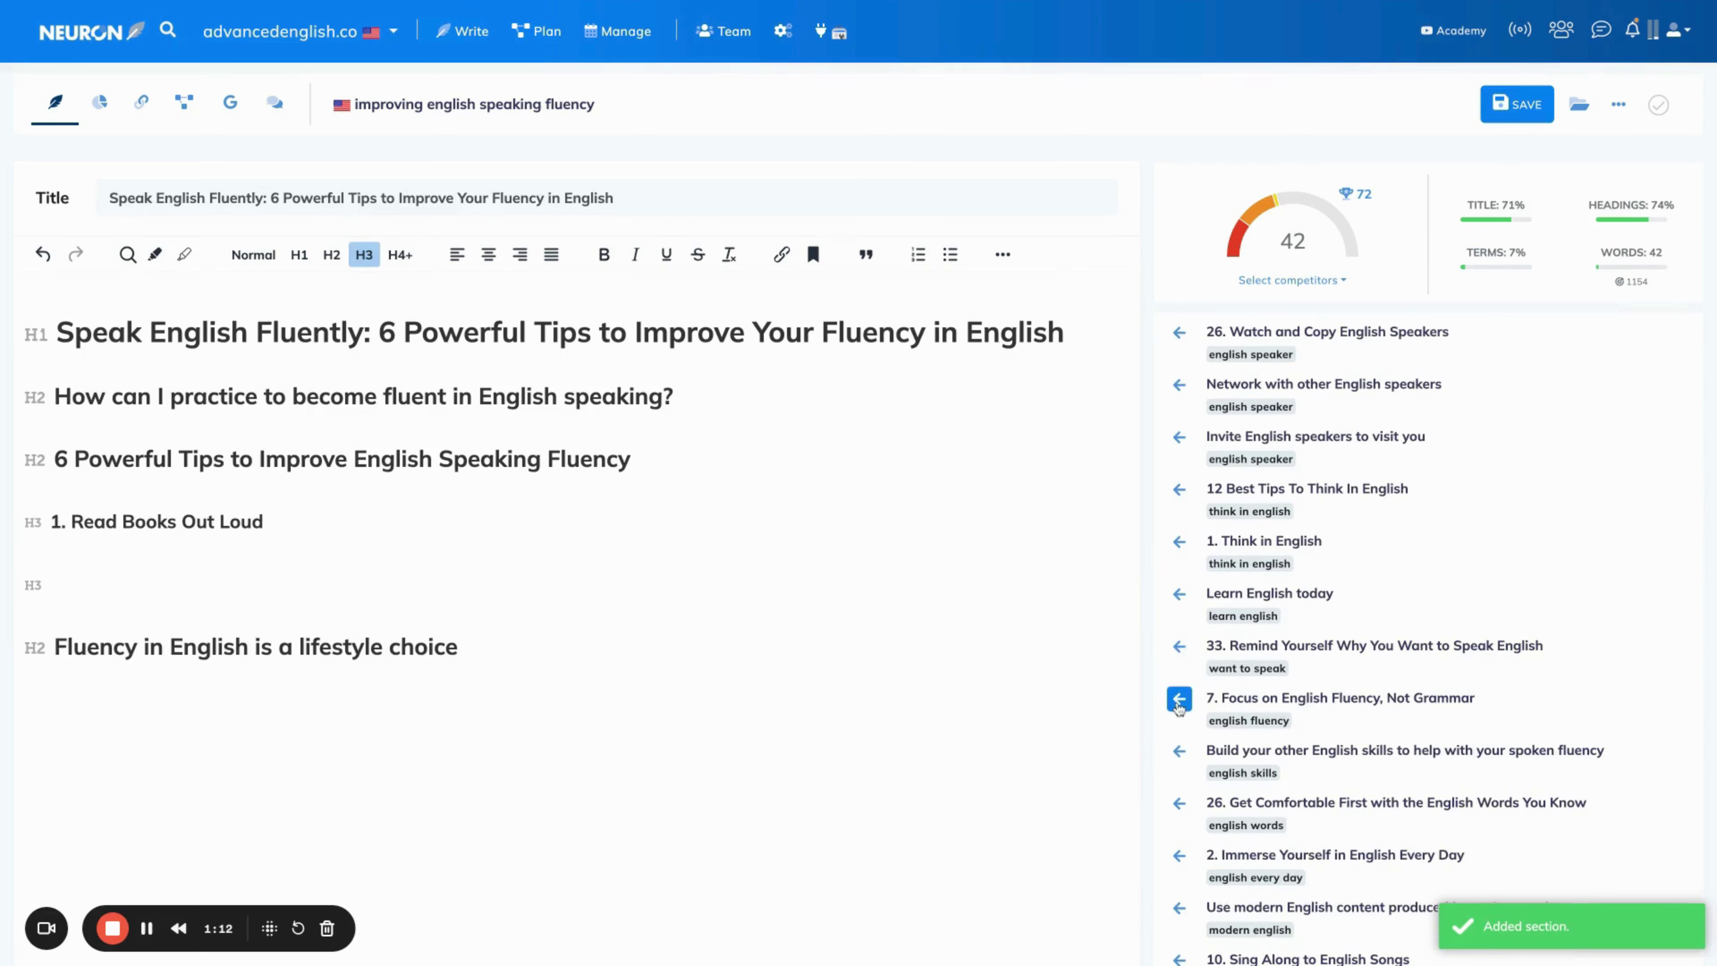
{"action": "left_click", "coordinate": [1179, 699]}
{"action": "left_click", "coordinate": [75, 587]}
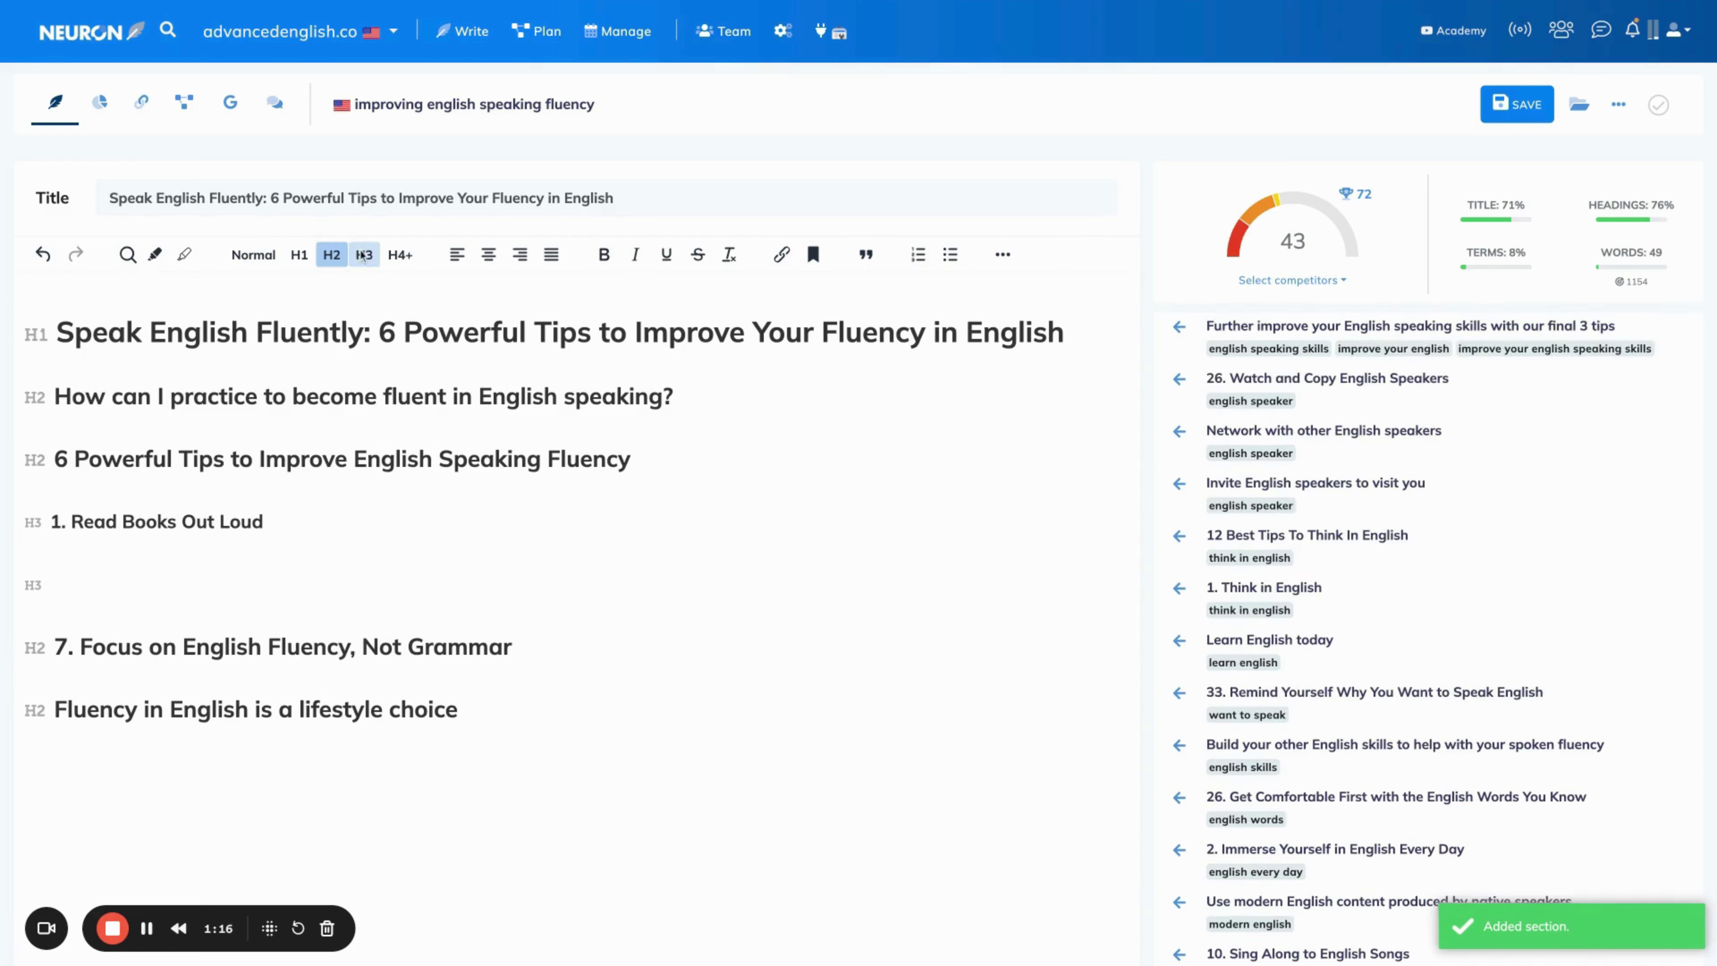
{"action": "key", "text": "Delete"}
{"action": "key", "text": "Delete"}
{"action": "type", "text": "2"}
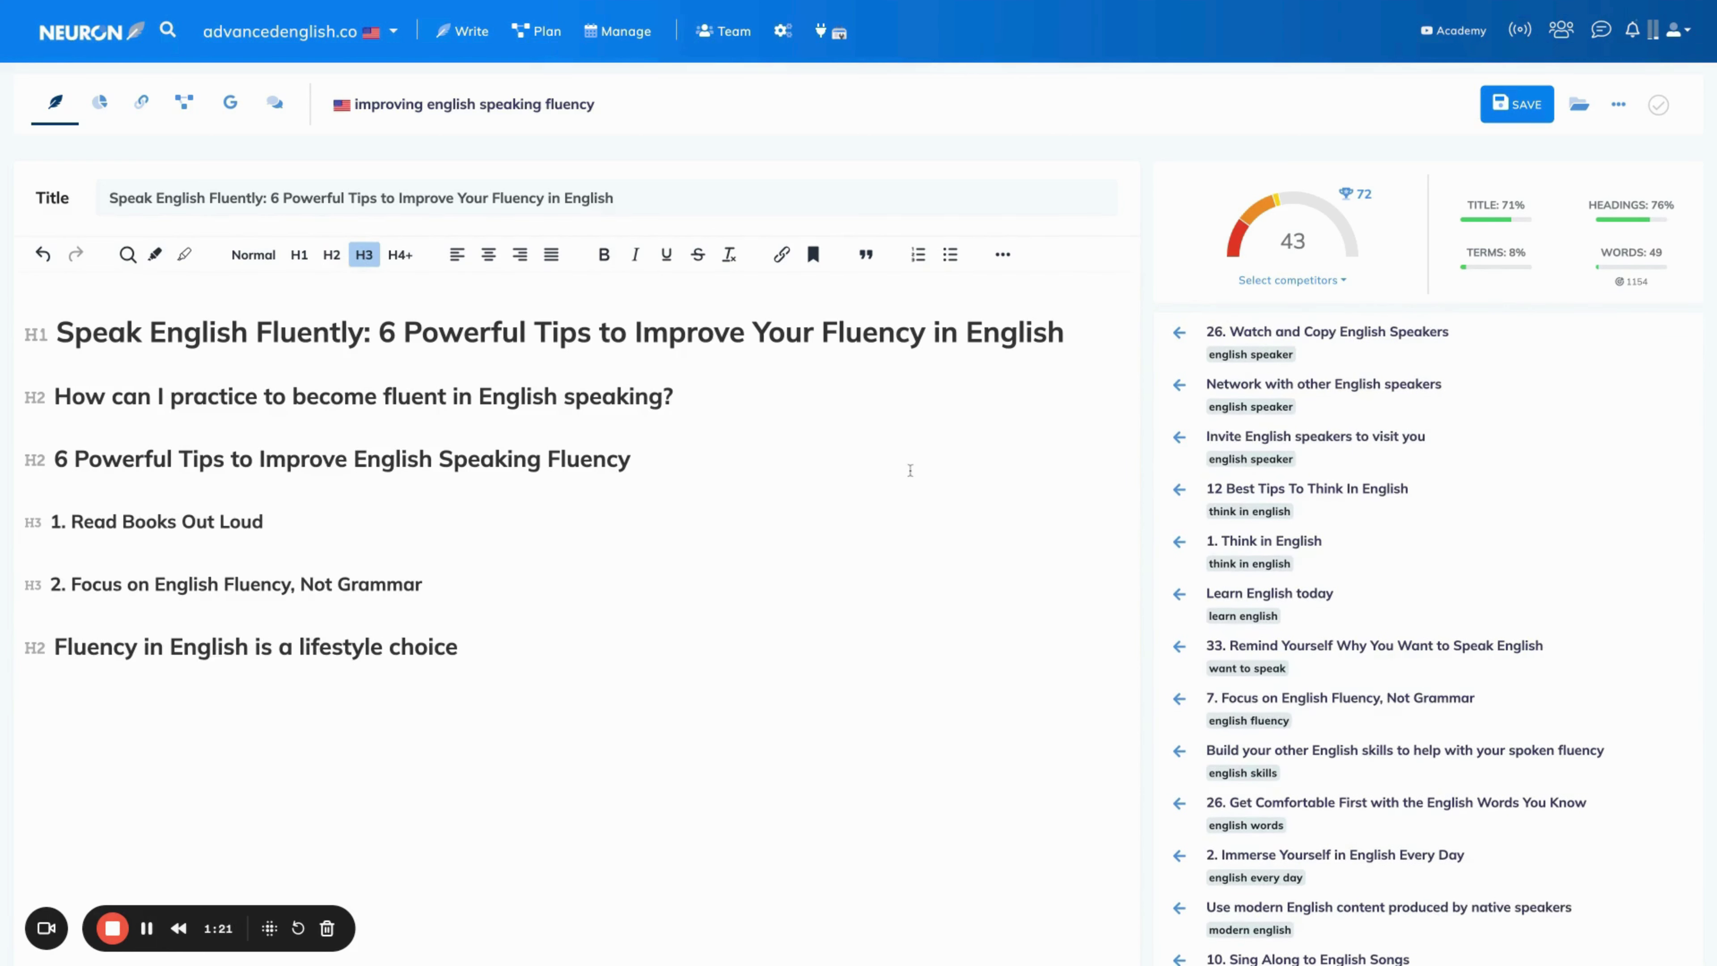
Step: Add the smart heading "Invite English speakers to visit you" below the second tip as an H3 numbered 3
{"action": "left_click", "coordinate": [574, 593]}
{"action": "key", "text": "Return"}
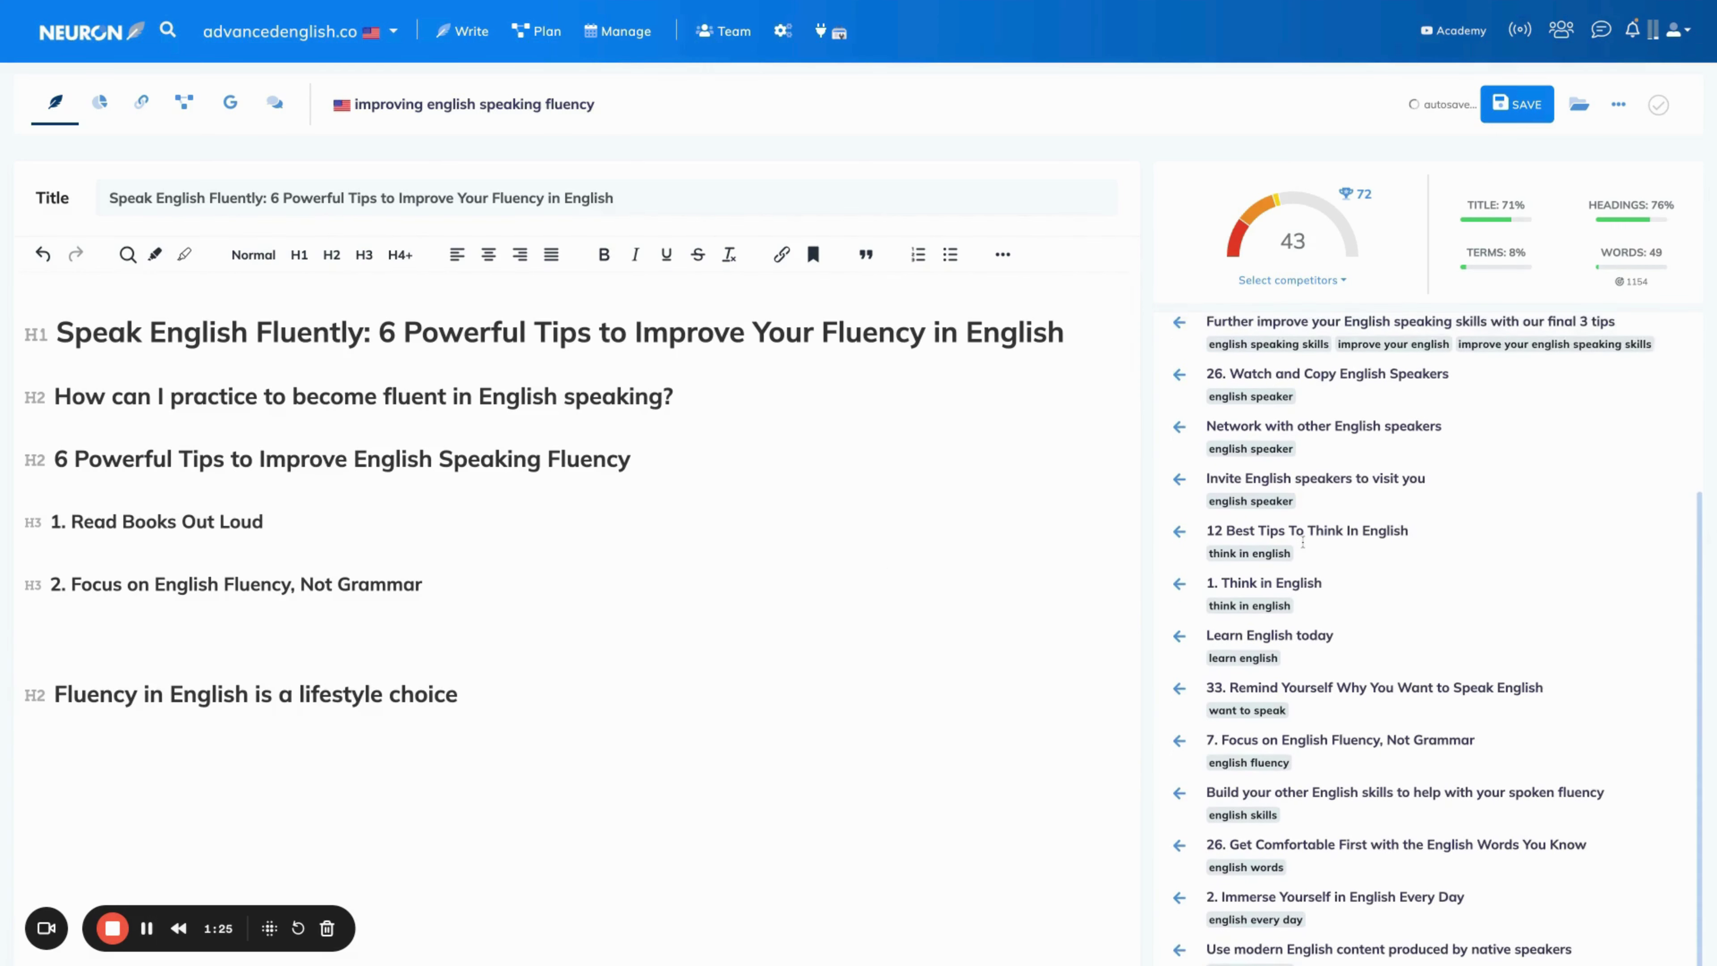
{"action": "left_click", "coordinate": [1181, 510]}
{"action": "key", "text": "ctrl+alt+3"}
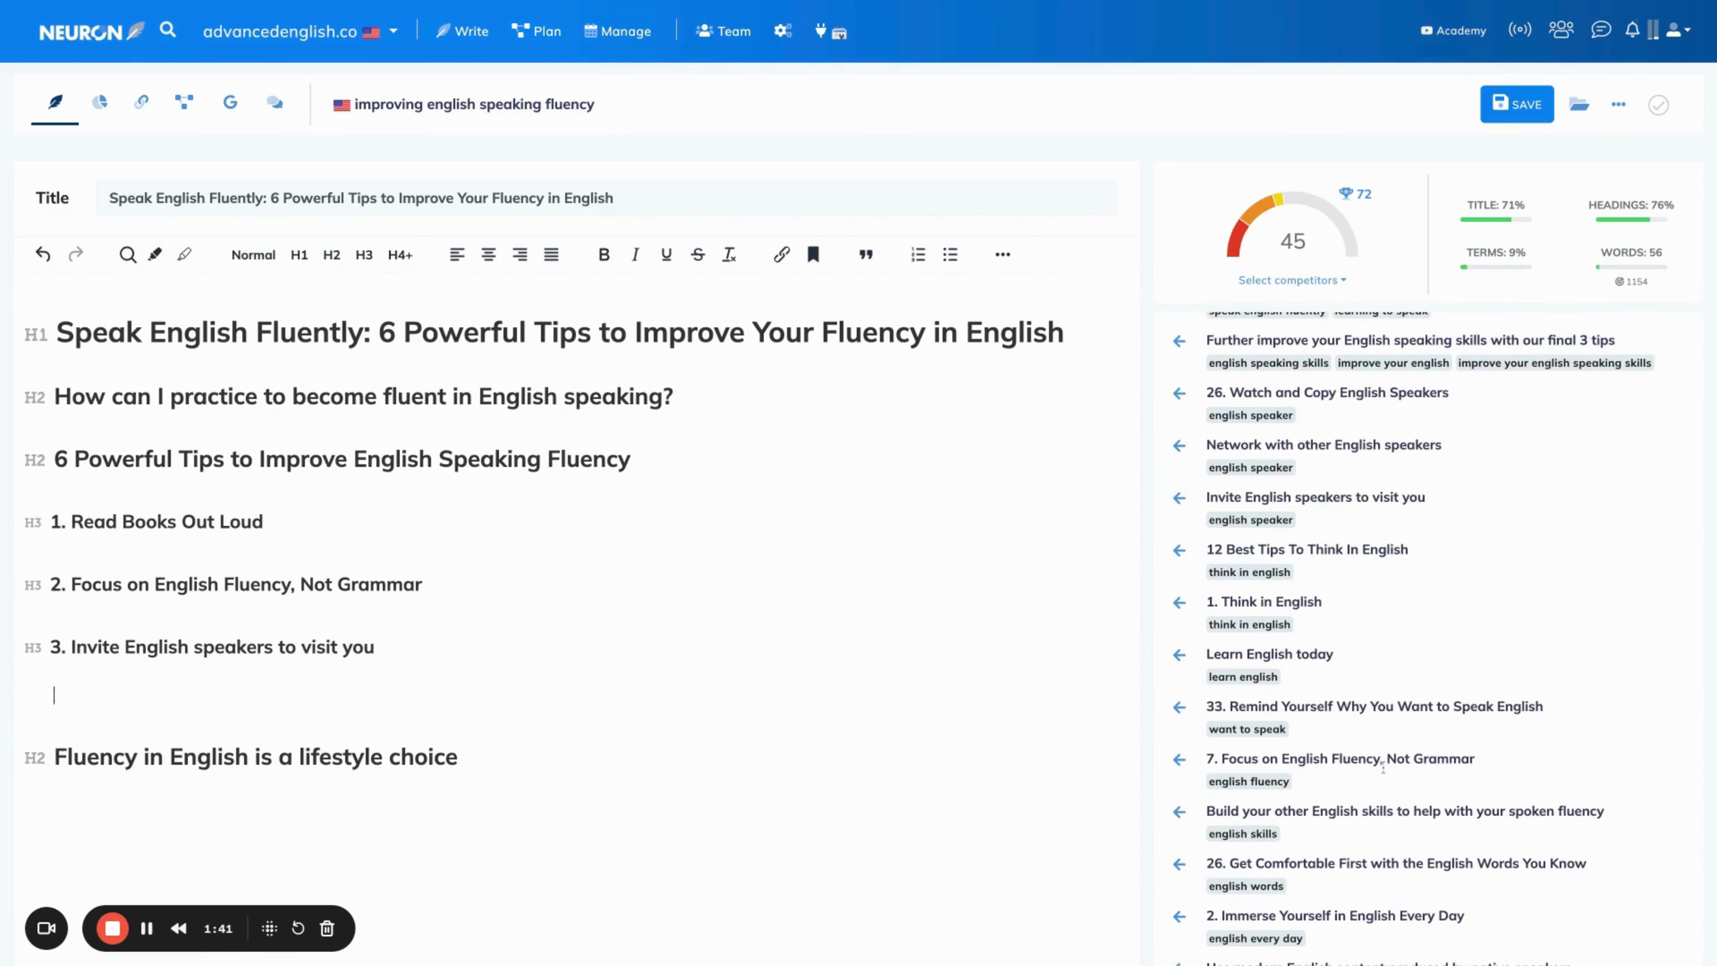
Step: Insert the smart heading "Focus on English Fluency, Not Grammar" as an H3 numbered 4 and remove the blank line above it
{"action": "scroll", "coordinate": [1384, 768], "scroll_direction": "down", "scroll_amount": 1}
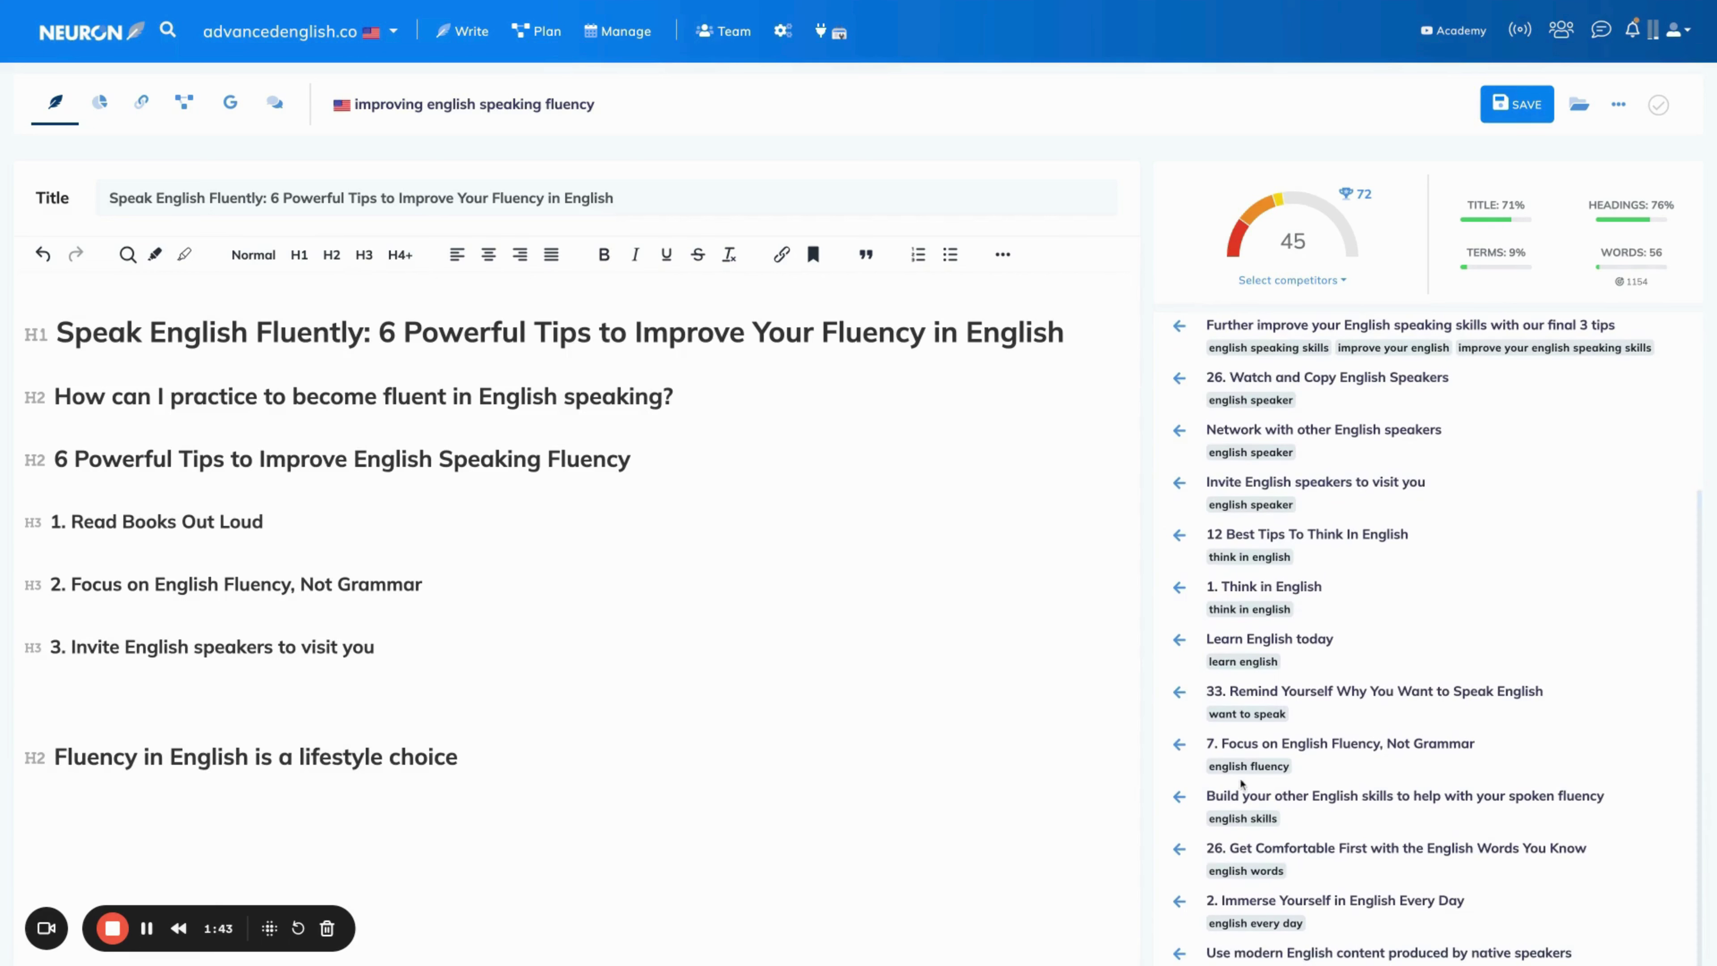
{"action": "left_click", "coordinate": [1175, 752]}
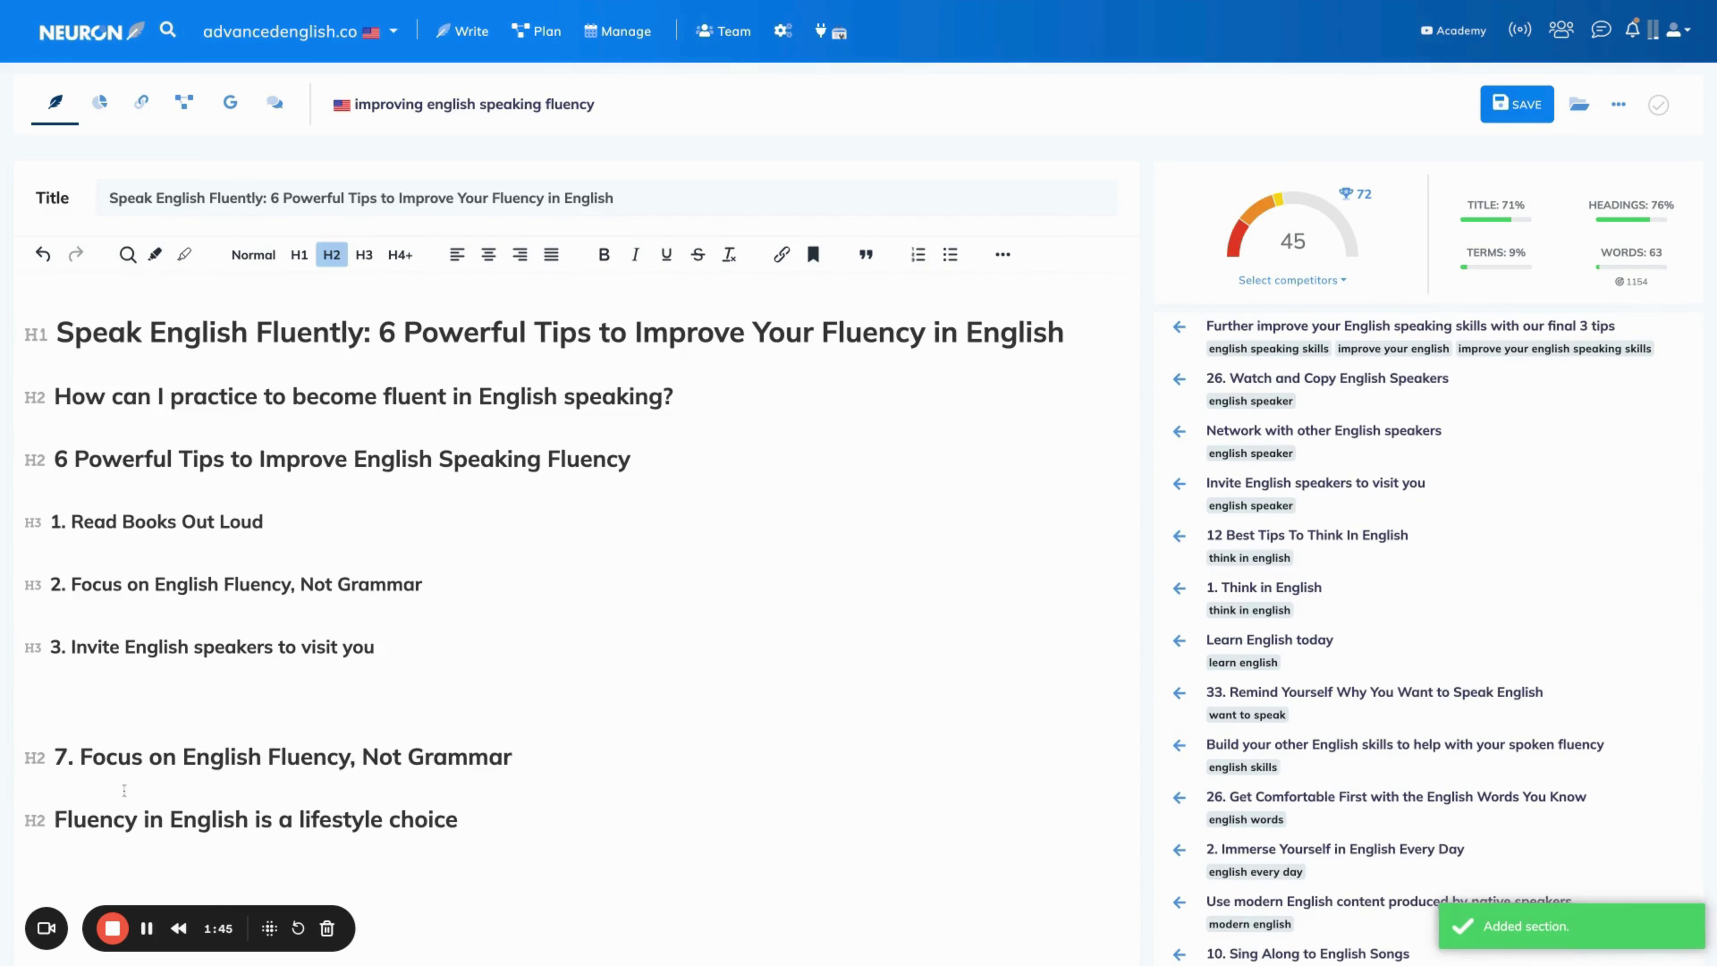
{"action": "key", "text": "ctrl+alt+3"}
{"action": "left_click", "coordinate": [47, 756]}
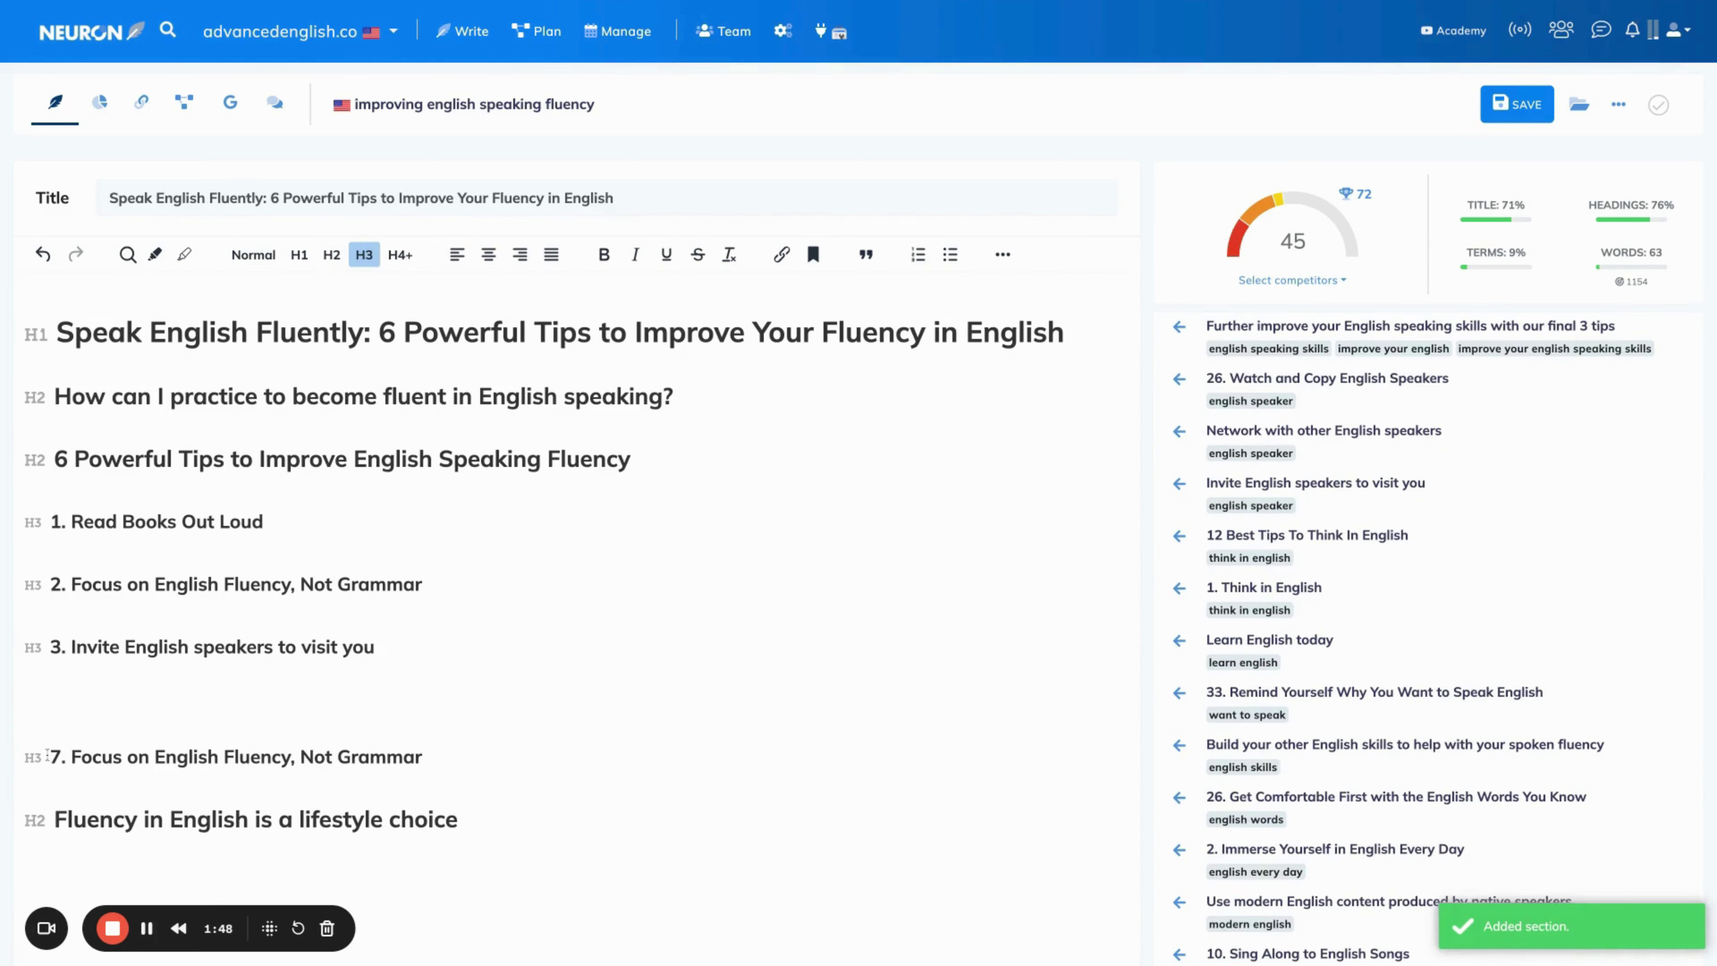
{"action": "key", "text": "shift+Right"}
{"action": "type", "text": "4"}
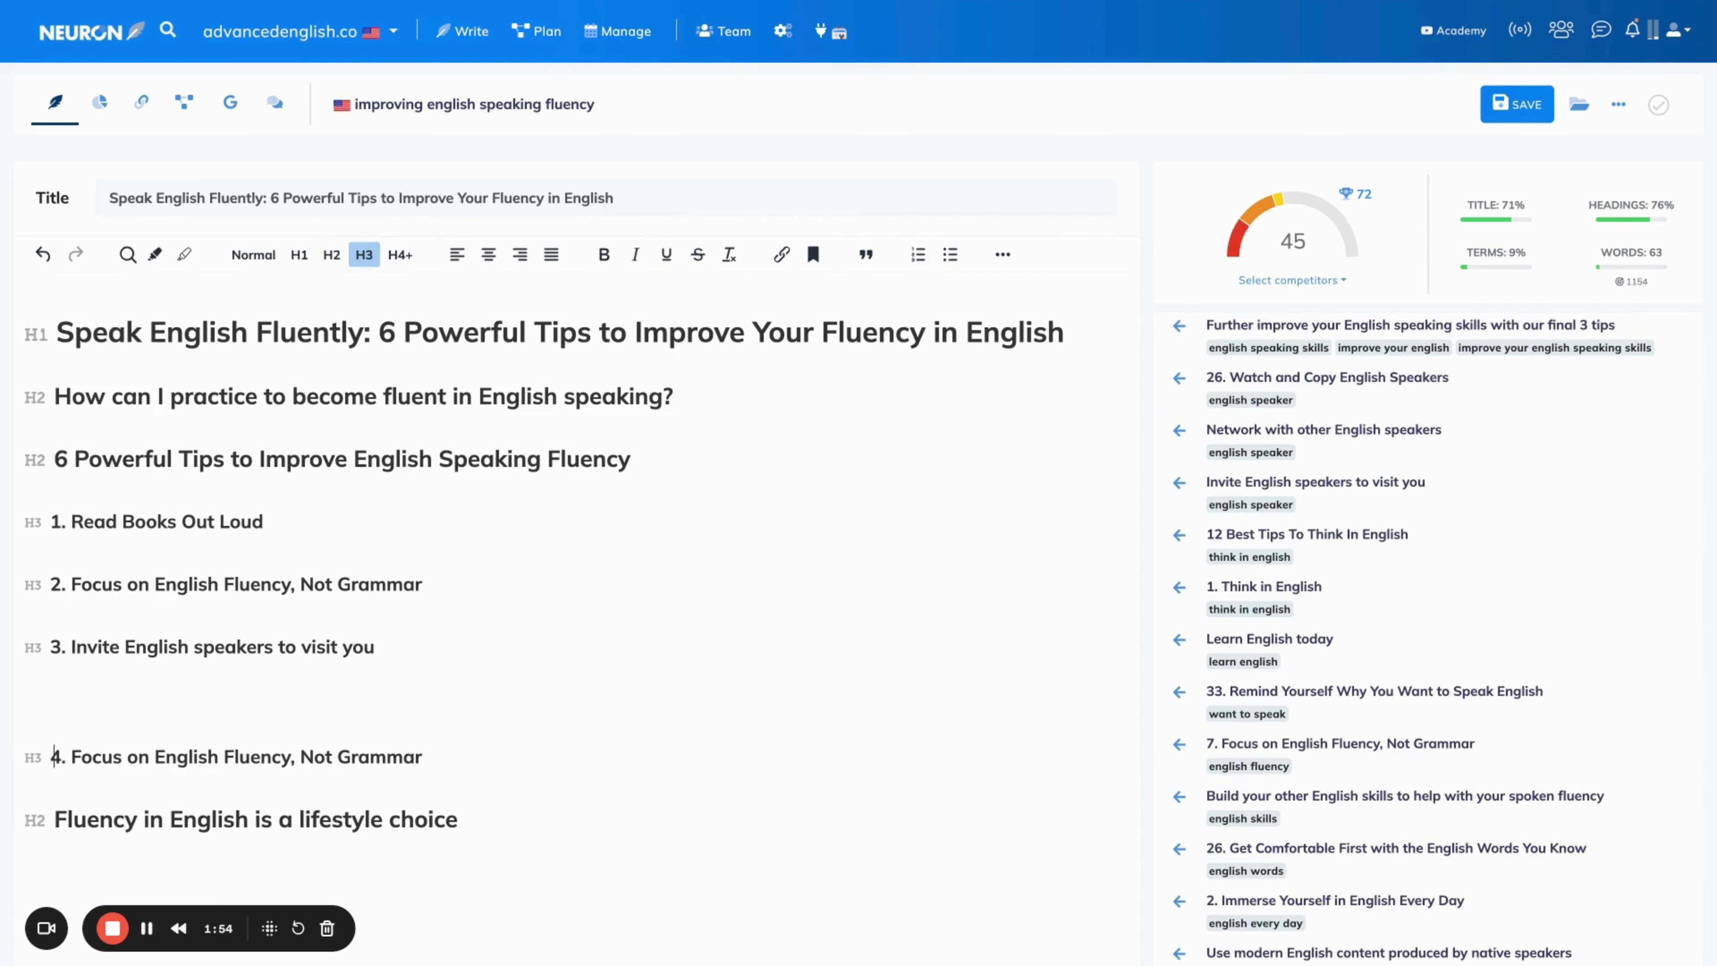
{"action": "left_click", "coordinate": [110, 703]}
{"action": "key", "text": "BackSpace"}
{"action": "key", "text": "BackSpace"}
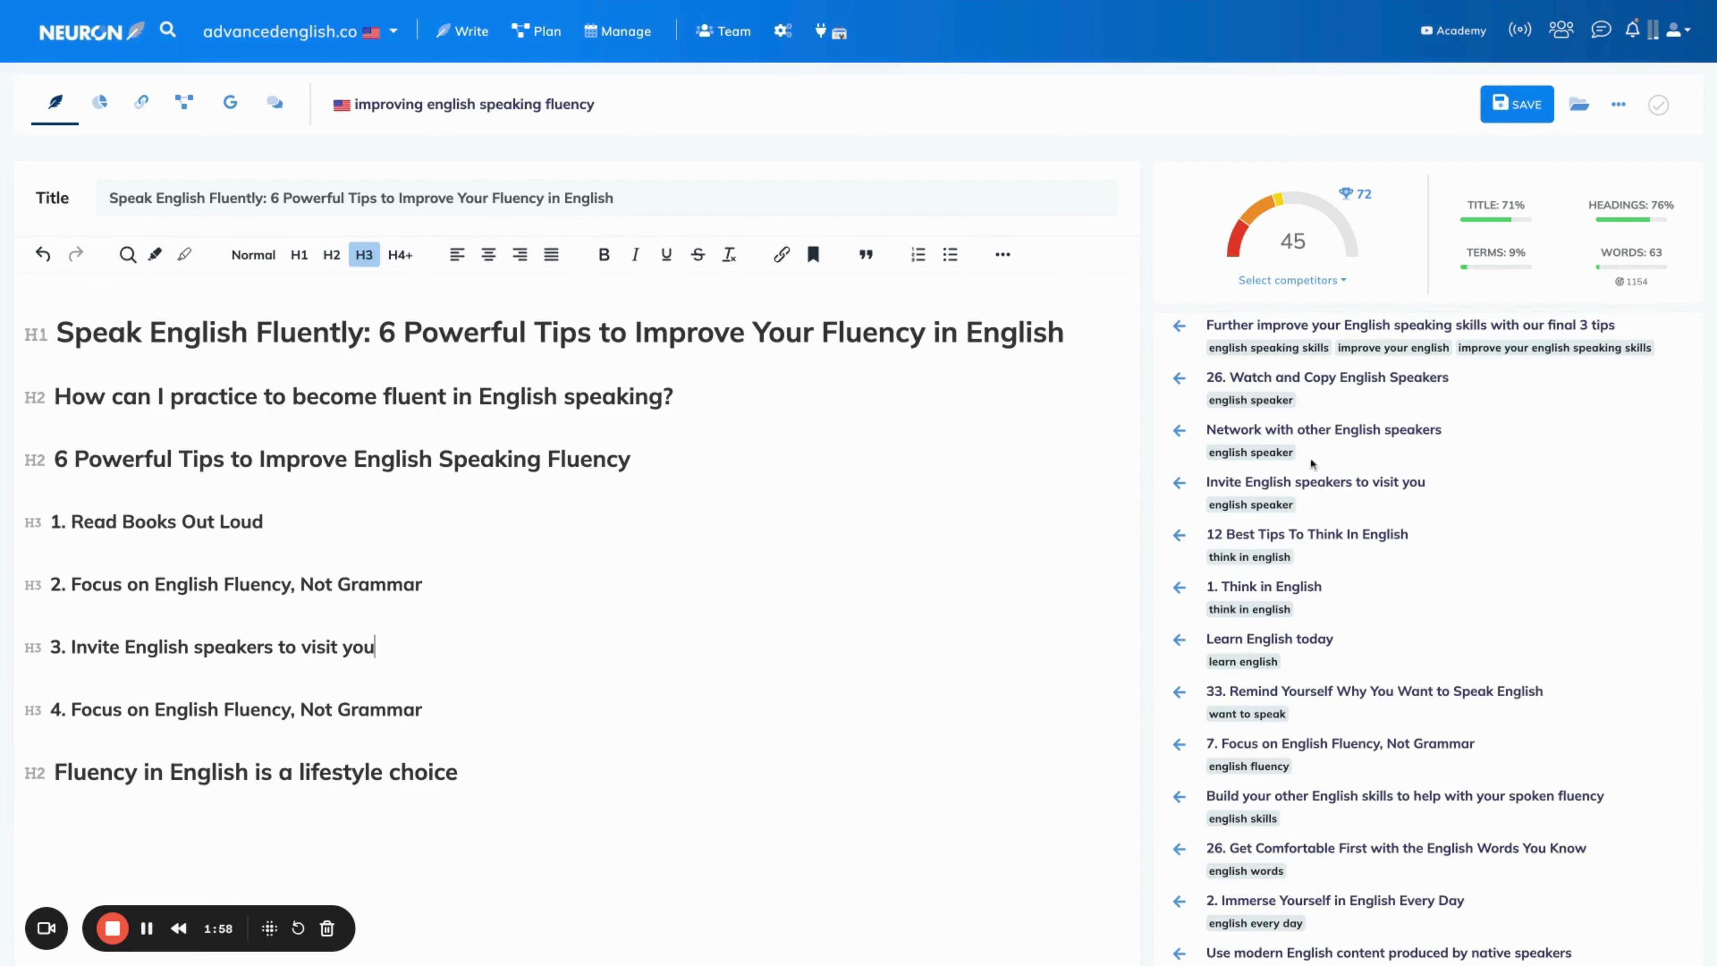
Step: Insert the Busuu competitor heading "Don't be afraid to make mistakes" below the fourth tip as an H3 numbered 5, without a blank line above
{"action": "scroll", "coordinate": [1319, 527], "scroll_direction": "up", "scroll_amount": 3}
{"action": "left_click", "coordinate": [1196, 395]}
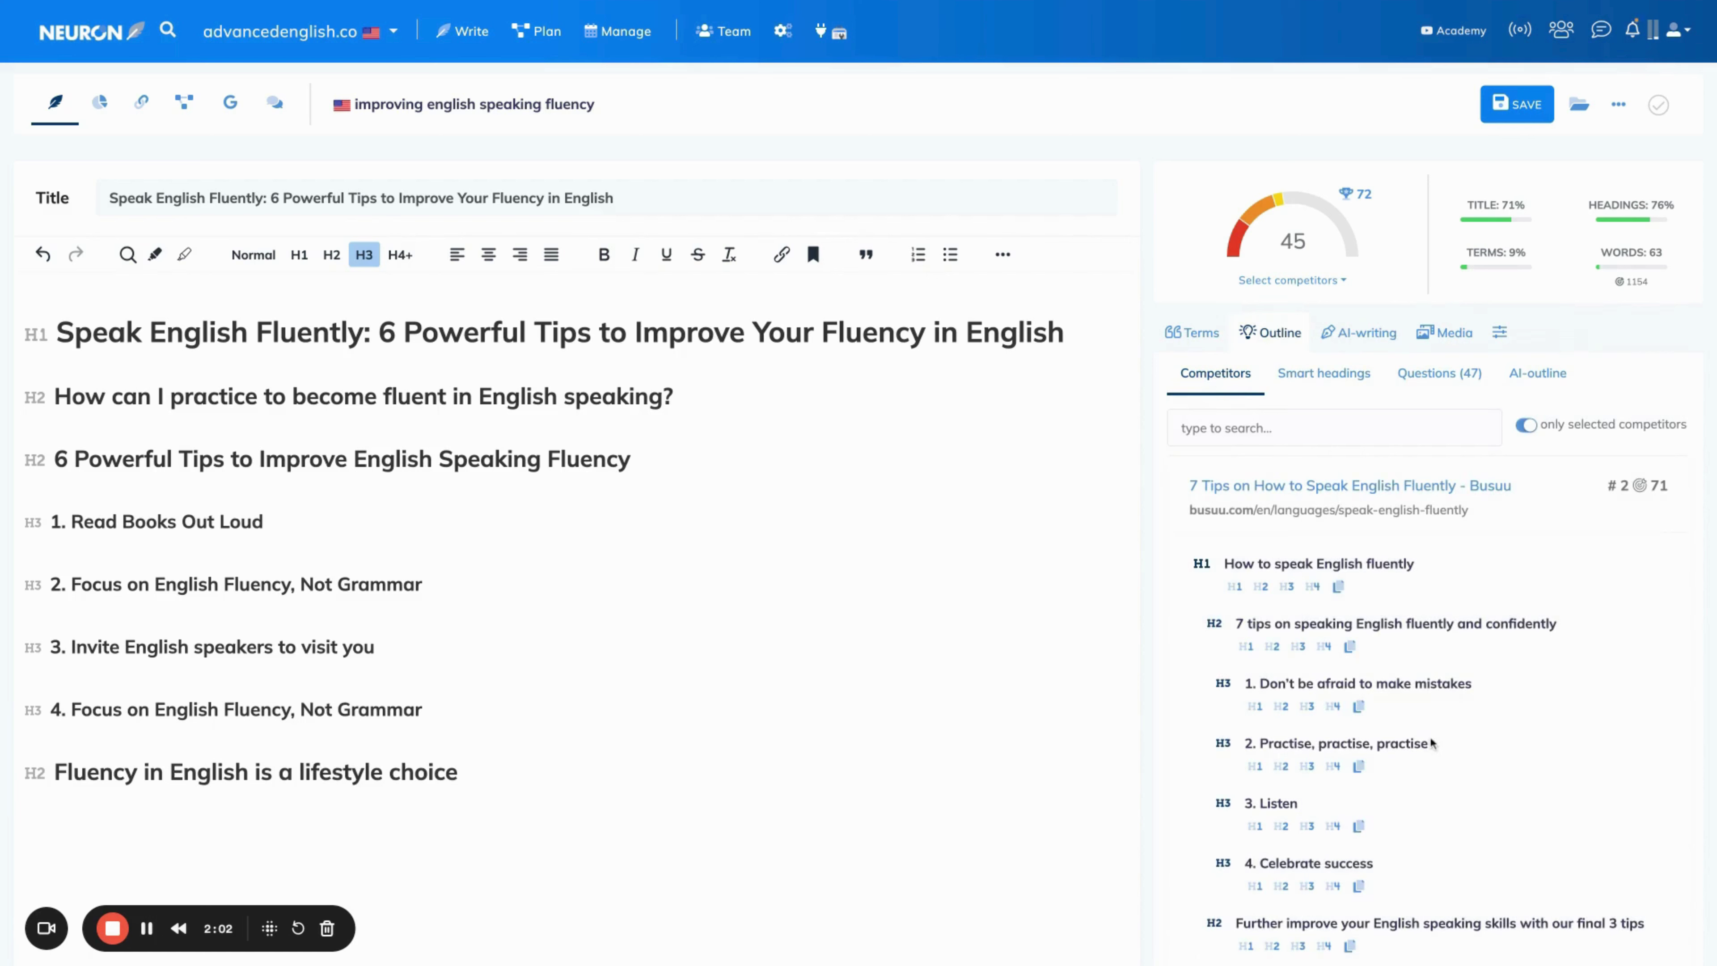
{"action": "scroll", "coordinate": [1432, 743], "scroll_direction": "down", "scroll_amount": 3}
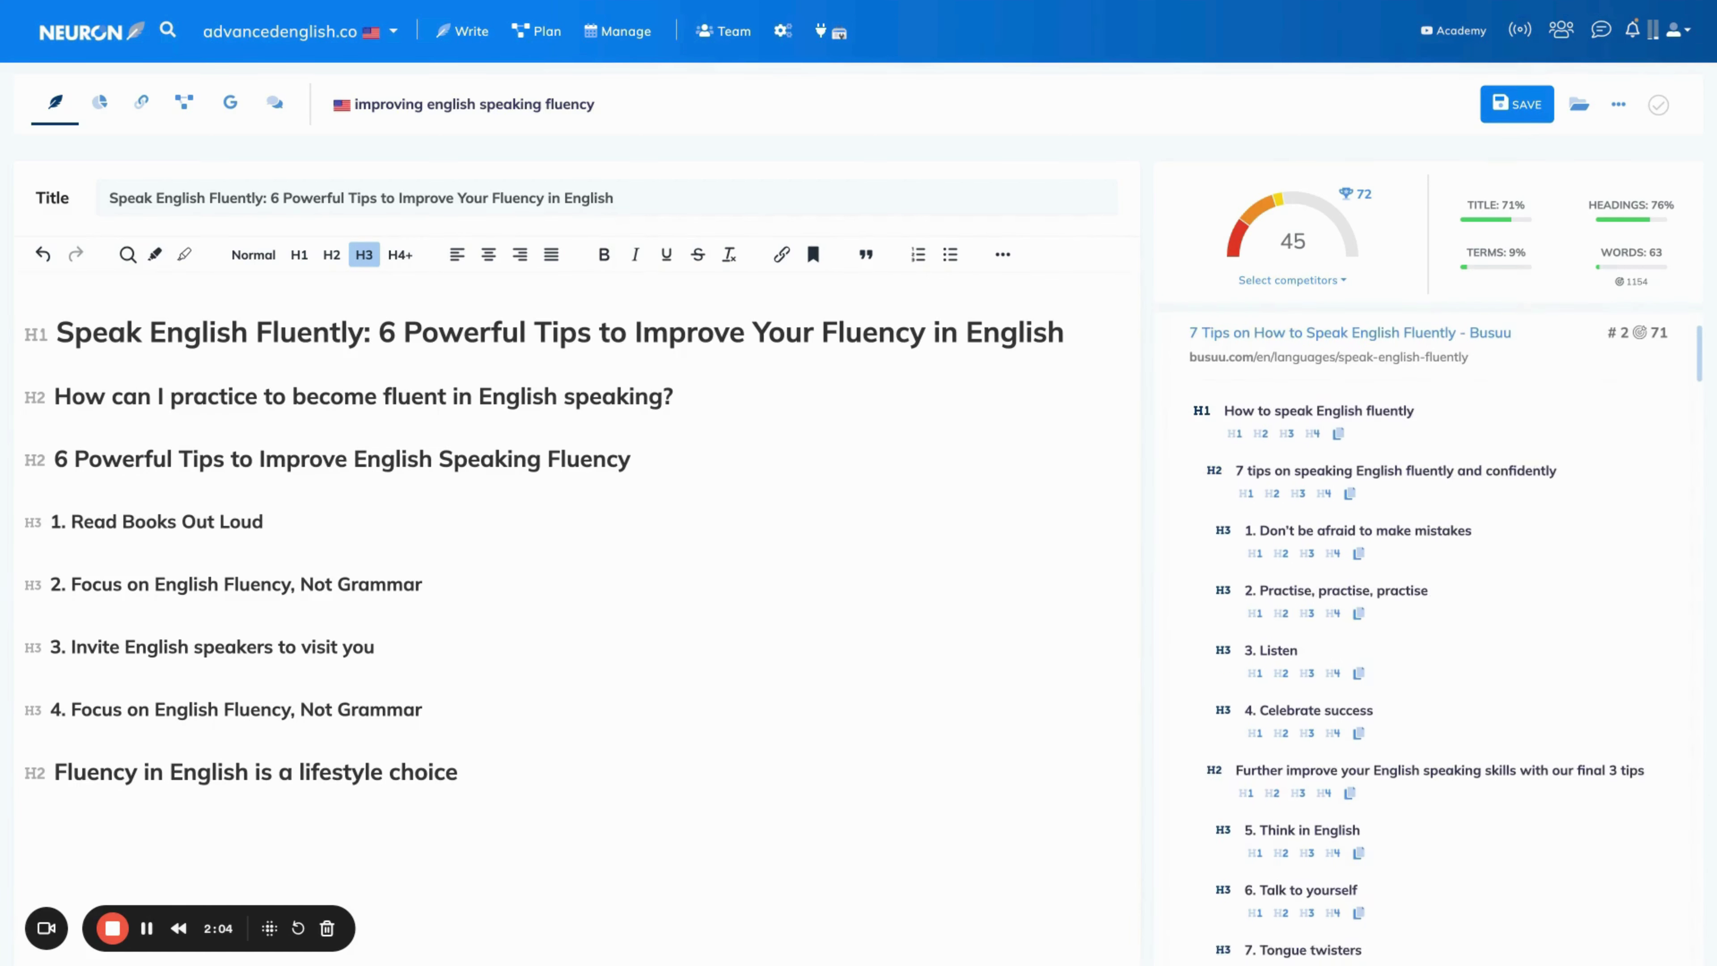
{"action": "scroll", "coordinate": [1426, 630], "scroll_direction": "down", "scroll_amount": 3}
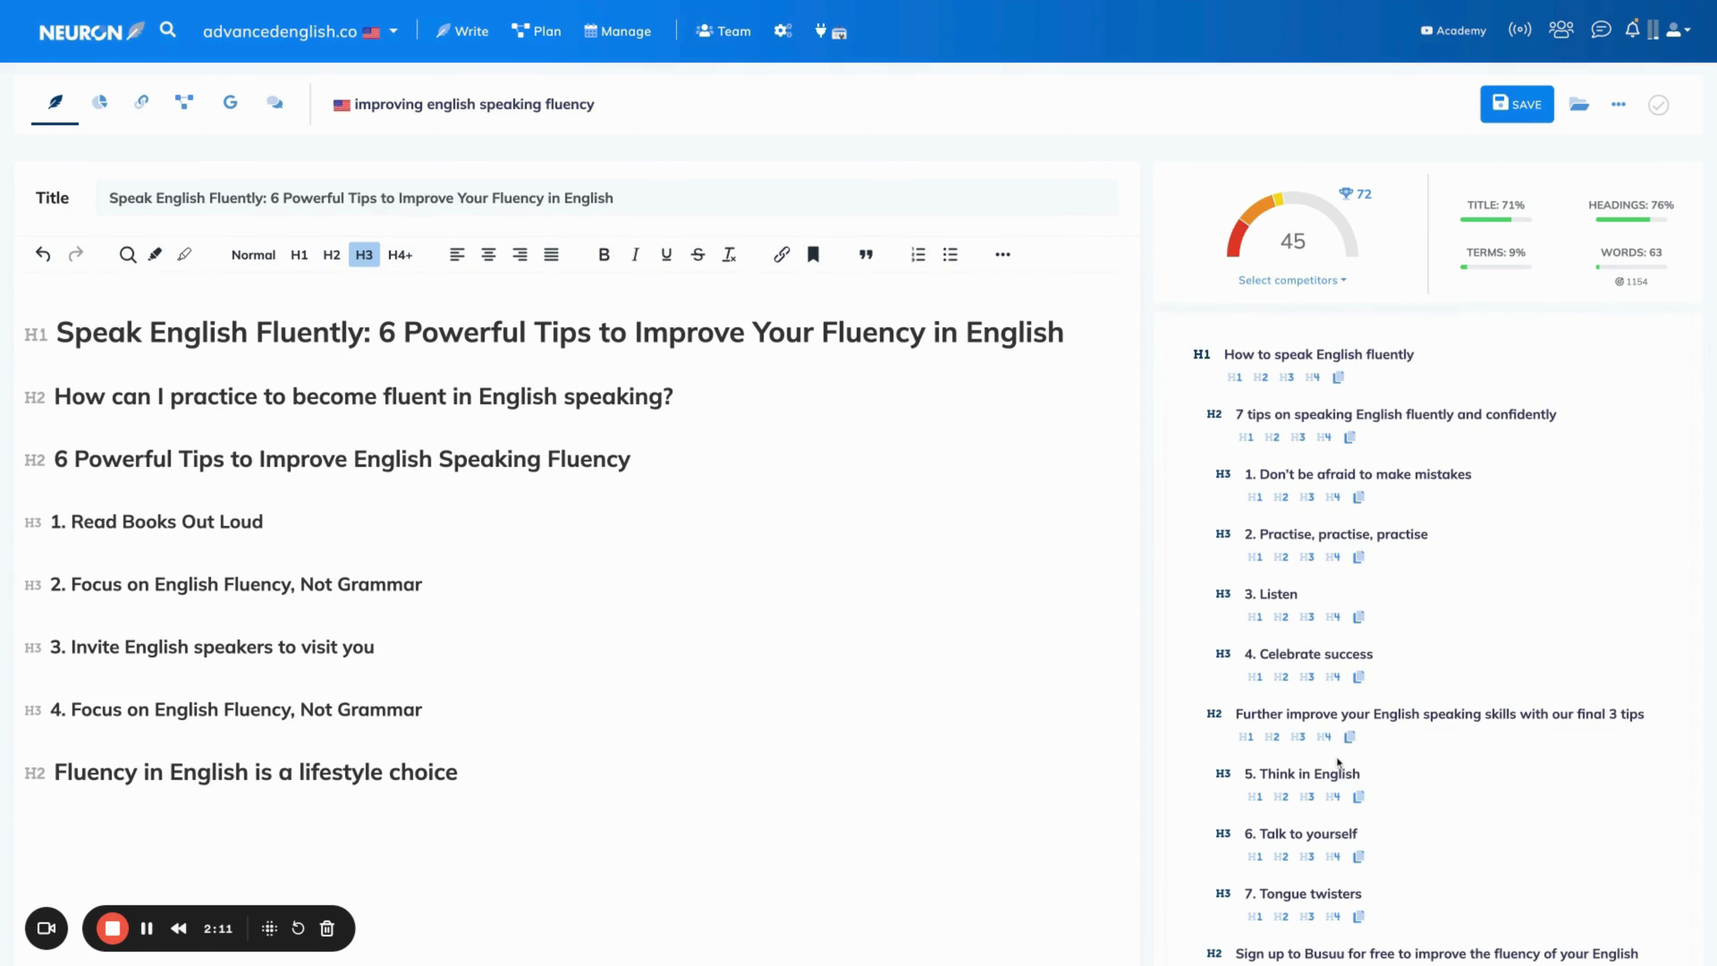
{"action": "scroll", "coordinate": [1364, 722], "scroll_direction": "up", "scroll_amount": 2}
{"action": "key", "text": "Return"}
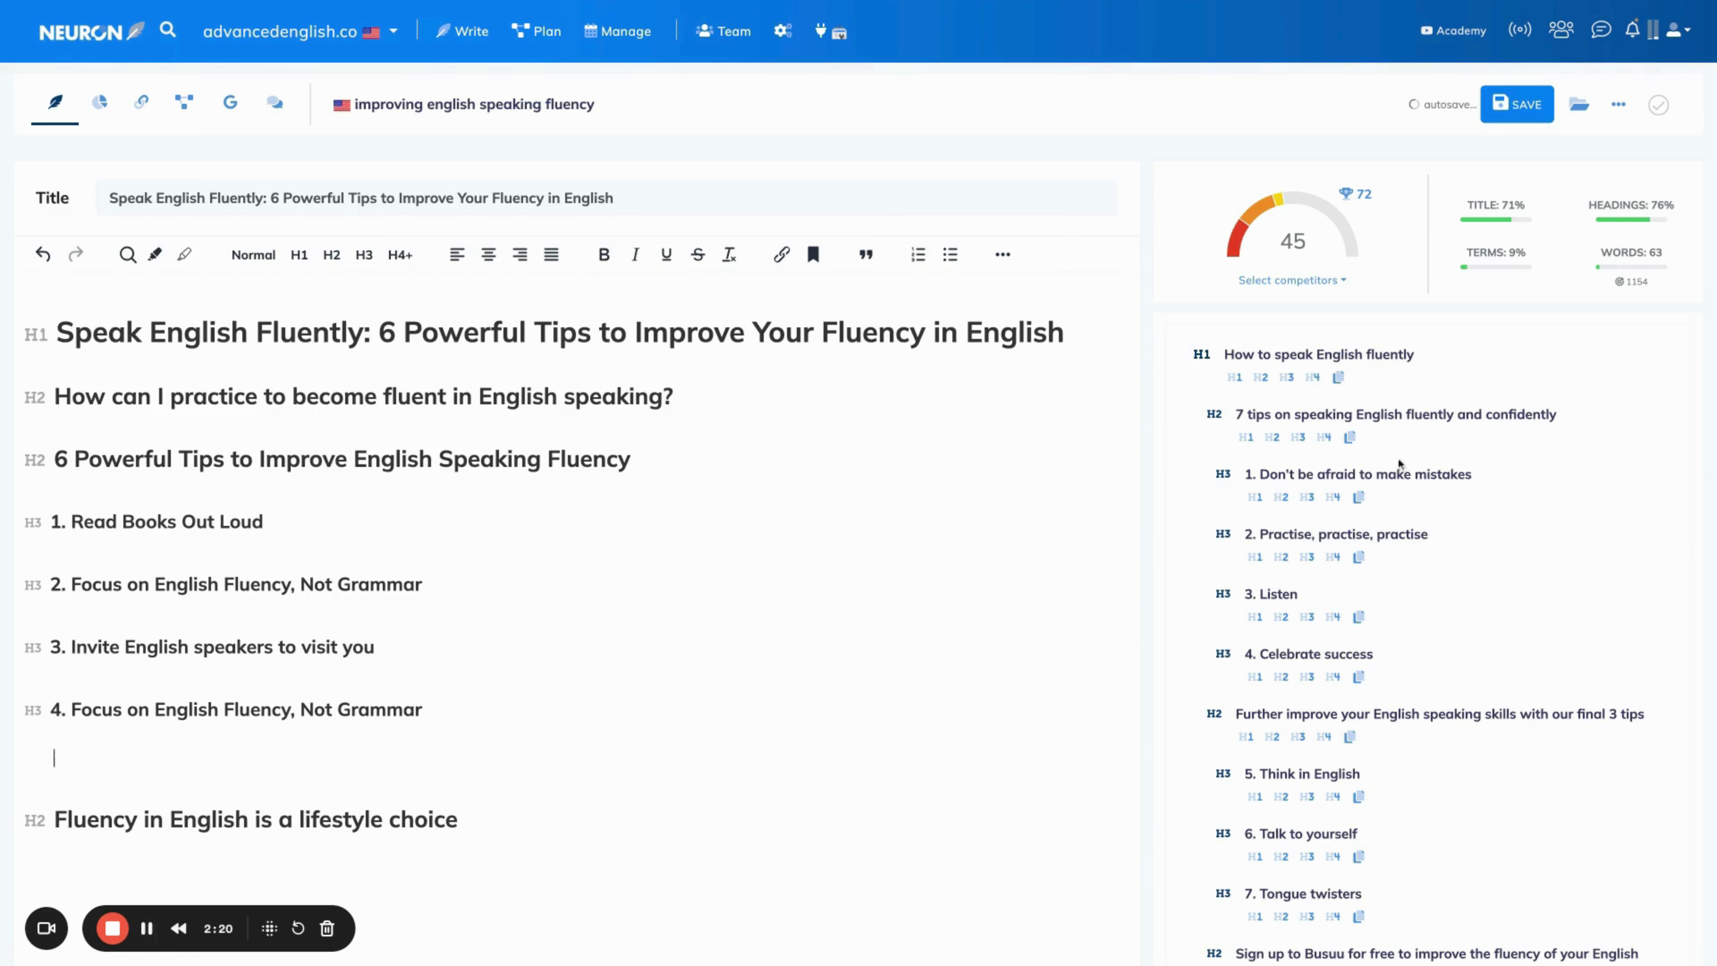
{"action": "left_click", "coordinate": [1307, 497]}
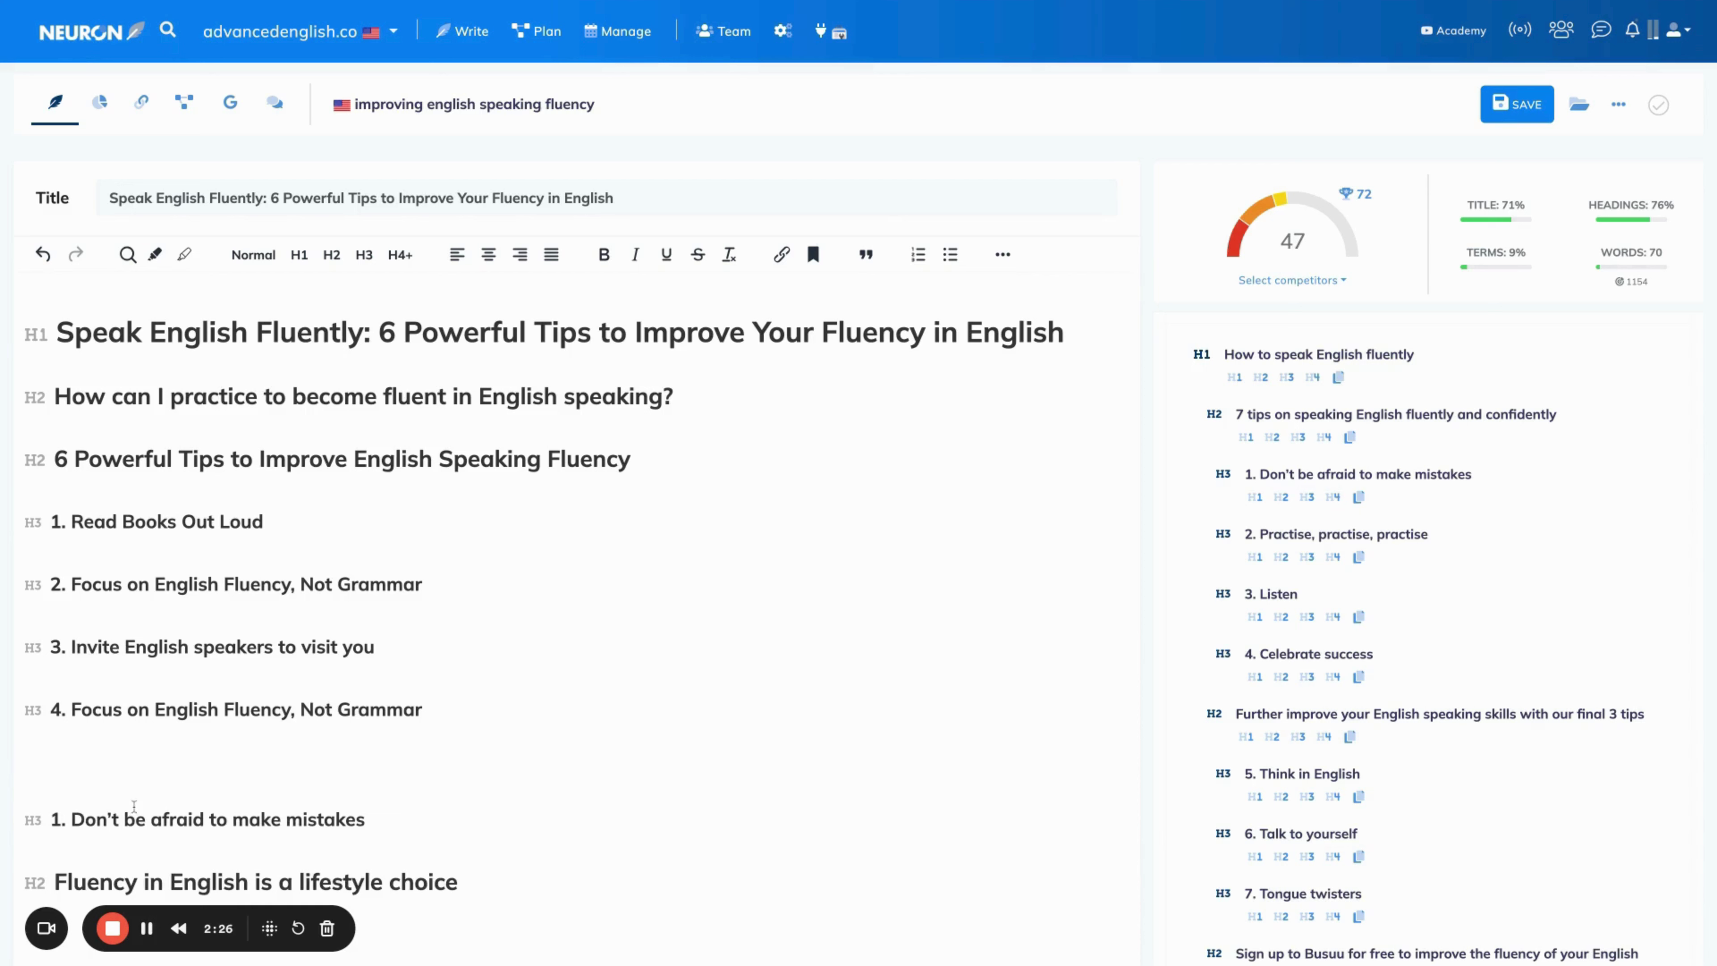
{"action": "left_click", "coordinate": [78, 784]}
{"action": "key", "text": "BackSpace"}
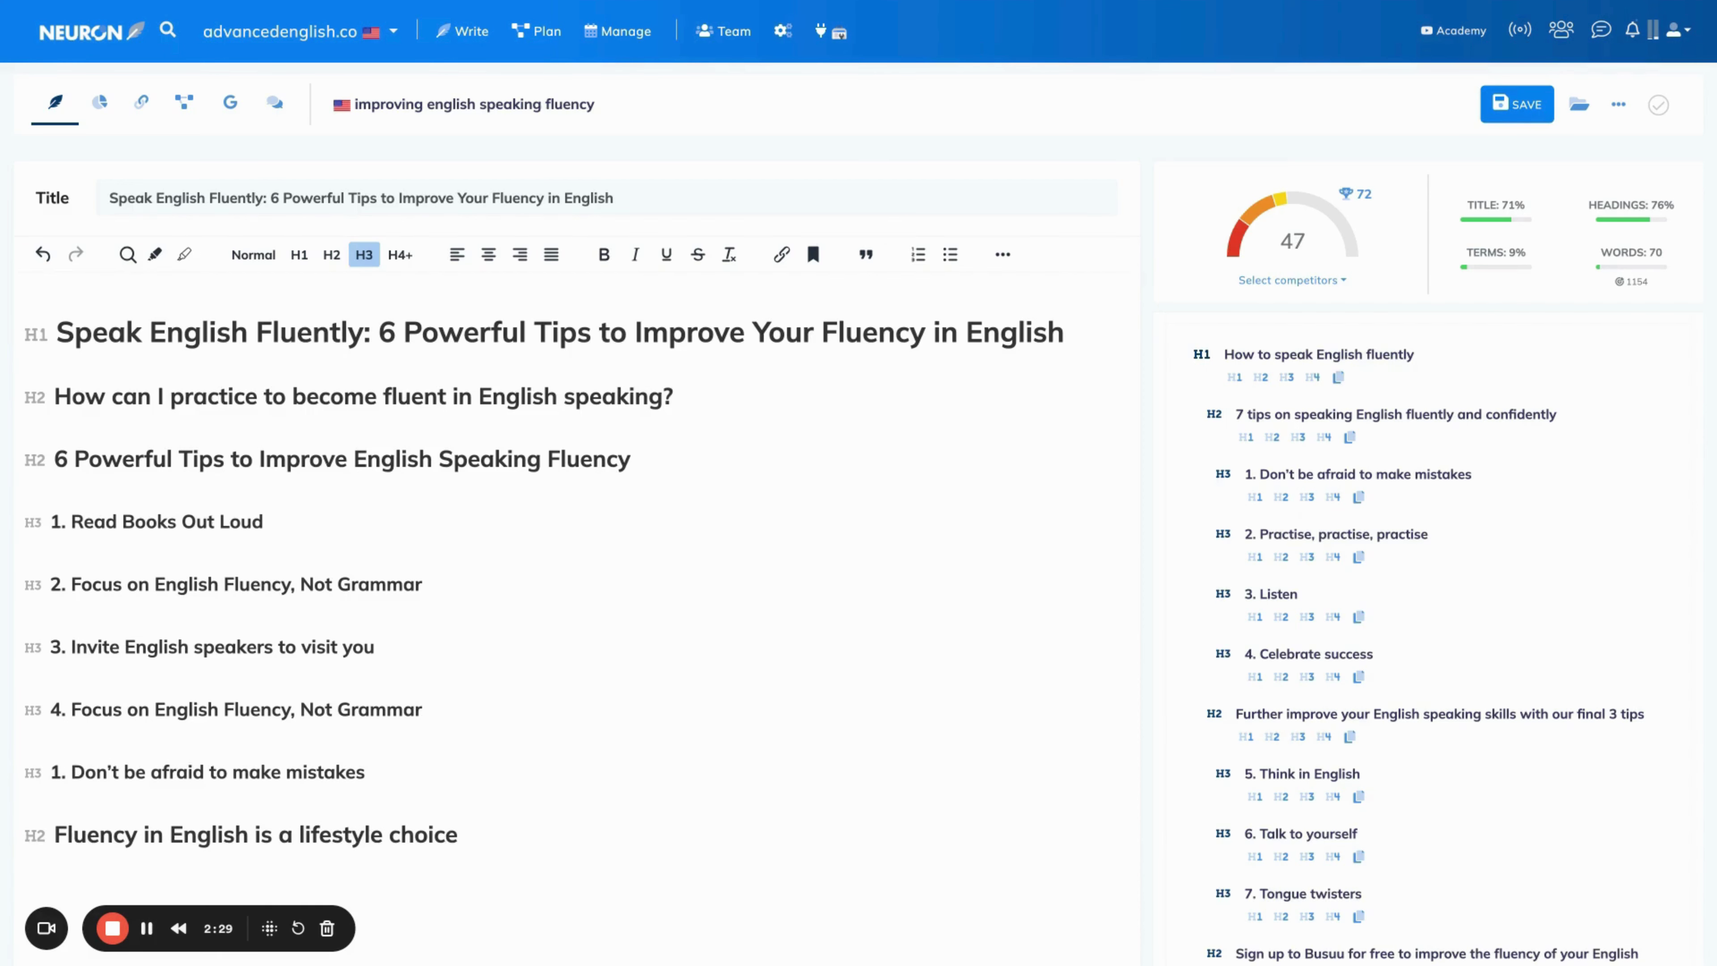
{"action": "left_click", "coordinate": [58, 773]}
{"action": "key", "text": "BackSpace"}
{"action": "type", "text": "5"}
Step: Reword the fifth tip heading to "Don't worry about making mistakes"
{"action": "key", "text": "ctrl+shift+Left"}
{"action": "key", "text": "ctrl+shift+Left"}
{"action": "key", "text": "ctrl+shift+Left"}
{"action": "key", "text": "ctrl+shift+Left"}
{"action": "key", "text": "ctrl+shift+Left"}
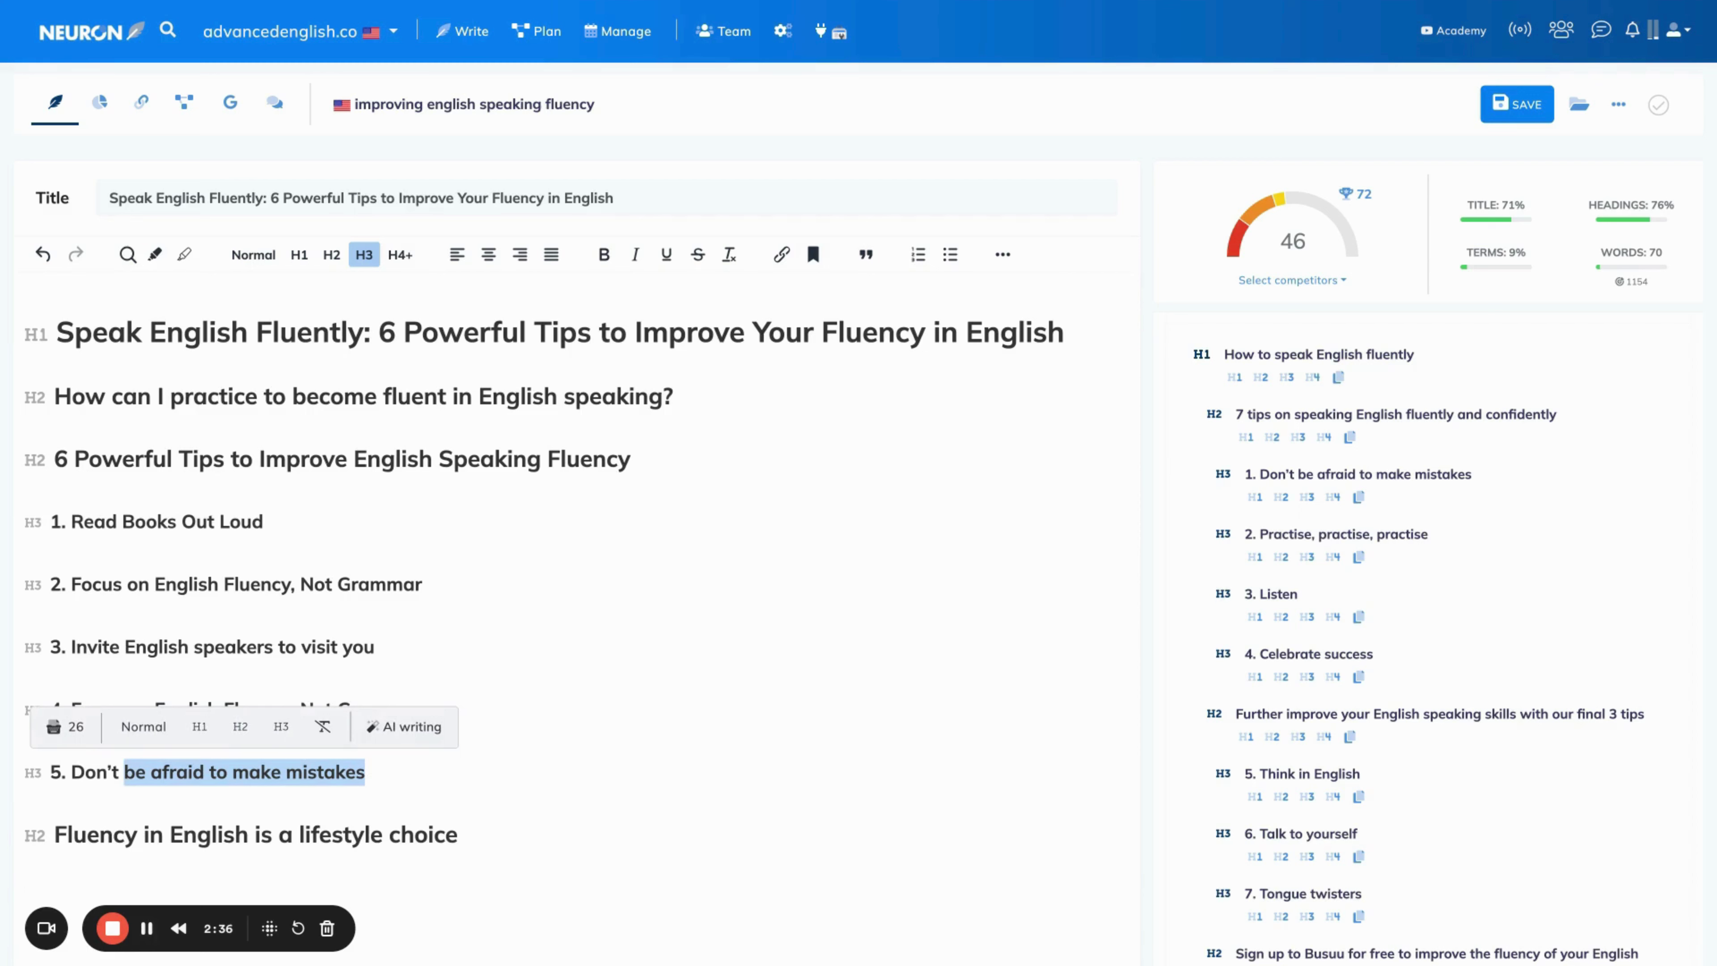
{"action": "type", "text": "wo"}
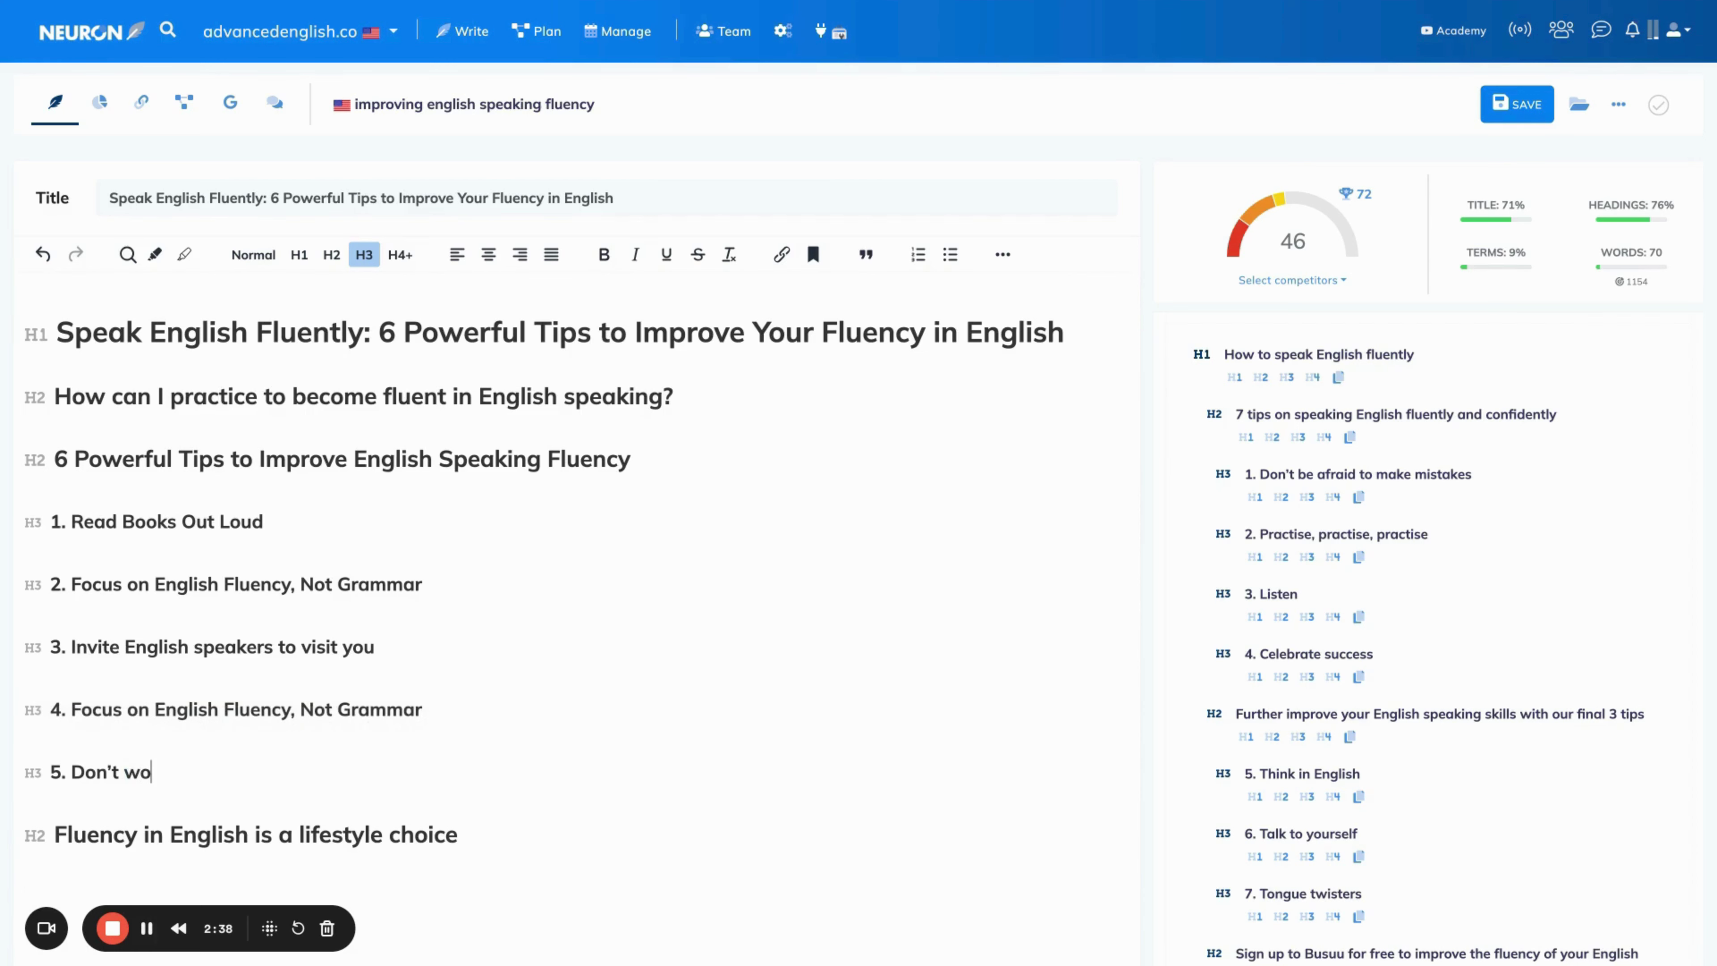
{"action": "type", "text": "rry about mak"}
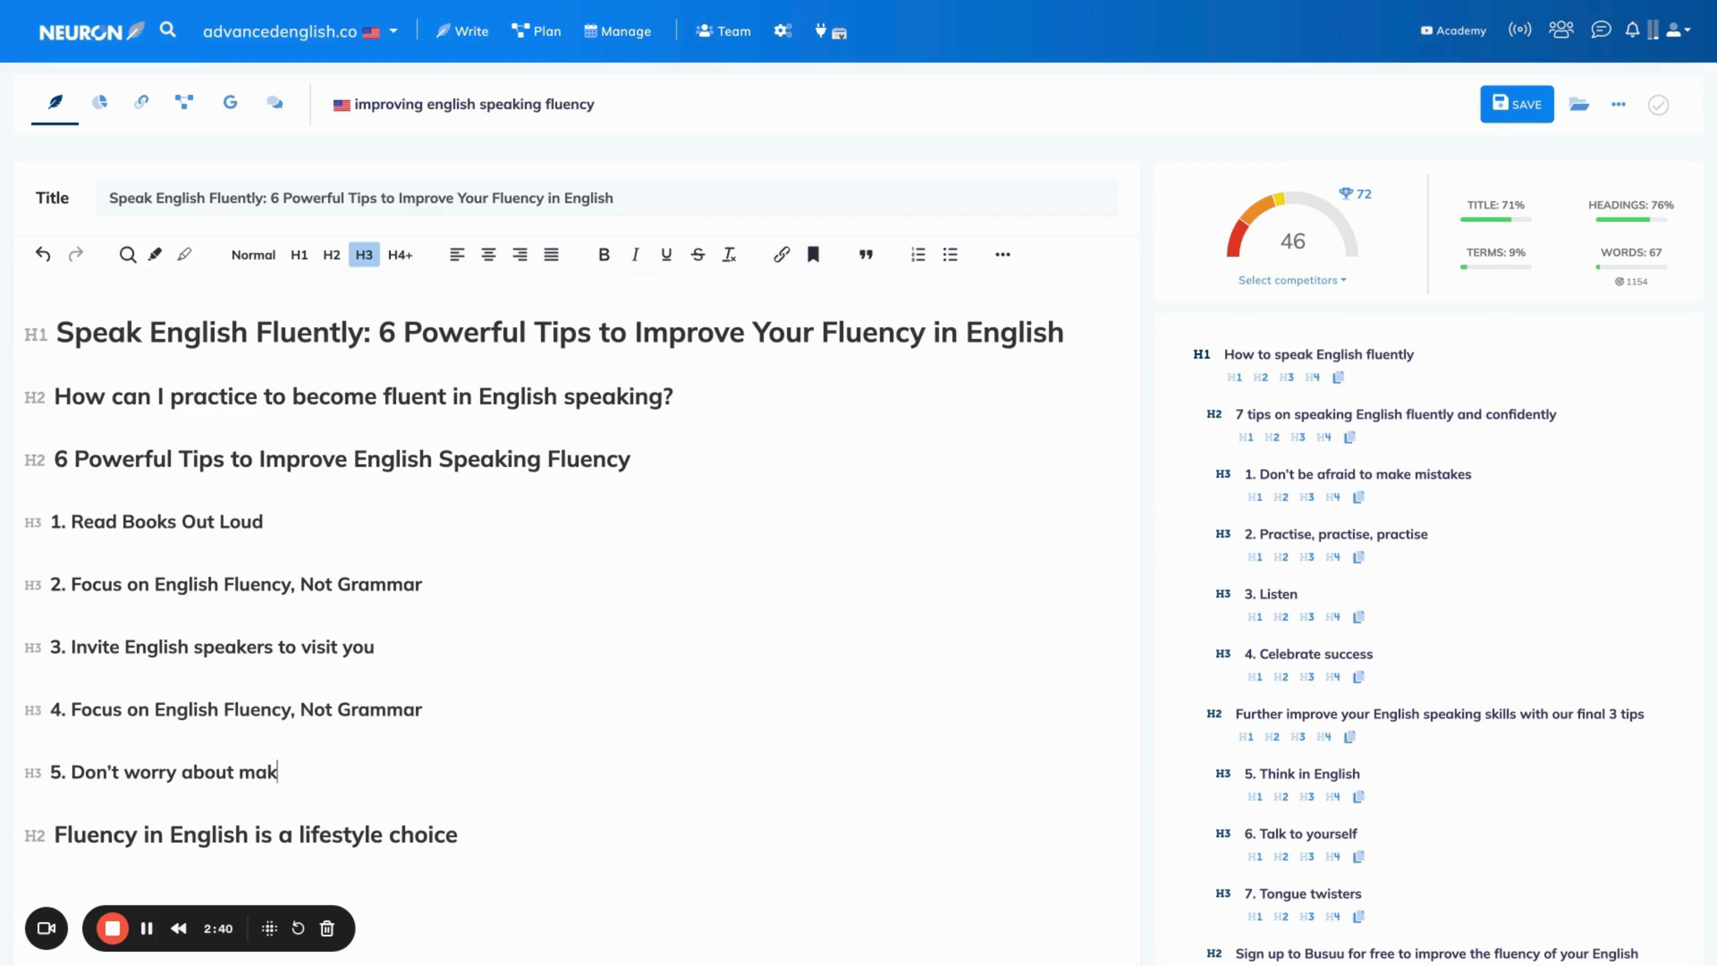
{"action": "type", "text": "ing mistakes"}
Step: Insert the competitor heading "6. Talk to yourself" as an H3 below the fifth tip and reword it to "6. Speak to yourself"
{"action": "key", "text": "Return"}
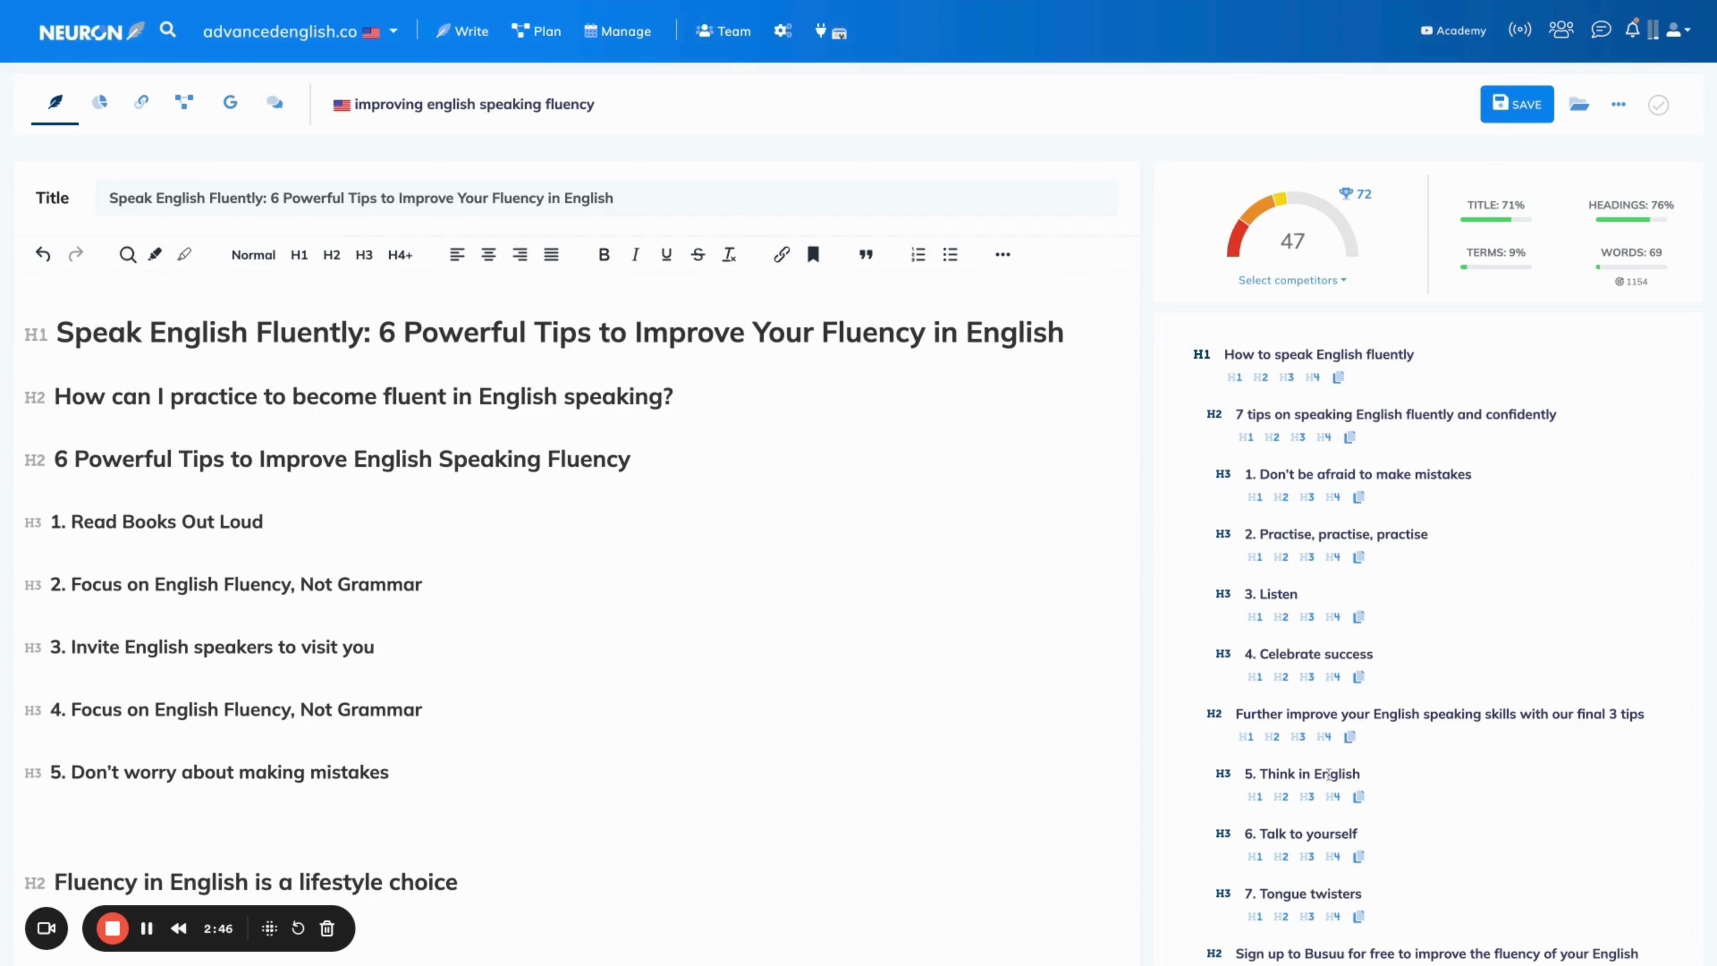
{"action": "left_click", "coordinate": [1307, 857]}
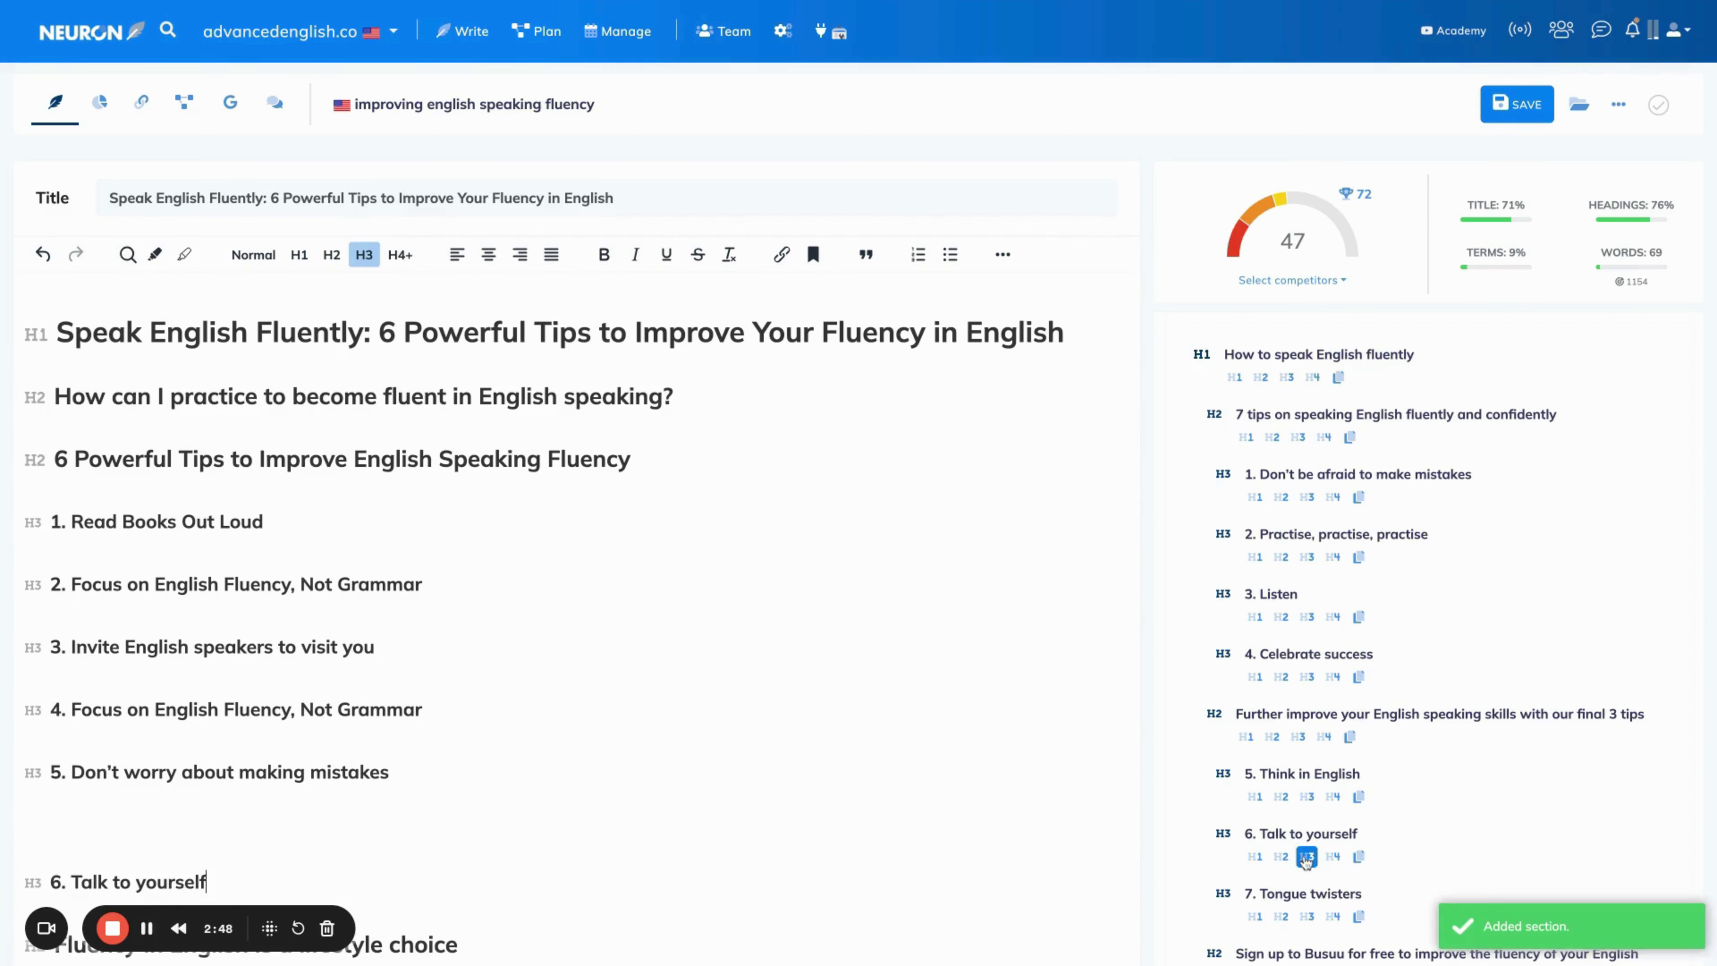
{"action": "key", "text": "BackSpace"}
{"action": "double_click", "coordinate": [87, 834]}
{"action": "key", "text": "BackSpace"}
{"action": "type", "text": "Speak"}
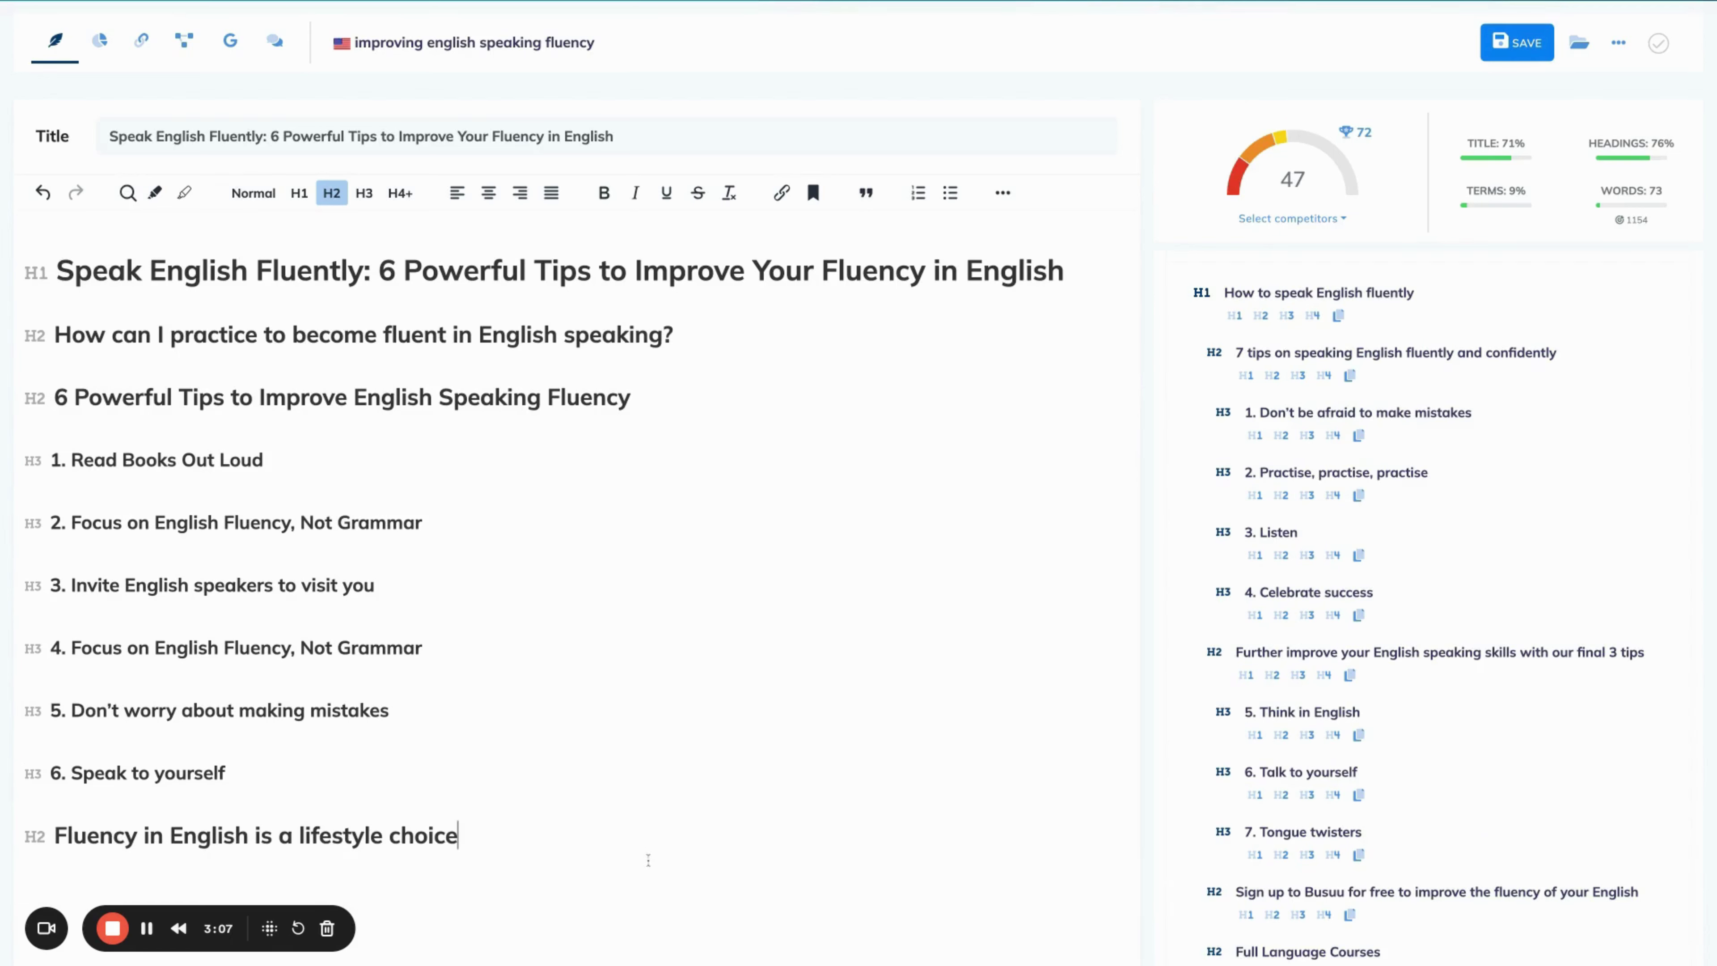
Step: Look through the suggested questions from Google and competitors' content for further outline headings
{"action": "scroll", "coordinate": [1379, 374], "scroll_direction": "up", "scroll_amount": 3}
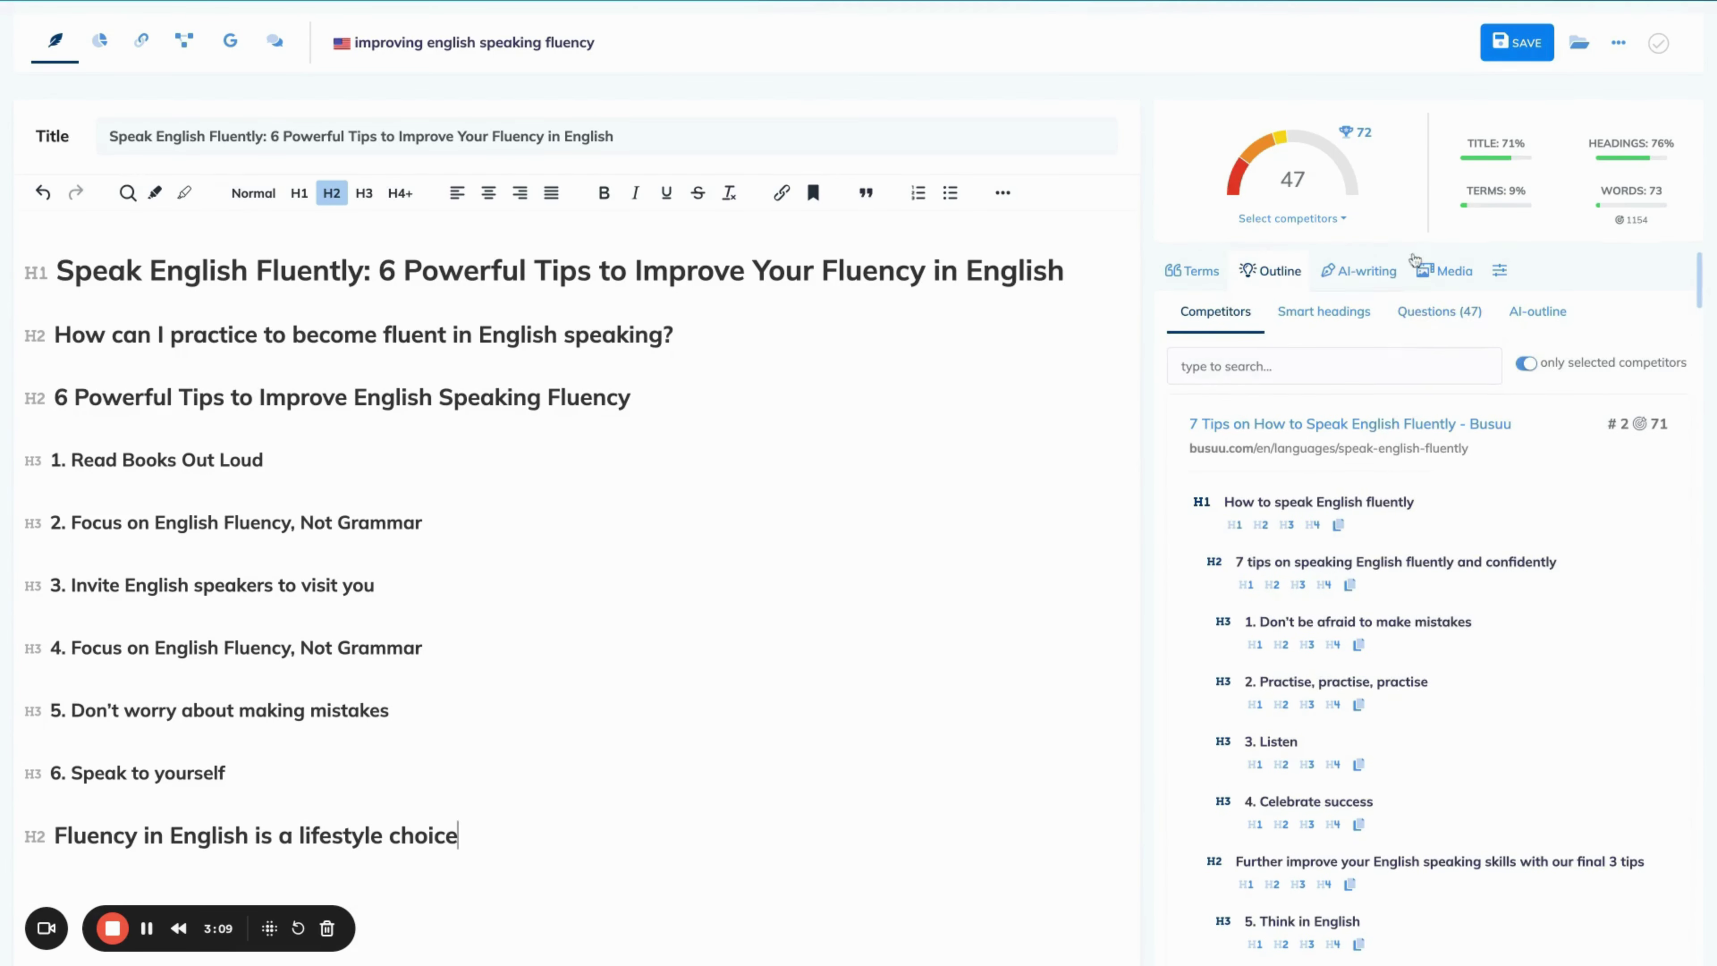
{"action": "left_click", "coordinate": [1432, 326]}
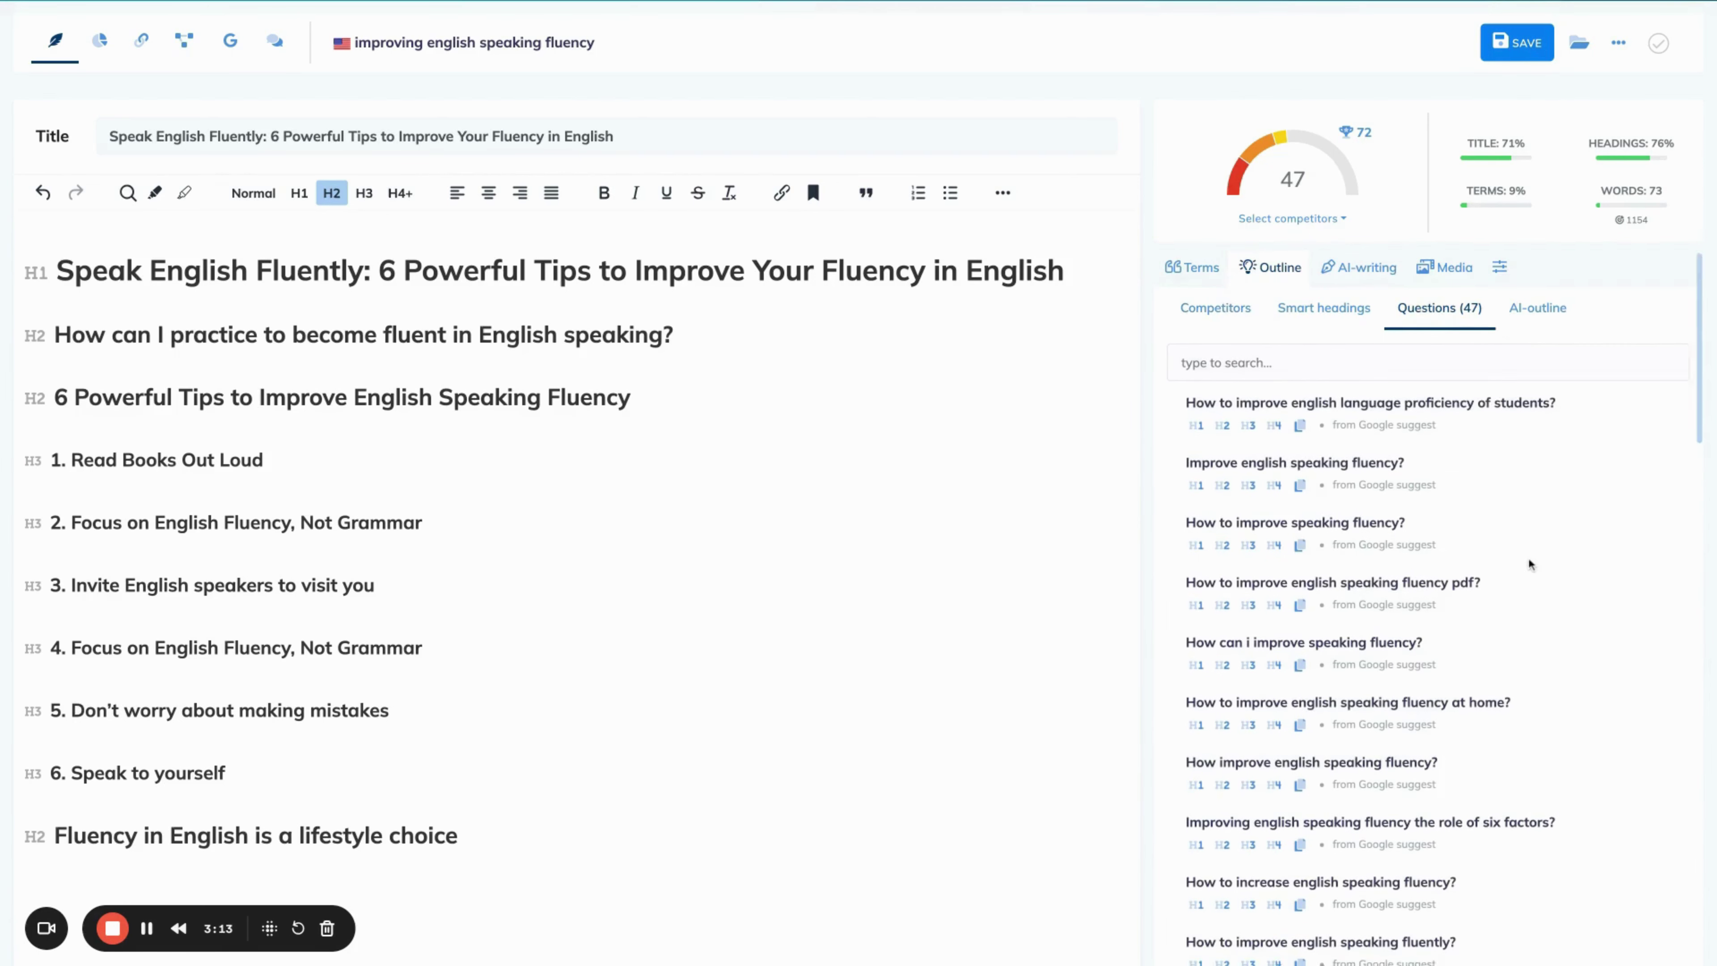
{"action": "scroll", "coordinate": [1531, 564], "scroll_direction": "down", "scroll_amount": 5}
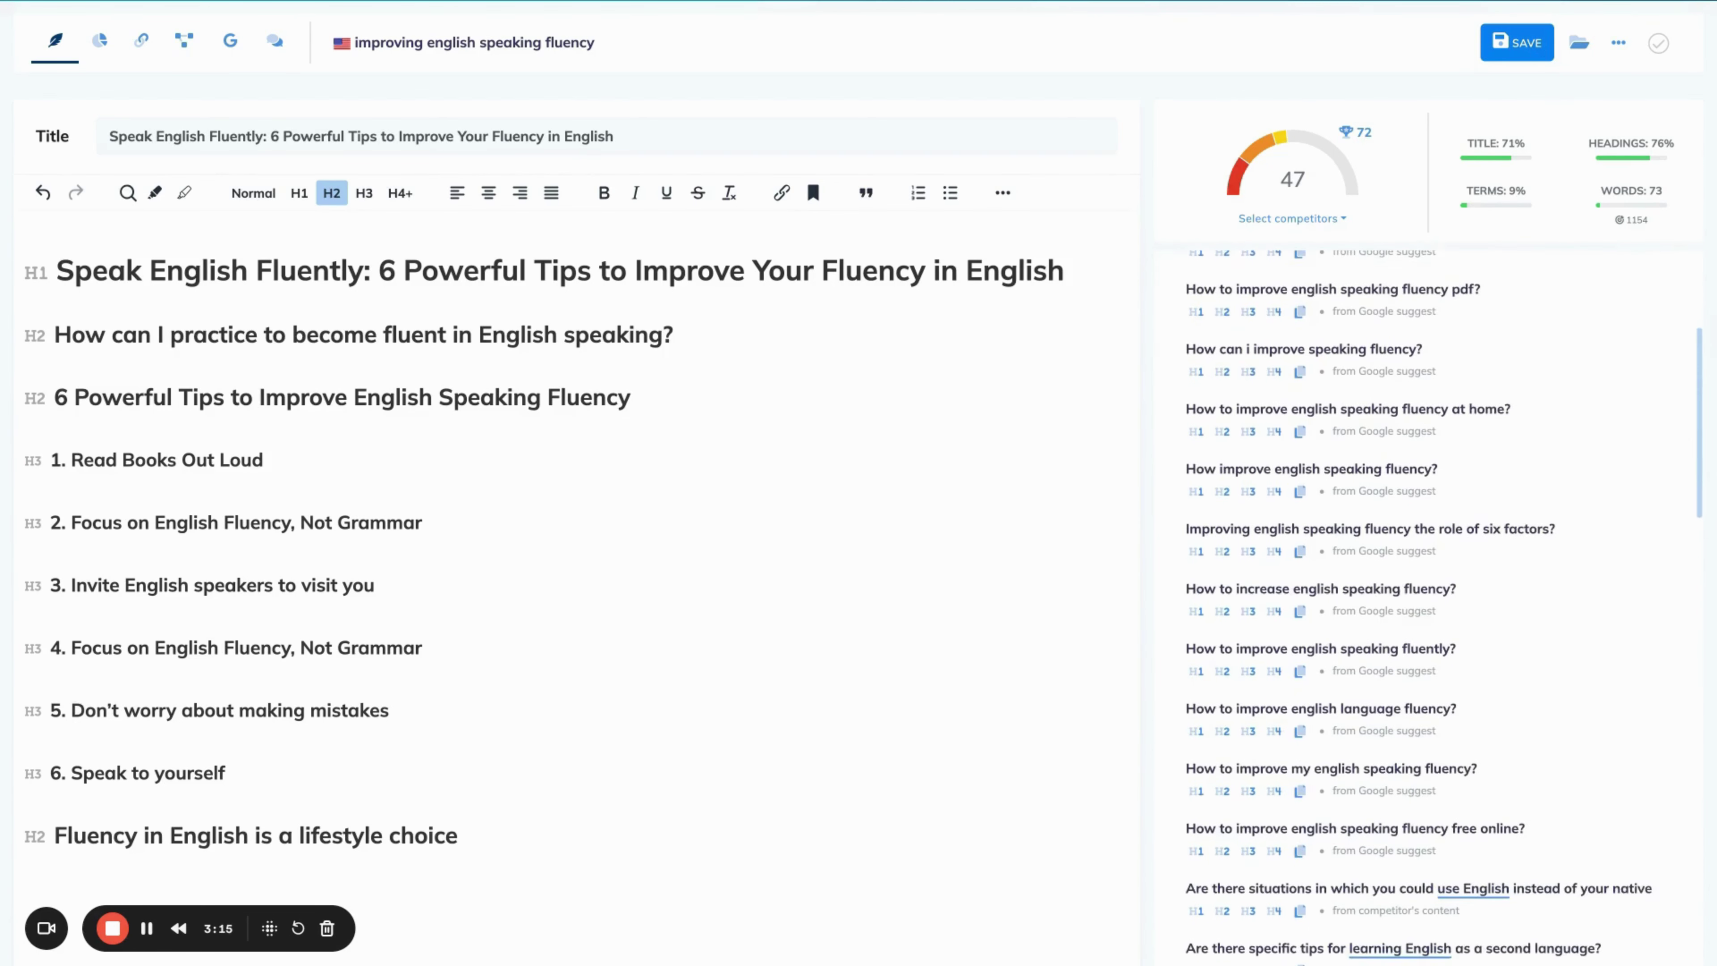
{"action": "scroll", "coordinate": [1361, 747], "scroll_direction": "down", "scroll_amount": 4}
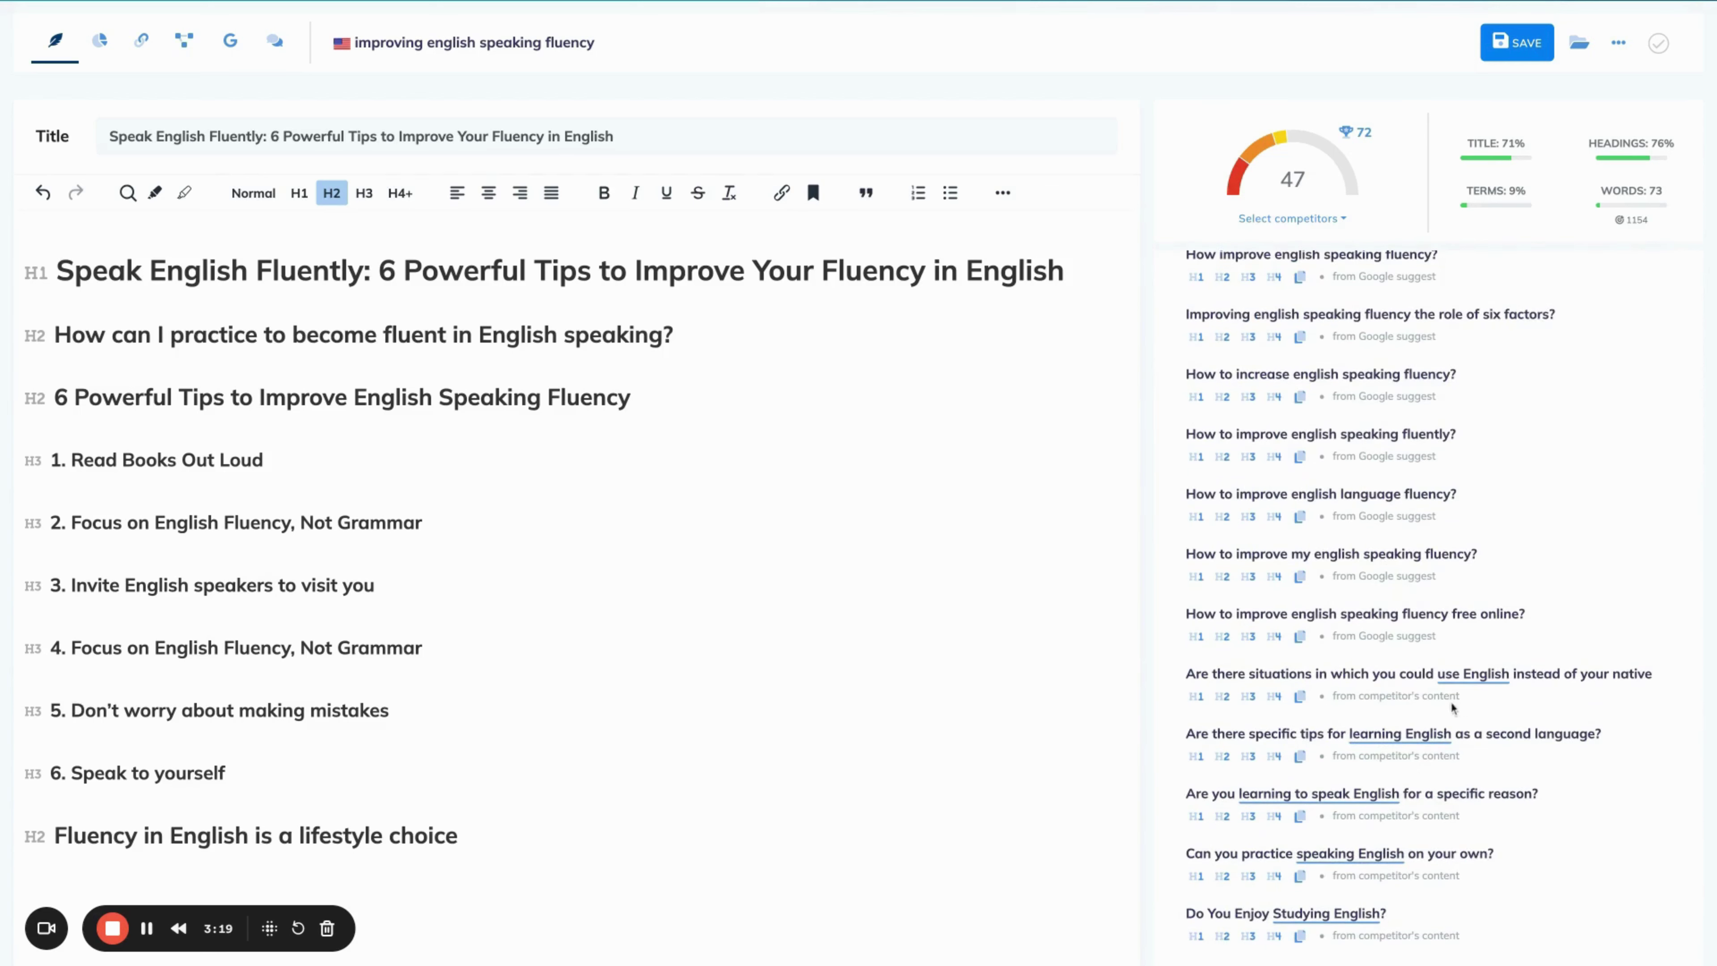
{"action": "scroll", "coordinate": [1455, 684], "scroll_direction": "up", "scroll_amount": 5}
{"action": "scroll", "coordinate": [1445, 609], "scroll_direction": "up", "scroll_amount": 1}
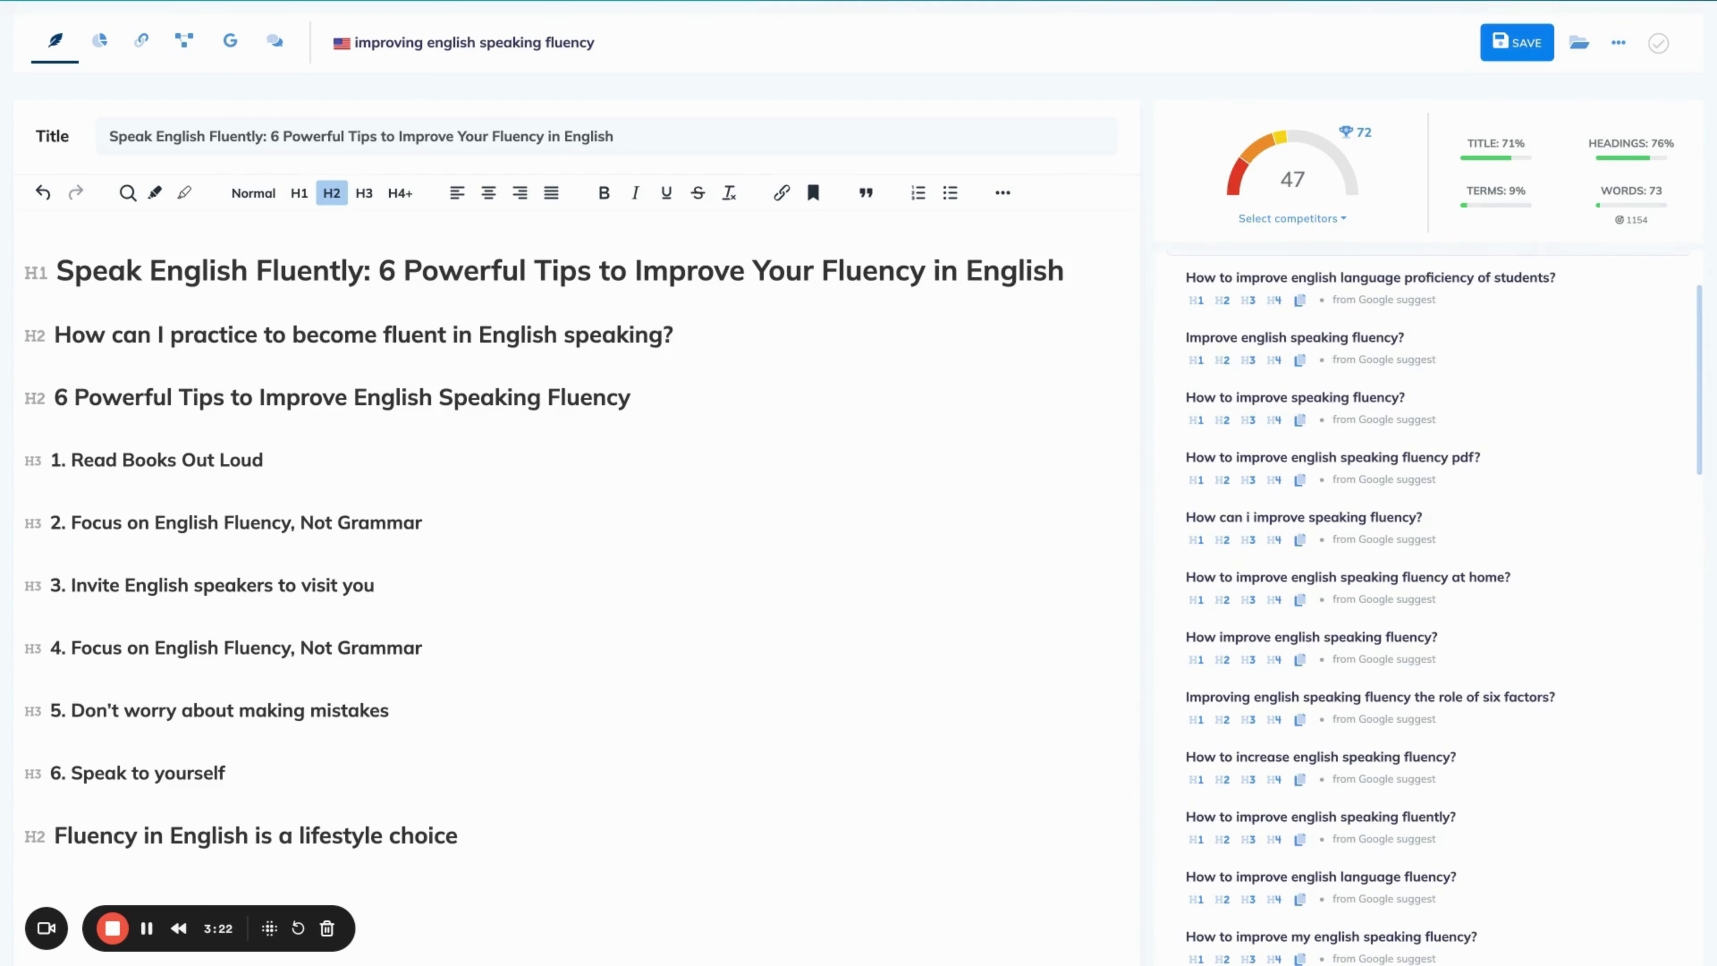
{"action": "scroll", "coordinate": [1229, 778], "scroll_direction": "up", "scroll_amount": 1}
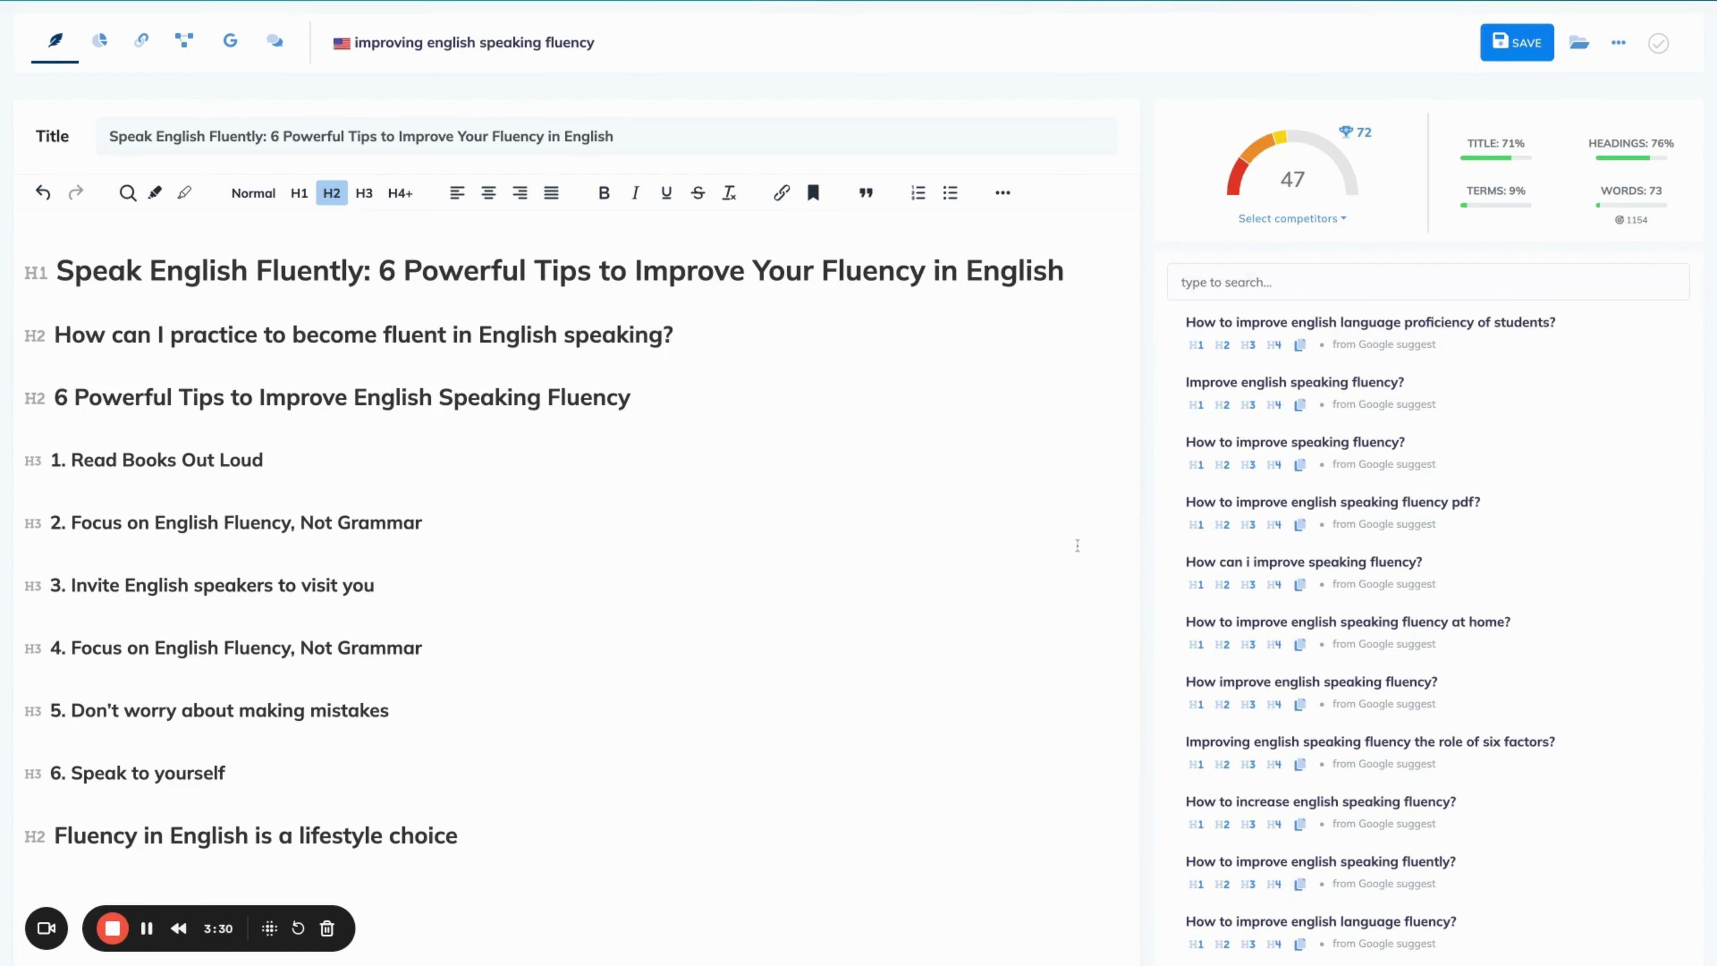
{"action": "scroll", "coordinate": [1406, 406], "scroll_direction": "up", "scroll_amount": 2}
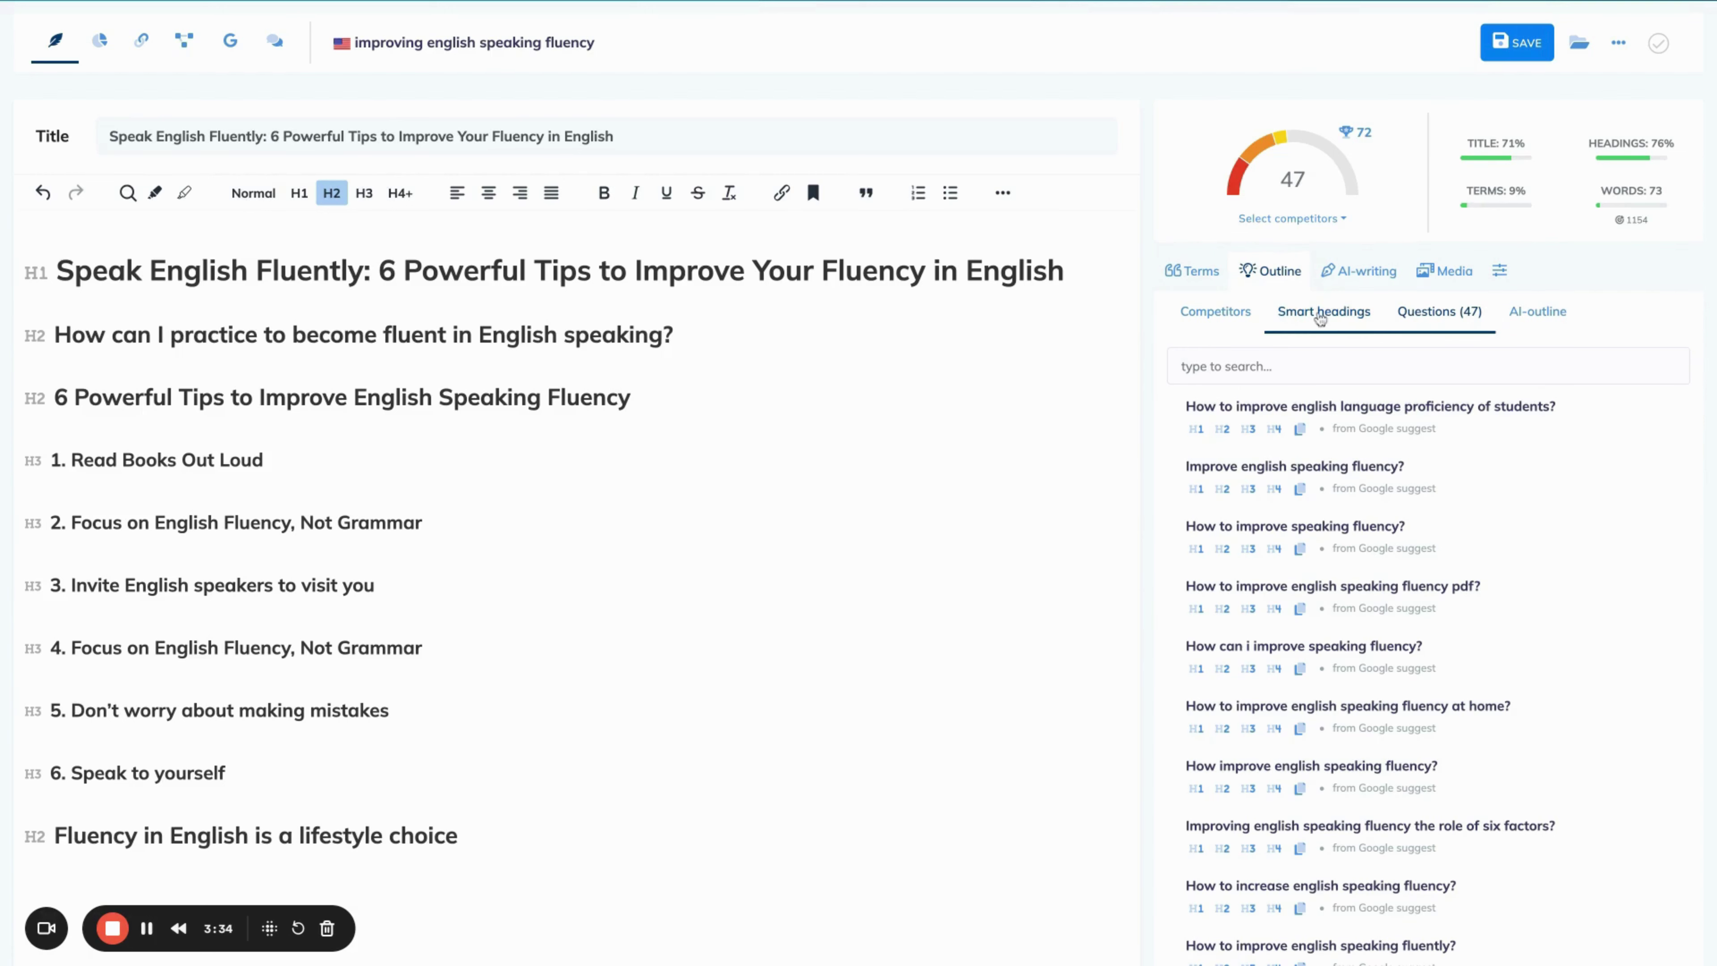
Step: Start an AI-written paragraph based on the H1 heading "Speak English Fluently: 6 Powerful Tips to Improve Your Fluency in English"
{"action": "left_click", "coordinate": [1356, 273]}
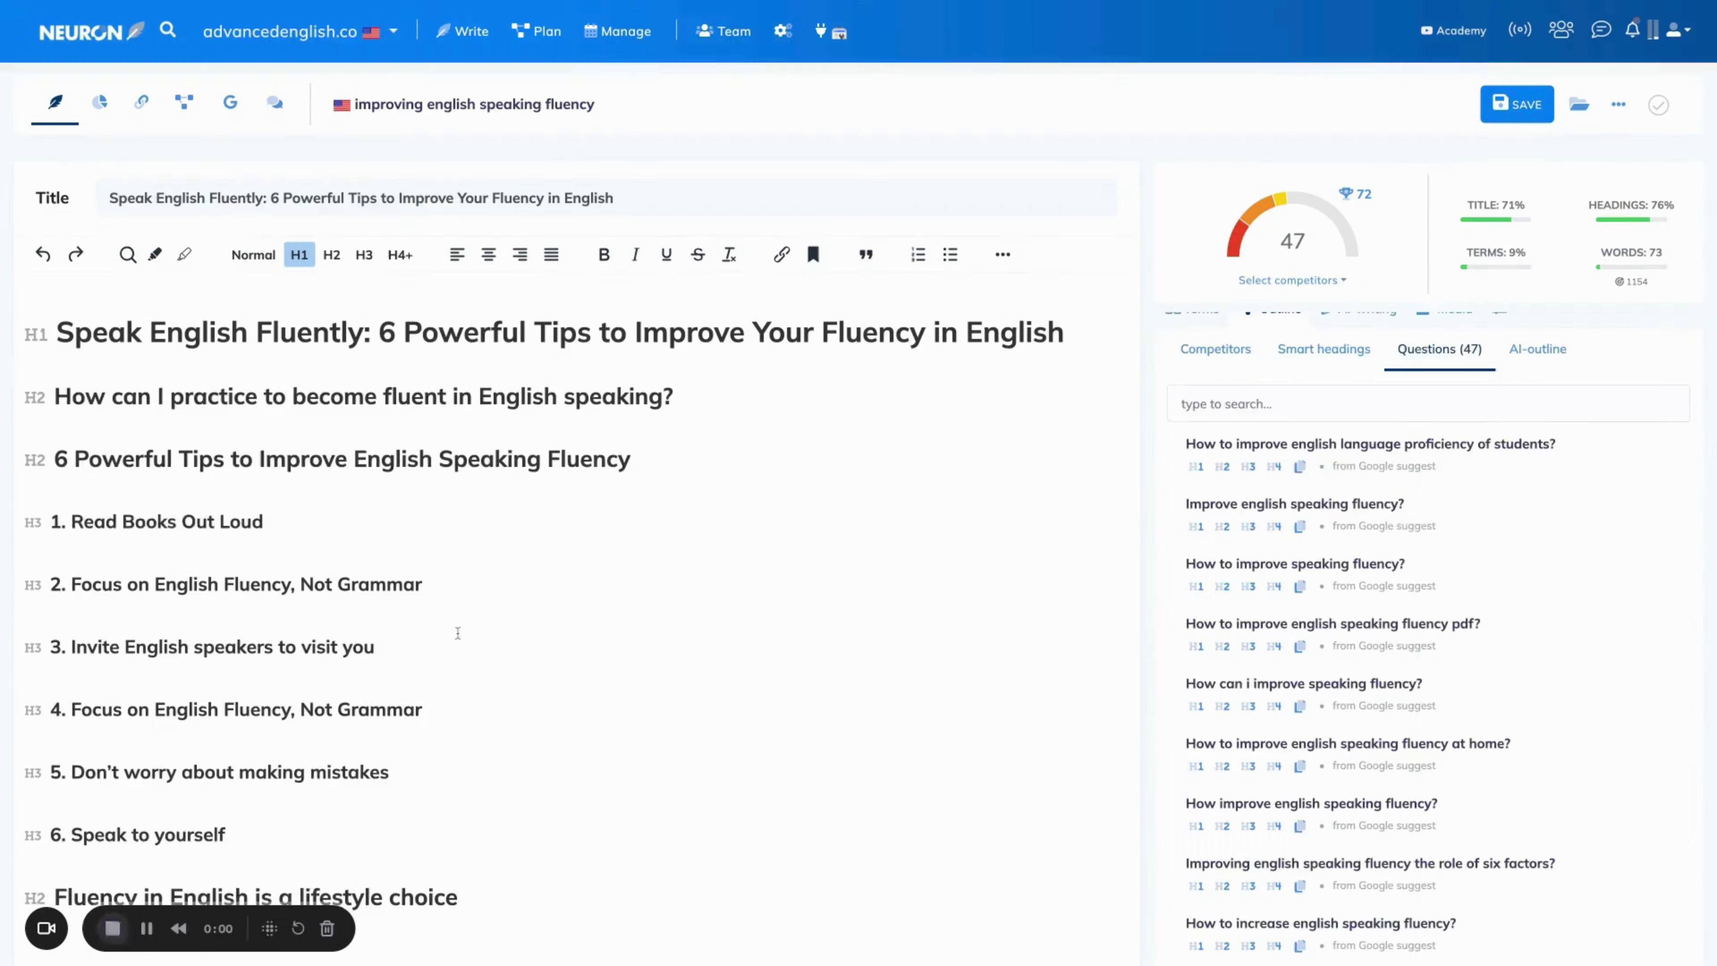
{"action": "scroll", "coordinate": [375, 752], "scroll_direction": "down", "scroll_amount": 3}
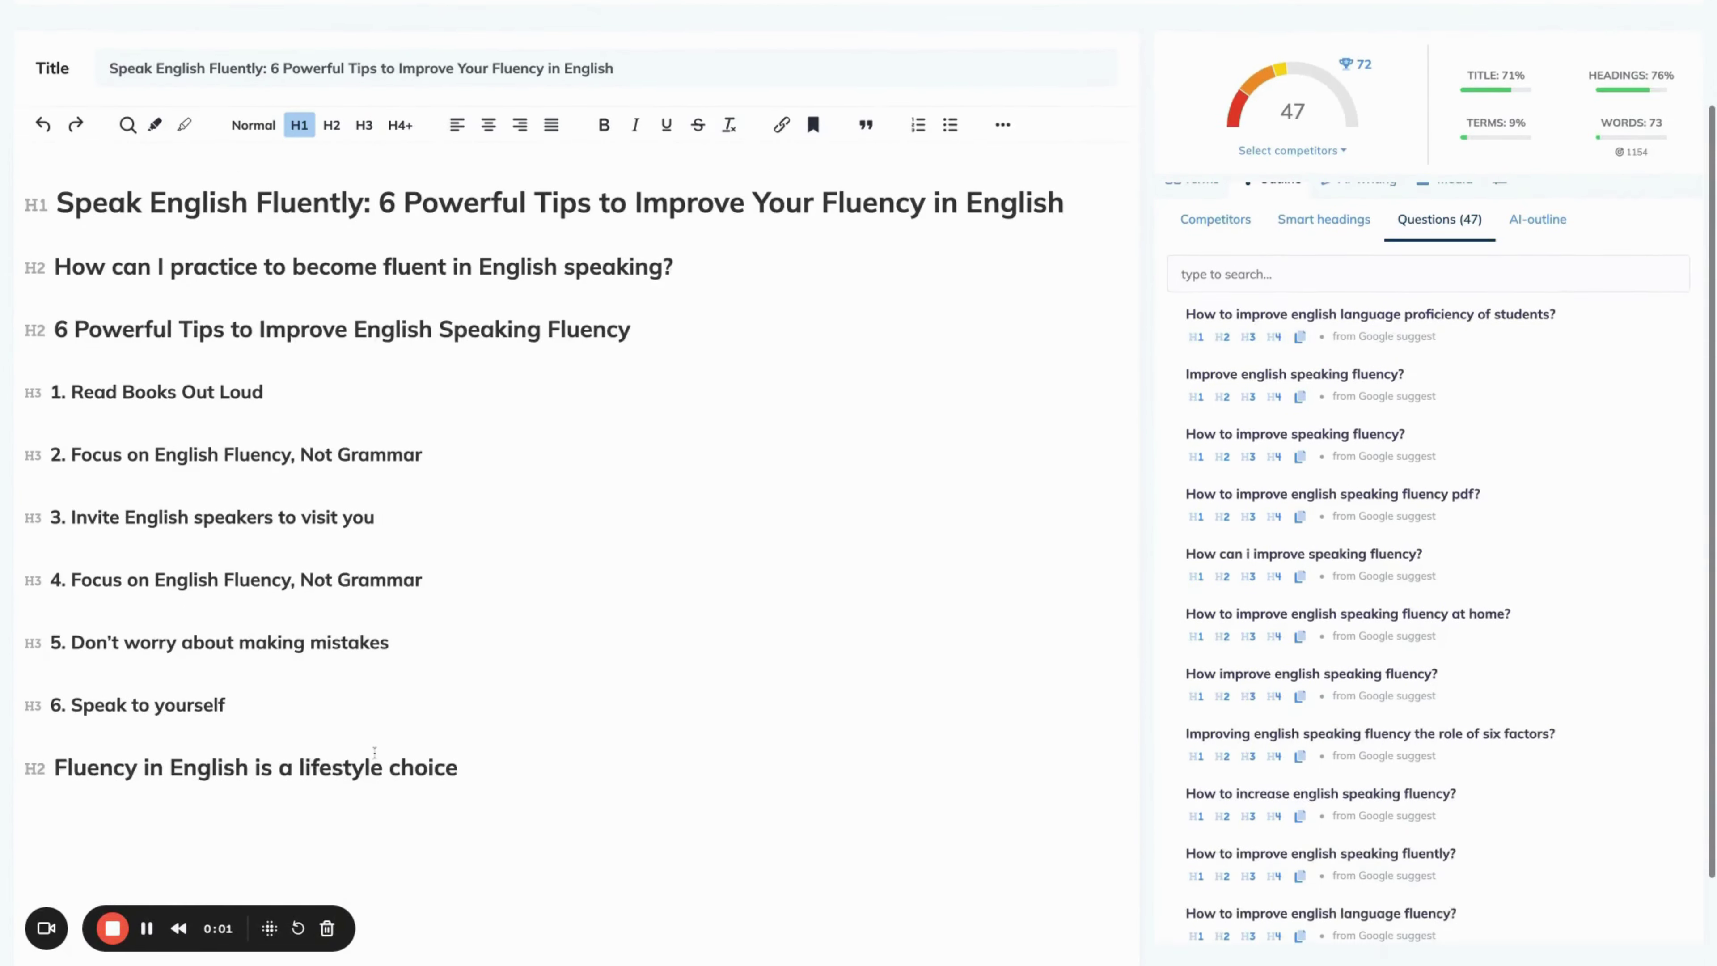
{"action": "scroll", "coordinate": [375, 752], "scroll_direction": "up", "scroll_amount": 2}
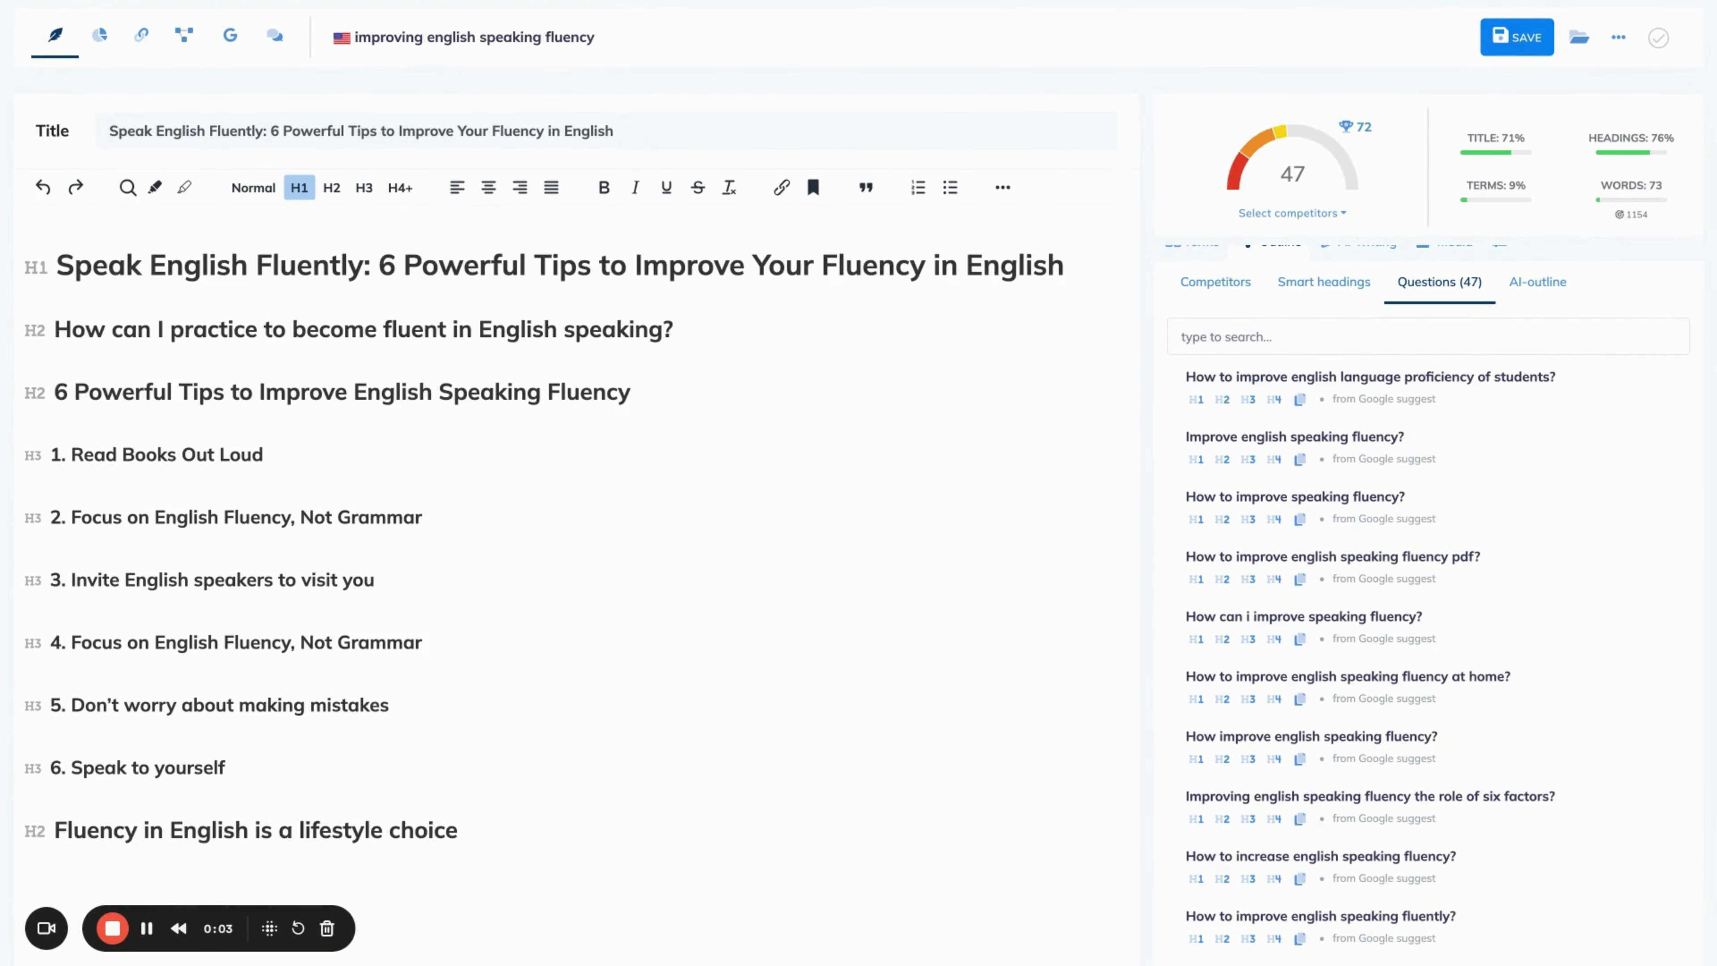
{"action": "scroll", "coordinate": [859, 478], "scroll_direction": "up", "scroll_amount": 1}
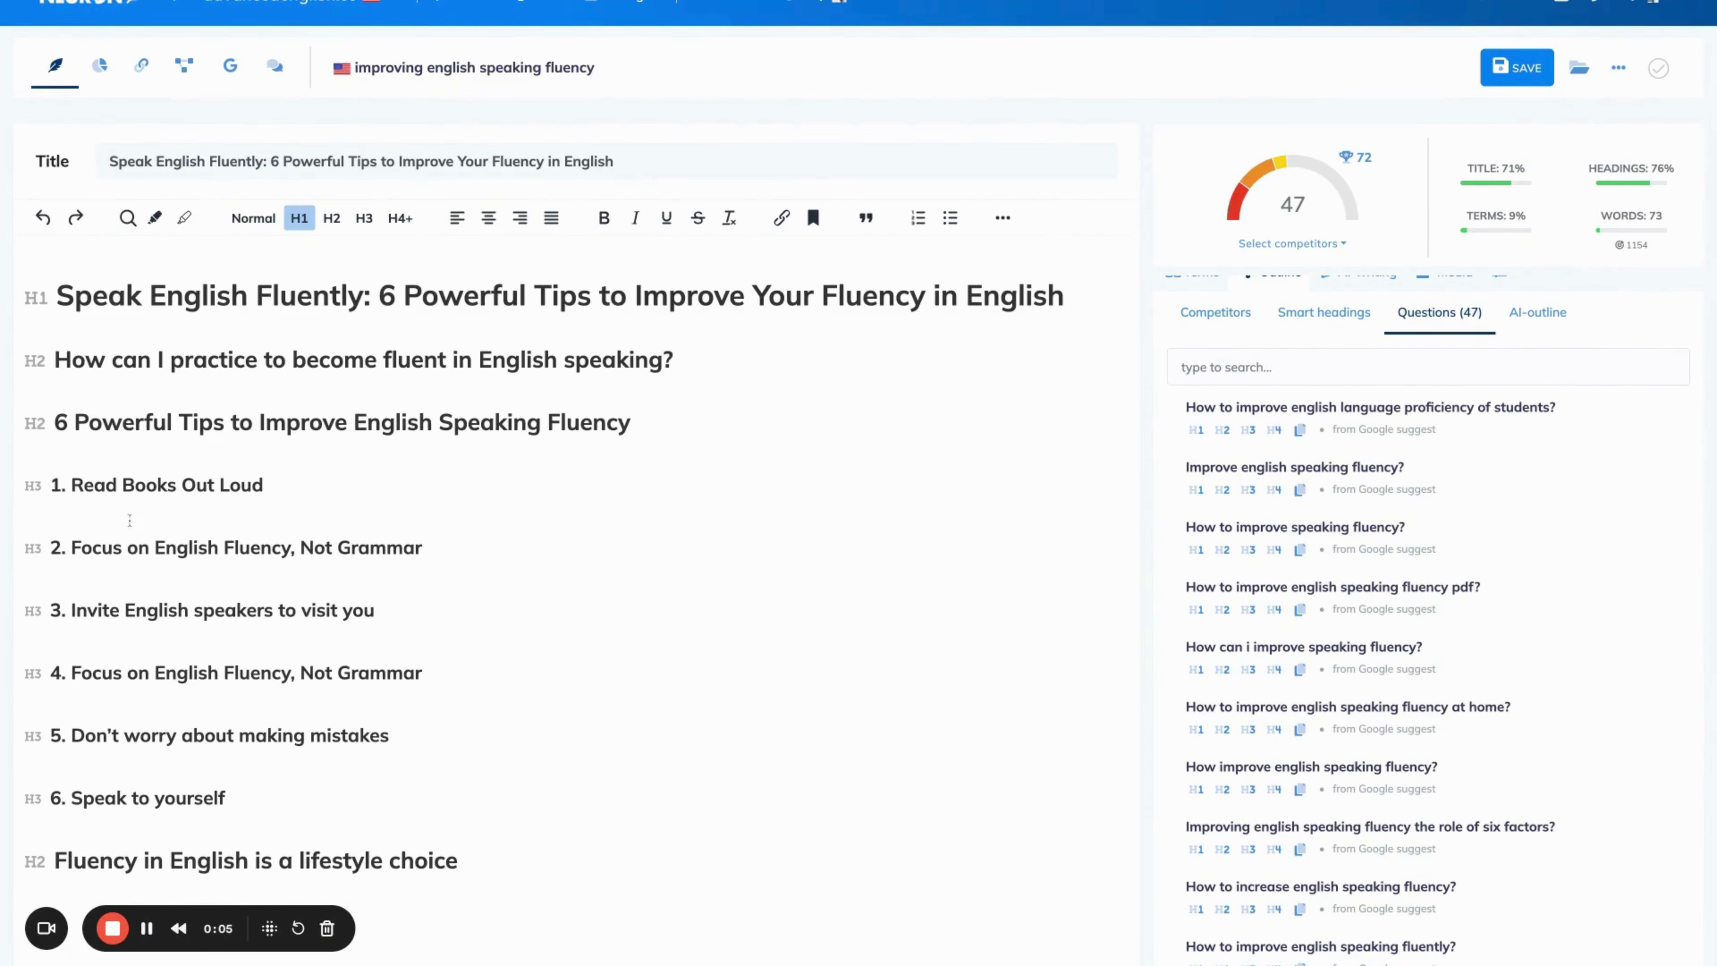
{"action": "left_click_drag", "start_coordinate": [59, 297], "coordinate": [1068, 298]}
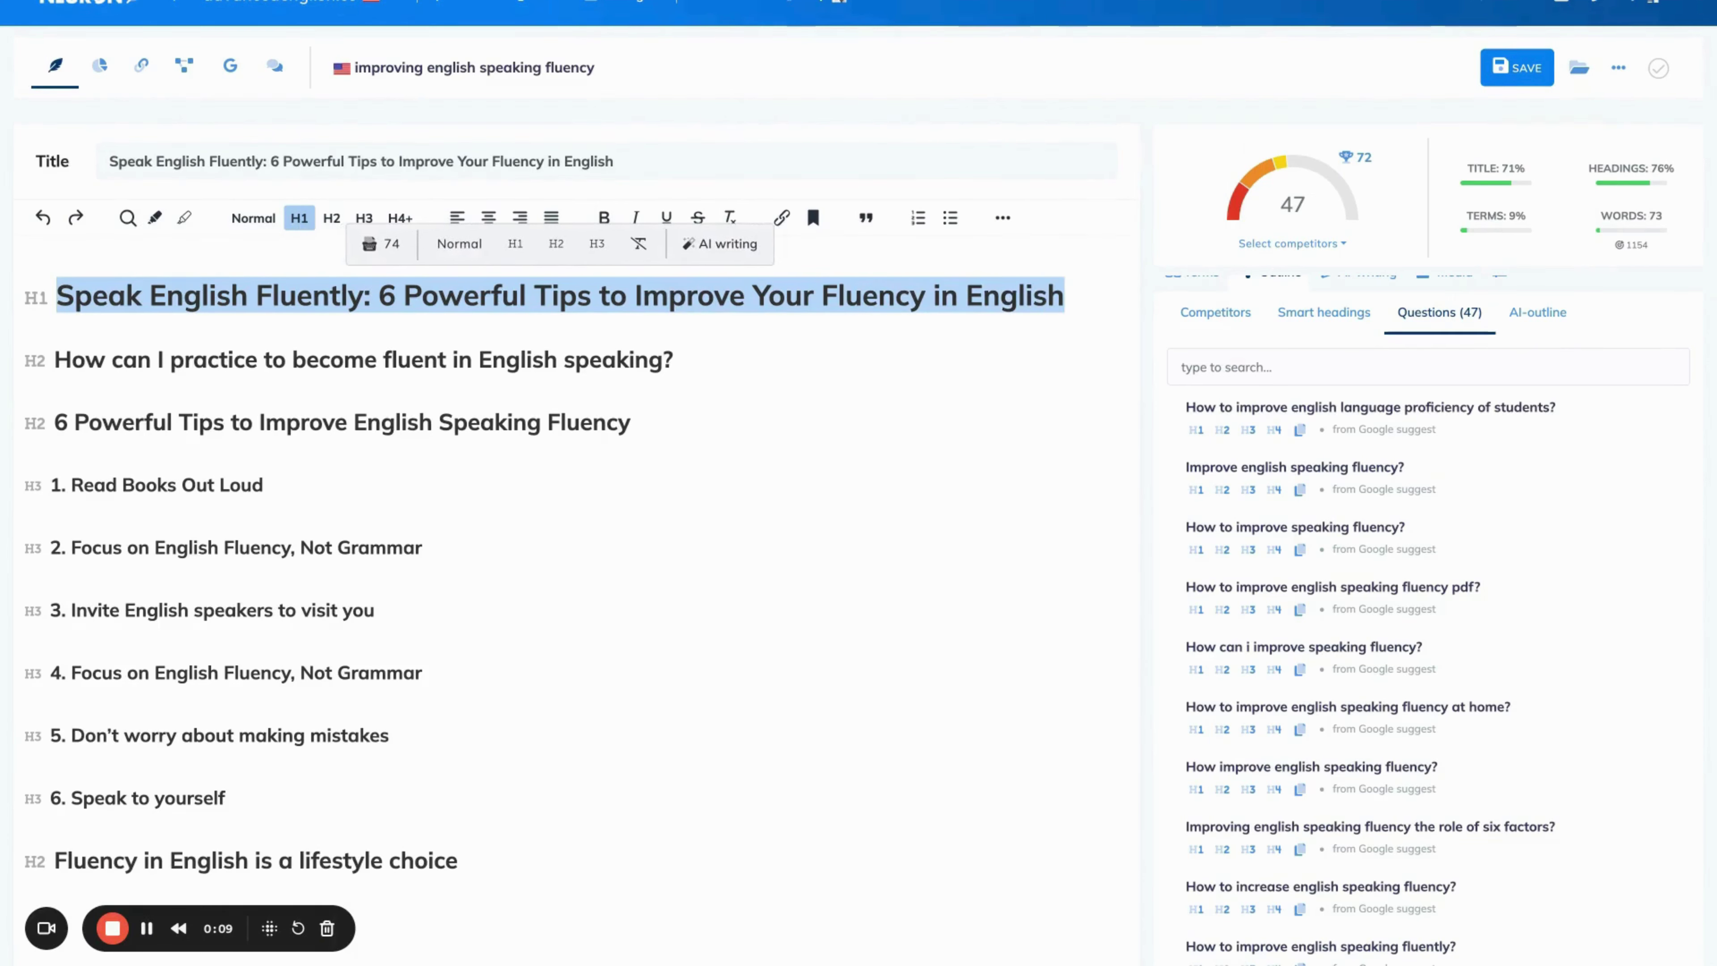
{"action": "left_click", "coordinate": [722, 244]}
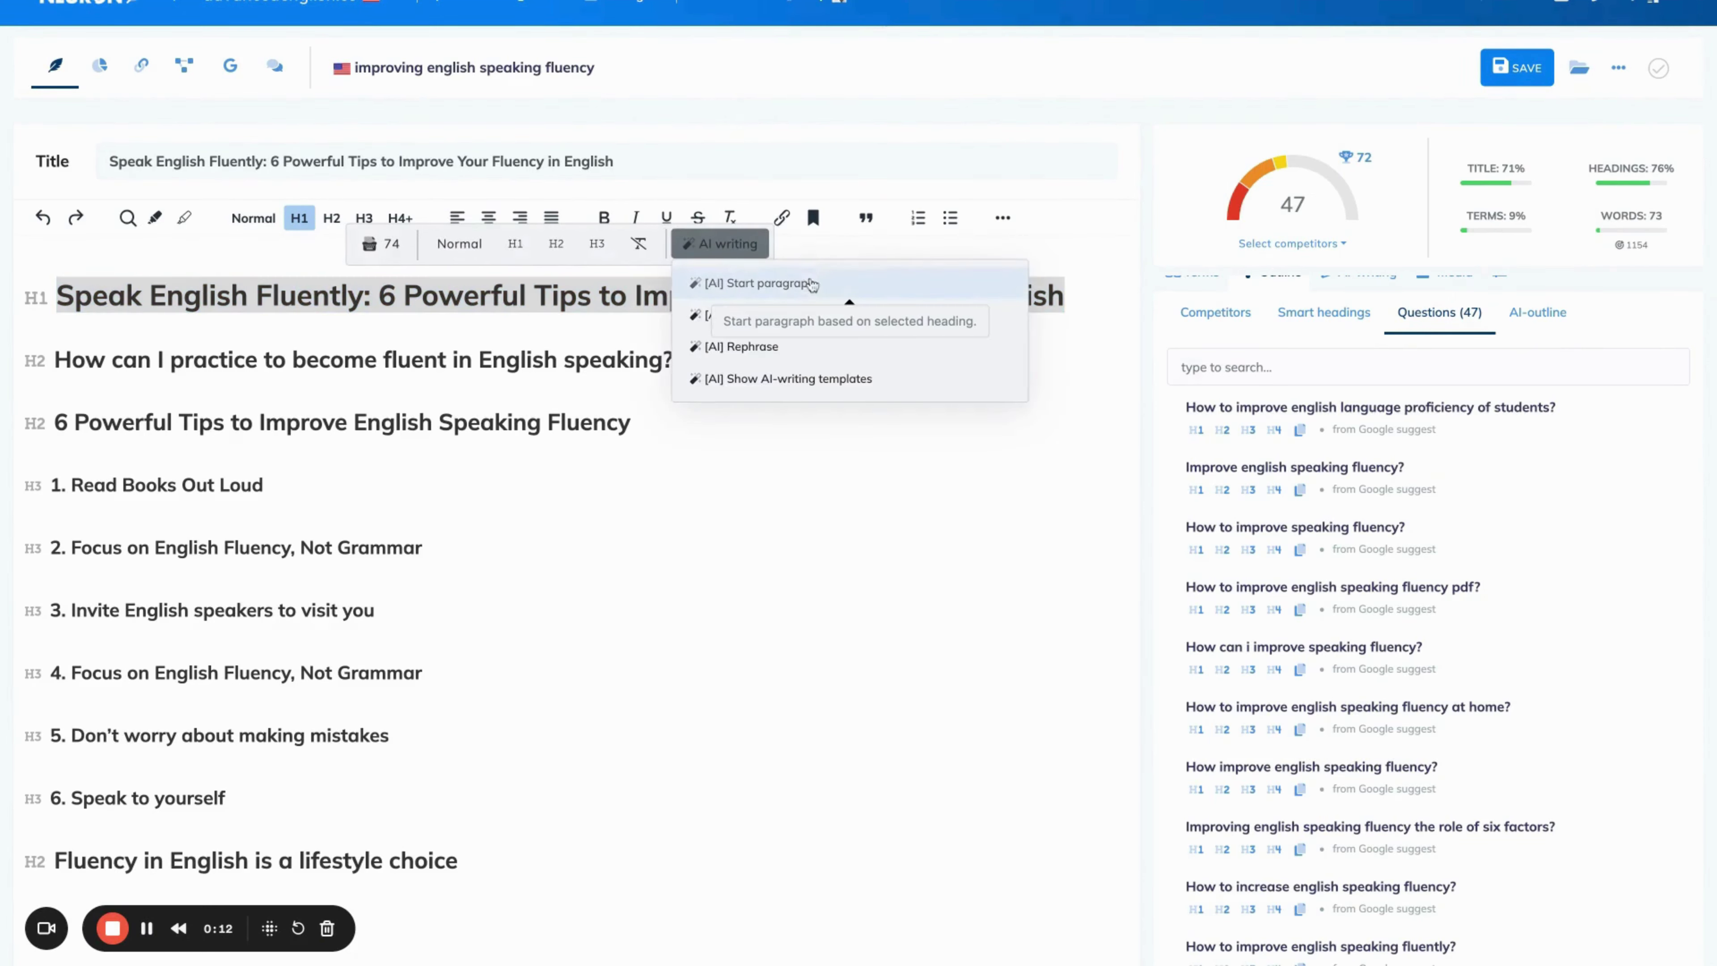
{"action": "left_click", "coordinate": [895, 286]}
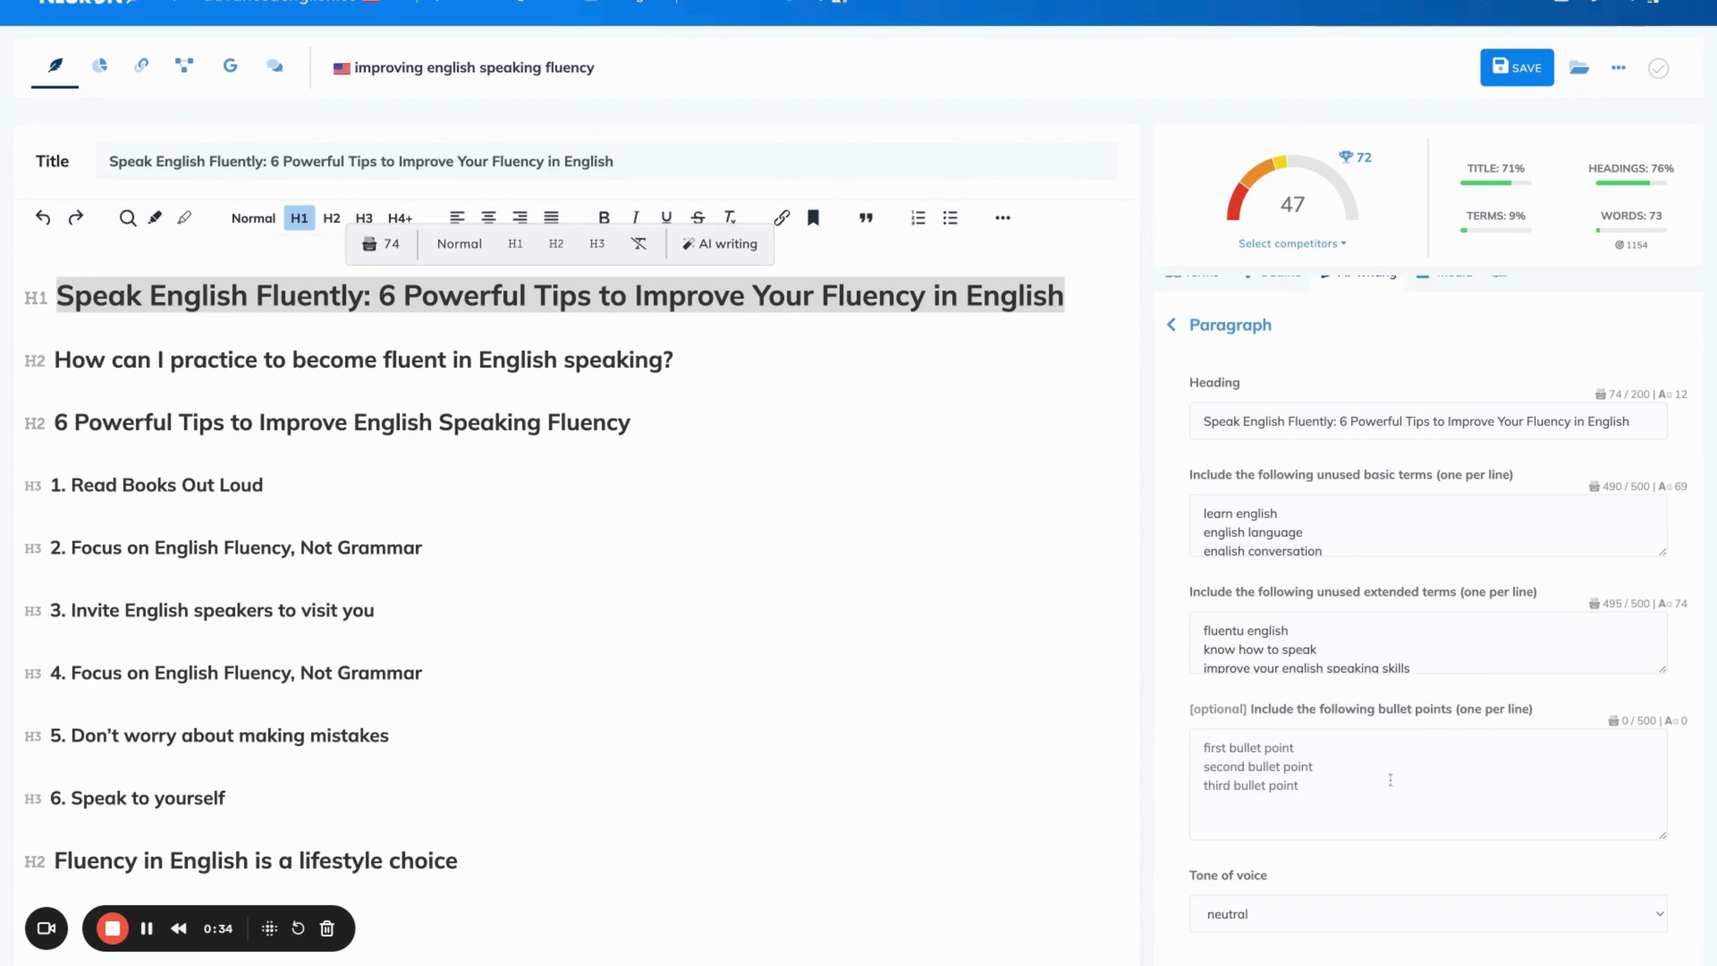
Step: Generate the AI paragraph on a new line below the H1 heading and remove the blank line left above it
{"action": "scroll", "coordinate": [1390, 792], "scroll_direction": "down", "scroll_amount": 3}
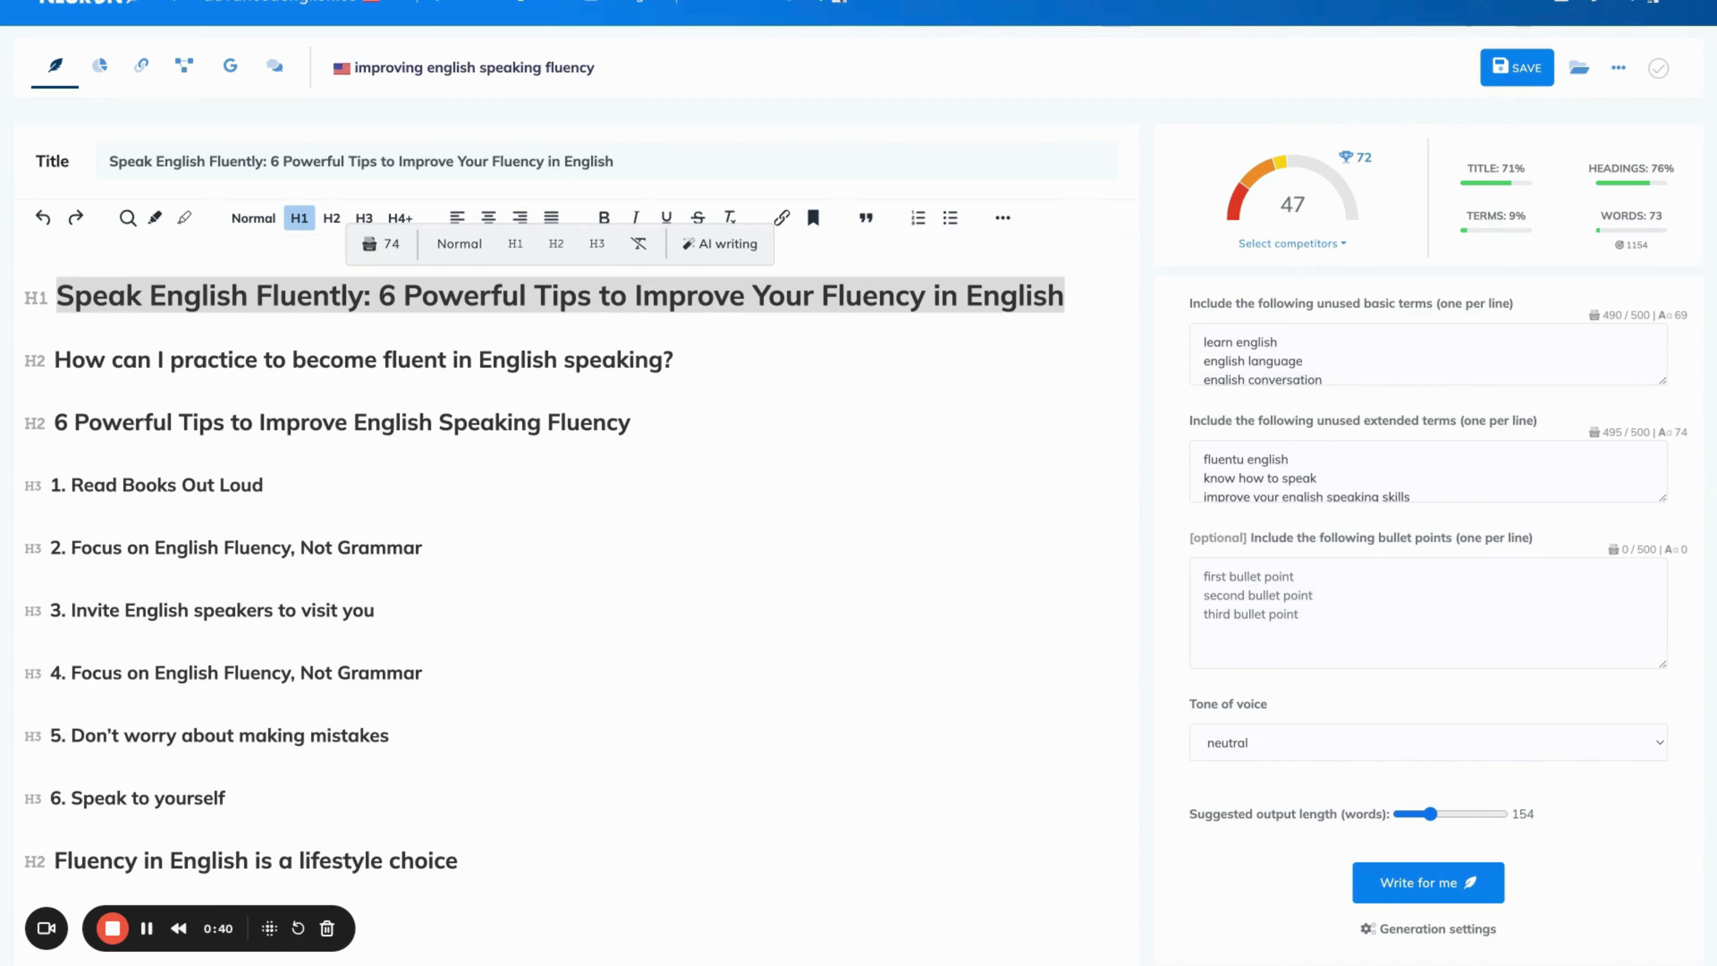
{"action": "scroll", "coordinate": [1312, 690], "scroll_direction": "down", "scroll_amount": 1}
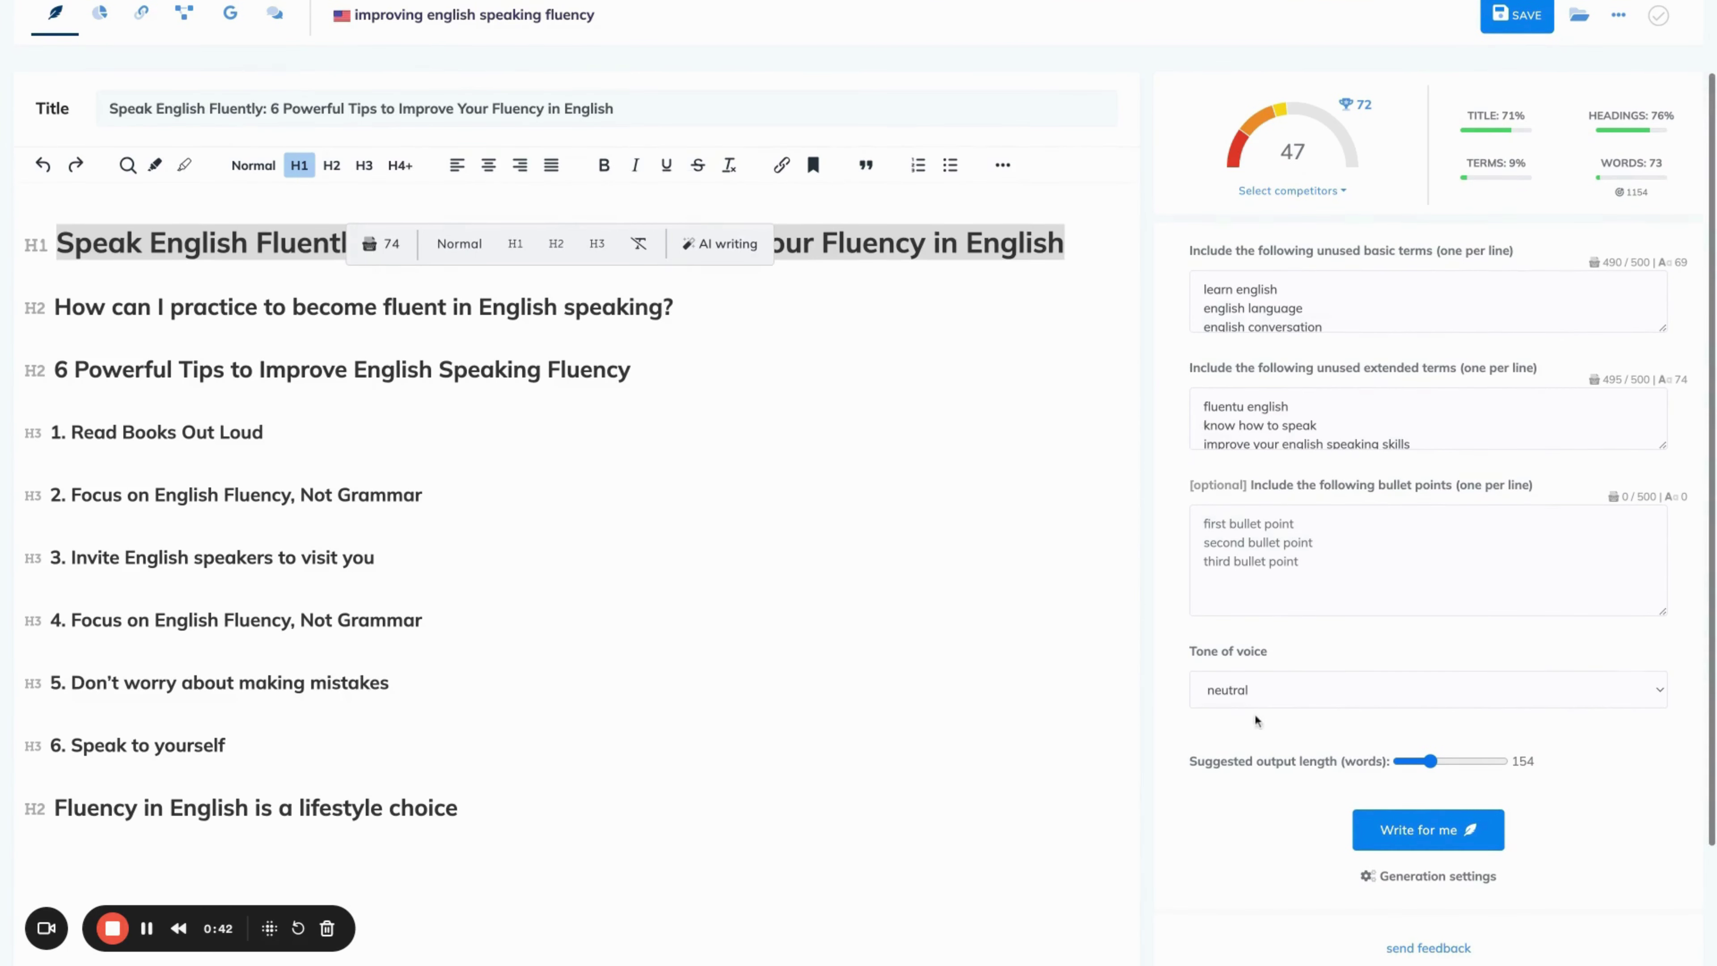
{"action": "scroll", "coordinate": [1297, 691], "scroll_direction": "down", "scroll_amount": 1}
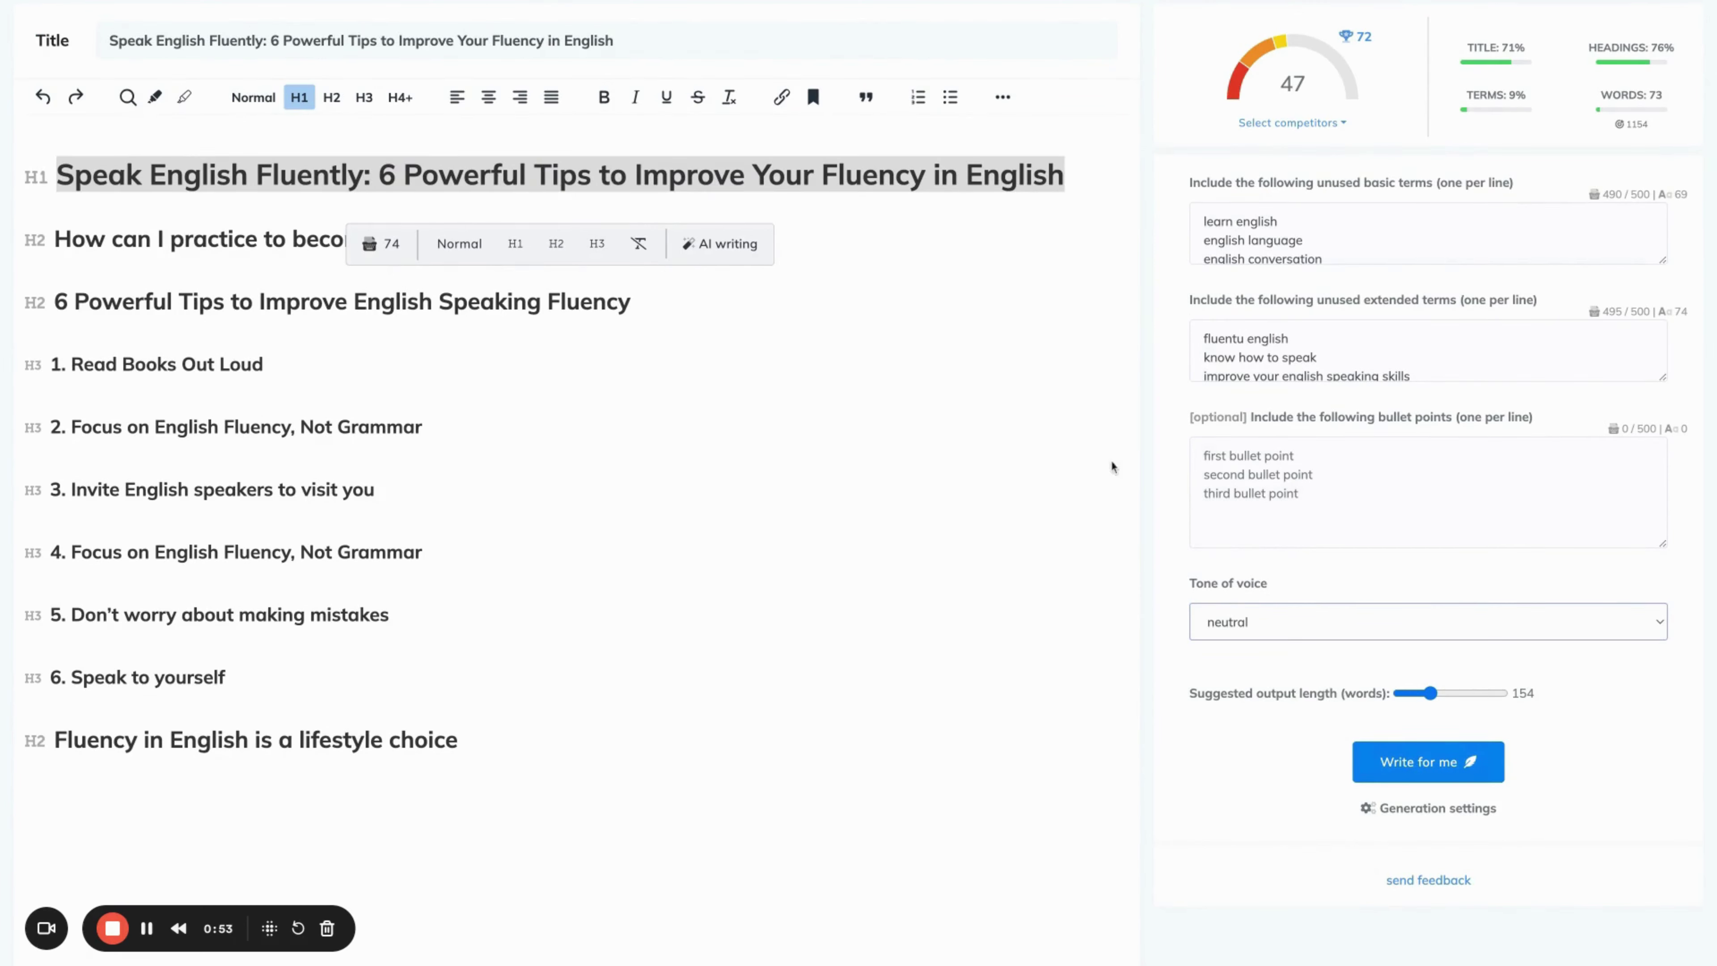
{"action": "left_click", "coordinate": [1085, 176]}
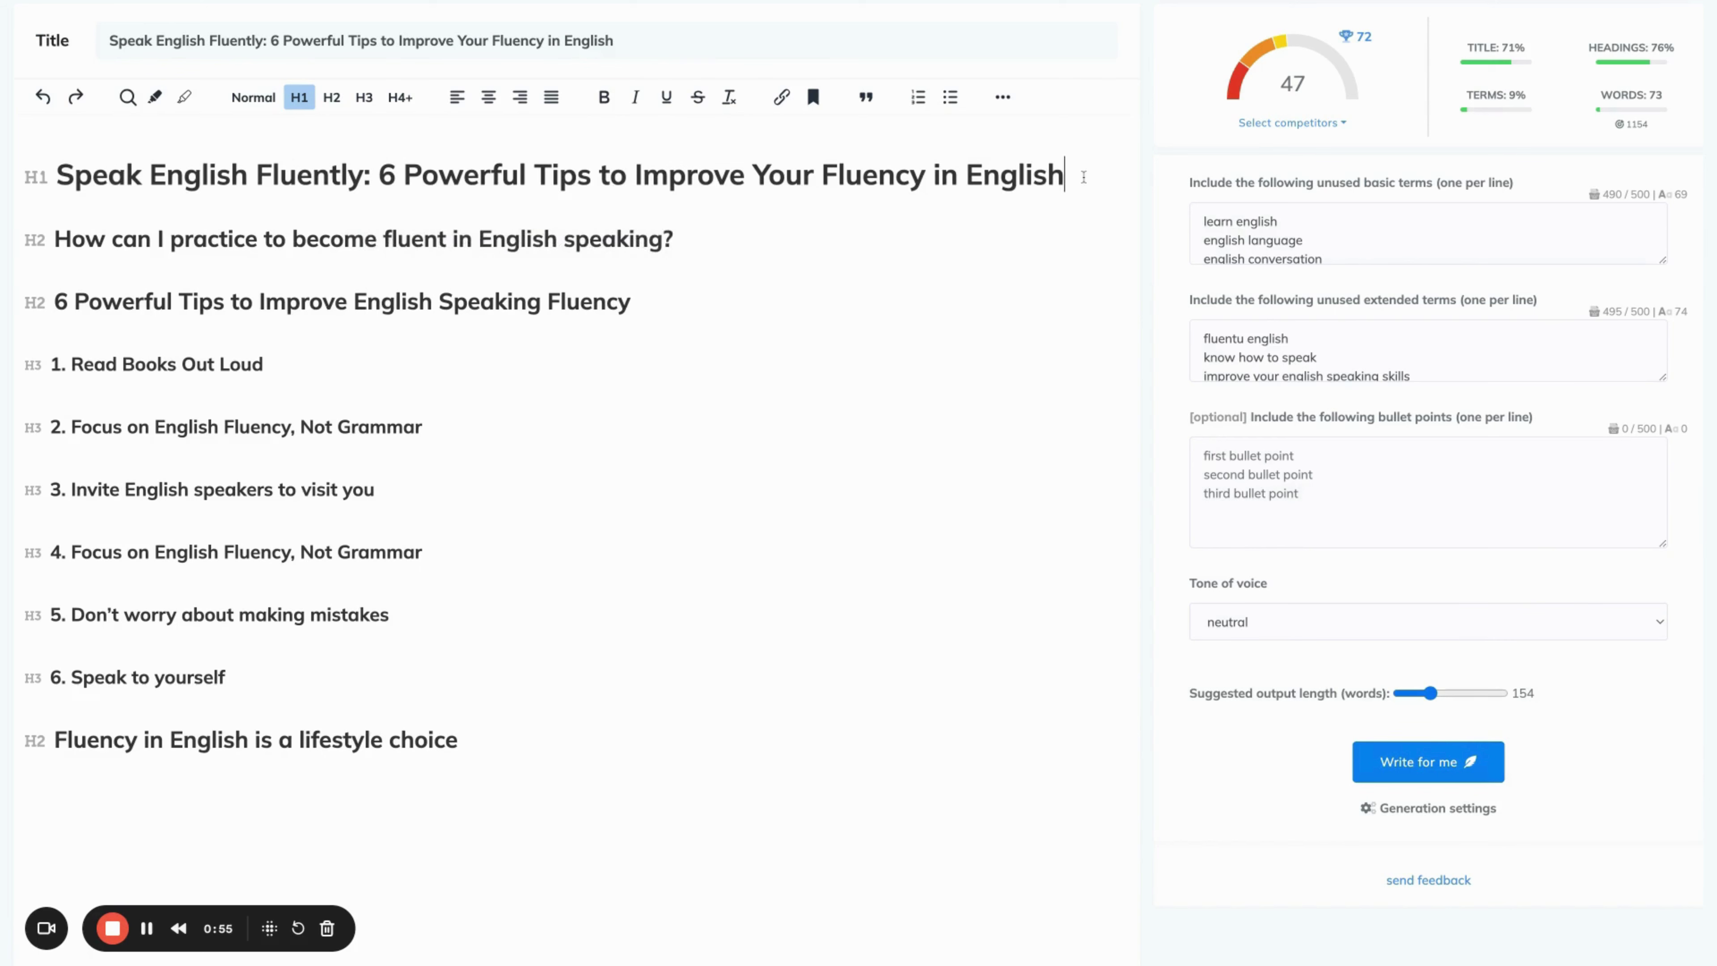
{"action": "key", "text": "Return"}
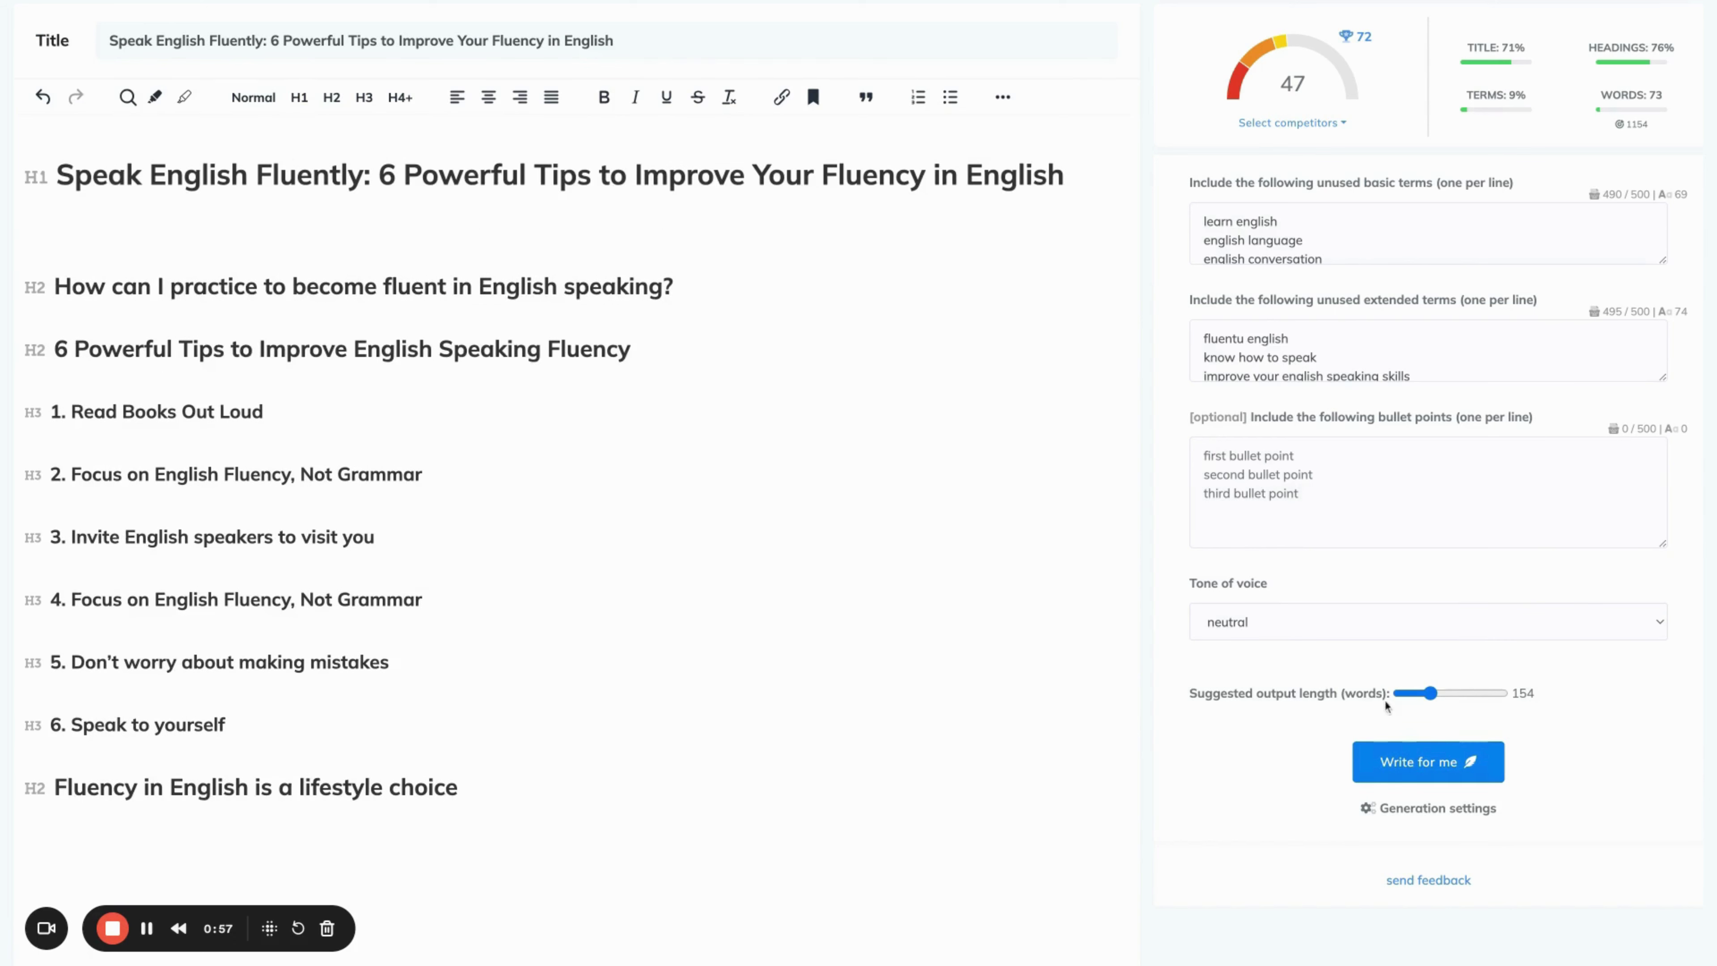
{"action": "left_click", "coordinate": [1423, 761]}
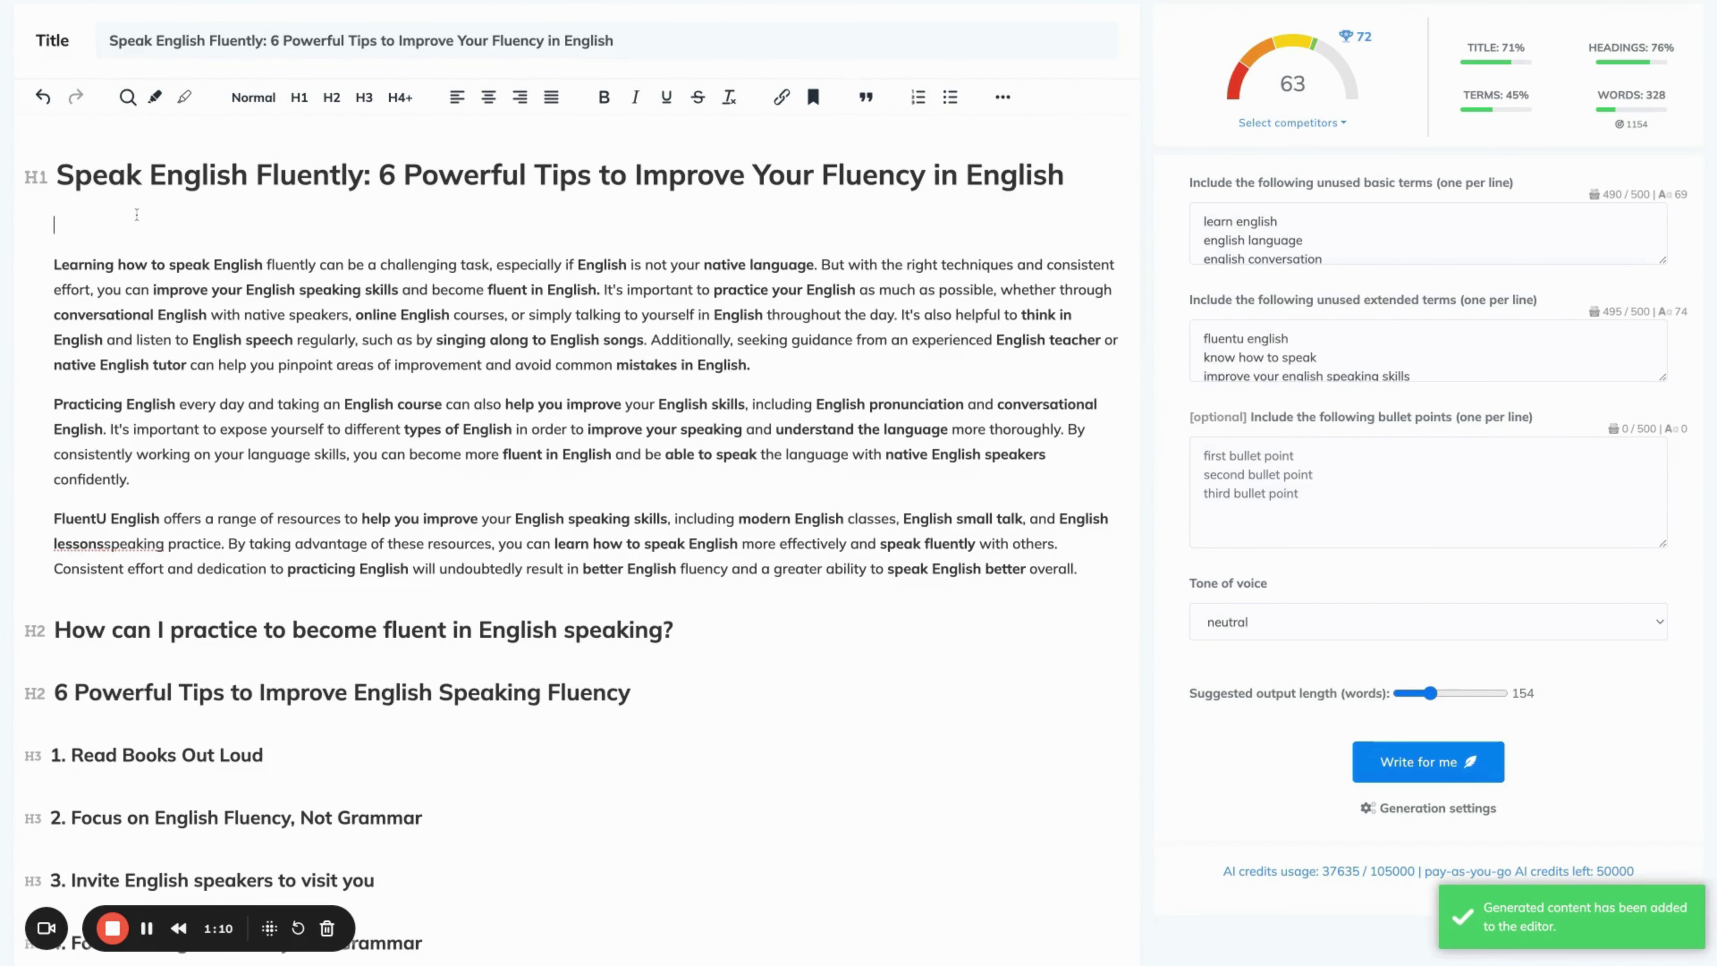
{"action": "key", "text": "BackSpace"}
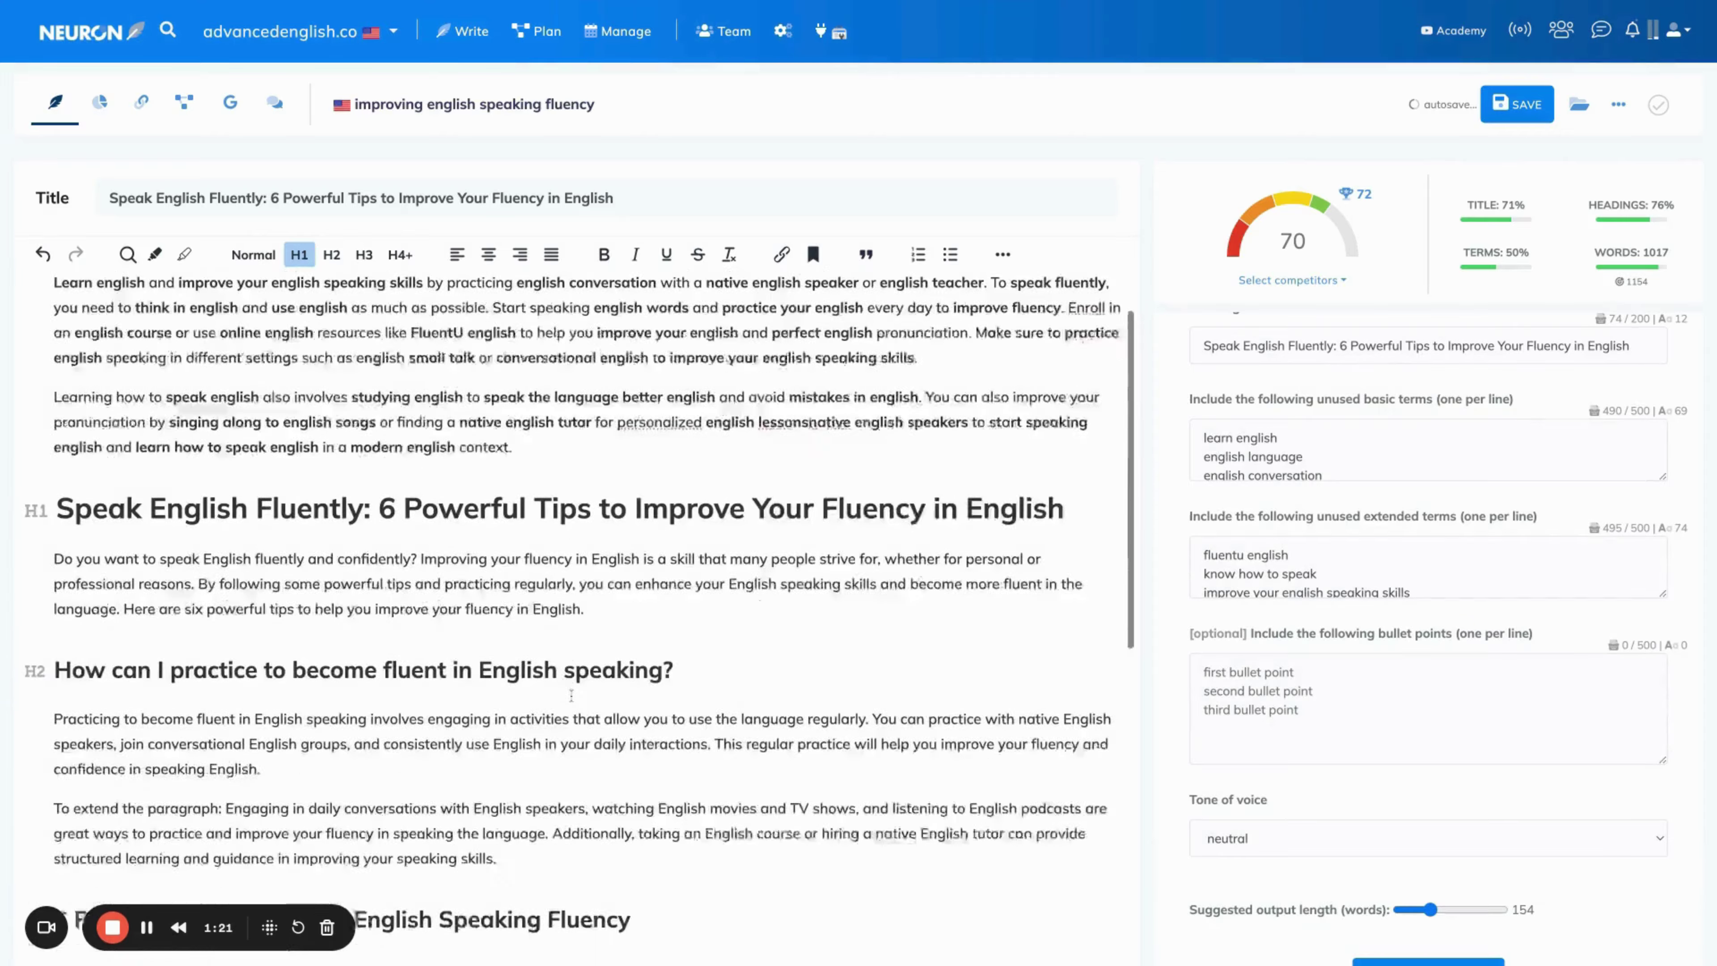
Step: Look over the generated article text from the introduction through the first sections
{"action": "scroll", "coordinate": [571, 696], "scroll_direction": "down", "scroll_amount": 5}
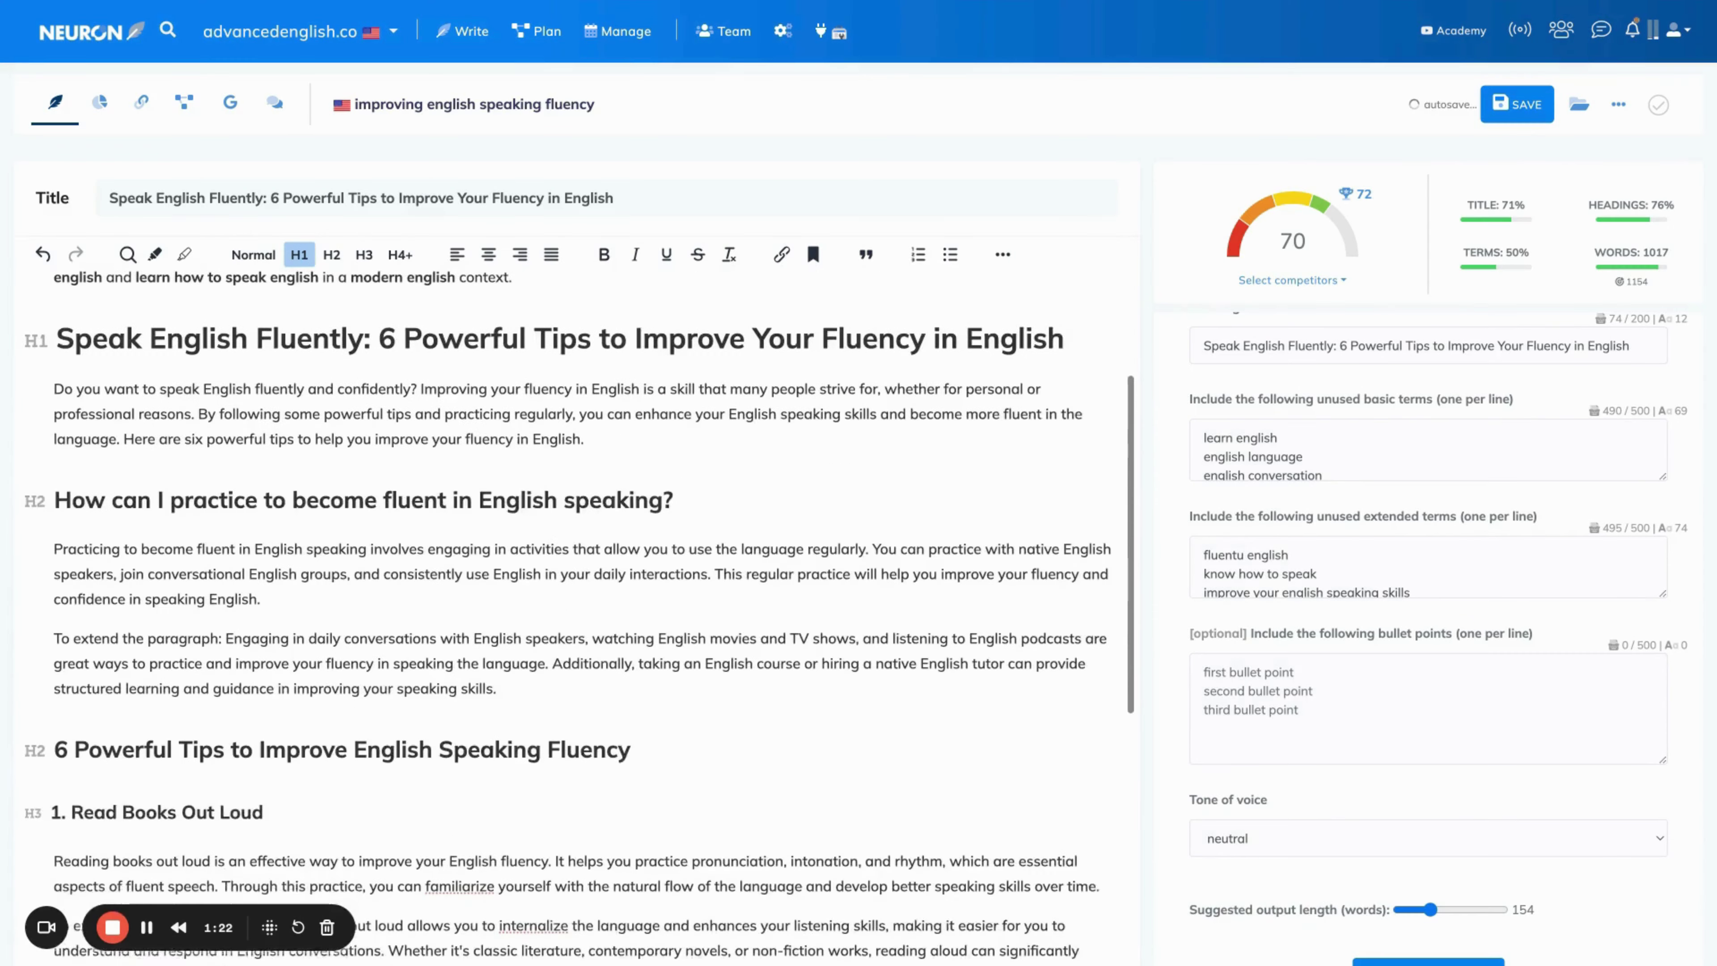
{"action": "scroll", "coordinate": [571, 695], "scroll_direction": "up", "scroll_amount": 6}
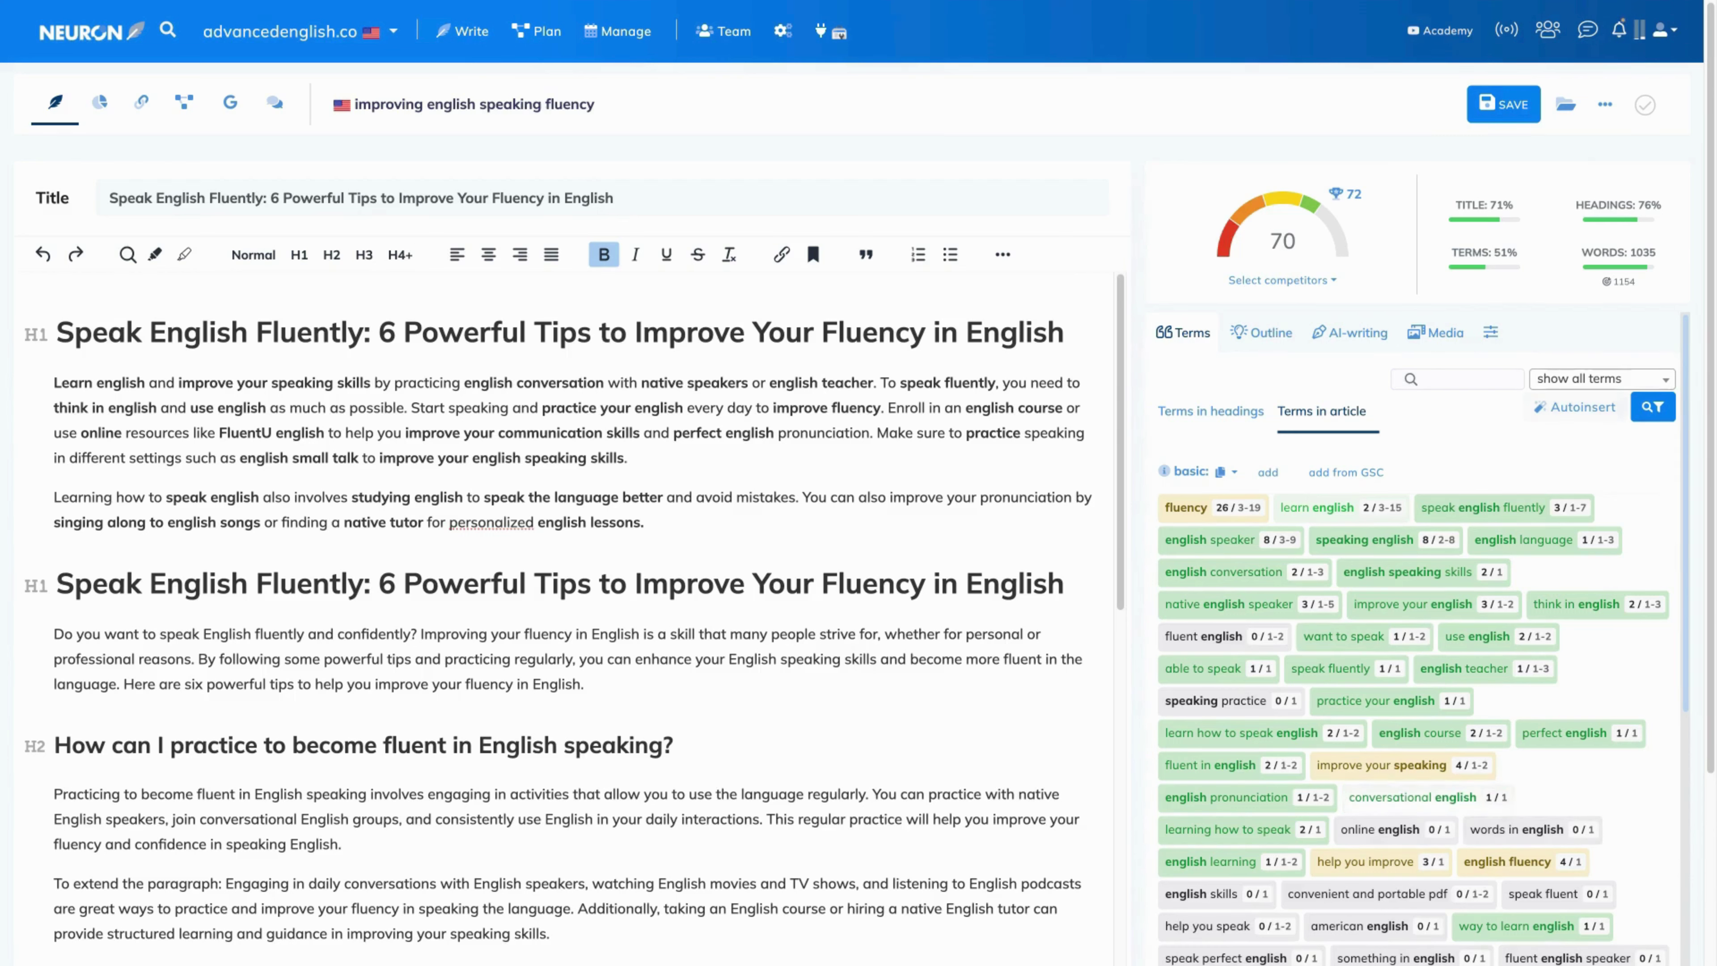
{"action": "left_click", "coordinate": [1261, 405]}
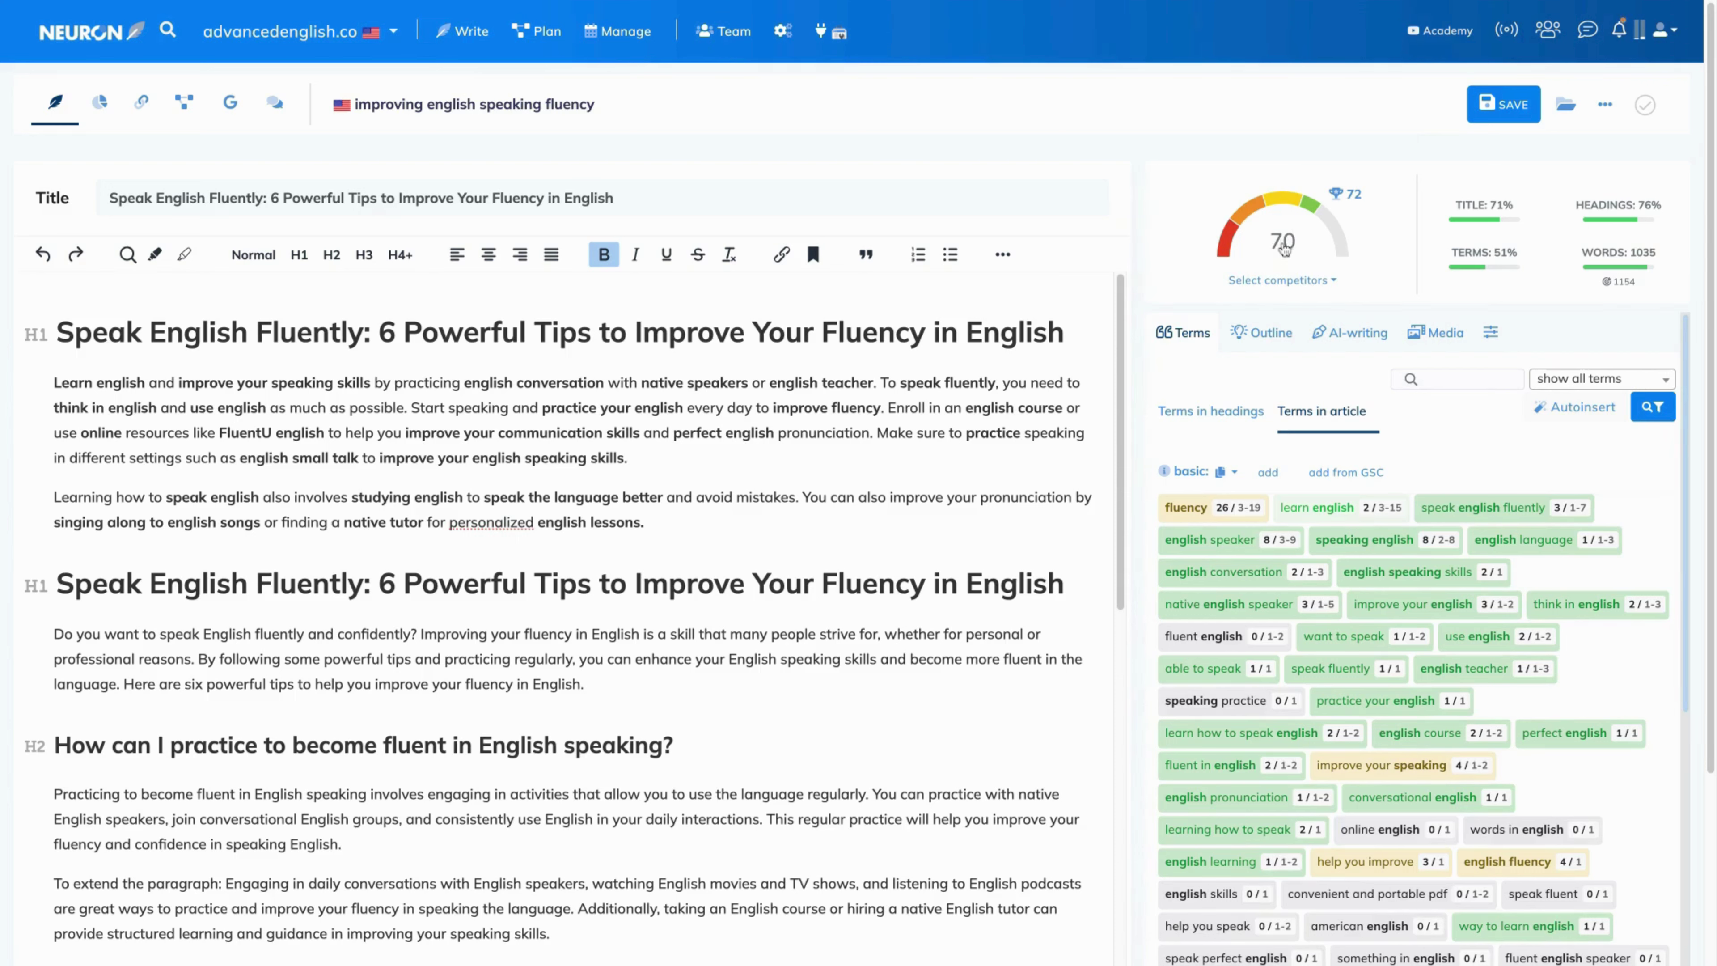
Step: Open the content score checklist and examine the query matches, the usage of suggested terms in headings and text, and the article length
{"action": "mouse_move", "coordinate": [1353, 203]}
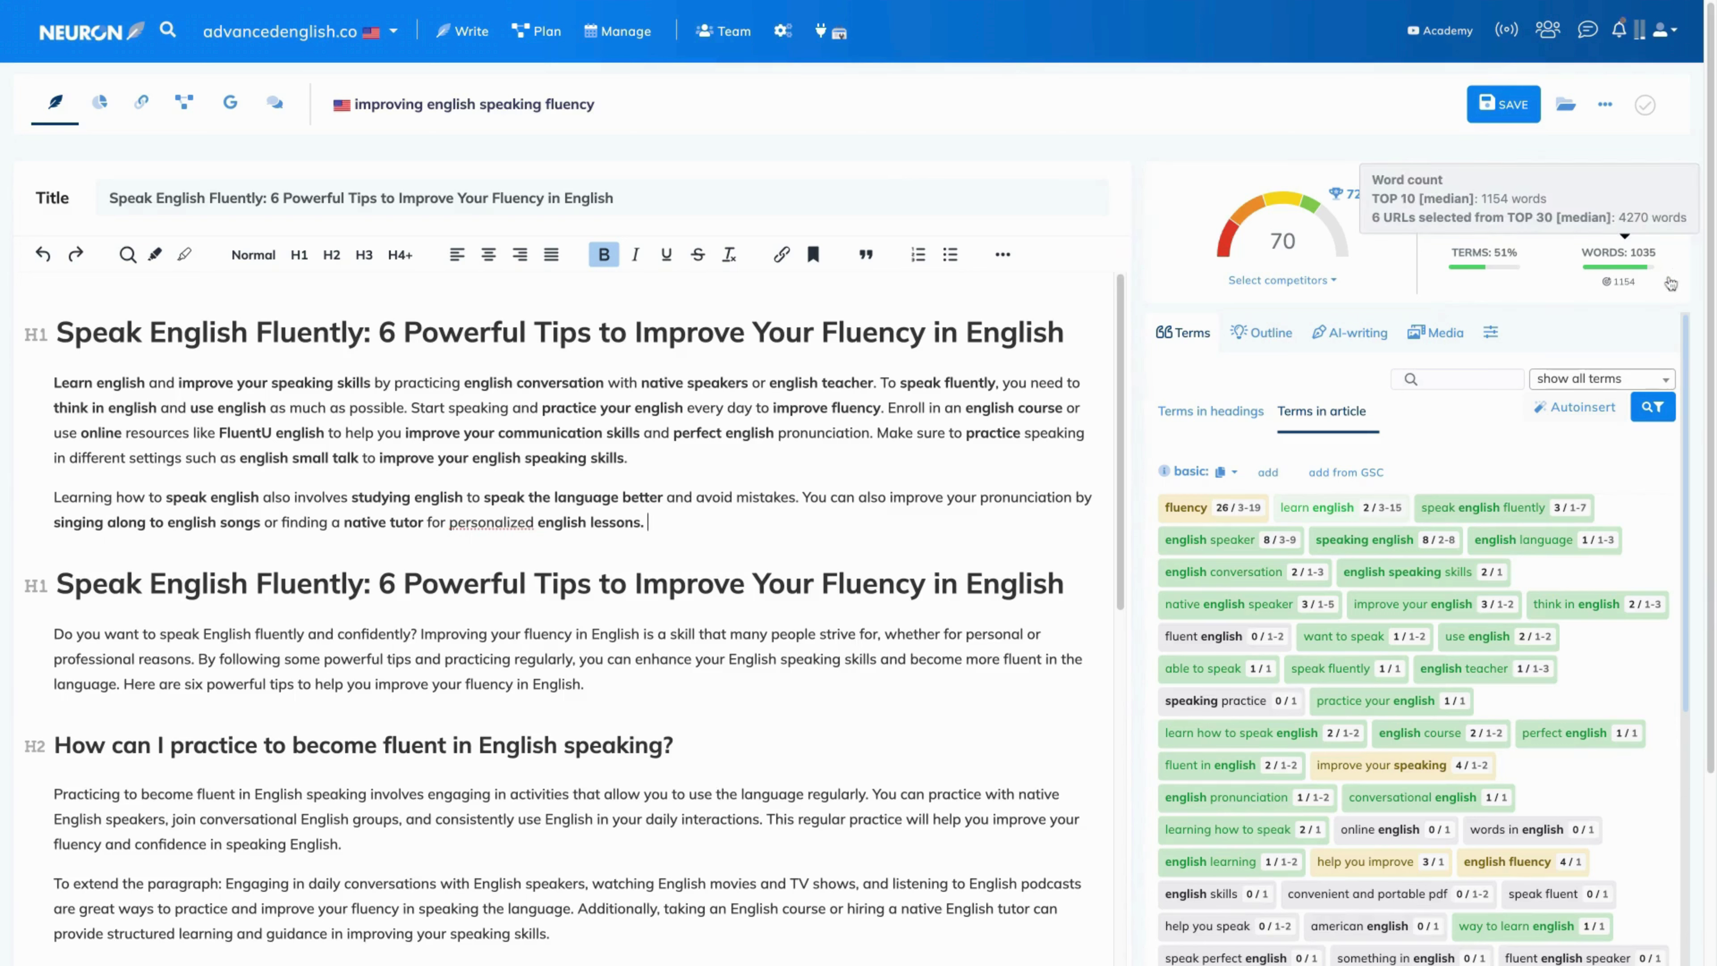
{"action": "mouse_move", "coordinate": [1570, 289]}
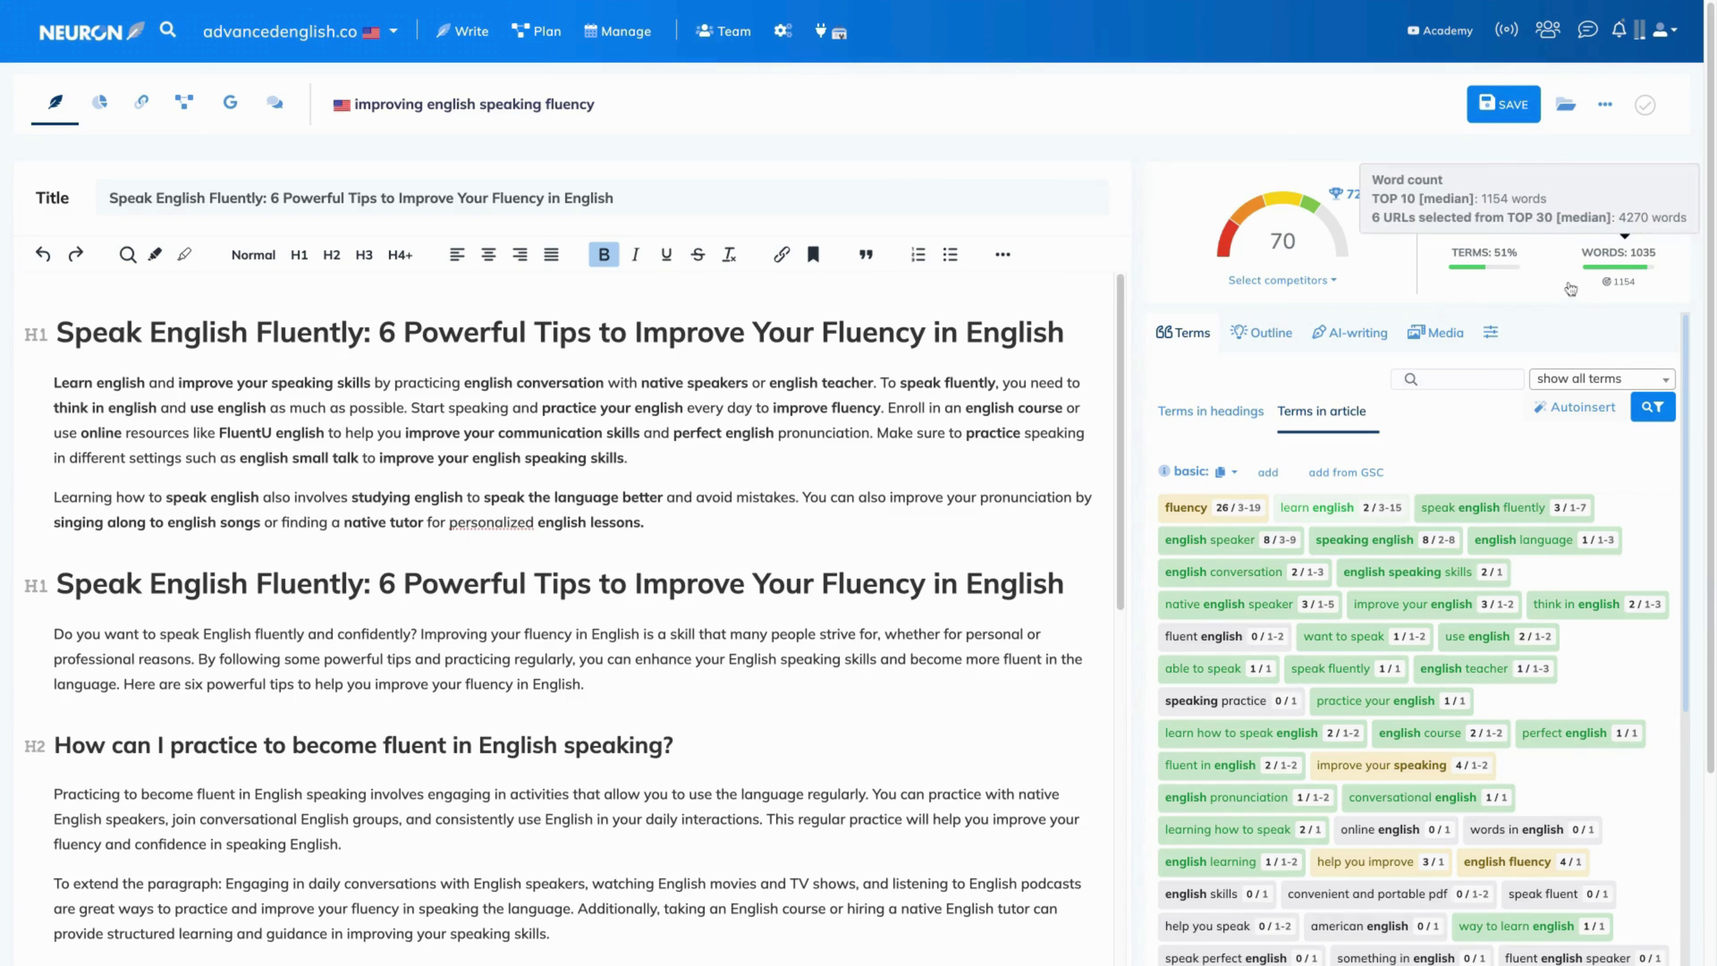
{"action": "left_click", "coordinate": [1556, 262]}
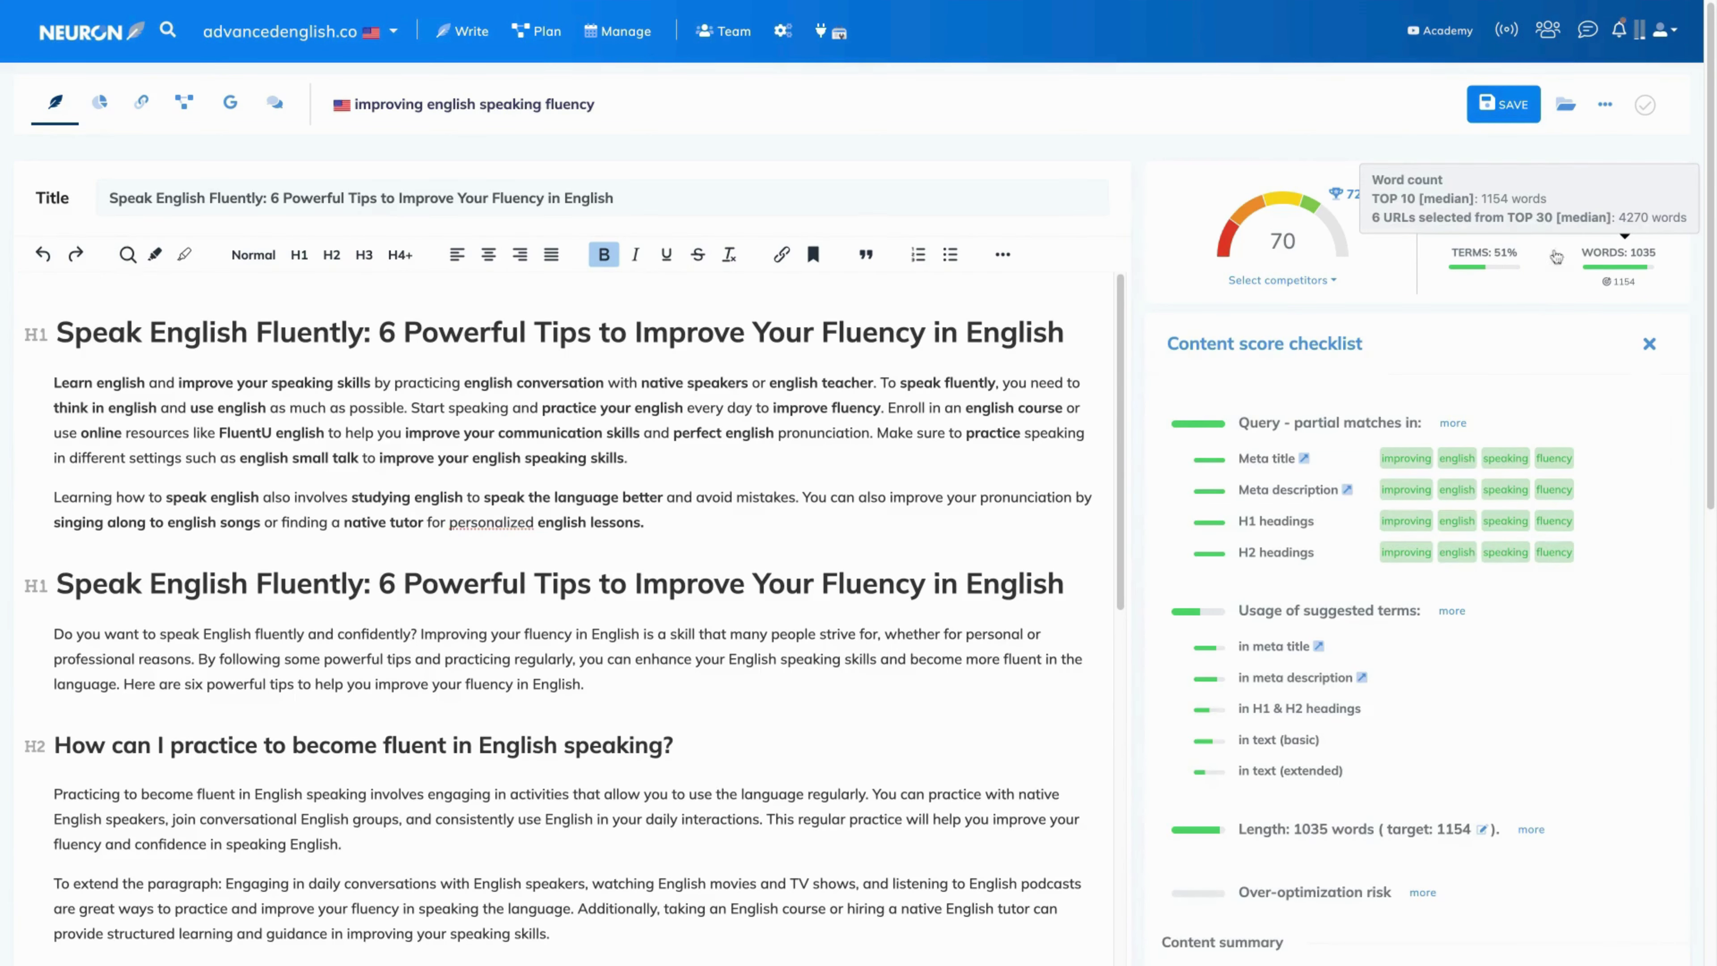
{"action": "scroll", "coordinate": [1528, 452], "scroll_direction": "down", "scroll_amount": 1}
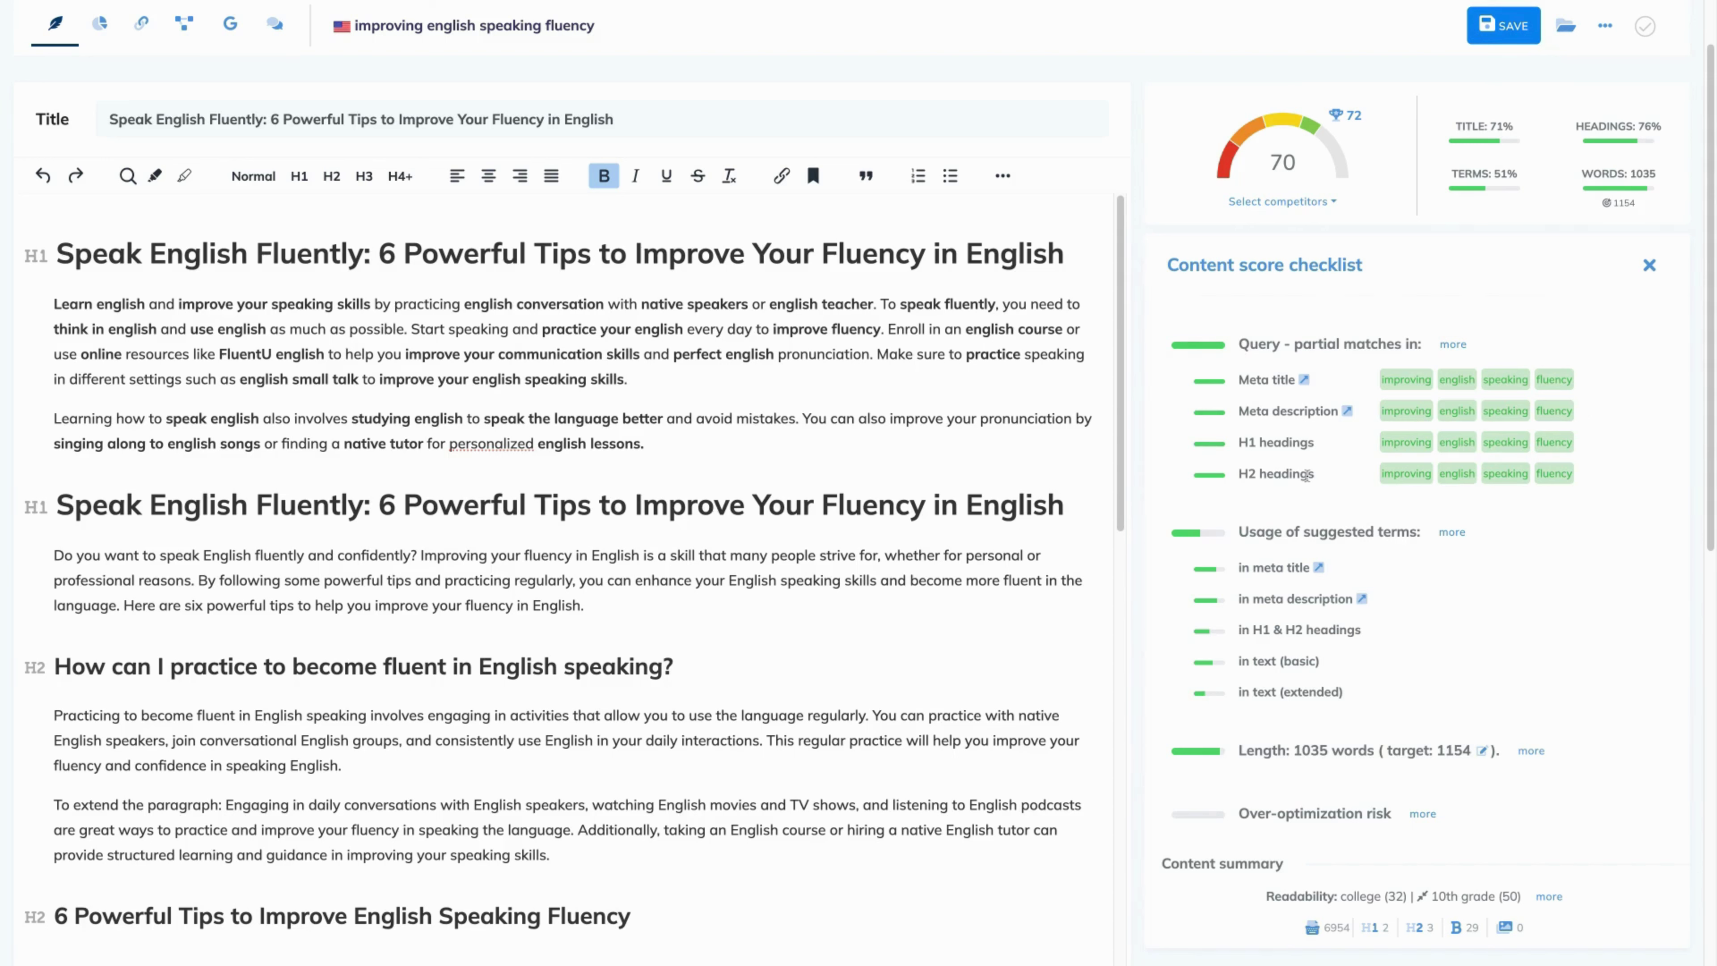
{"action": "scroll", "coordinate": [1204, 404], "scroll_direction": "down", "scroll_amount": 1}
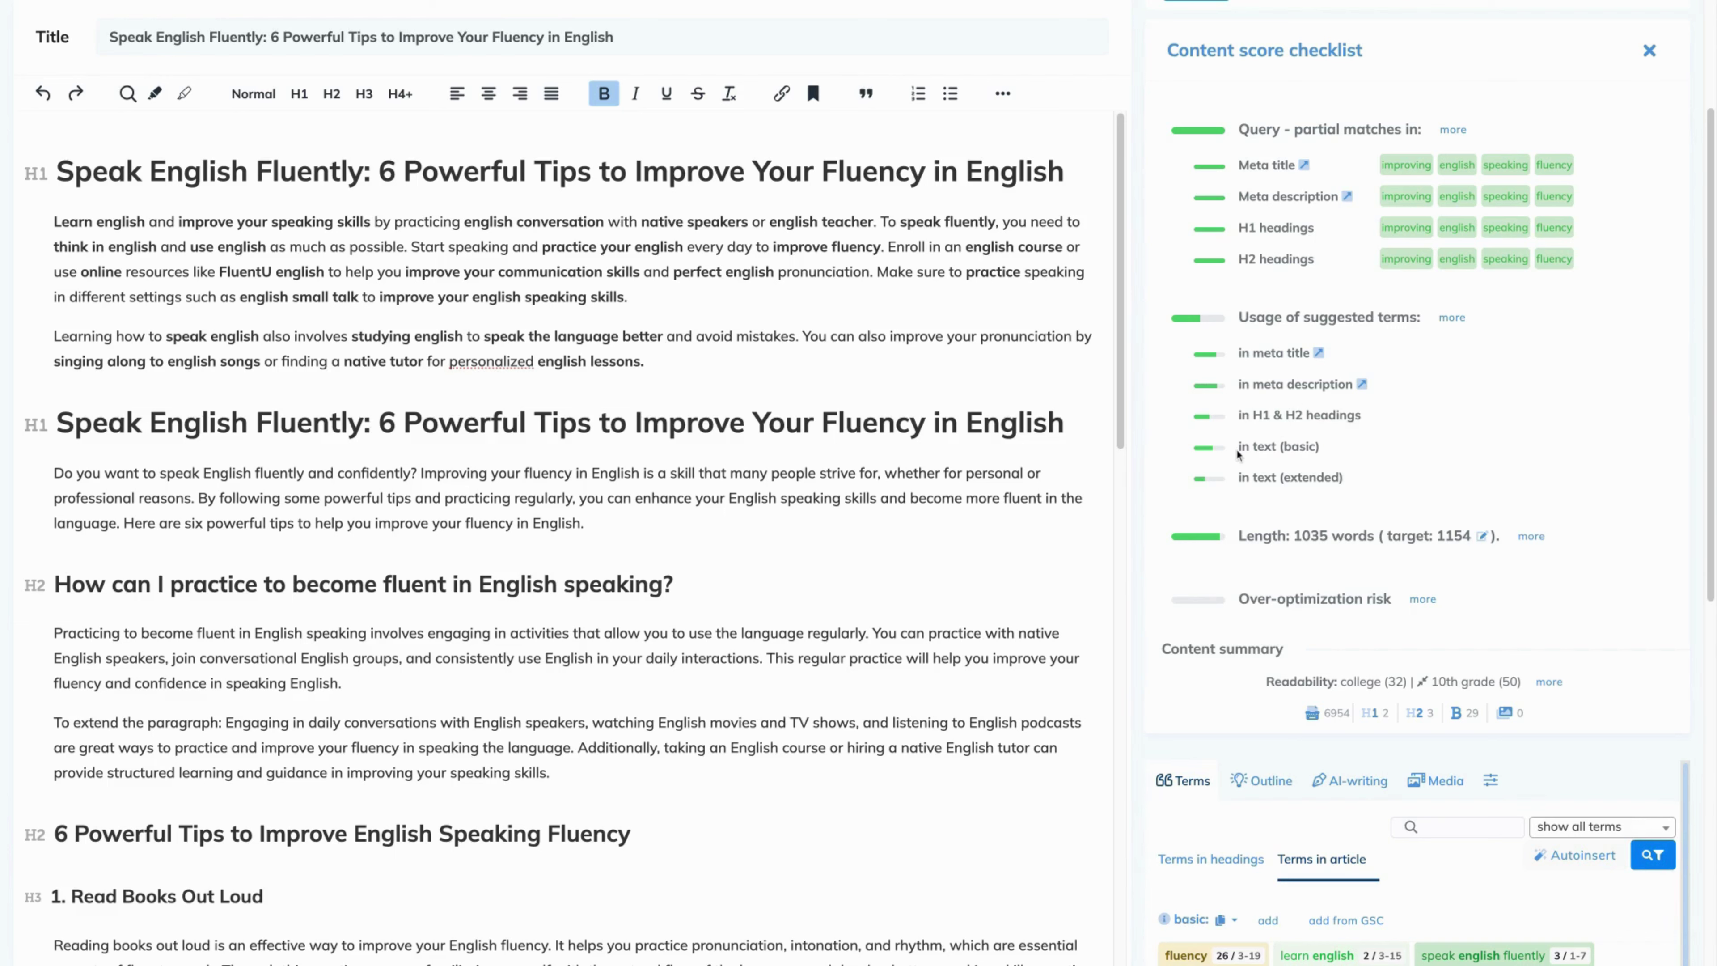
{"action": "left_click_drag", "start_coordinate": [1236, 447], "coordinate": [1351, 478]}
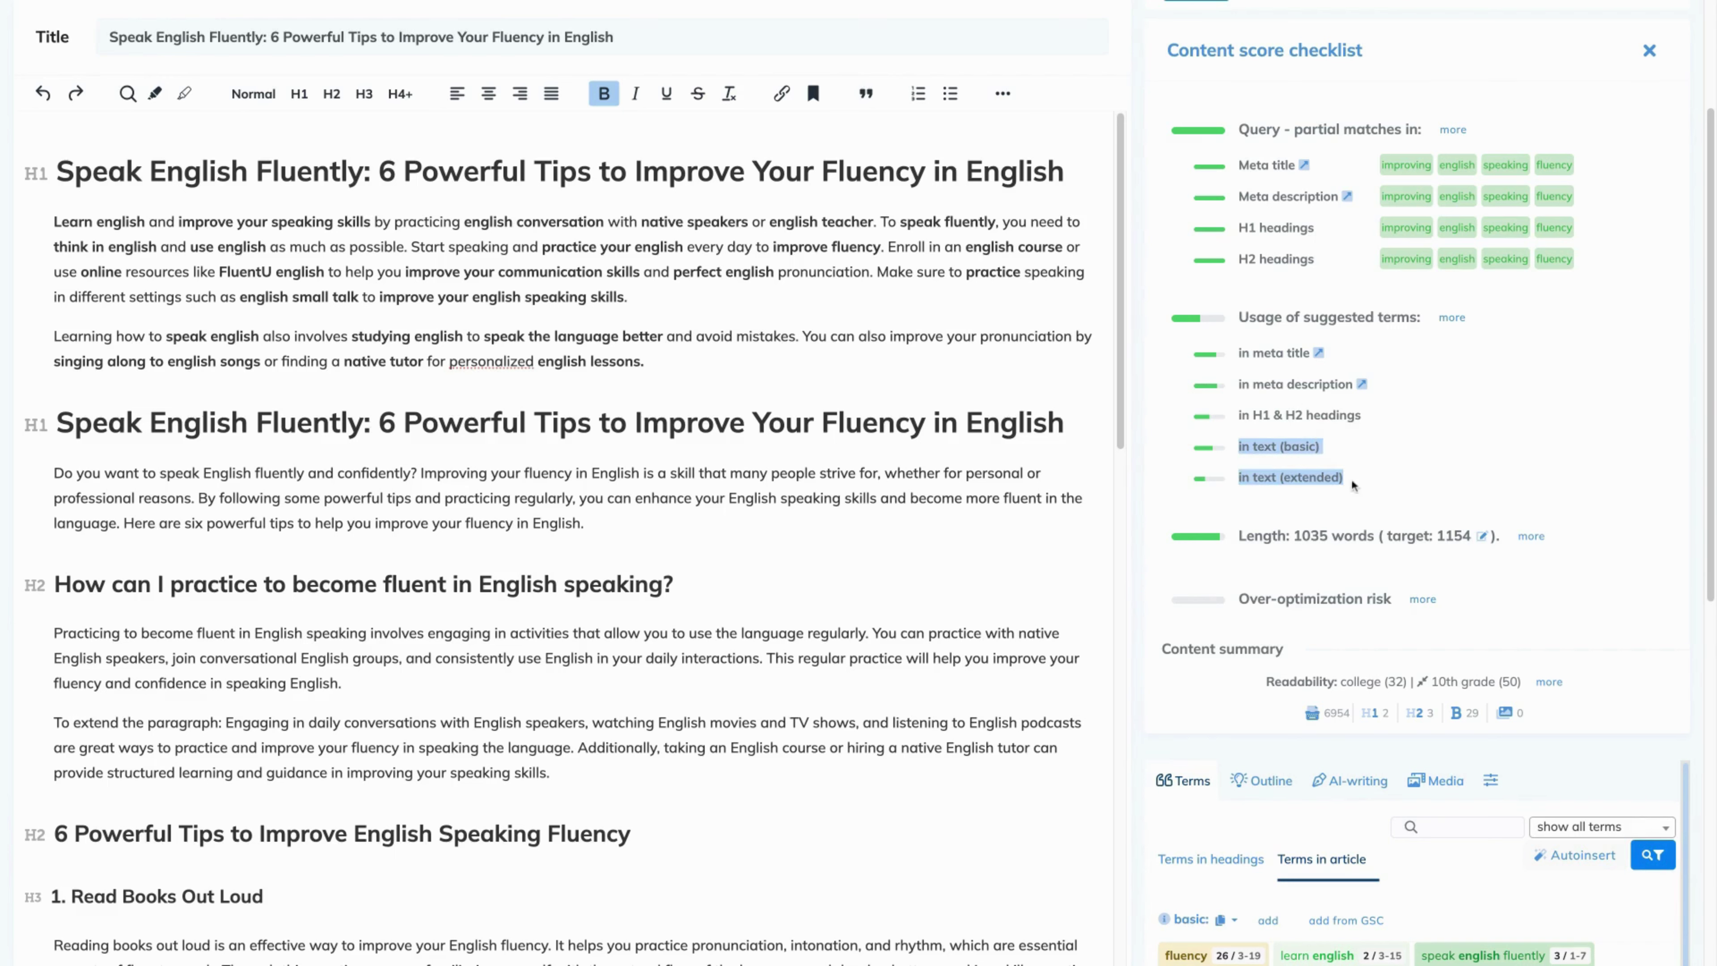
{"action": "left_click", "coordinate": [1386, 460]}
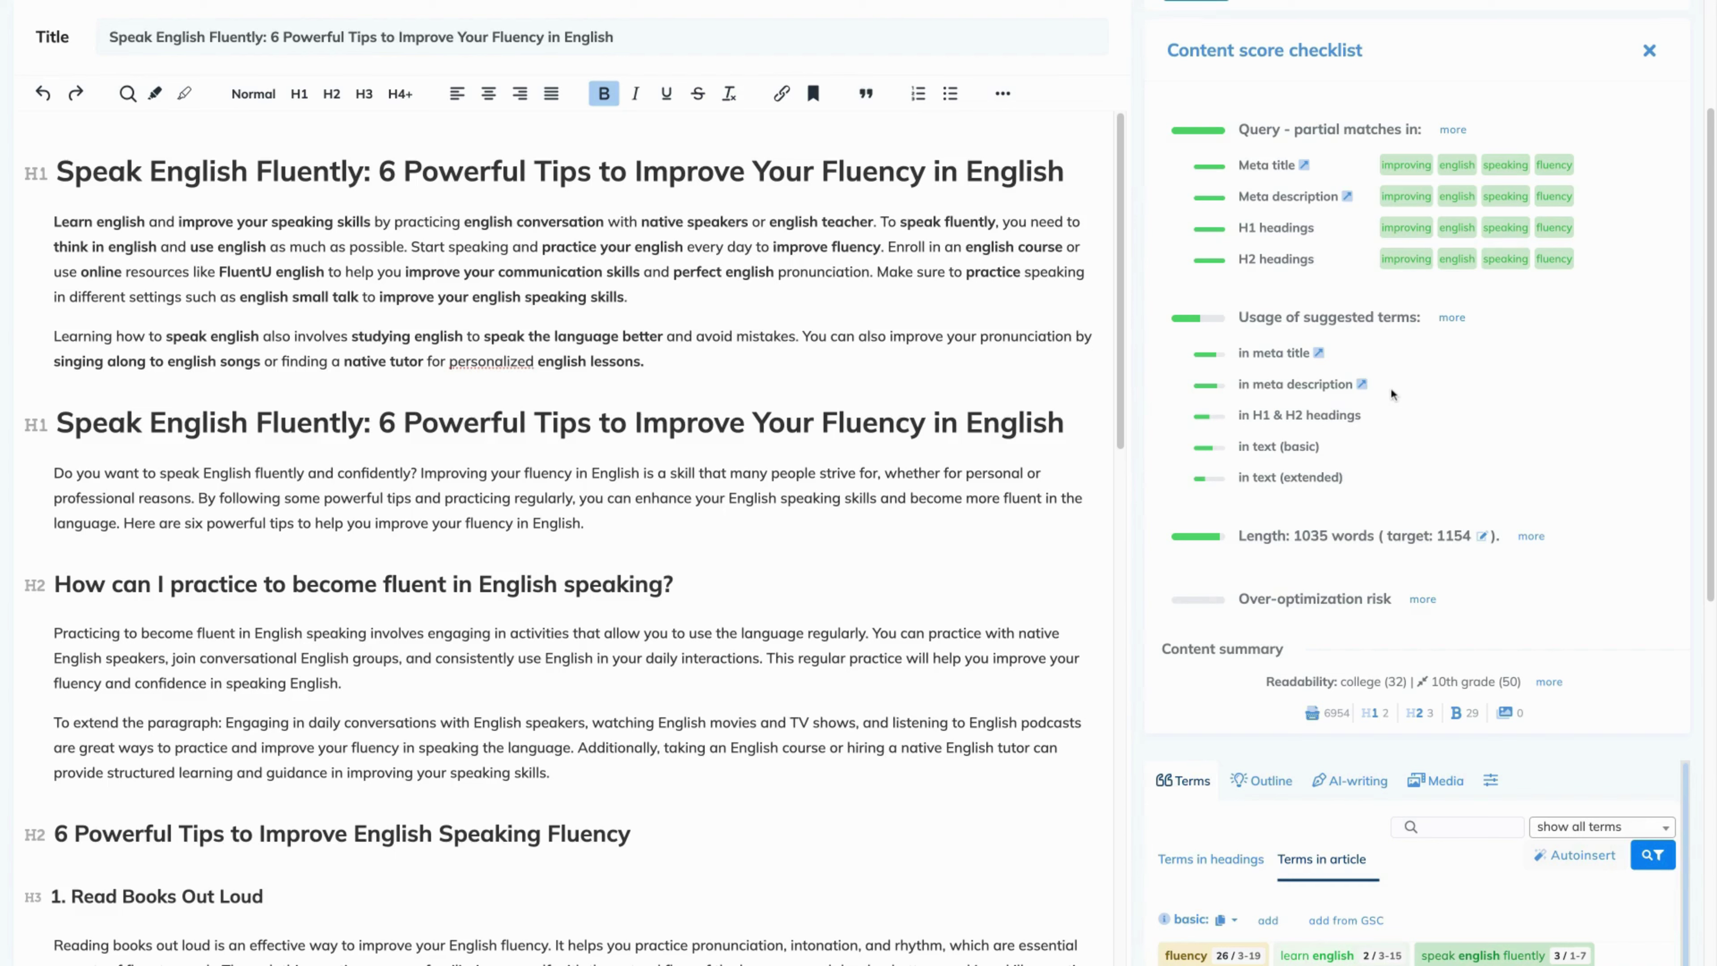
{"action": "left_click_drag", "start_coordinate": [1238, 415], "coordinate": [1353, 431]}
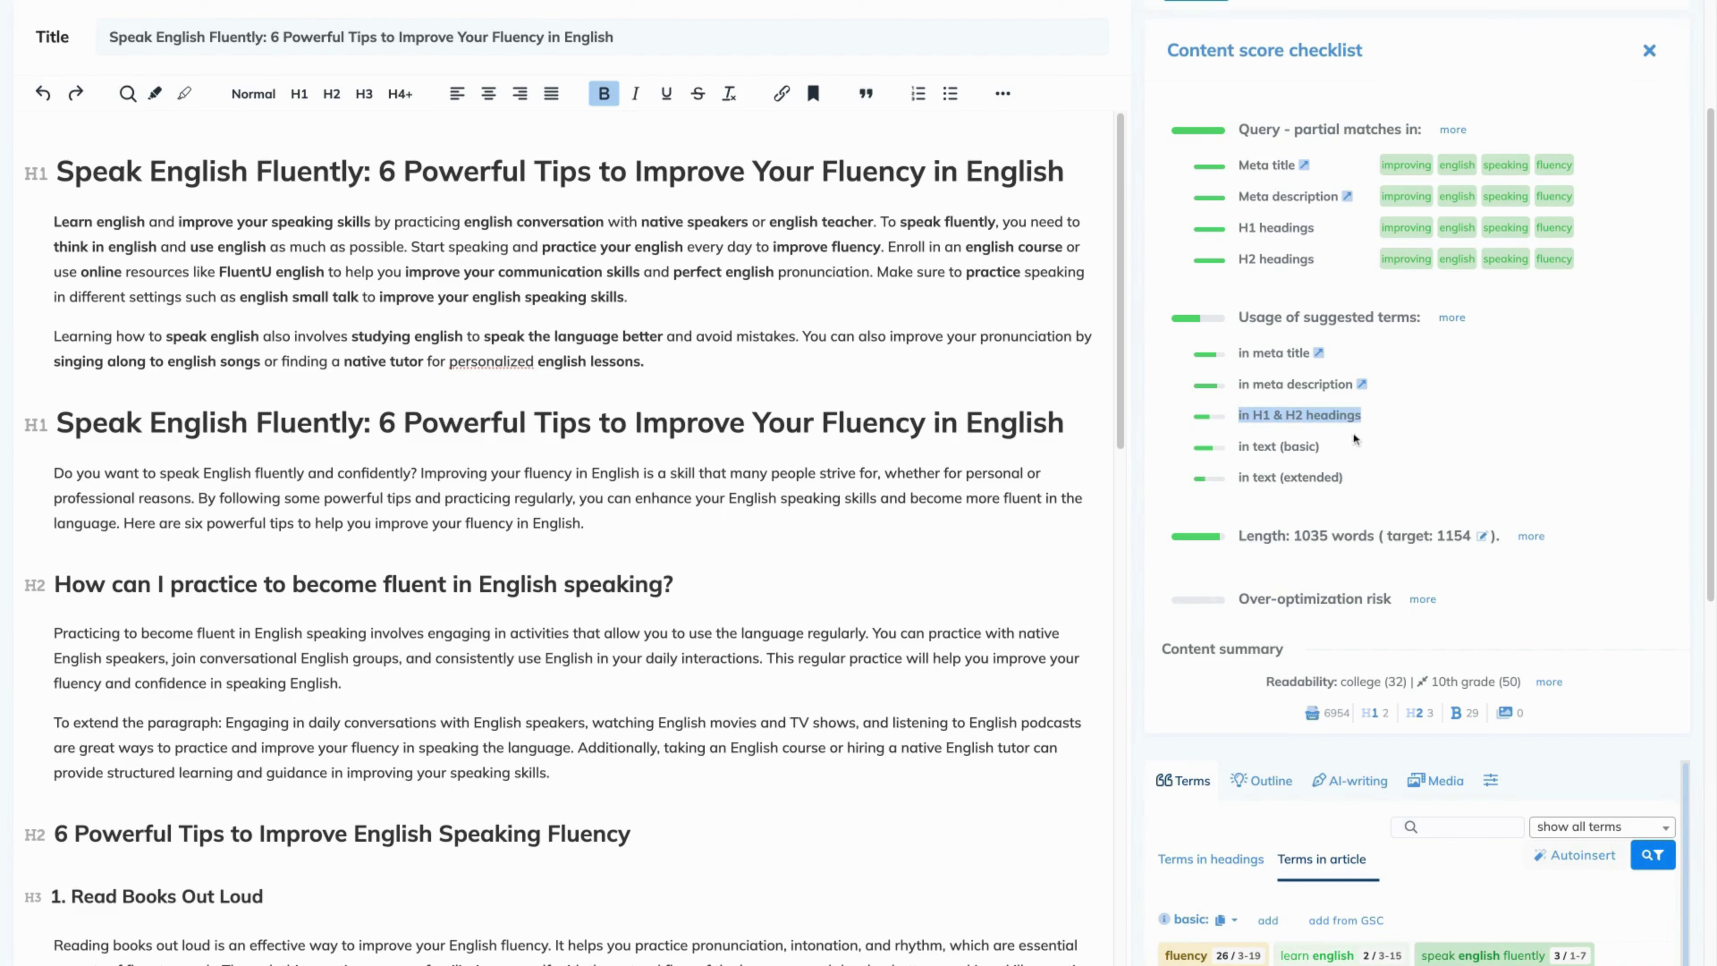
{"action": "left_click", "coordinate": [1392, 437]}
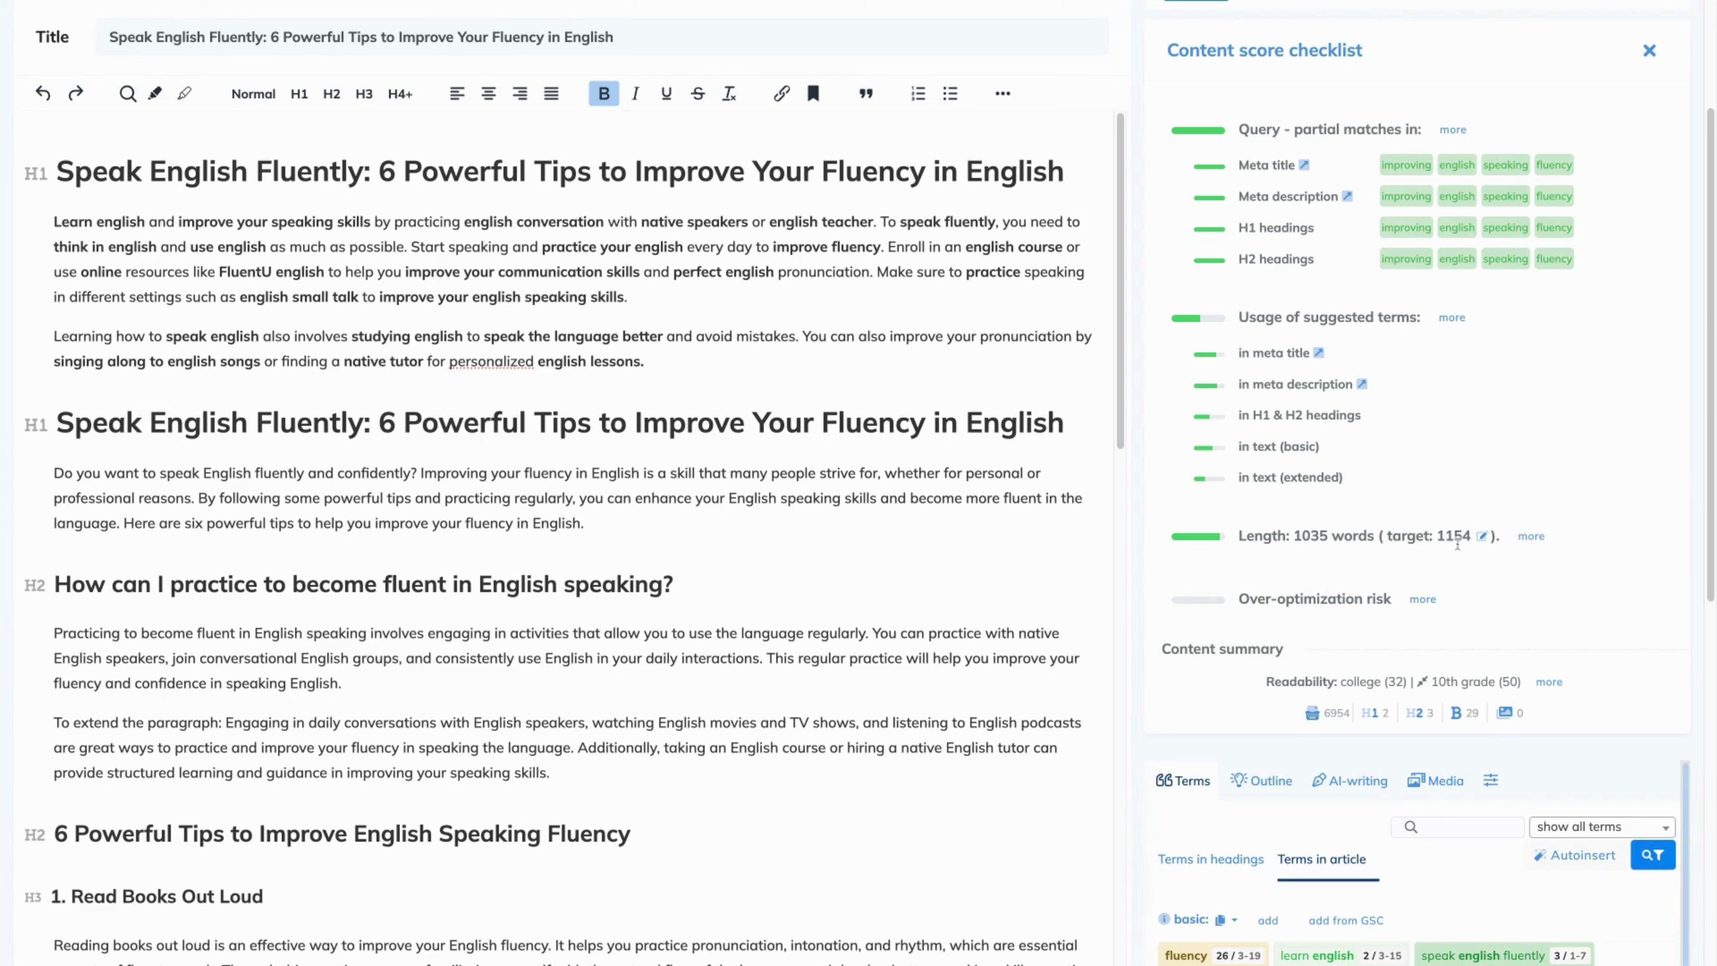
Step: Close the content score checklist and examine the suggested terms for the headings and for the article text
{"action": "left_click", "coordinate": [1648, 52]}
{"action": "left_click", "coordinate": [1205, 166]}
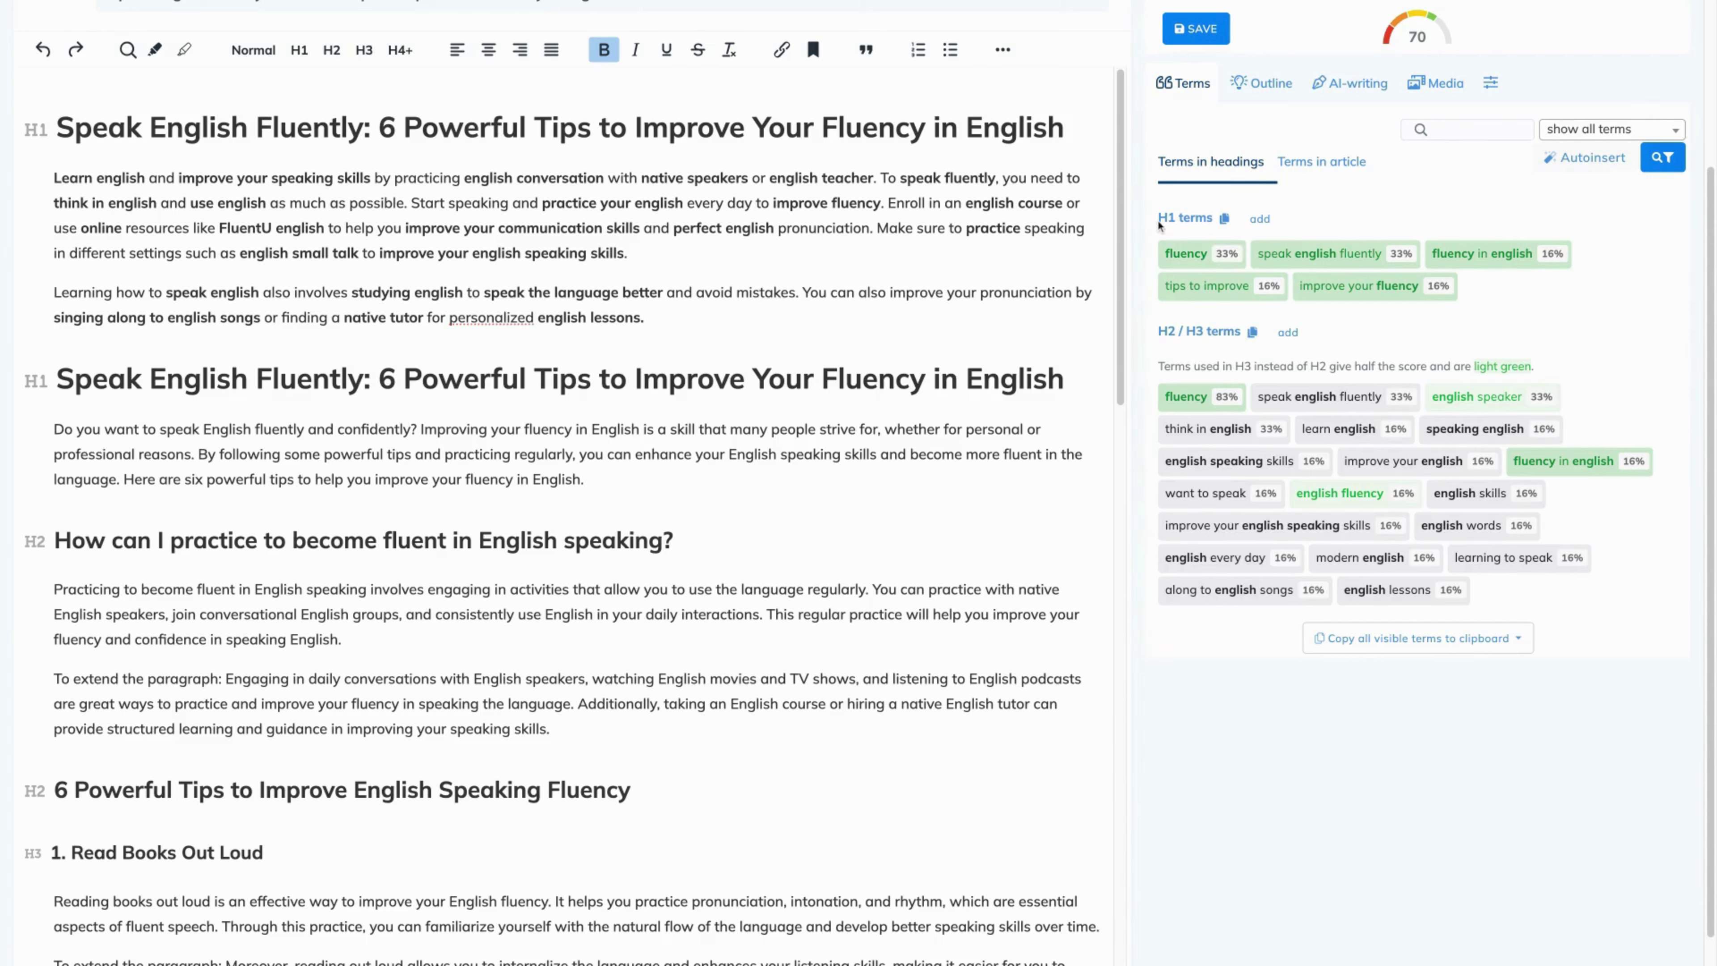
{"action": "left_click_drag", "start_coordinate": [1159, 220], "coordinate": [1172, 220]}
{"action": "left_click", "coordinate": [1312, 181]}
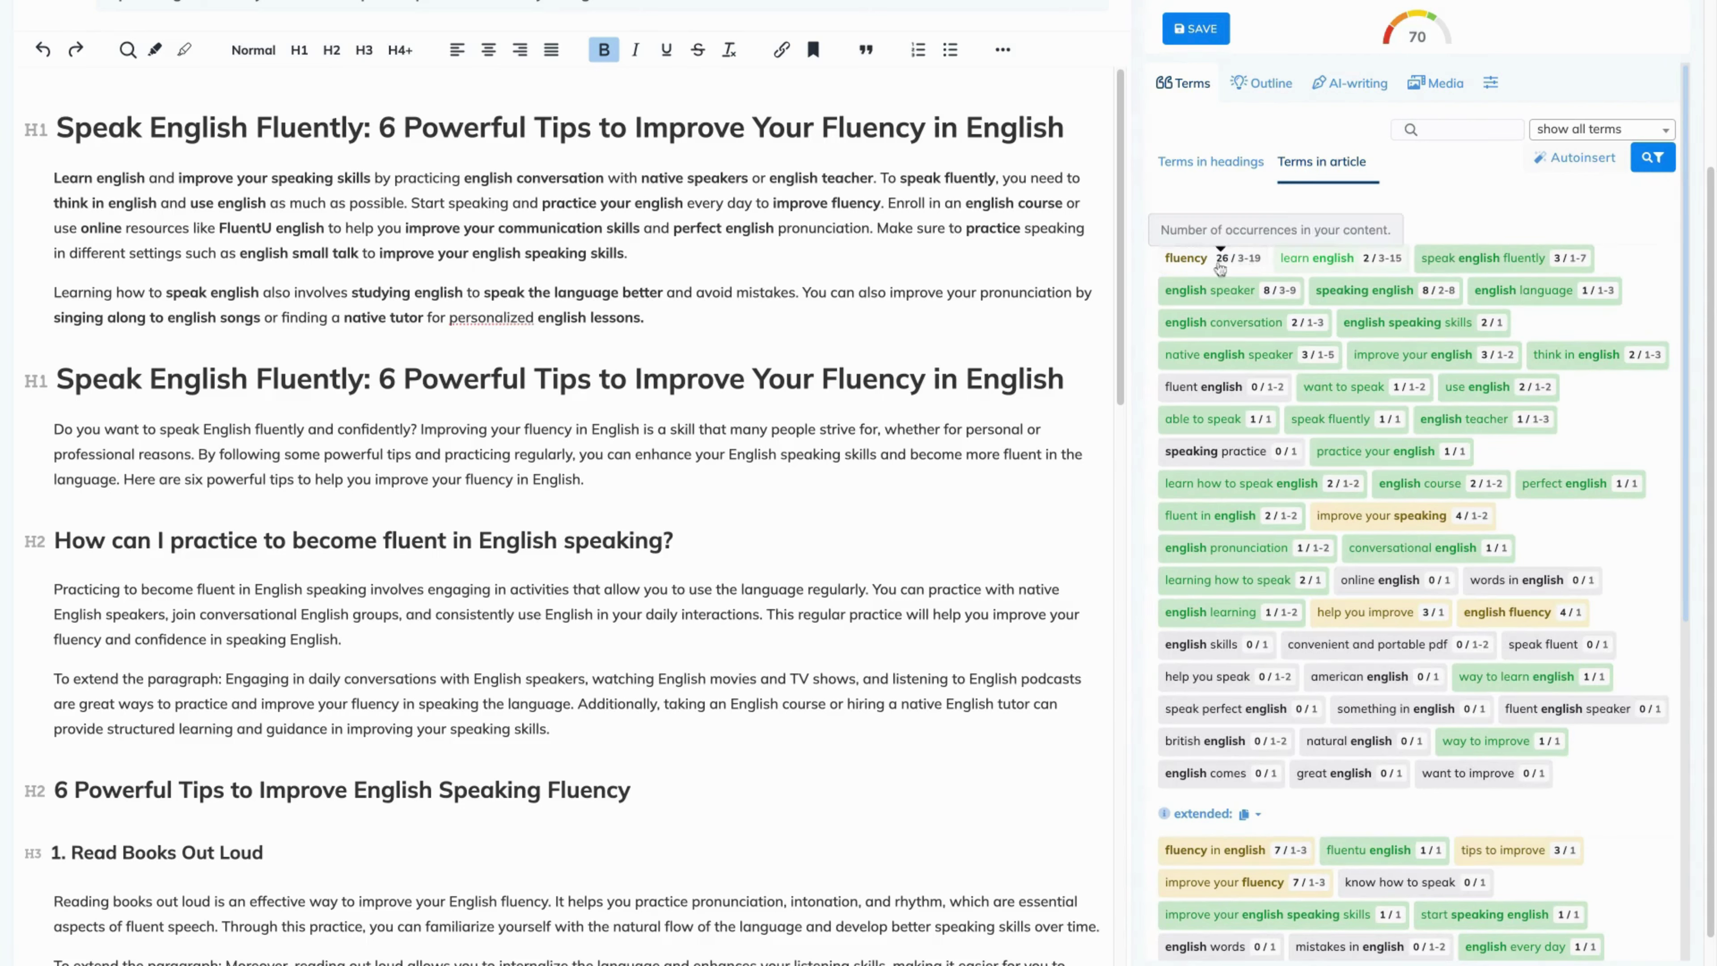
Step: Examine the suggested article terms with their usage counts, the formats for copying them and the usage filter options
{"action": "mouse_move", "coordinate": [1224, 271]}
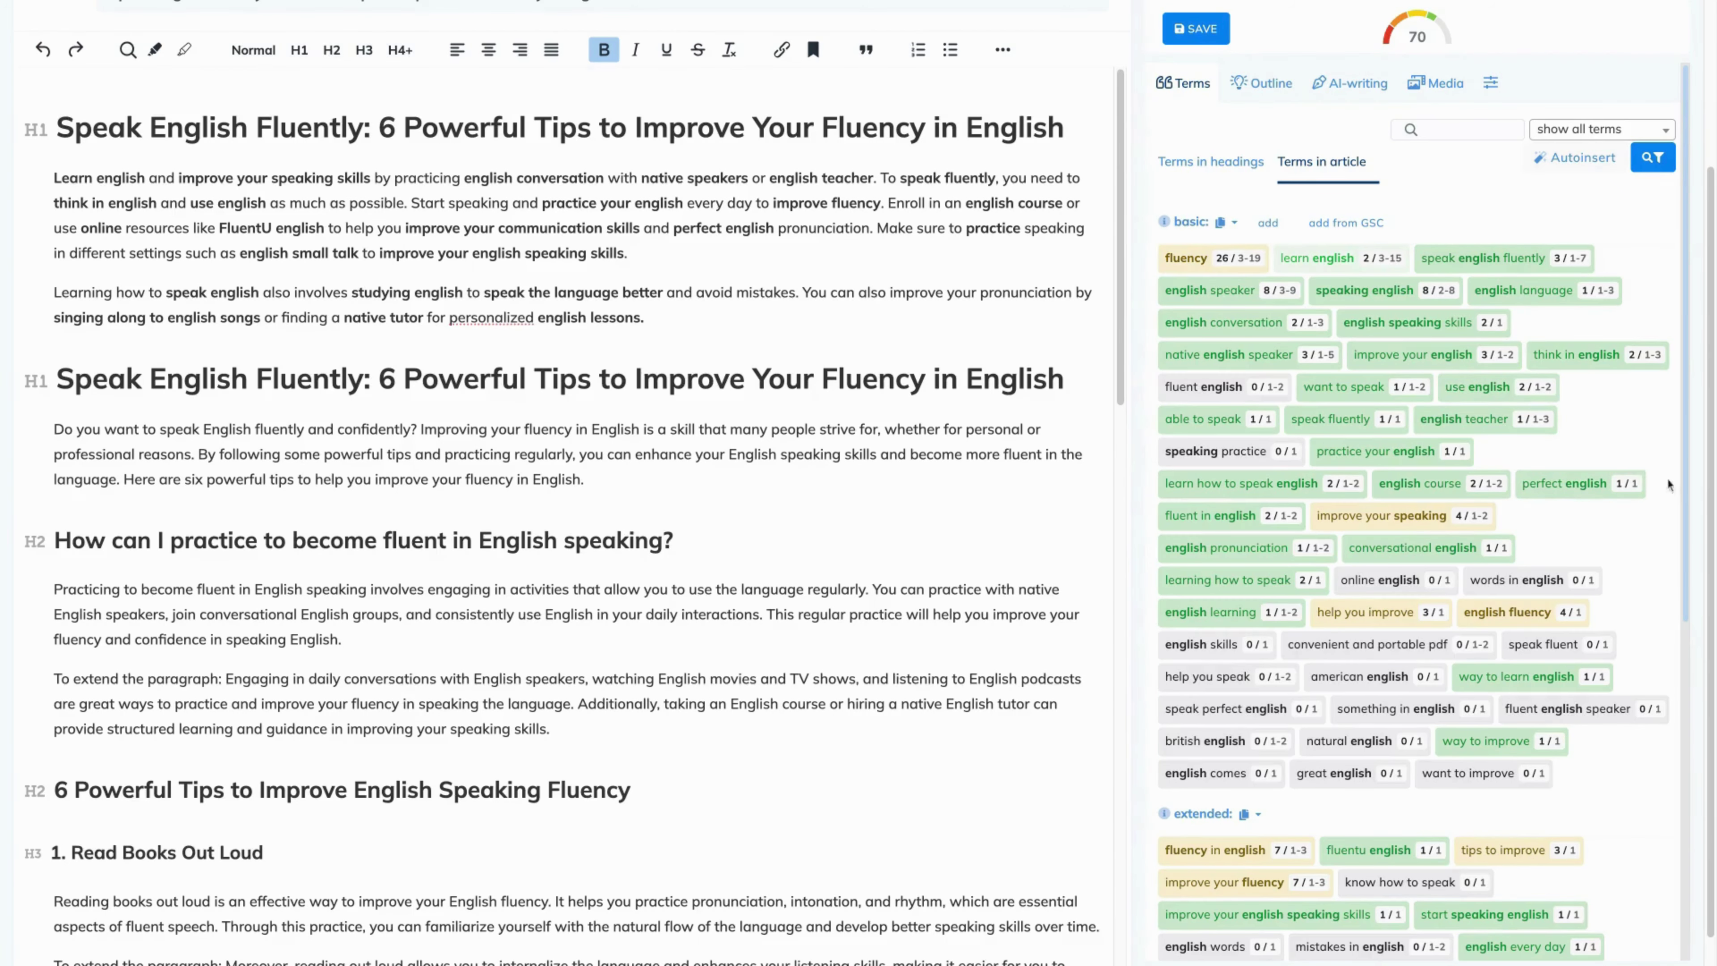
{"action": "scroll", "coordinate": [1615, 415], "scroll_direction": "down", "scroll_amount": 8}
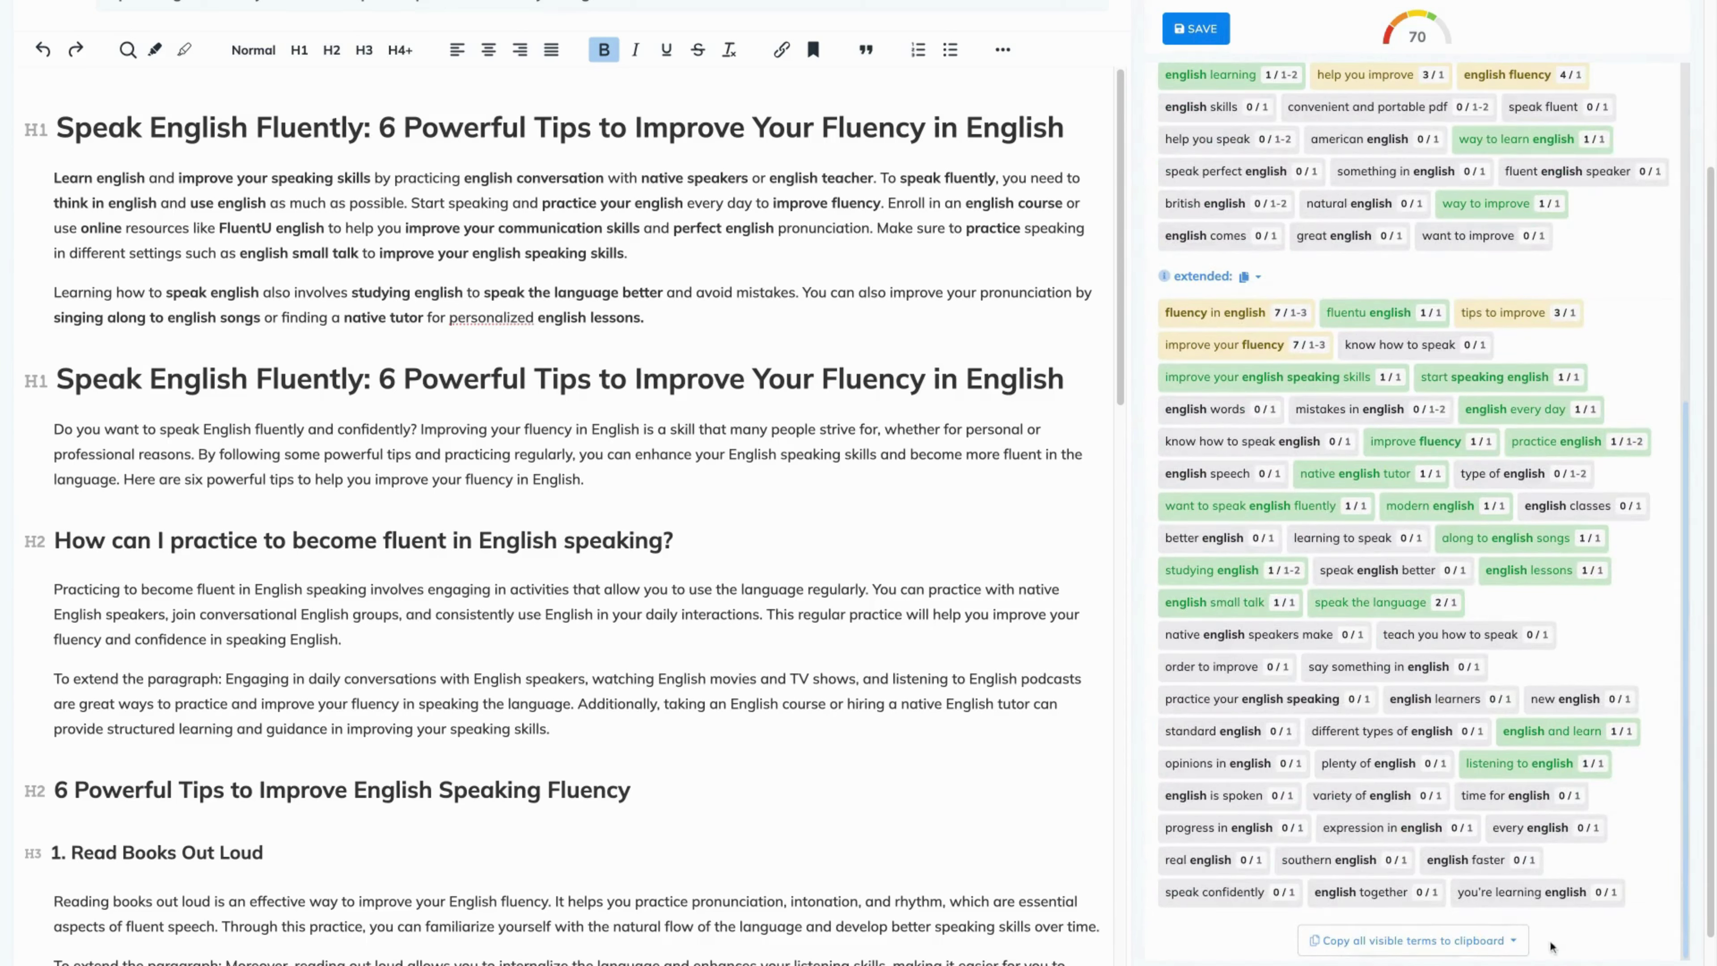
{"action": "left_click", "coordinate": [1517, 942]}
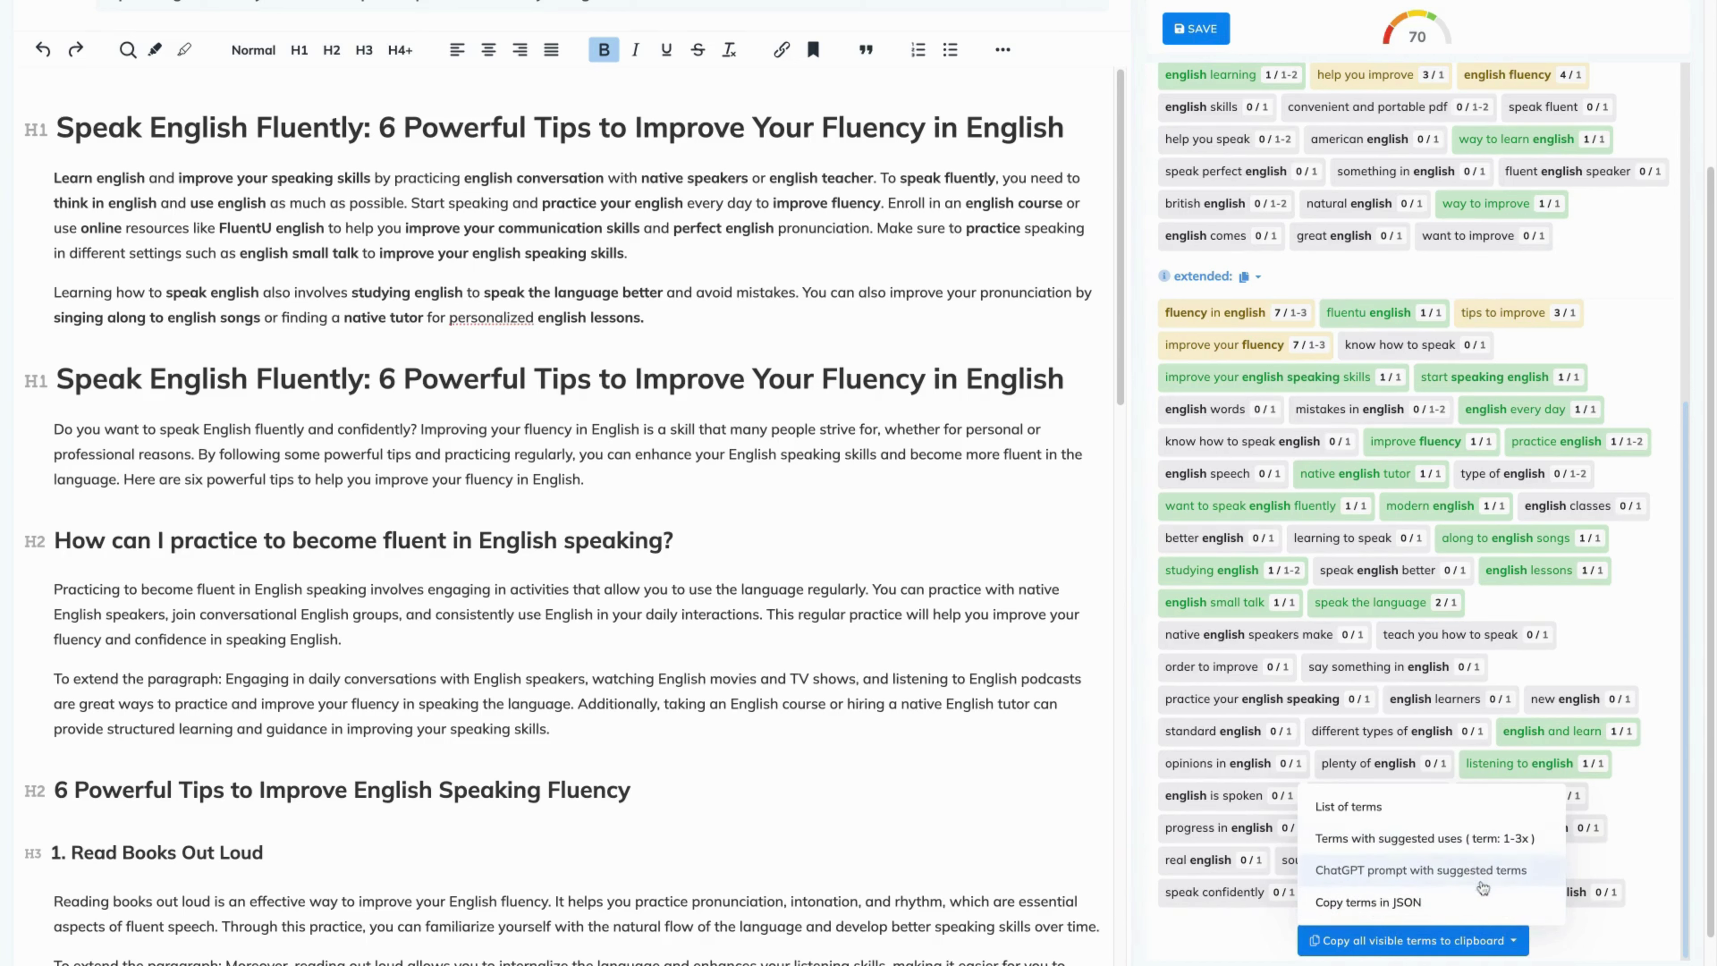
{"action": "left_click", "coordinate": [1585, 944]}
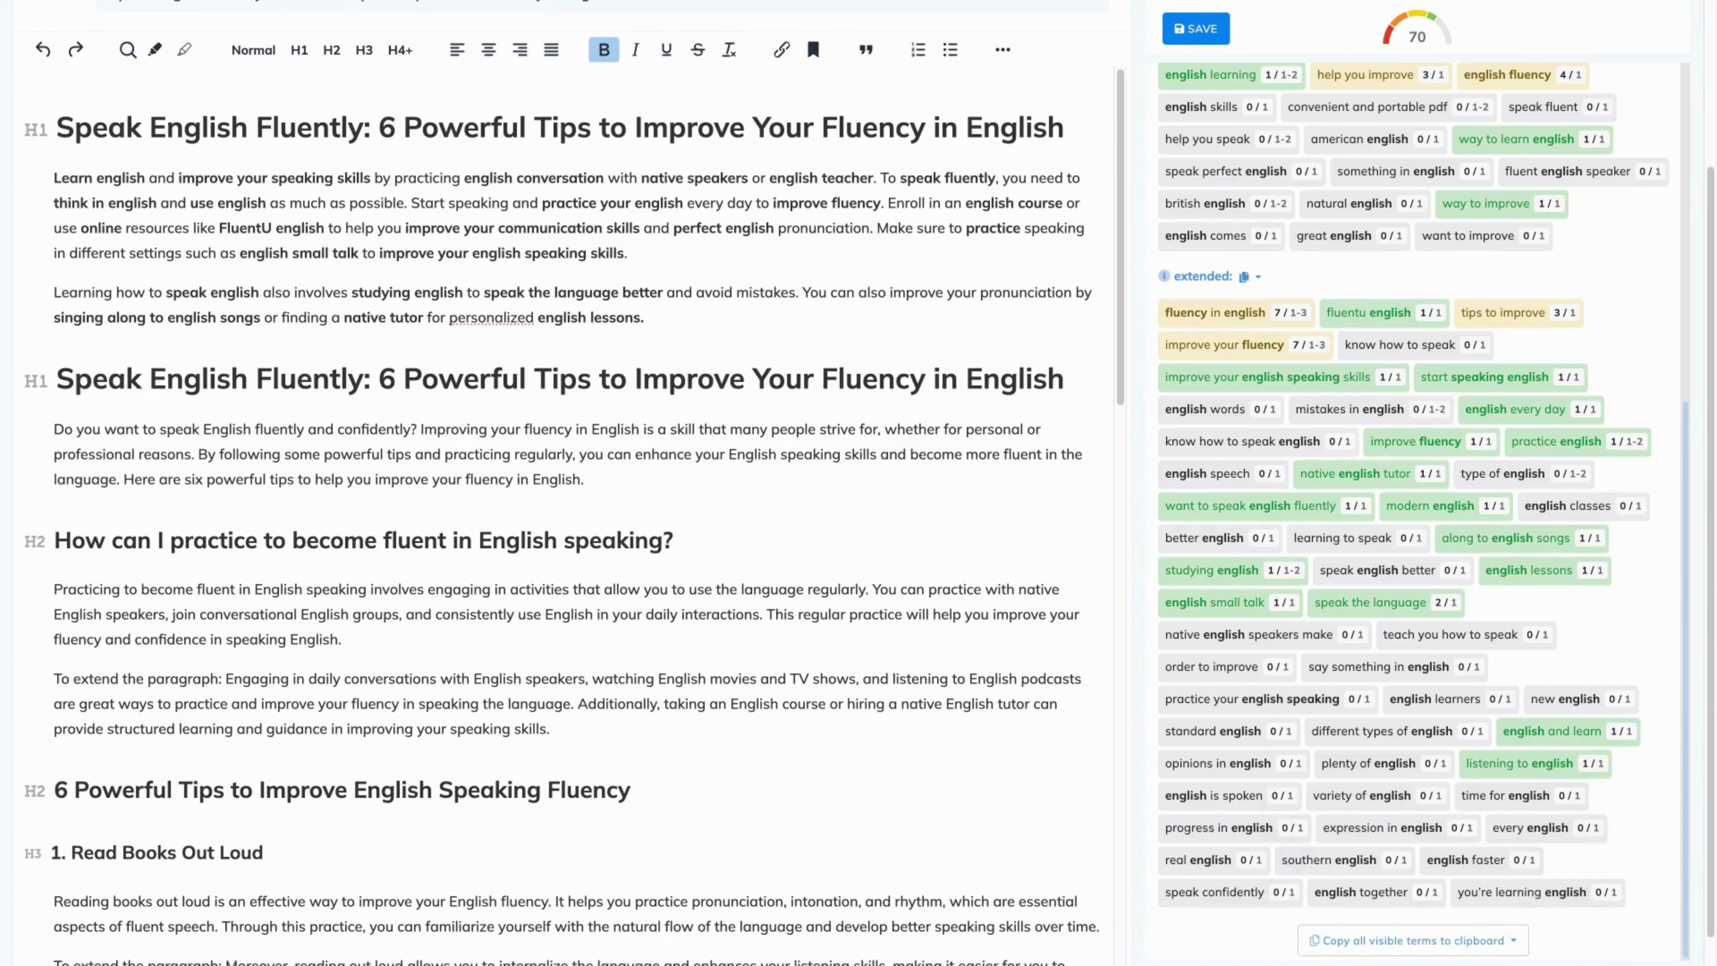
{"action": "scroll", "coordinate": [1417, 497], "scroll_direction": "up", "scroll_amount": 8}
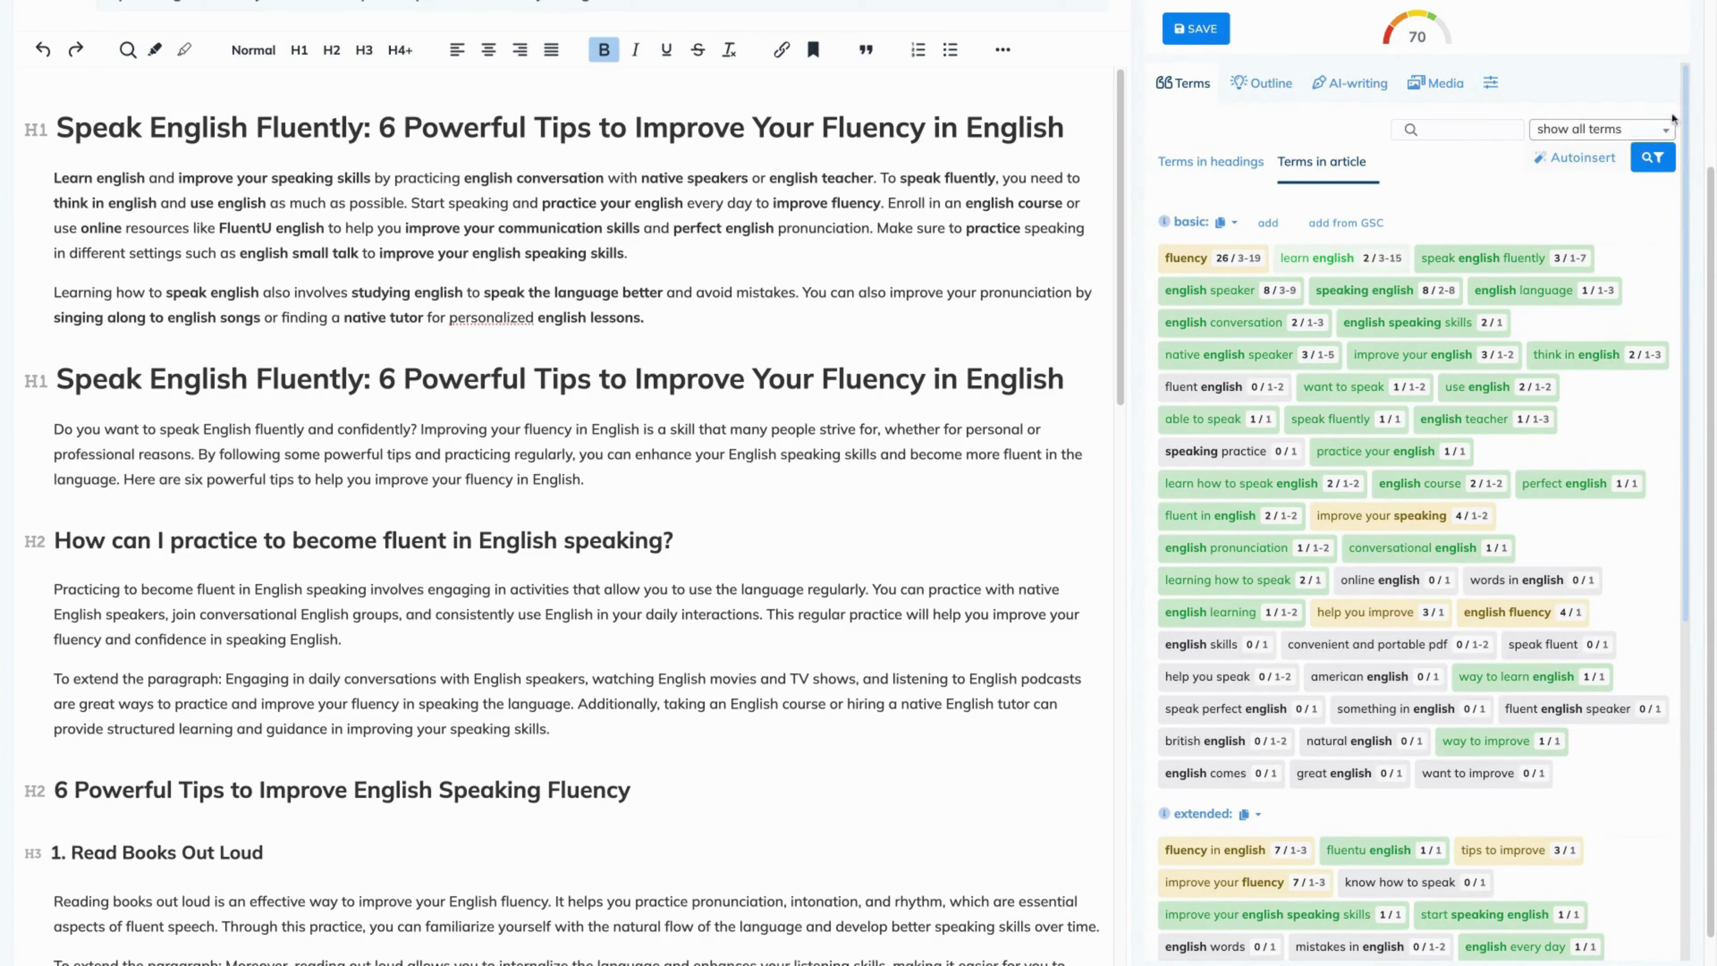
{"action": "left_click", "coordinate": [1667, 129]}
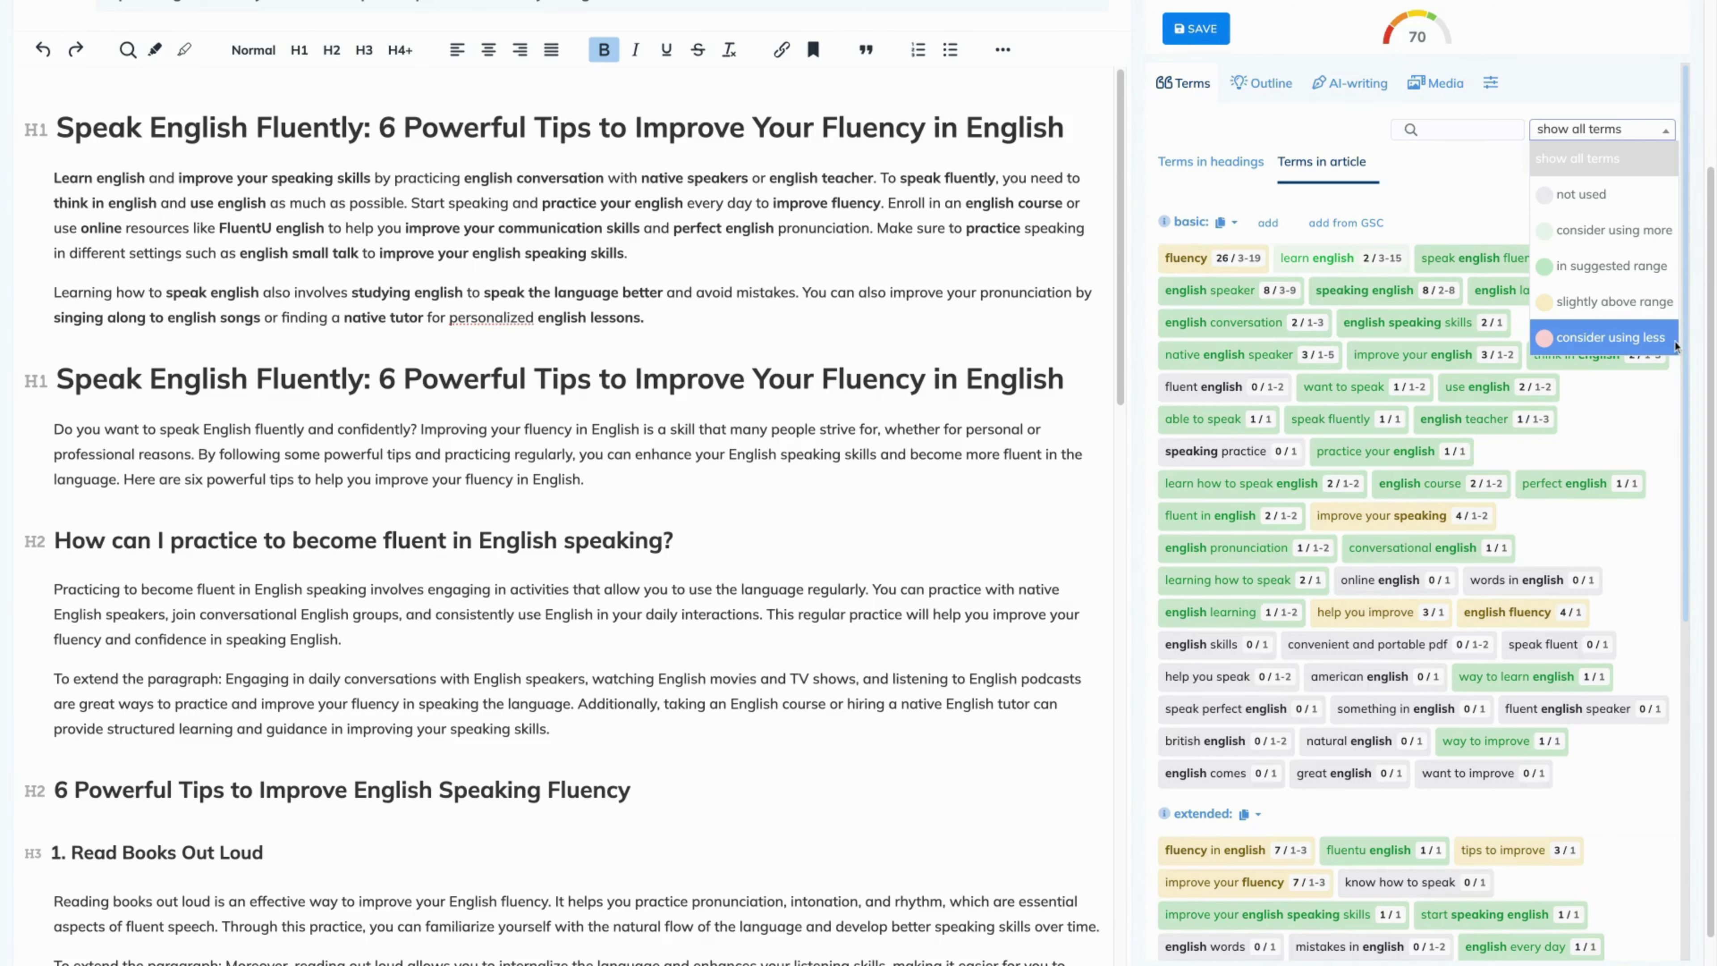
{"action": "left_click", "coordinate": [1627, 430]}
Step: Exclude the basic term "american english" from the article term suggestions
{"action": "scroll", "coordinate": [1413, 515], "scroll_direction": "down", "scroll_amount": 3}
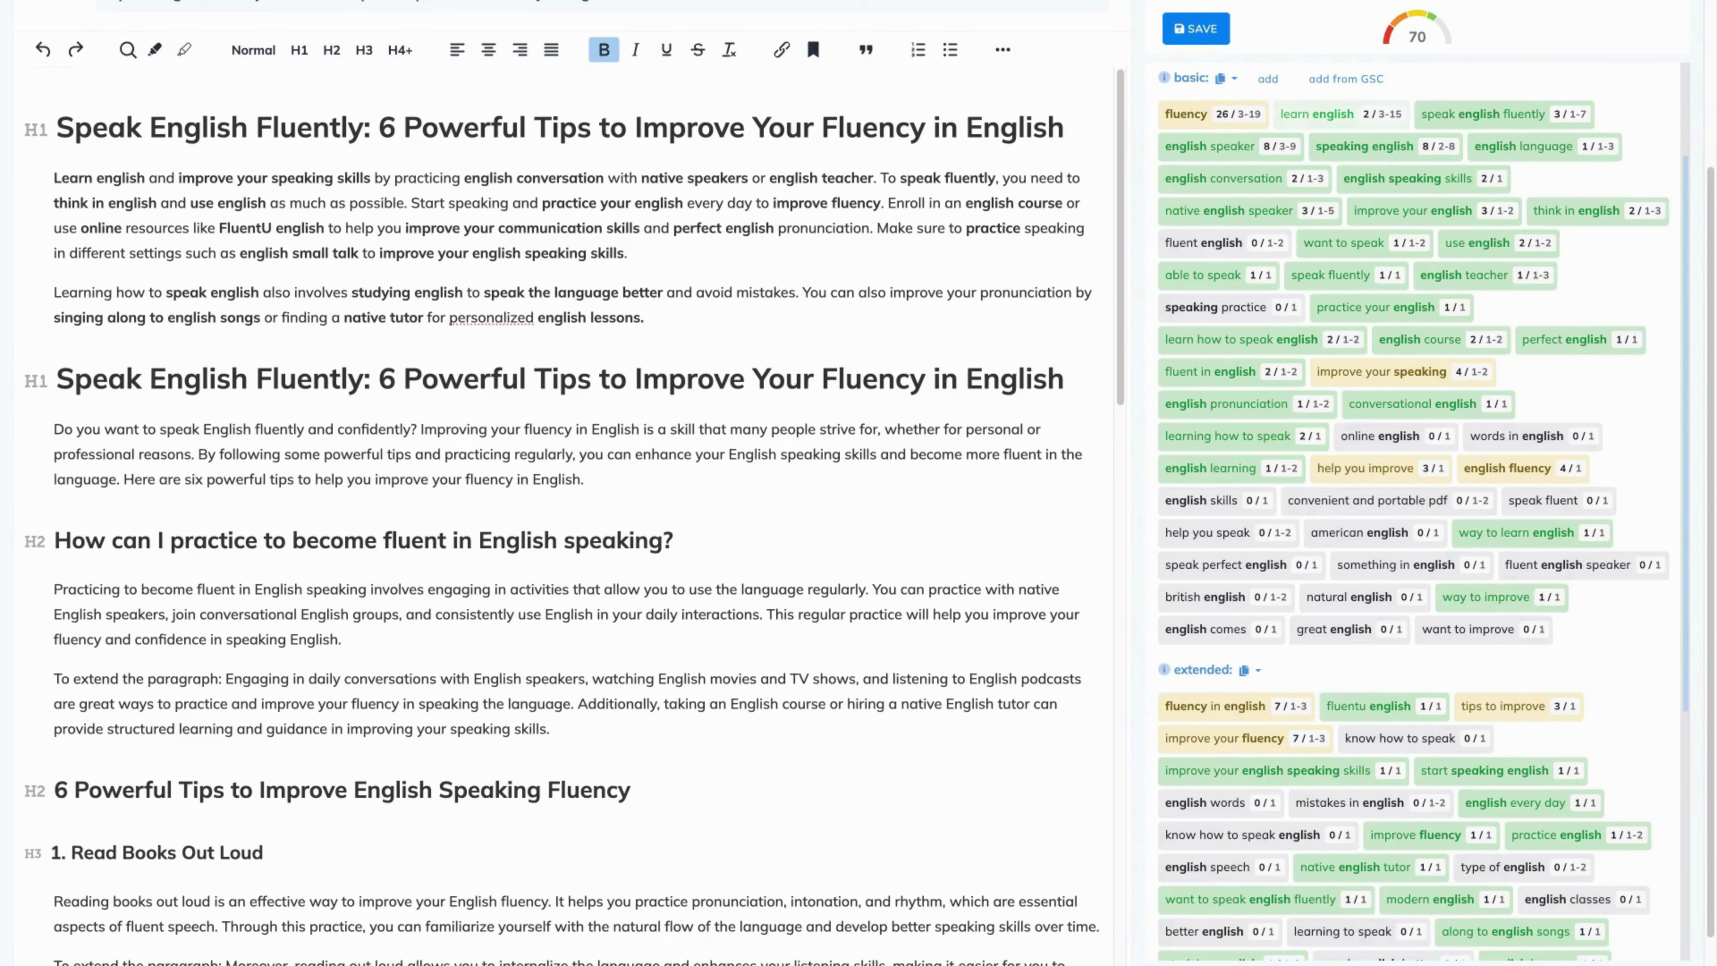
{"action": "scroll", "coordinate": [1414, 514], "scroll_direction": "down", "scroll_amount": 1}
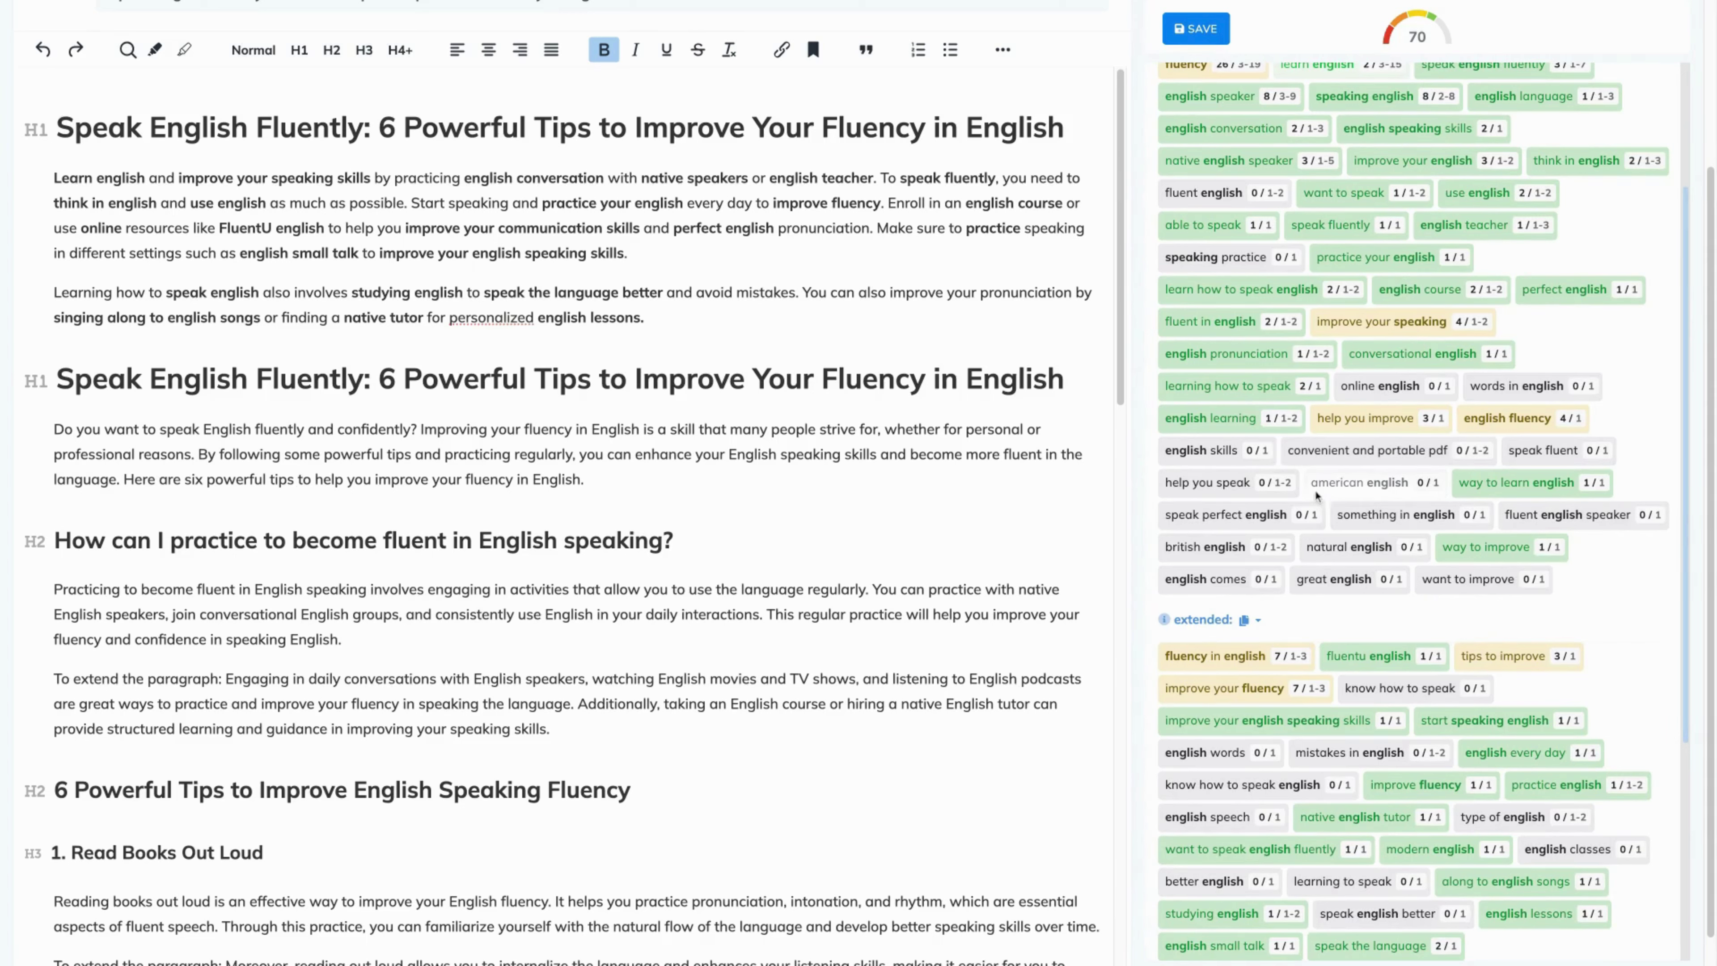
{"action": "mouse_move", "coordinate": [1421, 484]}
{"action": "left_click", "coordinate": [1378, 484]}
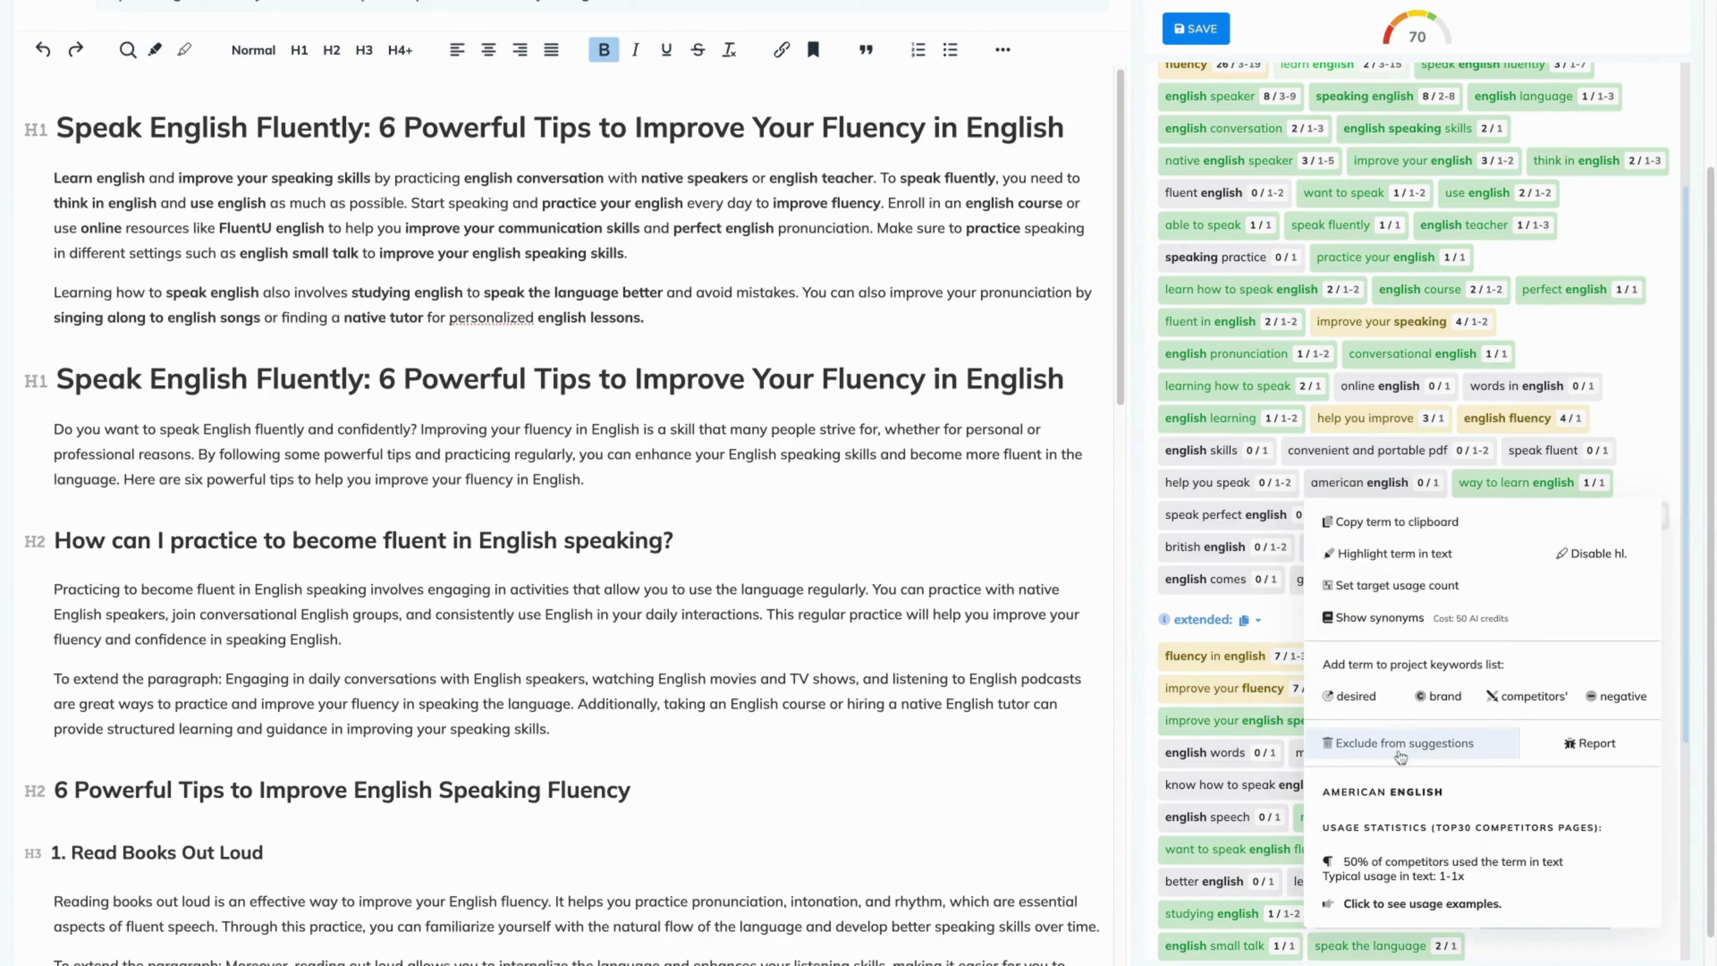
{"action": "left_click", "coordinate": [1473, 744]}
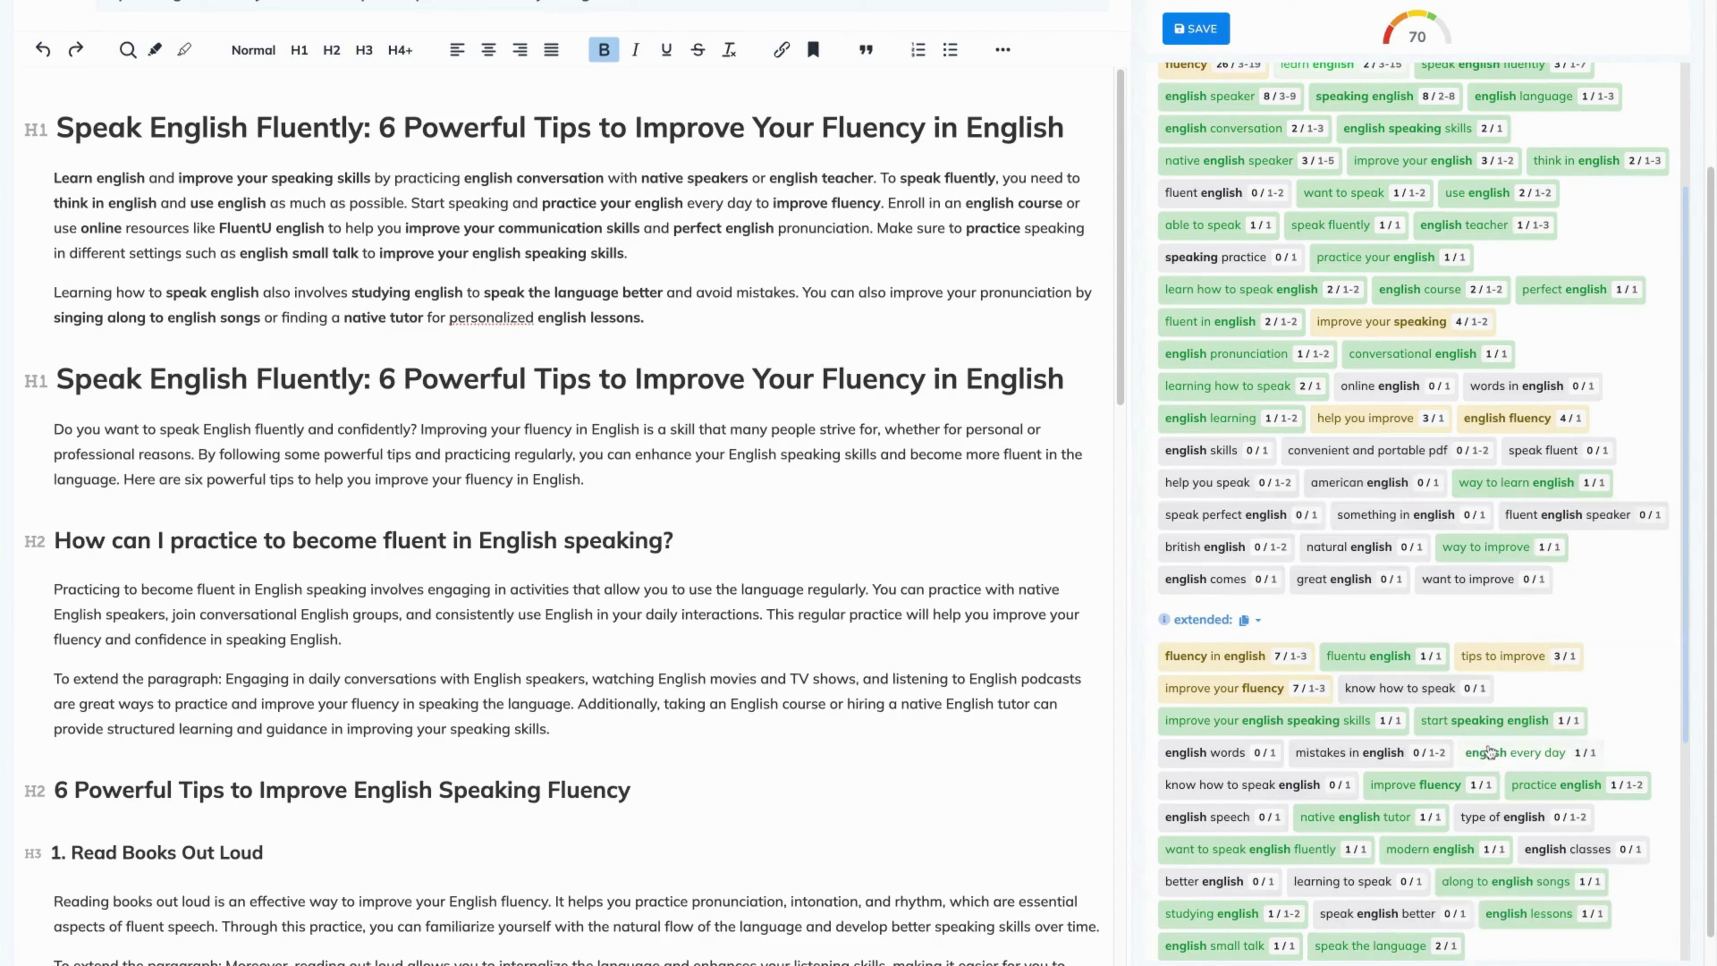
Step: Extend the H3 heading "1. Read Books Out Loud" with the unused heading term by adding "to Speak English Fluently"
{"action": "scroll", "coordinate": [1413, 507], "scroll_direction": "up", "scroll_amount": 2}
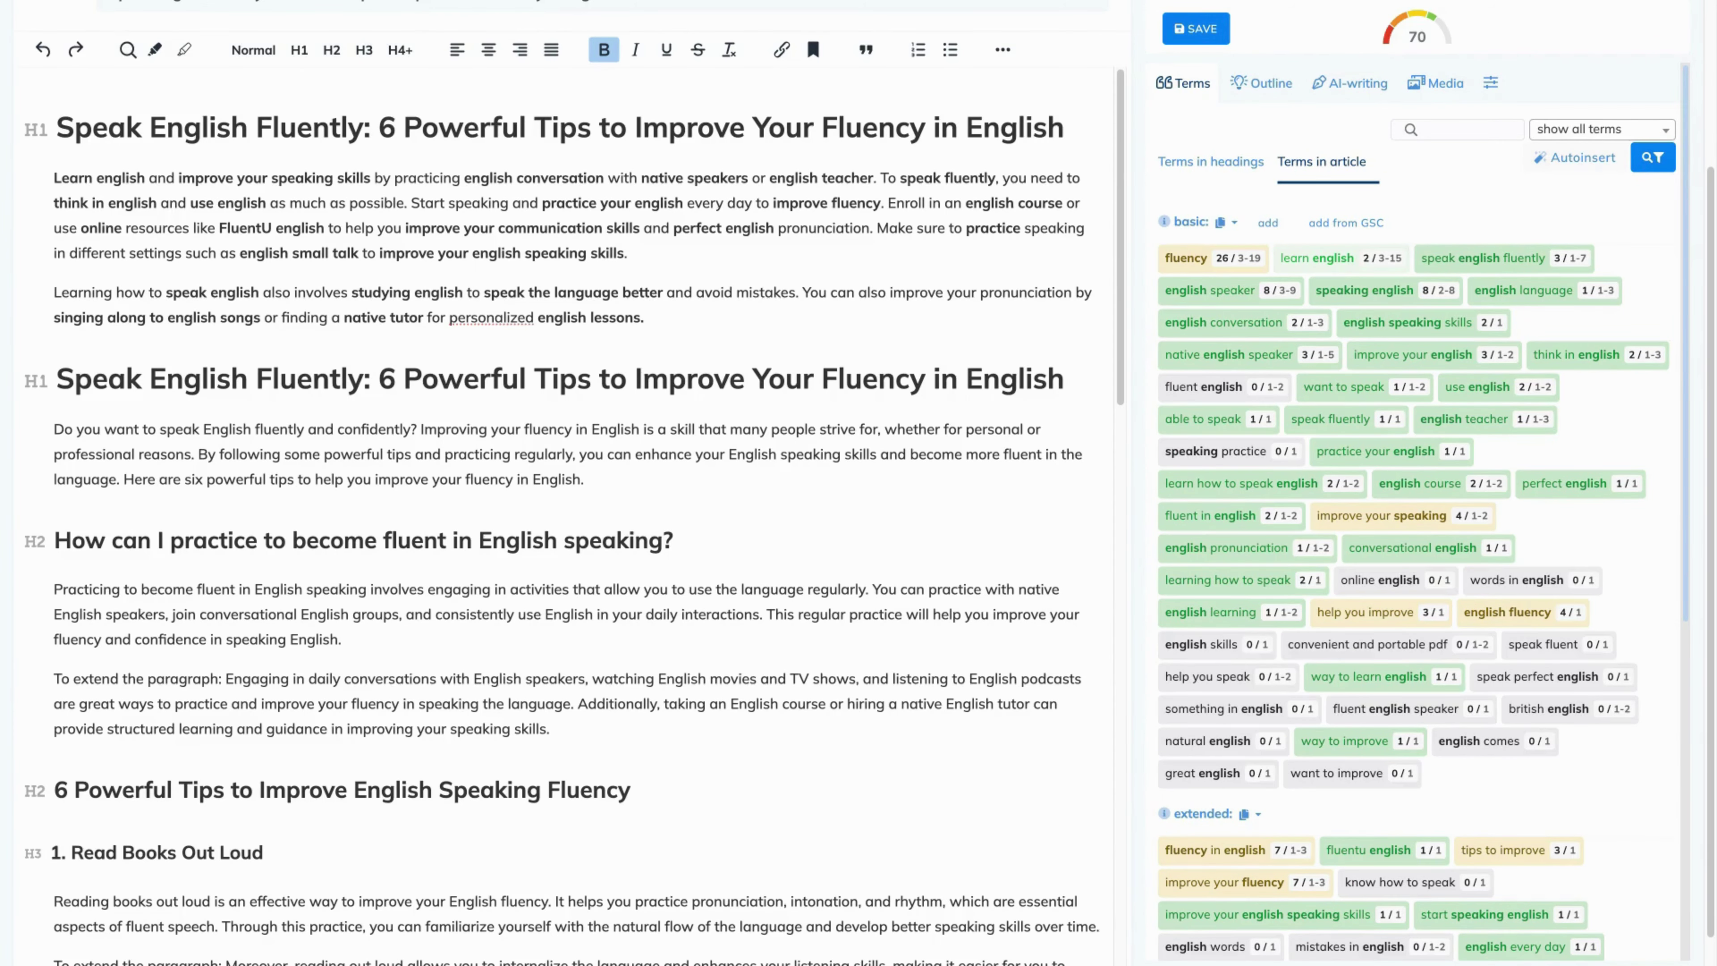
{"action": "scroll", "coordinate": [1002, 671], "scroll_direction": "up", "scroll_amount": 2}
{"action": "scroll", "coordinate": [1002, 671], "scroll_direction": "down", "scroll_amount": 1}
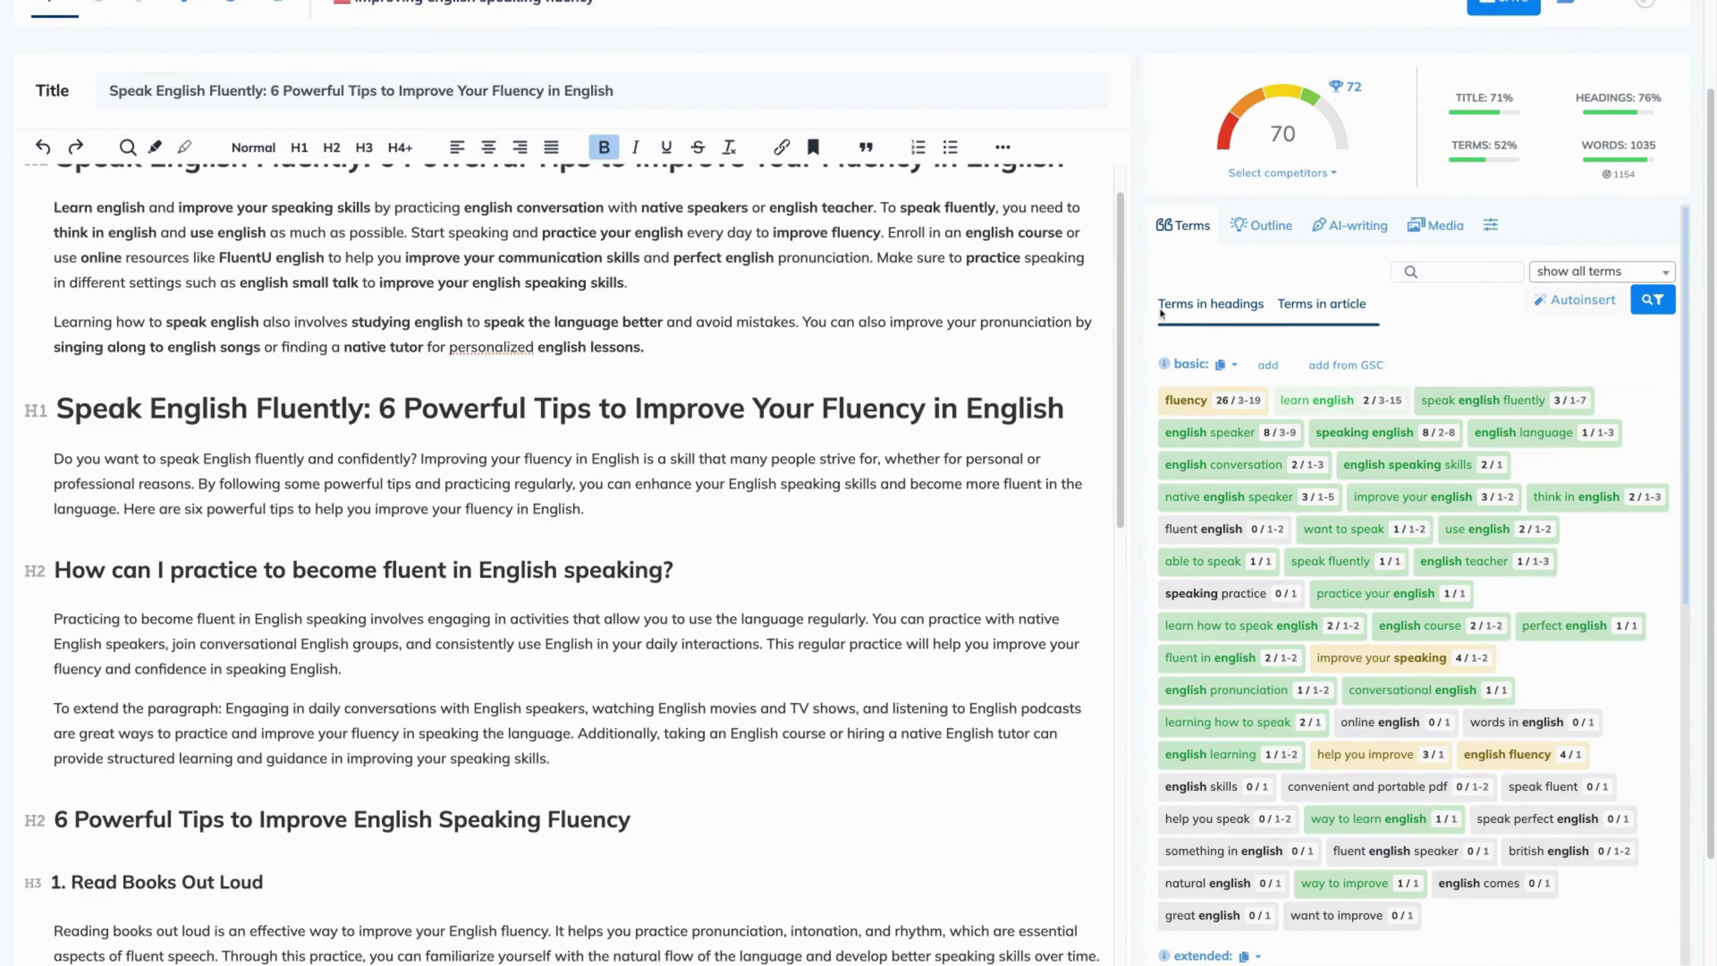
{"action": "left_click", "coordinate": [1180, 305]}
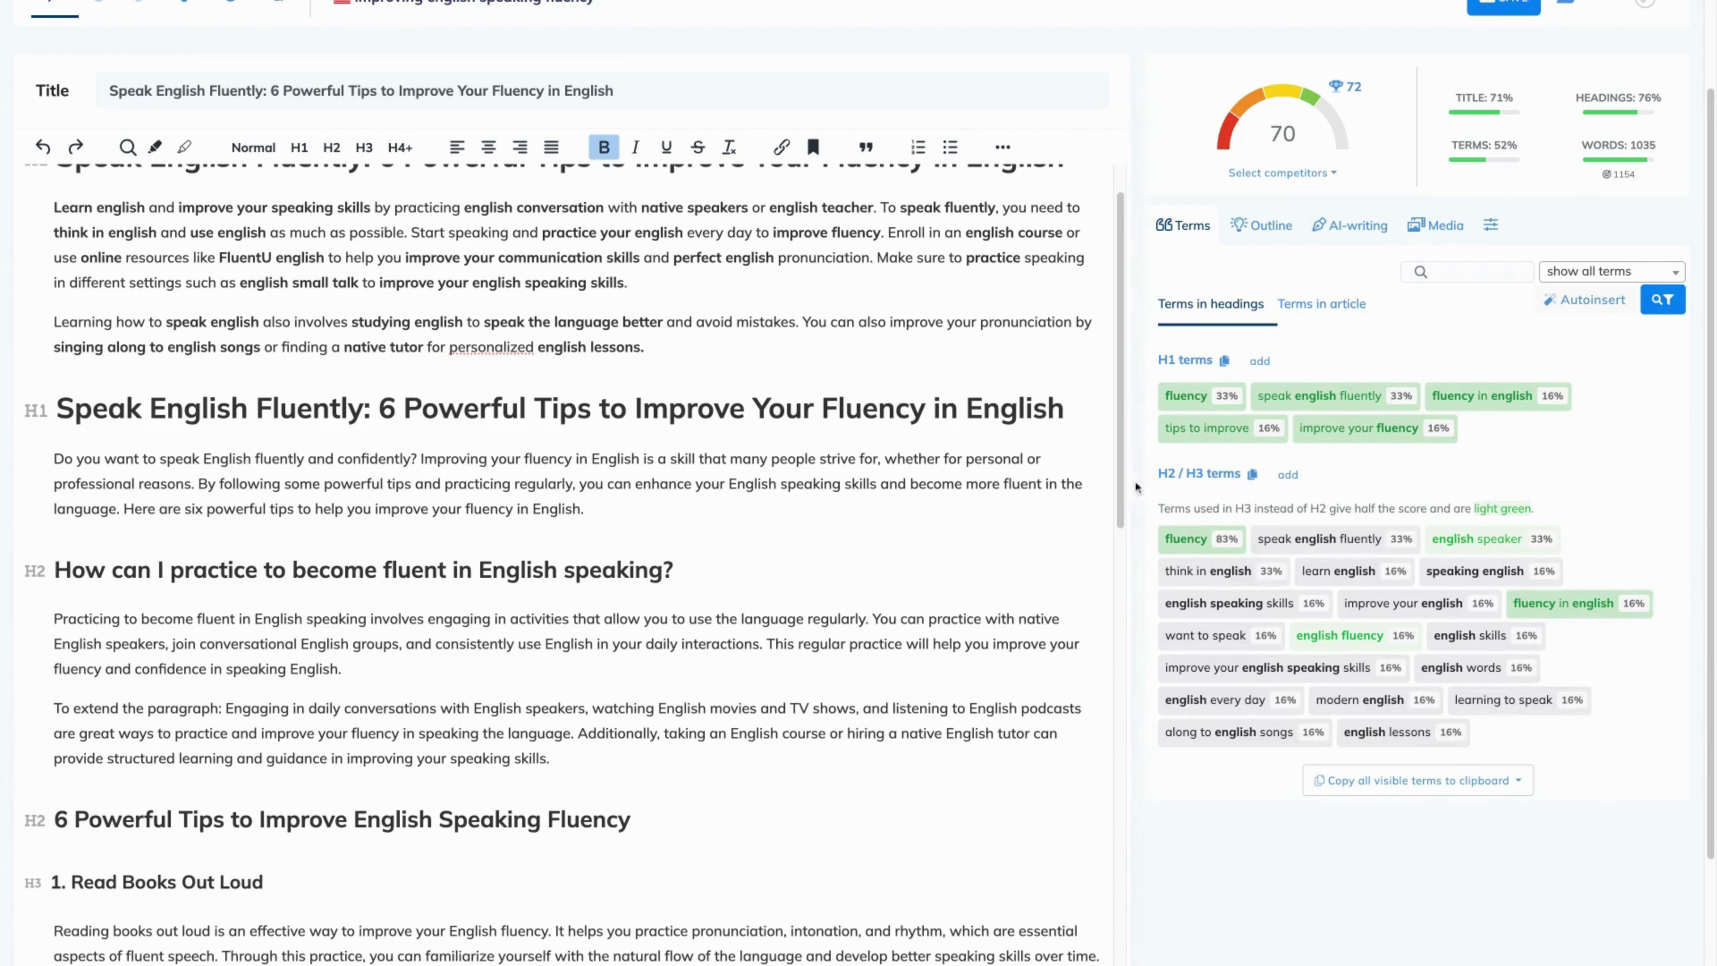
{"action": "scroll", "coordinate": [548, 699], "scroll_direction": "down", "scroll_amount": 5}
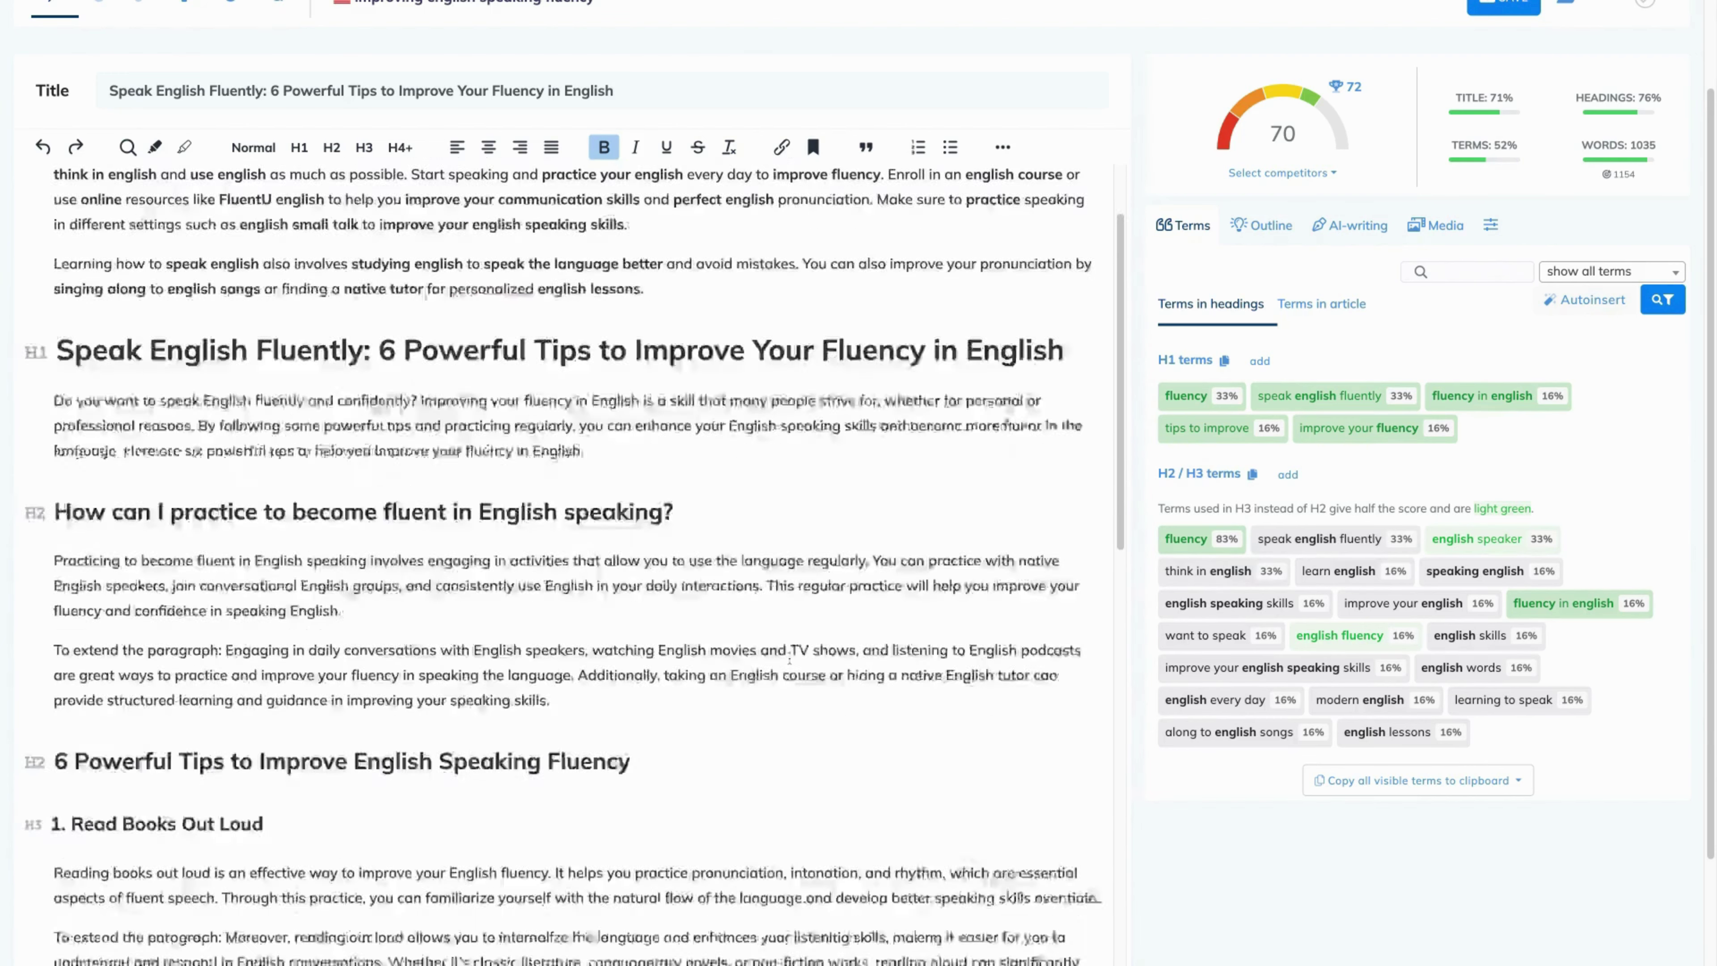
{"action": "left_click", "coordinate": [287, 554]}
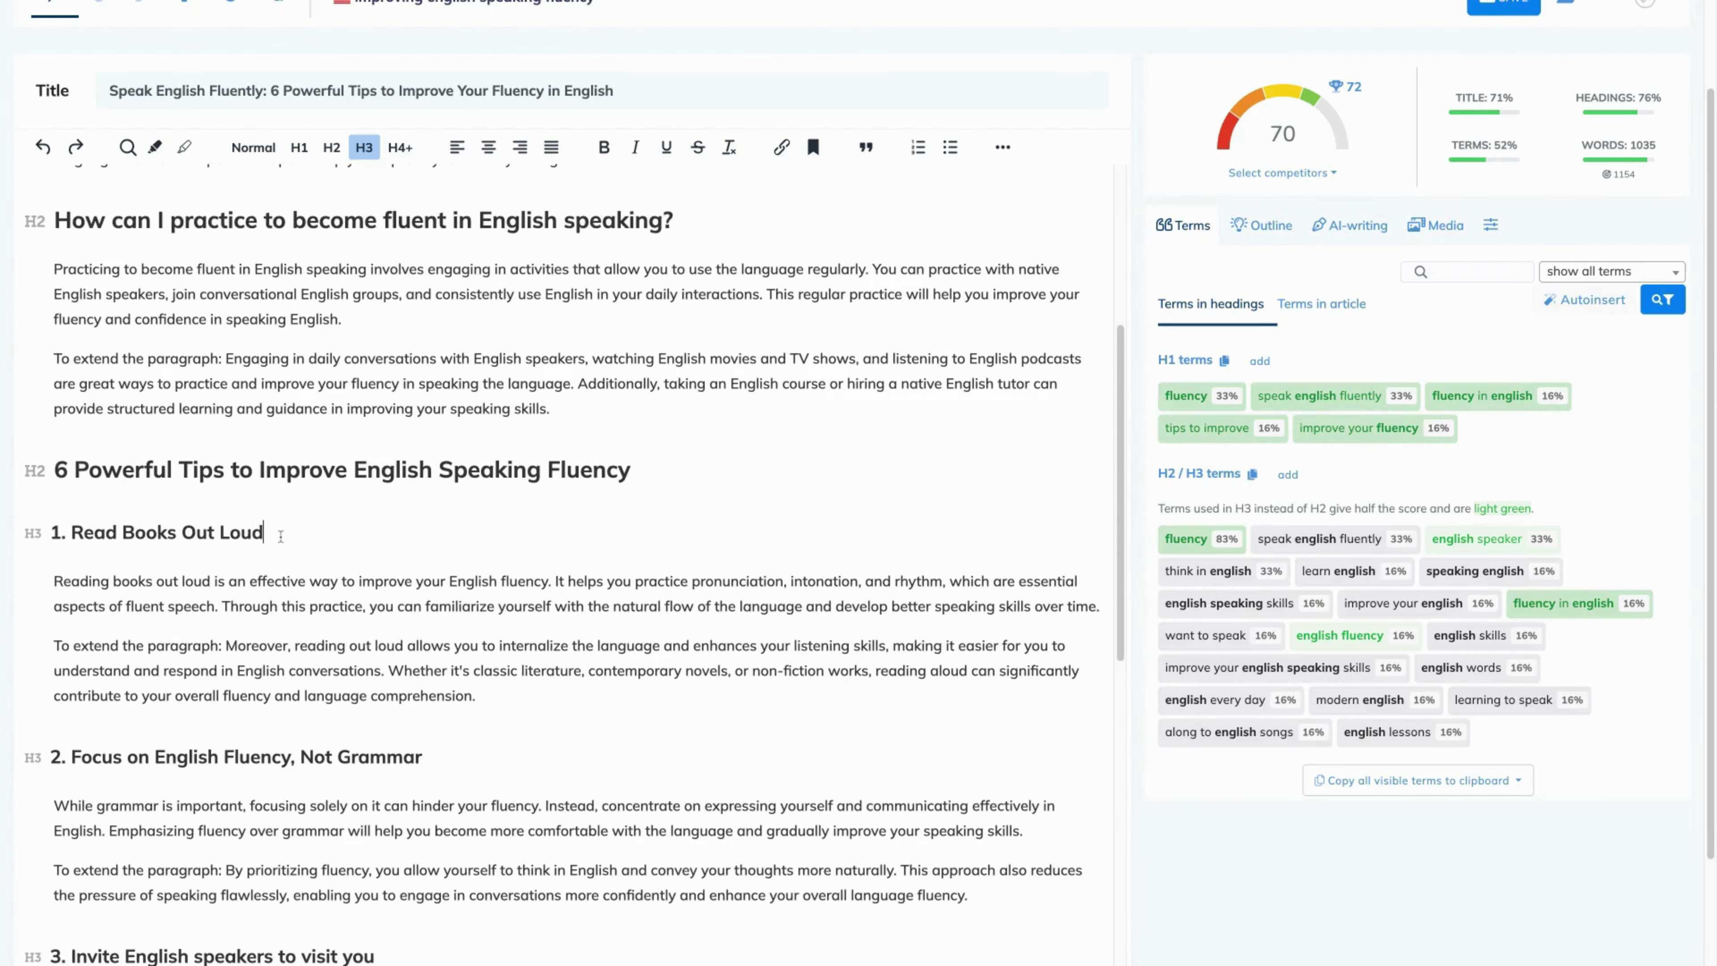
{"action": "type", "text": "to Speak English Fluently"}
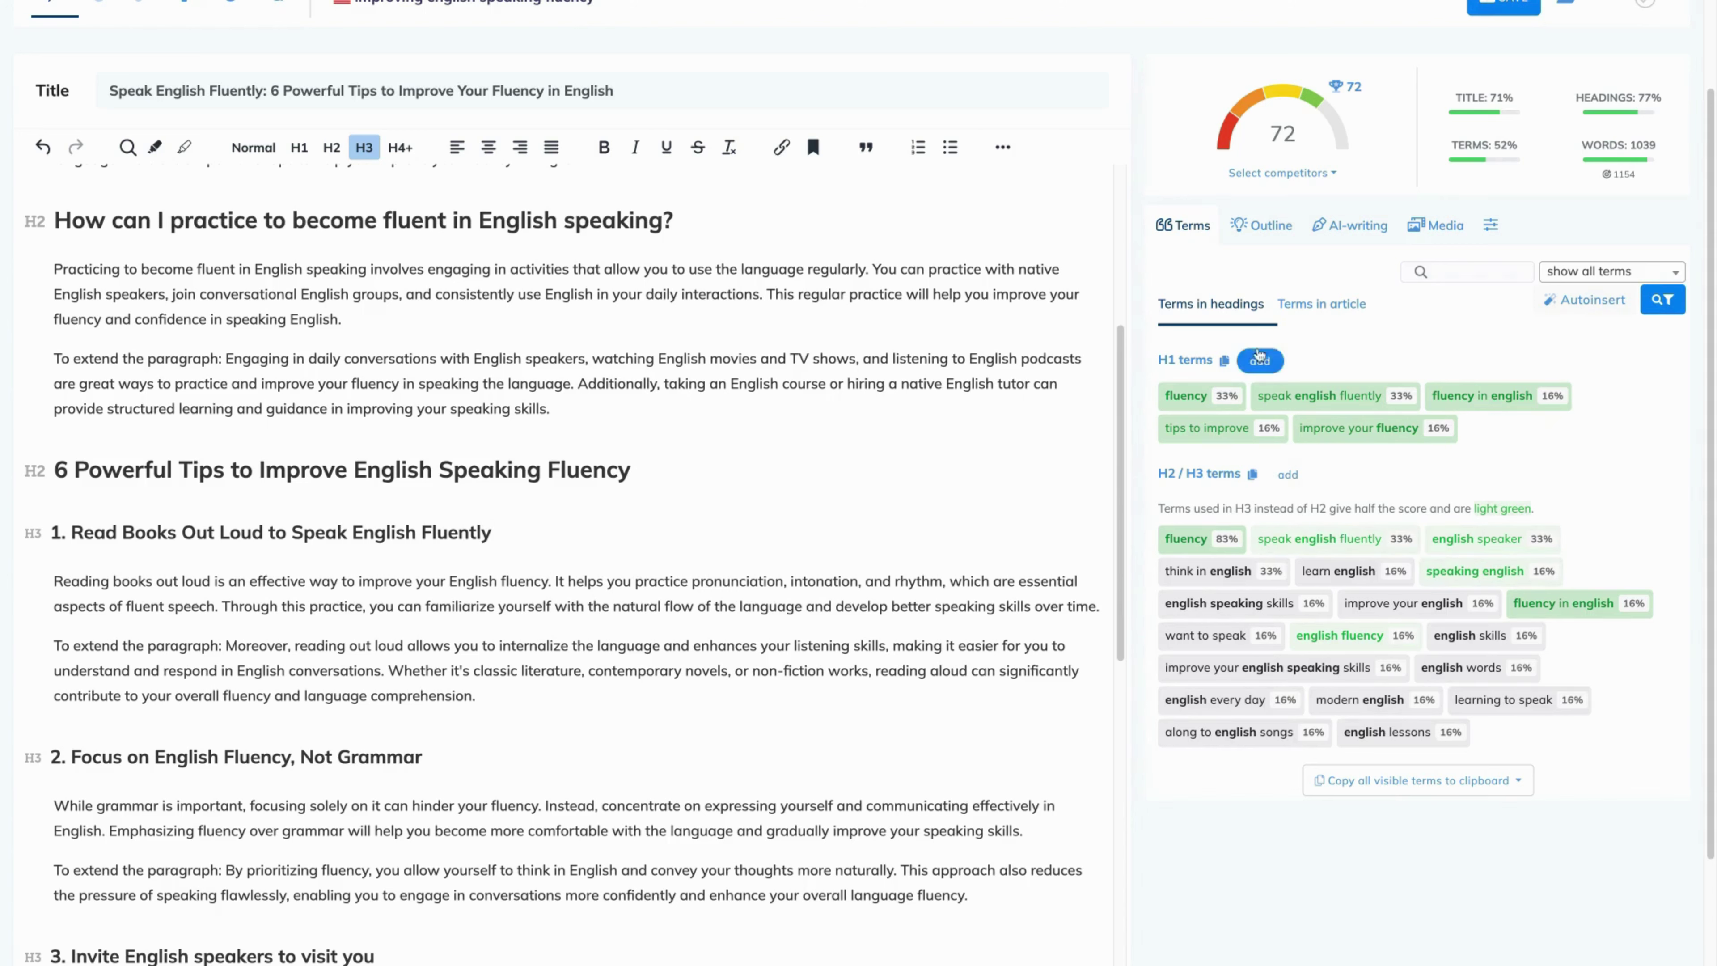
Step: Autoinsert unused terms into the article text, accept the offered replacements starting with "improve your speaking skills", and close the suggestions
{"action": "left_click", "coordinate": [1321, 309]}
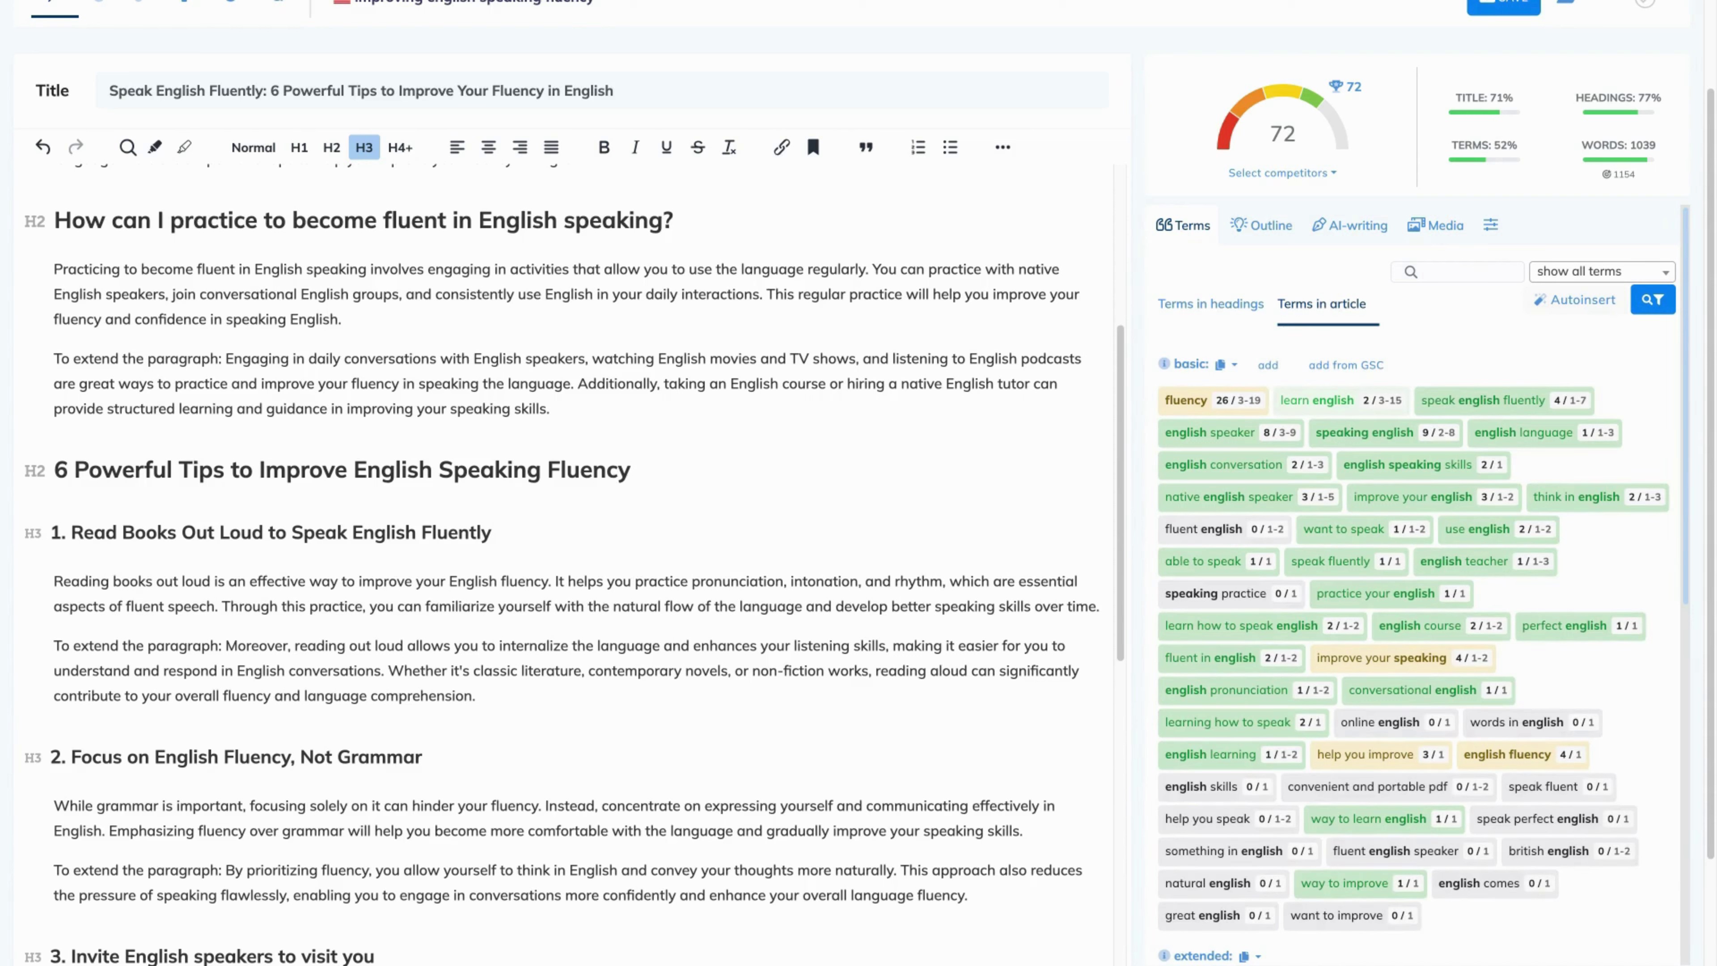
{"action": "left_click", "coordinate": [1586, 310]}
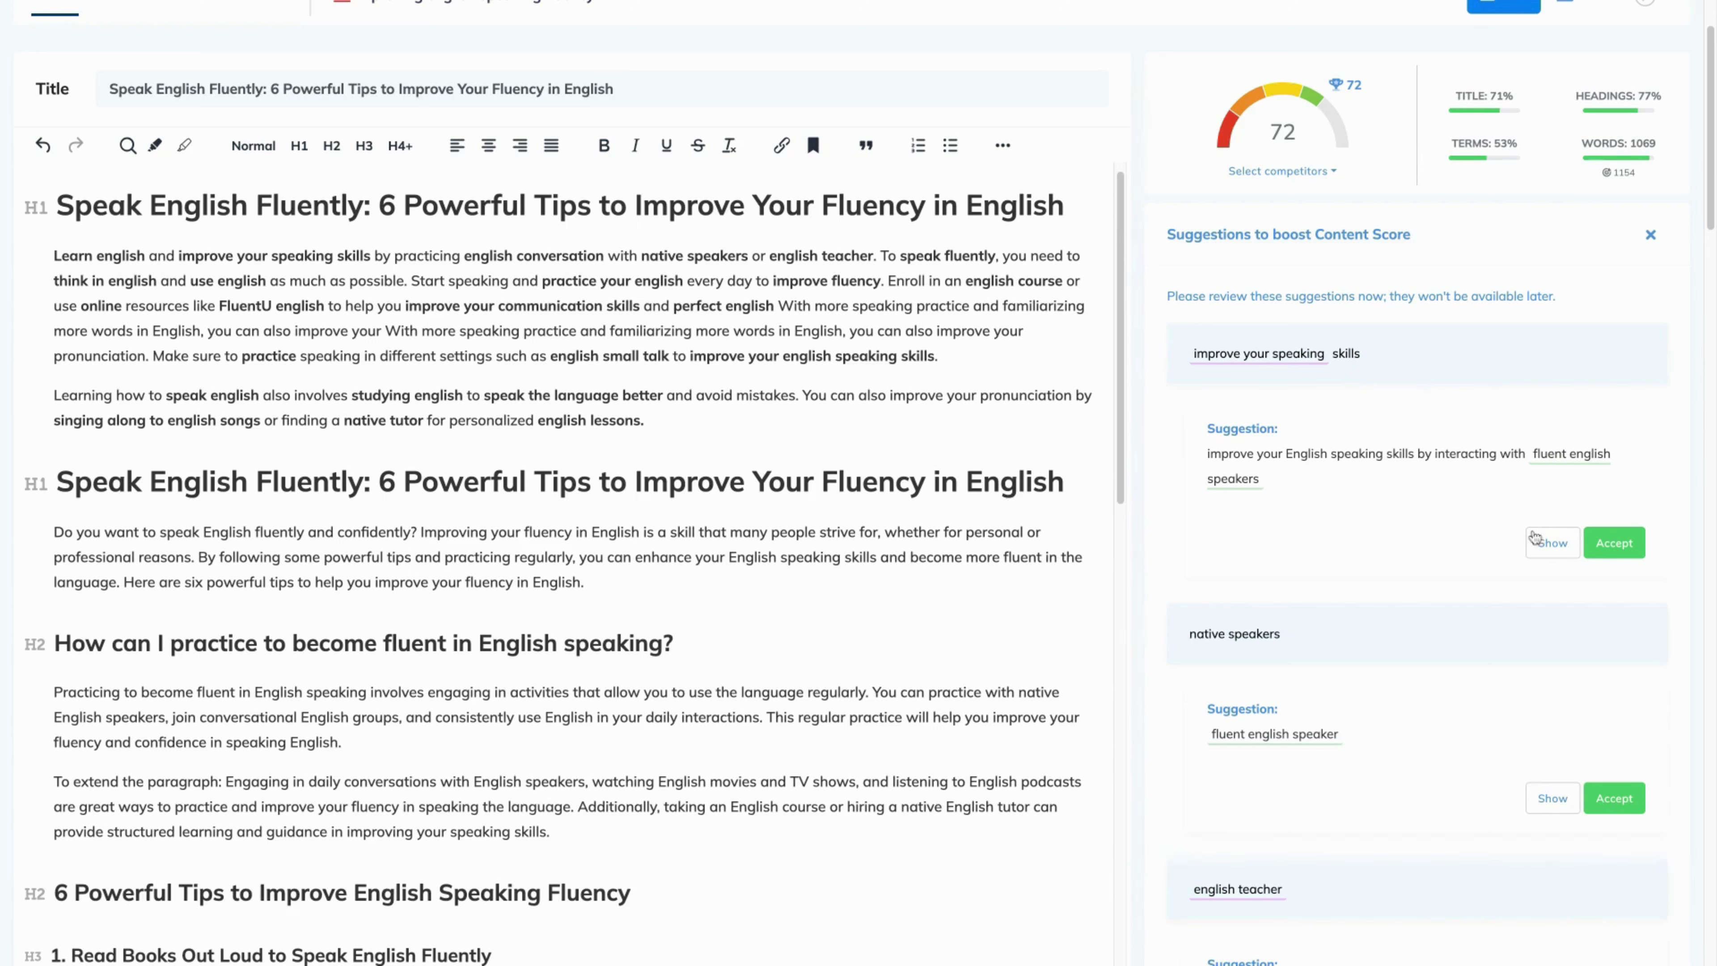
{"action": "left_click", "coordinate": [1550, 543]}
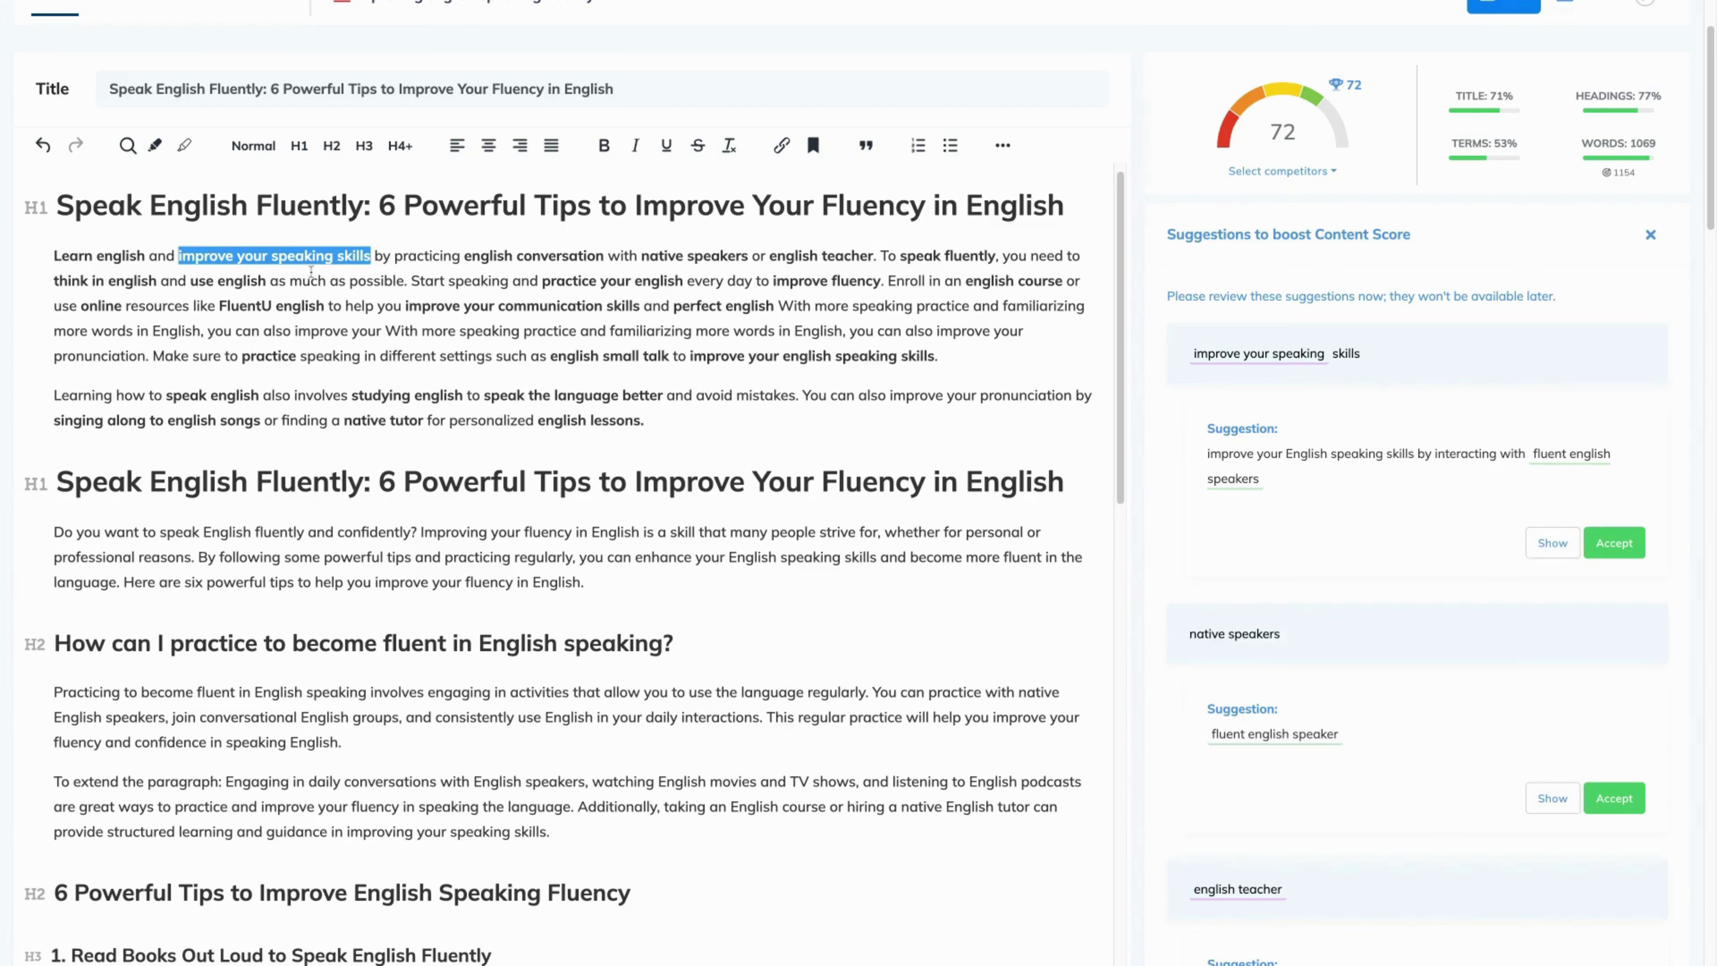
{"action": "left_click", "coordinate": [1615, 543]}
{"action": "scroll", "coordinate": [1455, 677], "scroll_direction": "down", "scroll_amount": 1}
{"action": "left_click", "coordinate": [1618, 534]}
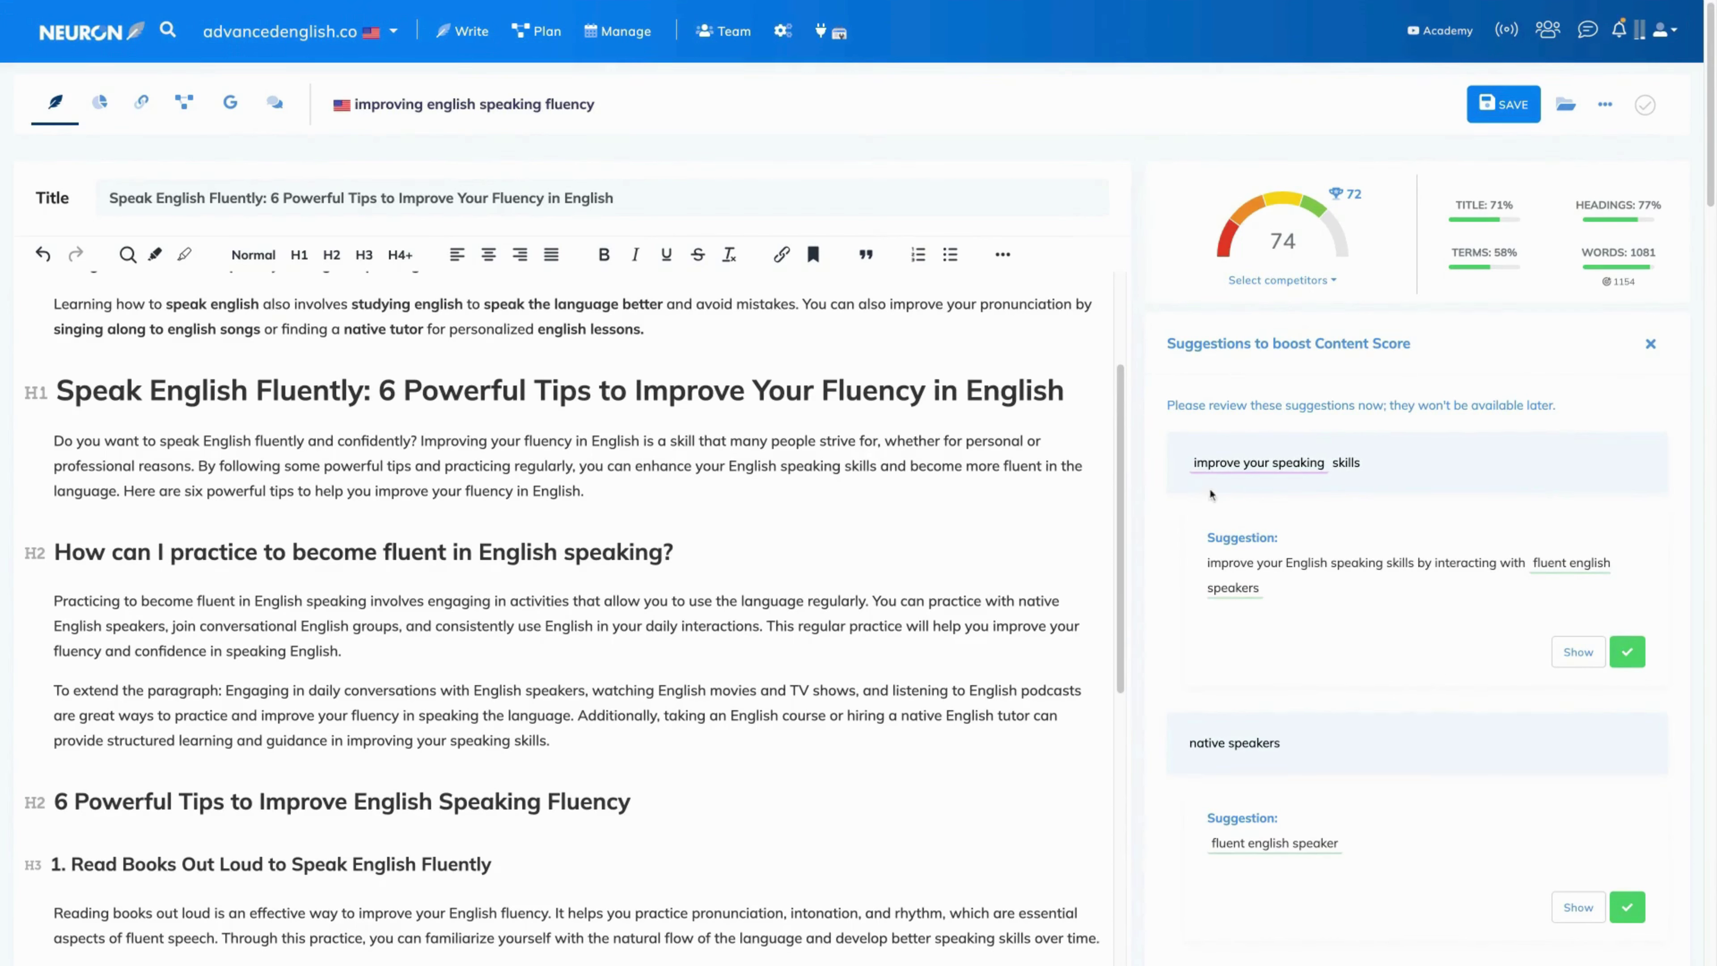
{"action": "left_click_drag", "start_coordinate": [1209, 563], "coordinate": [1260, 587]}
{"action": "left_click", "coordinate": [1219, 588]}
{"action": "left_click", "coordinate": [1650, 346]}
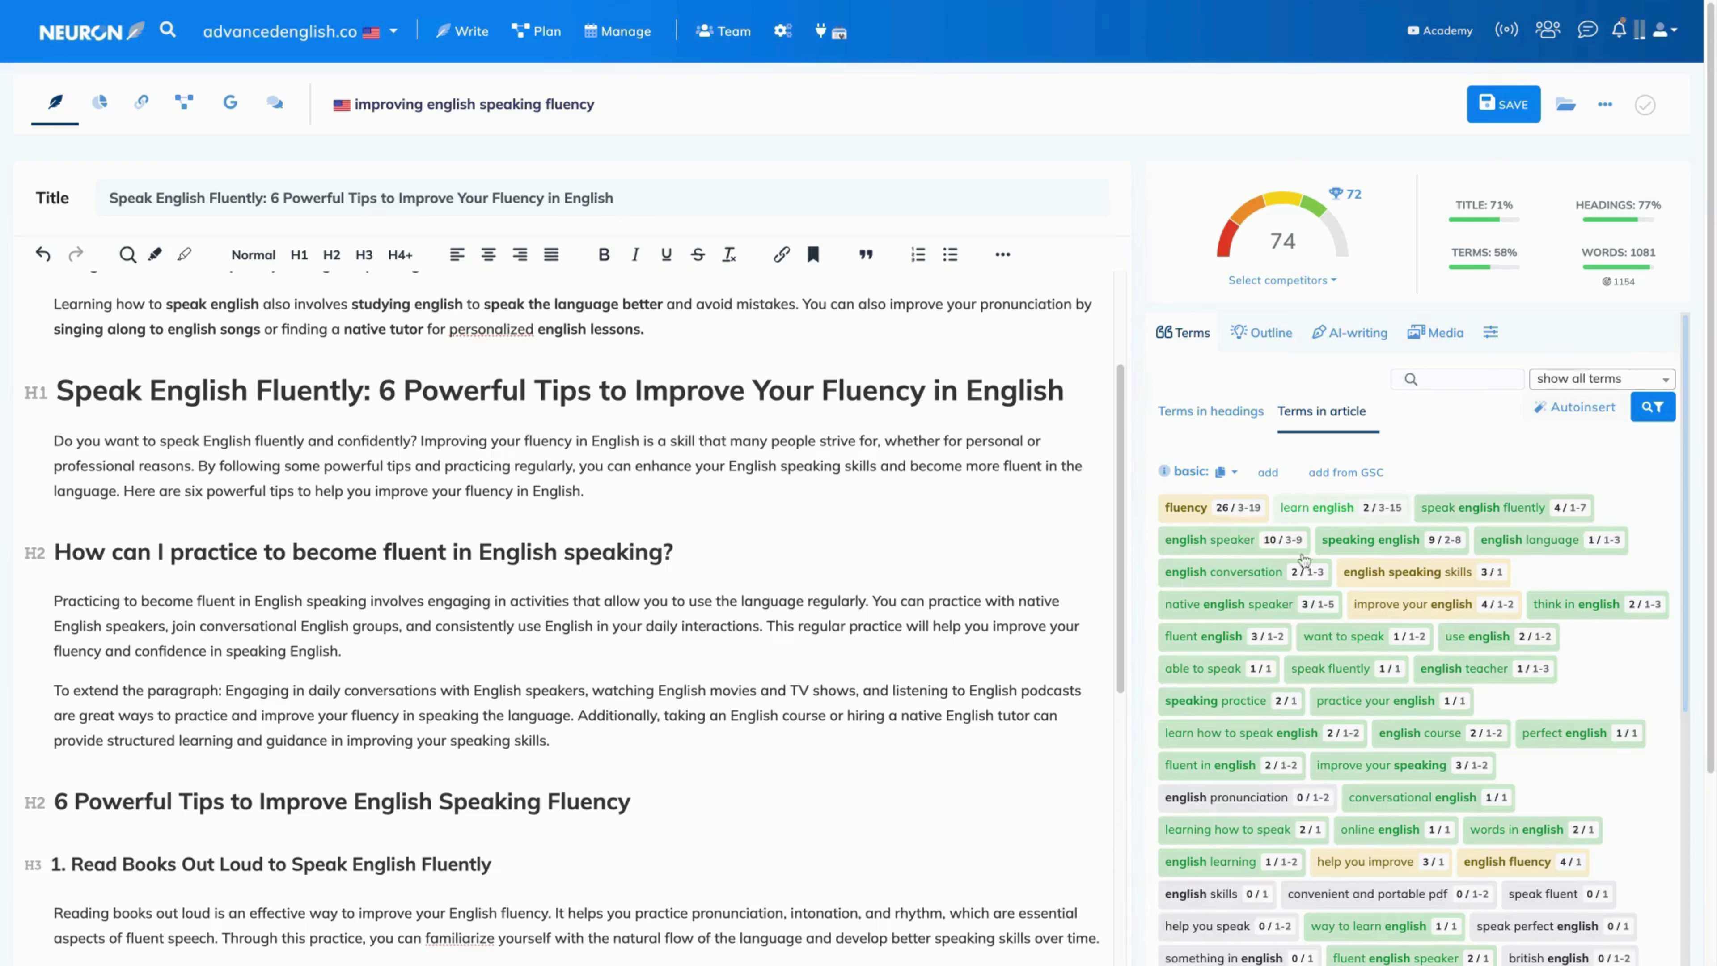
Step: Generate an FAQ with unused terms on a new line at the end of the article, using the neutral tone of voice
{"action": "left_click", "coordinate": [1352, 334]}
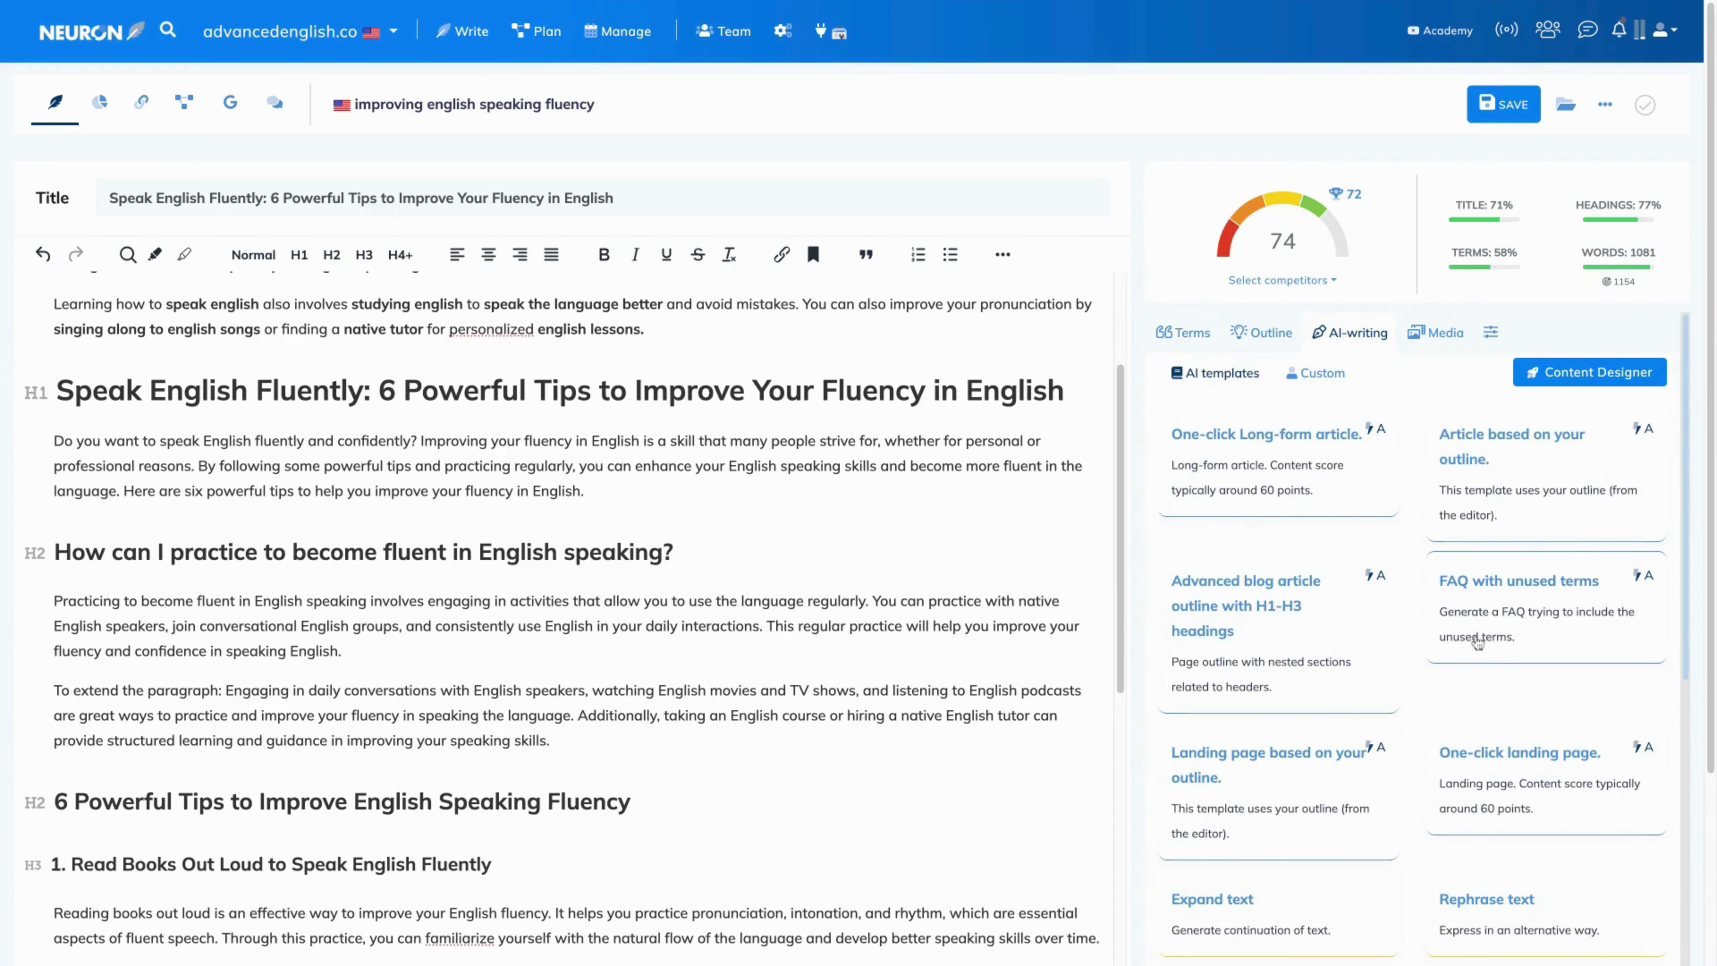
{"action": "scroll", "coordinate": [1077, 785], "scroll_direction": "down", "scroll_amount": 15}
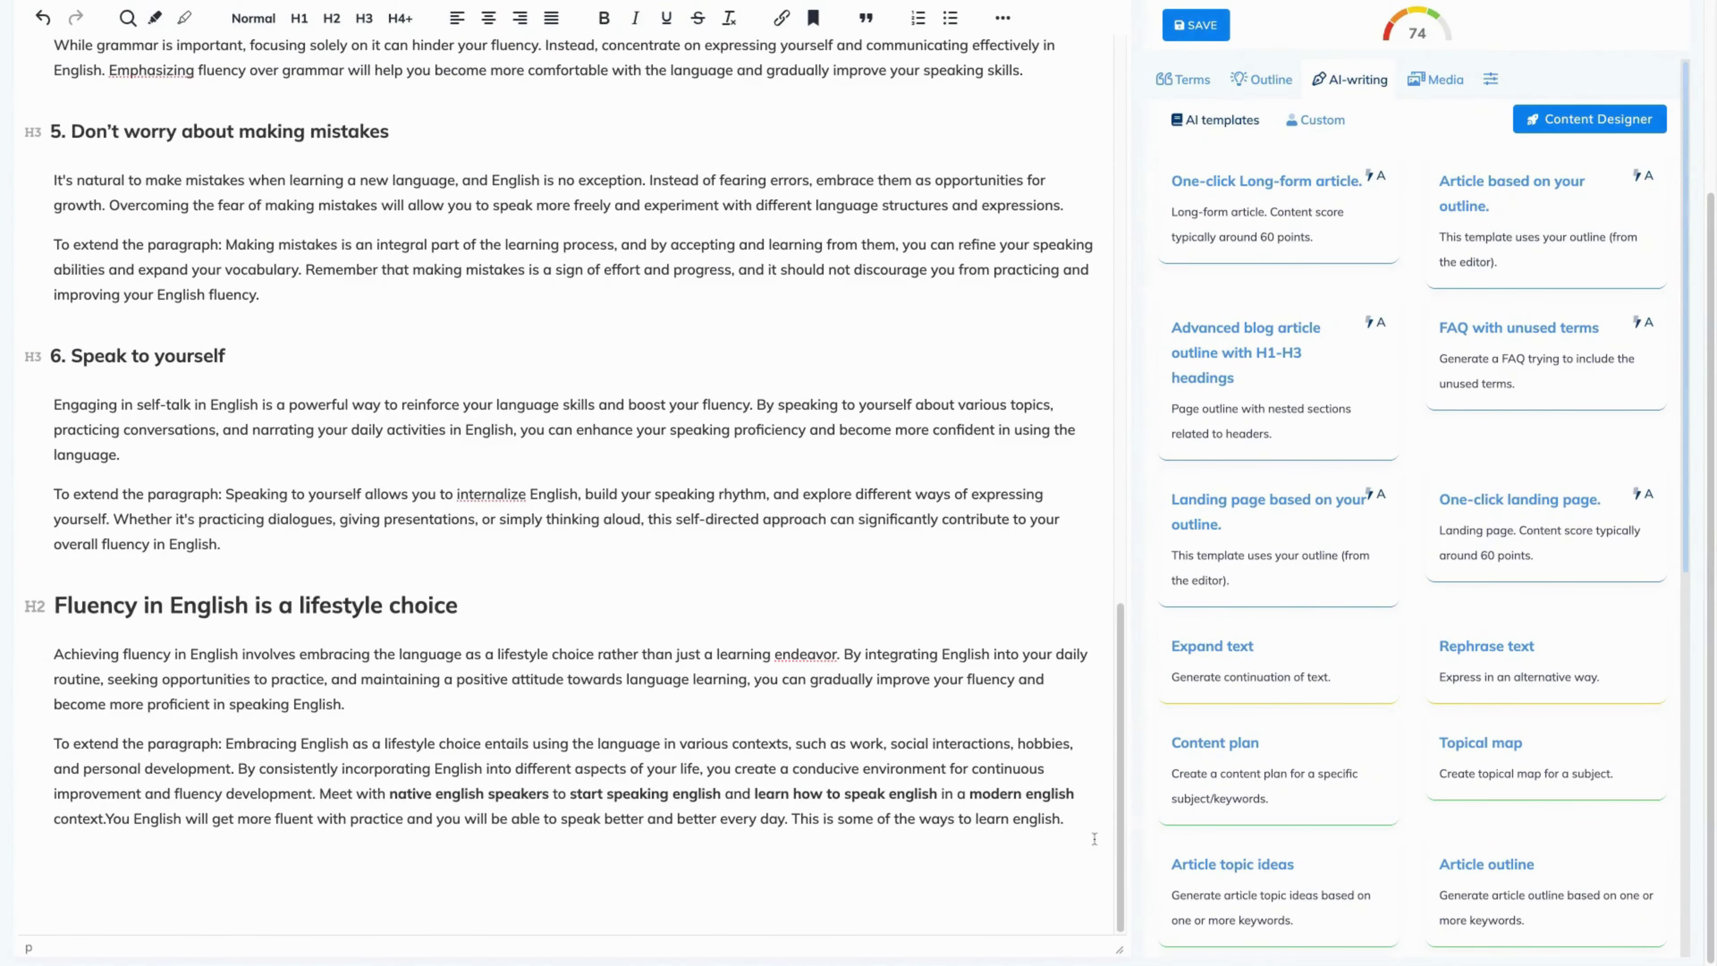
{"action": "left_click", "coordinate": [1086, 830]}
{"action": "key", "text": "Return"}
{"action": "left_click", "coordinate": [1496, 377]}
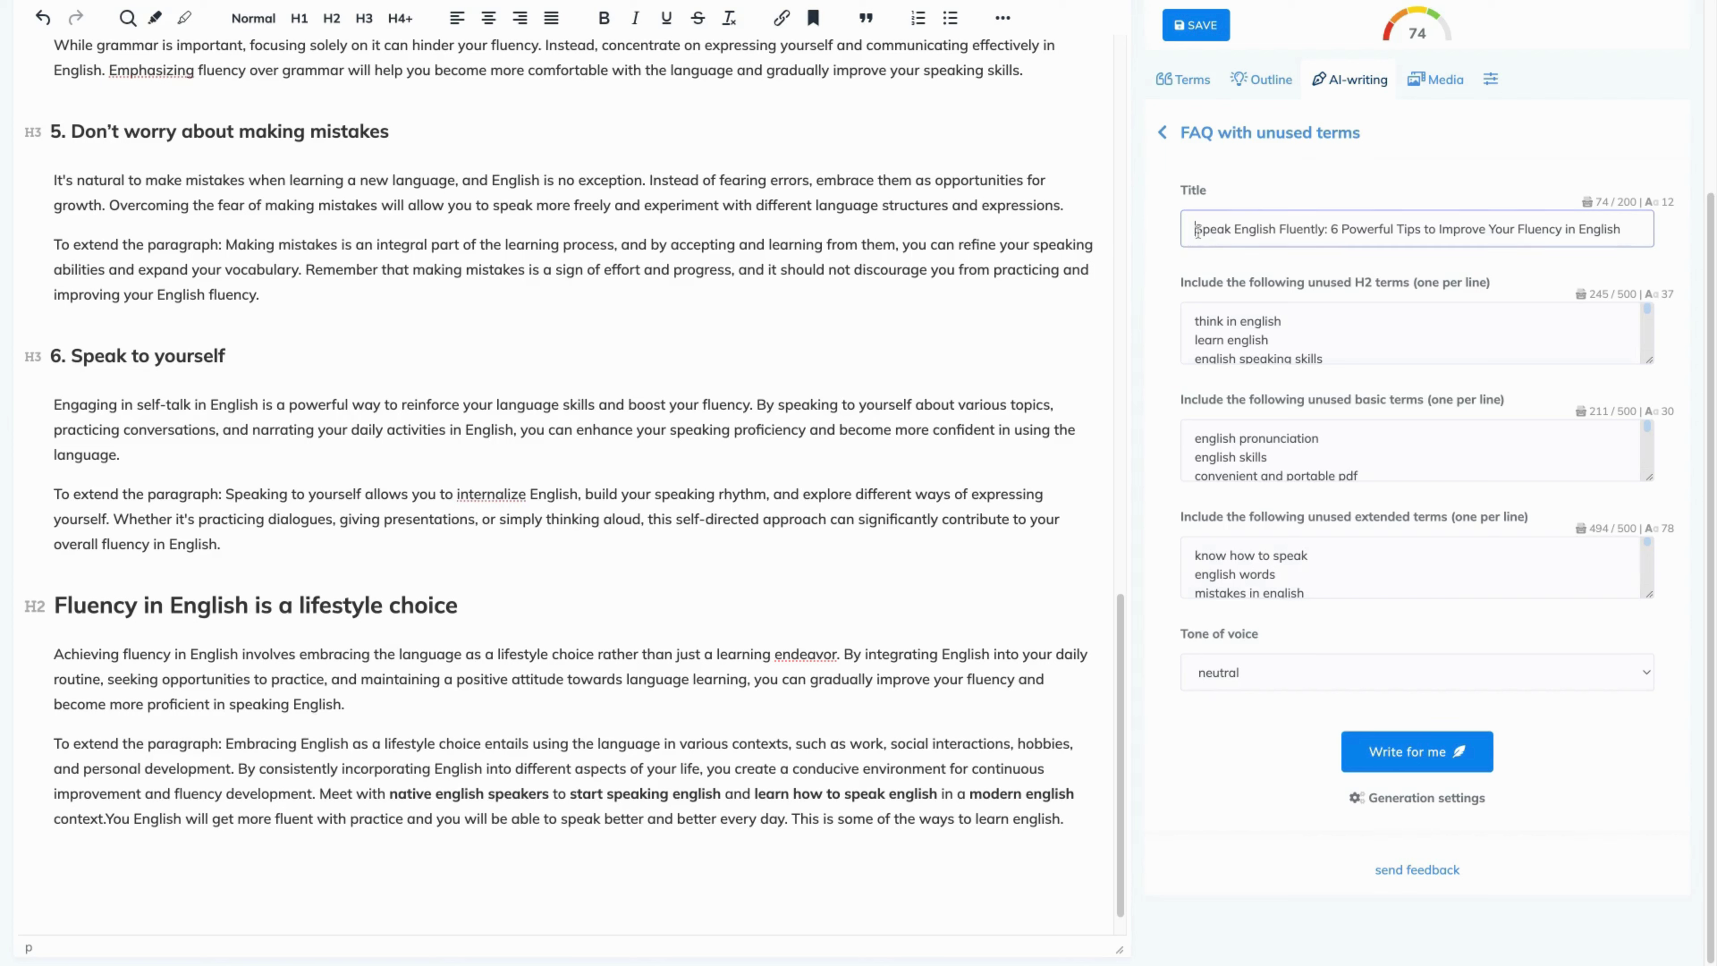
{"action": "left_click", "coordinate": [1341, 341]}
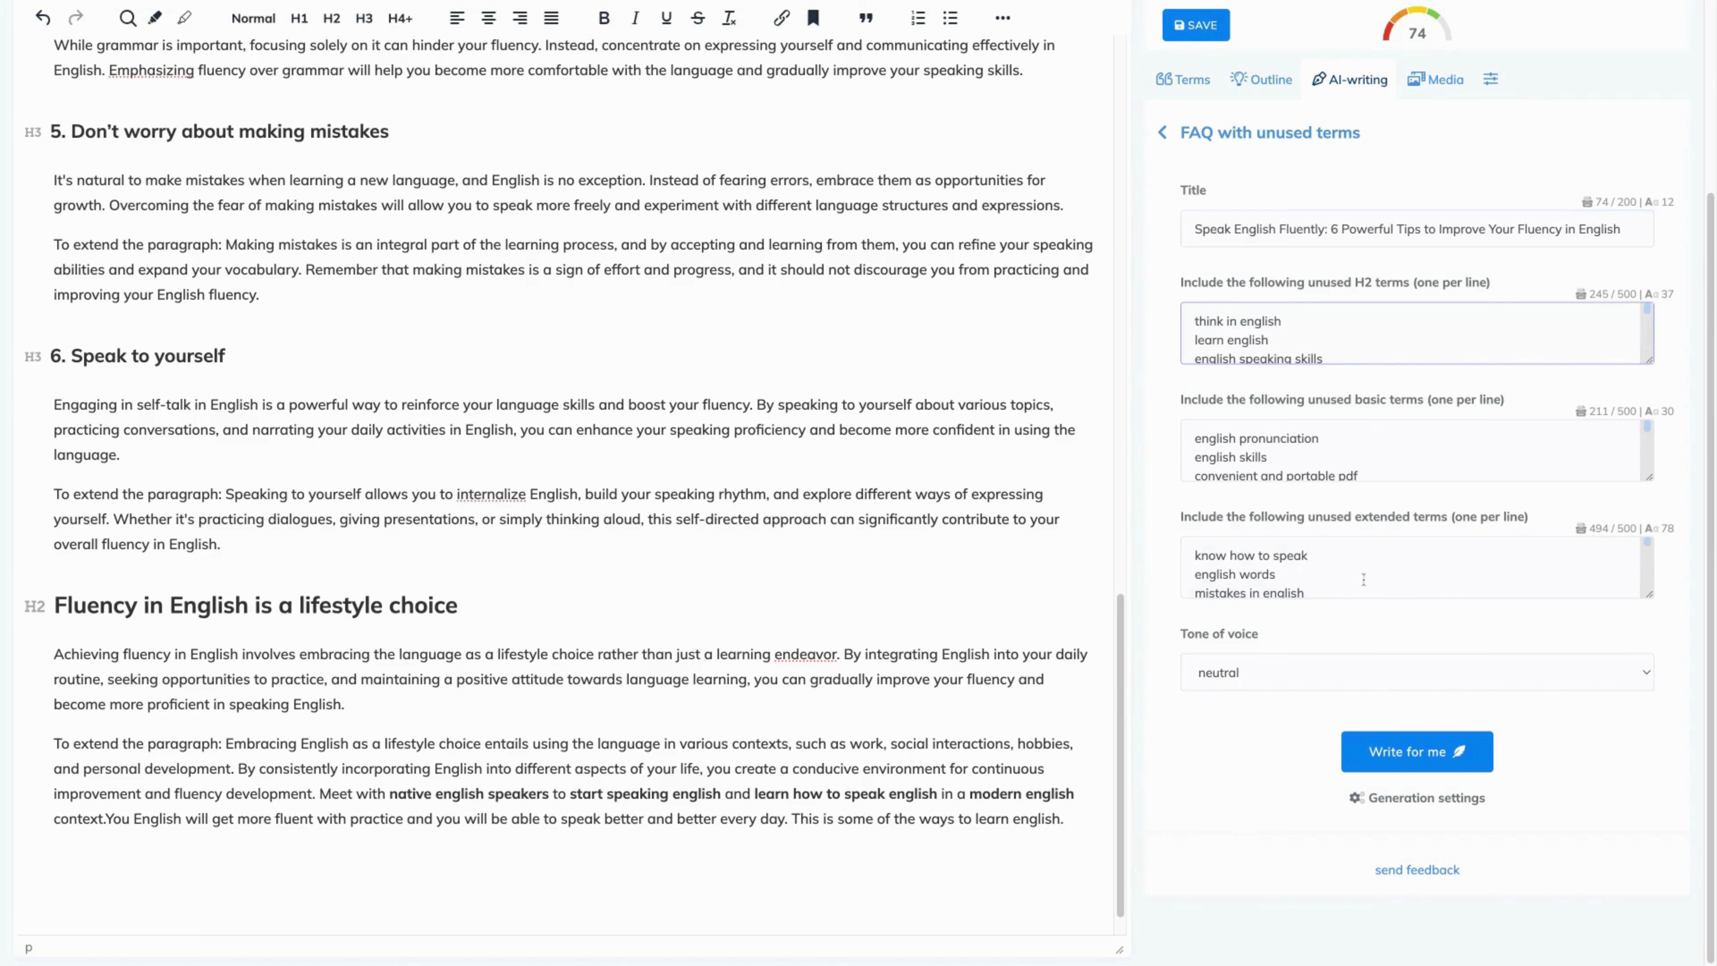
{"action": "left_click", "coordinate": [1435, 749]}
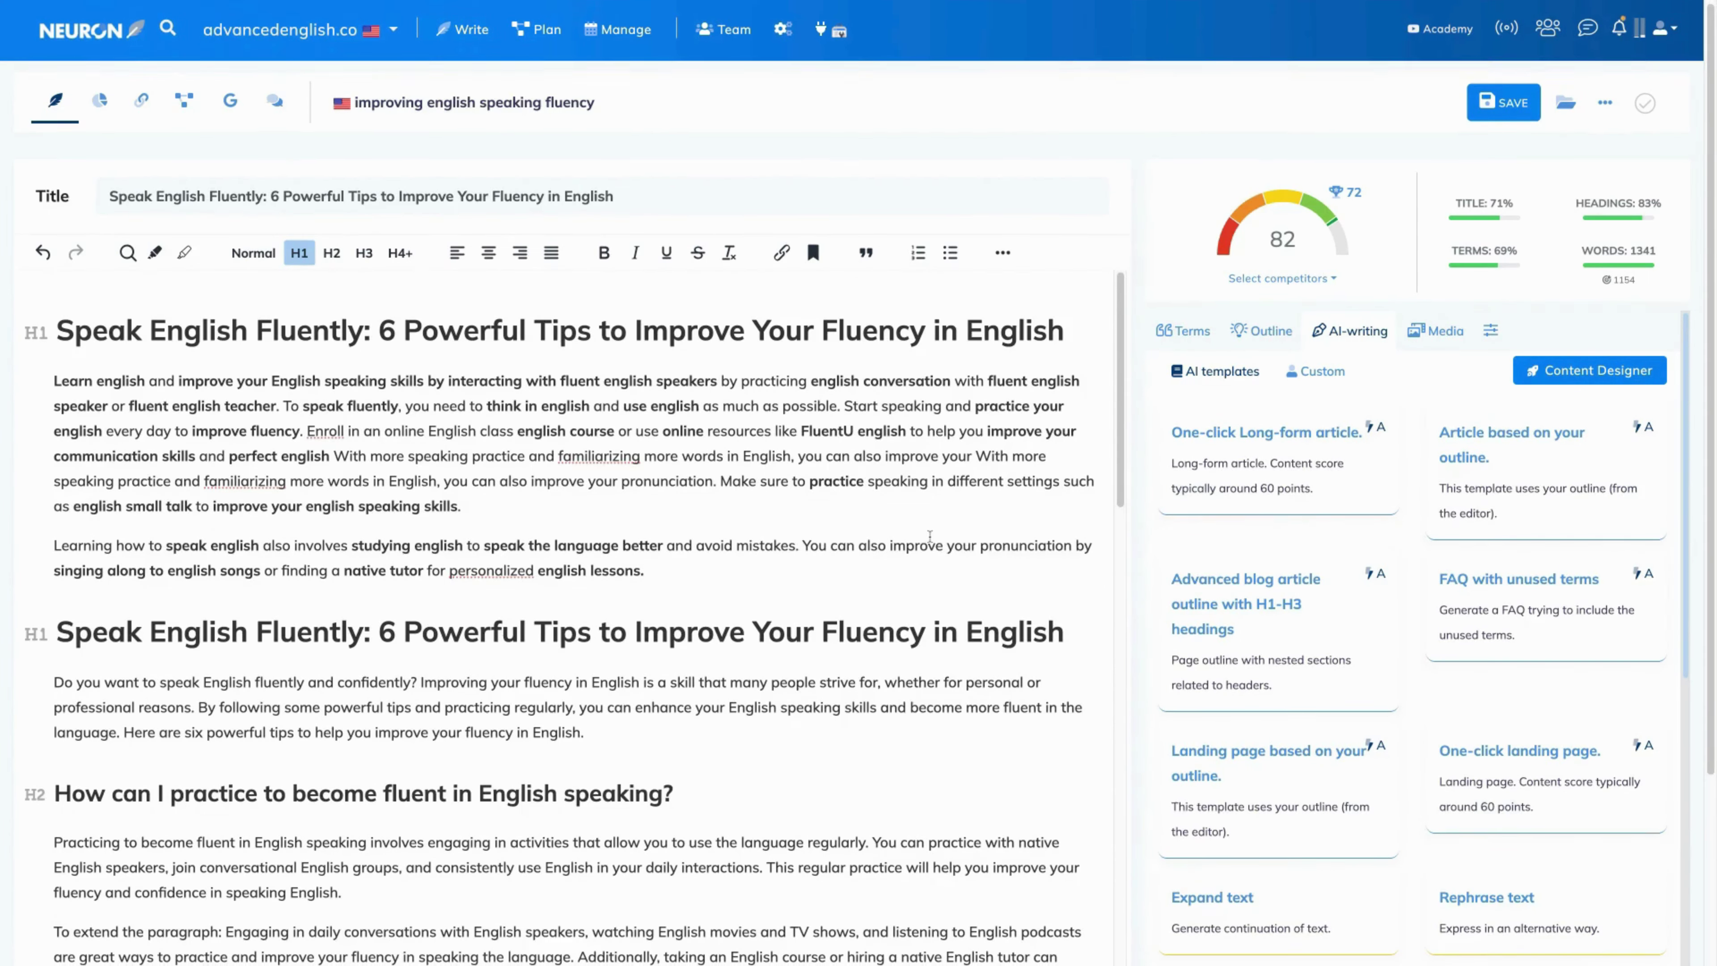
Step: Run a plagiarism check on the article and save the content including the check result
{"action": "scroll", "coordinate": [919, 783], "scroll_direction": "down", "scroll_amount": 2}
{"action": "scroll", "coordinate": [919, 783], "scroll_direction": "up", "scroll_amount": 3}
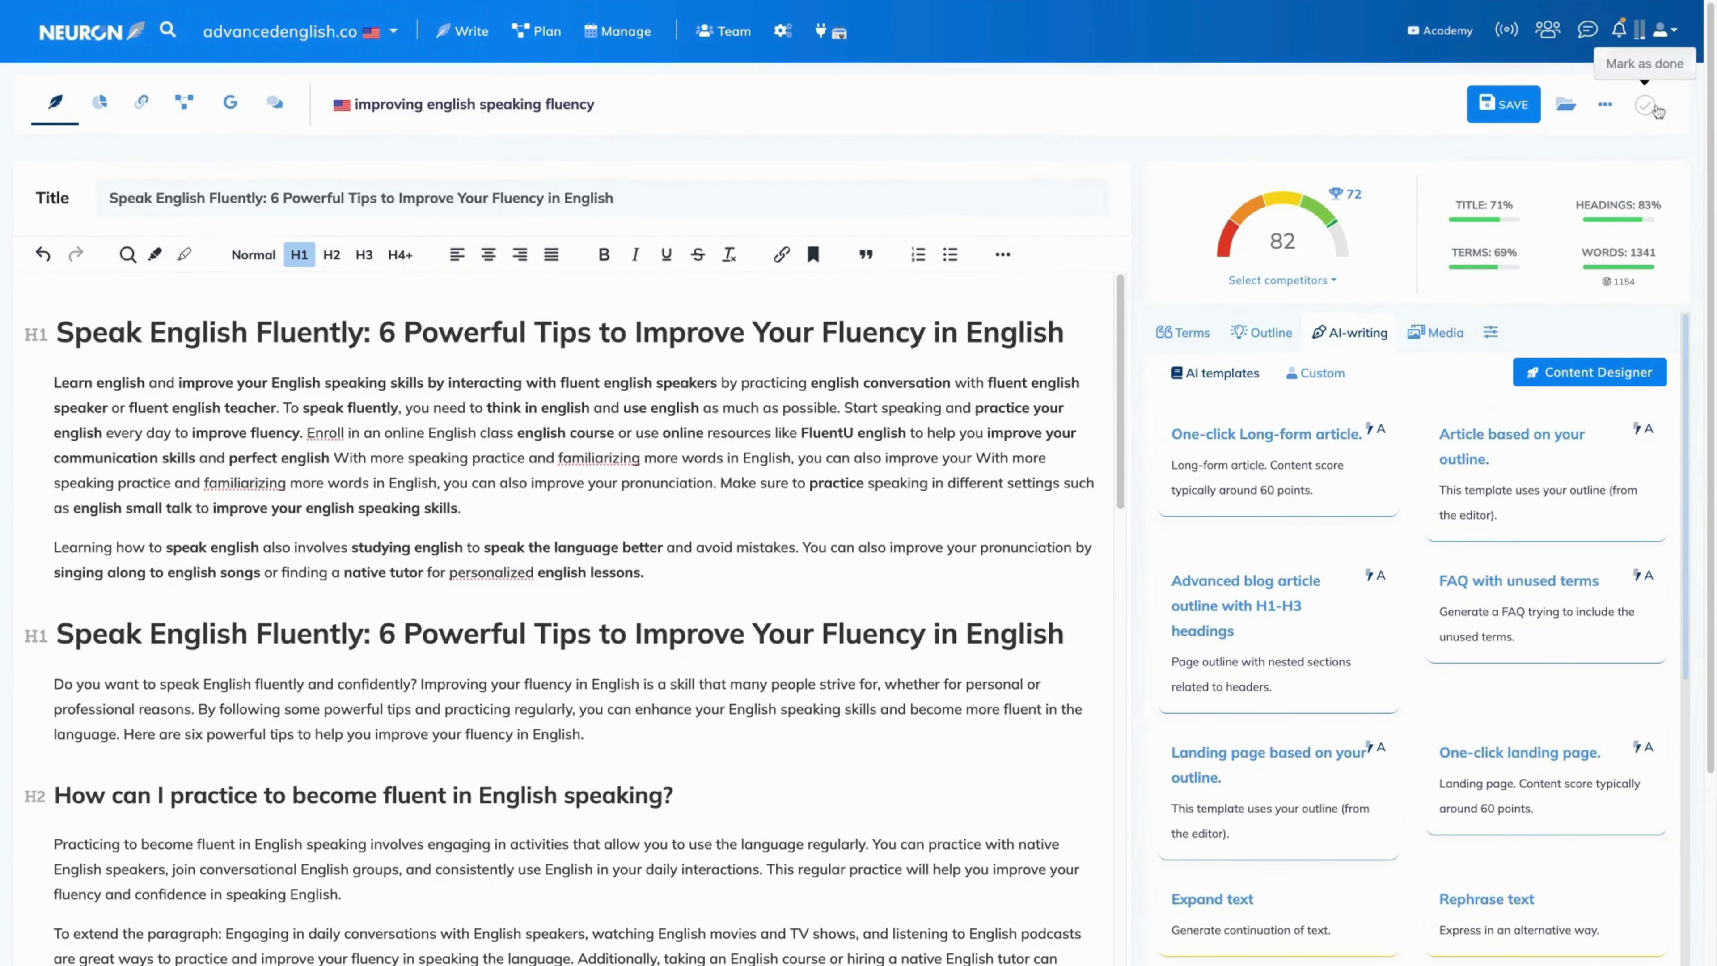
{"action": "left_click", "coordinate": [1606, 109]}
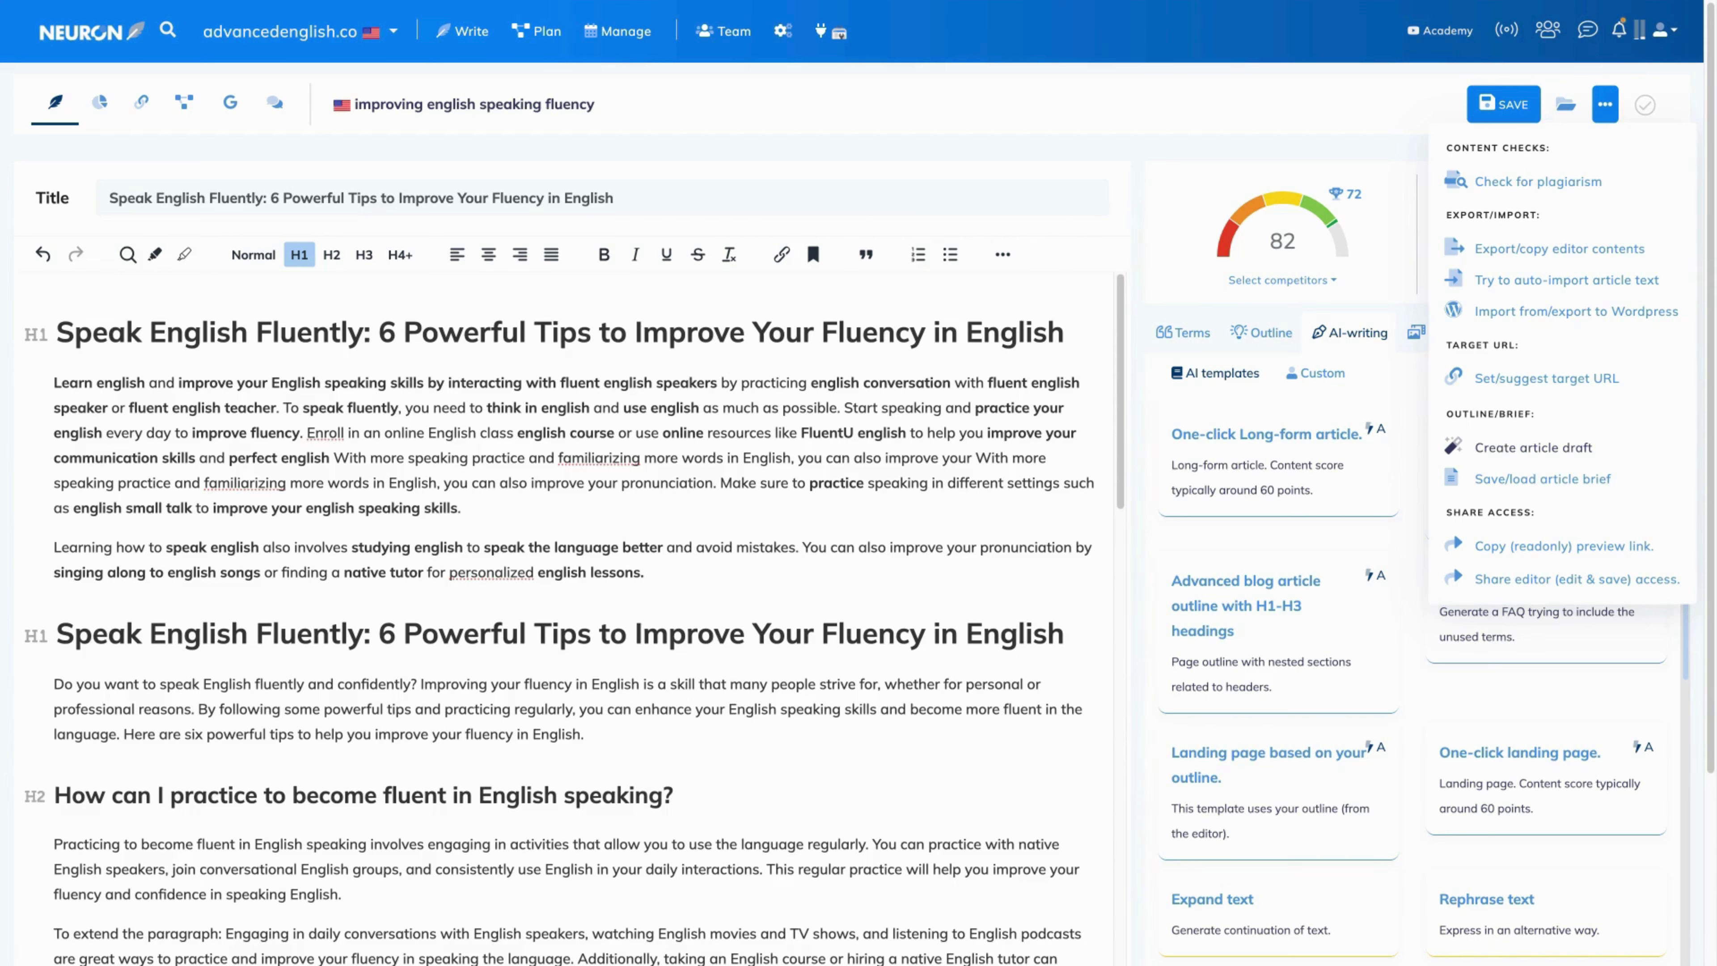
{"action": "left_click", "coordinate": [1586, 192]}
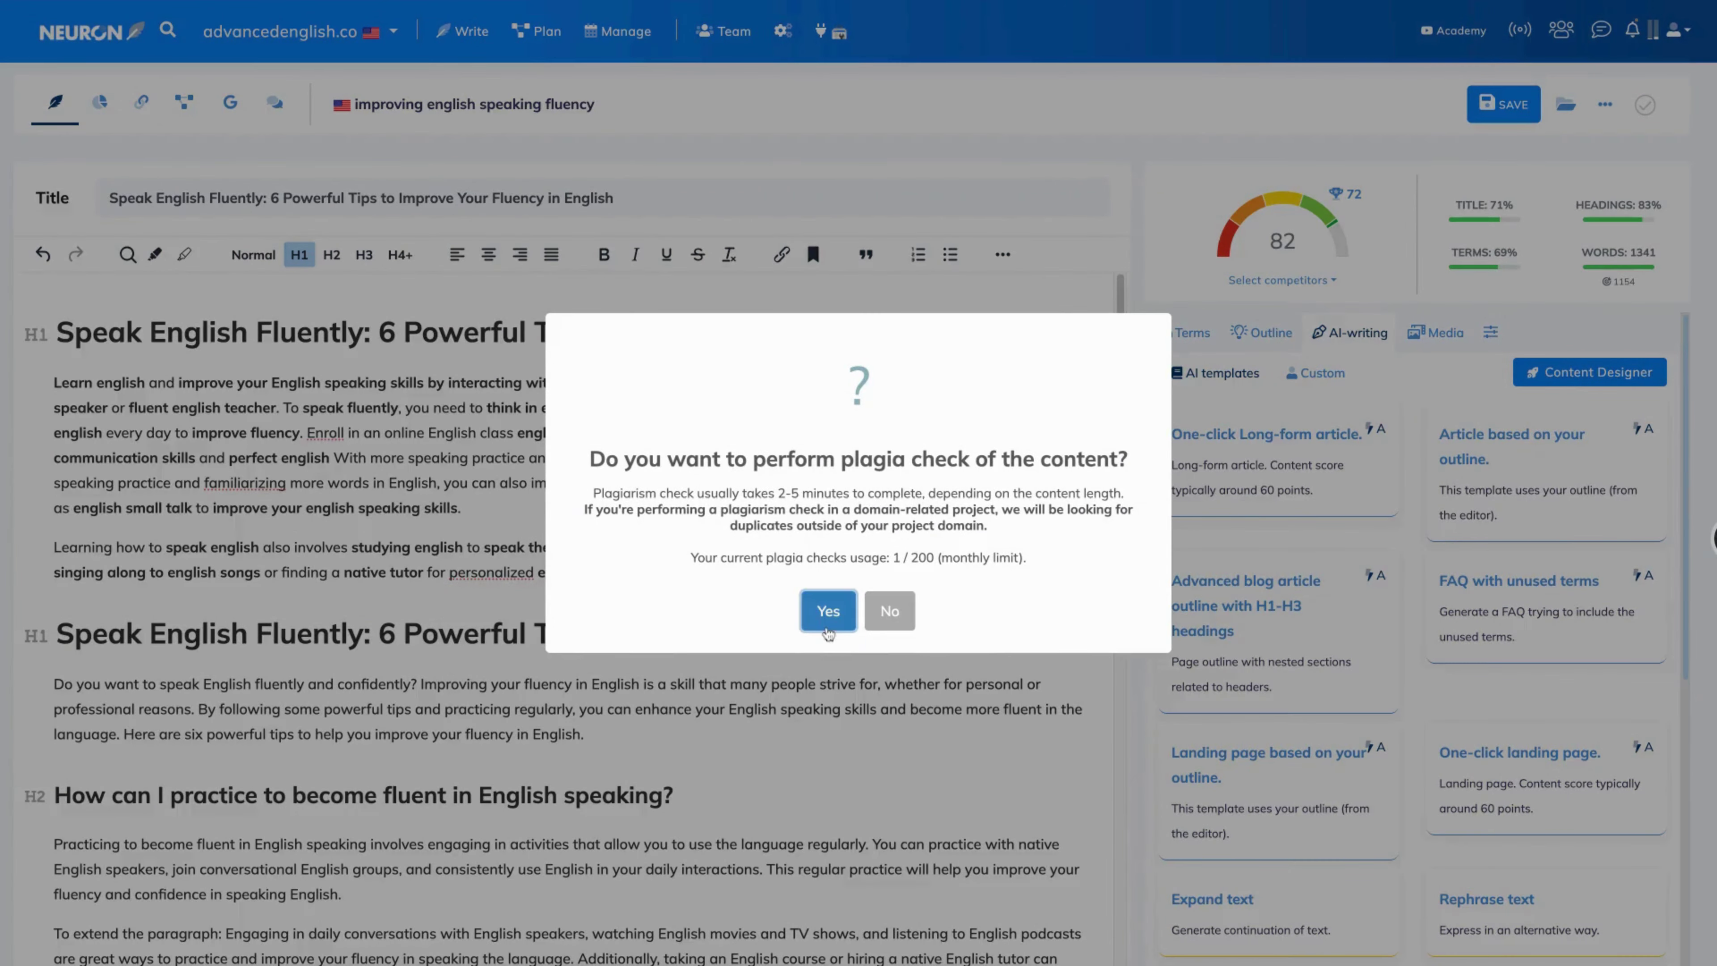
{"action": "left_click", "coordinate": [828, 611]}
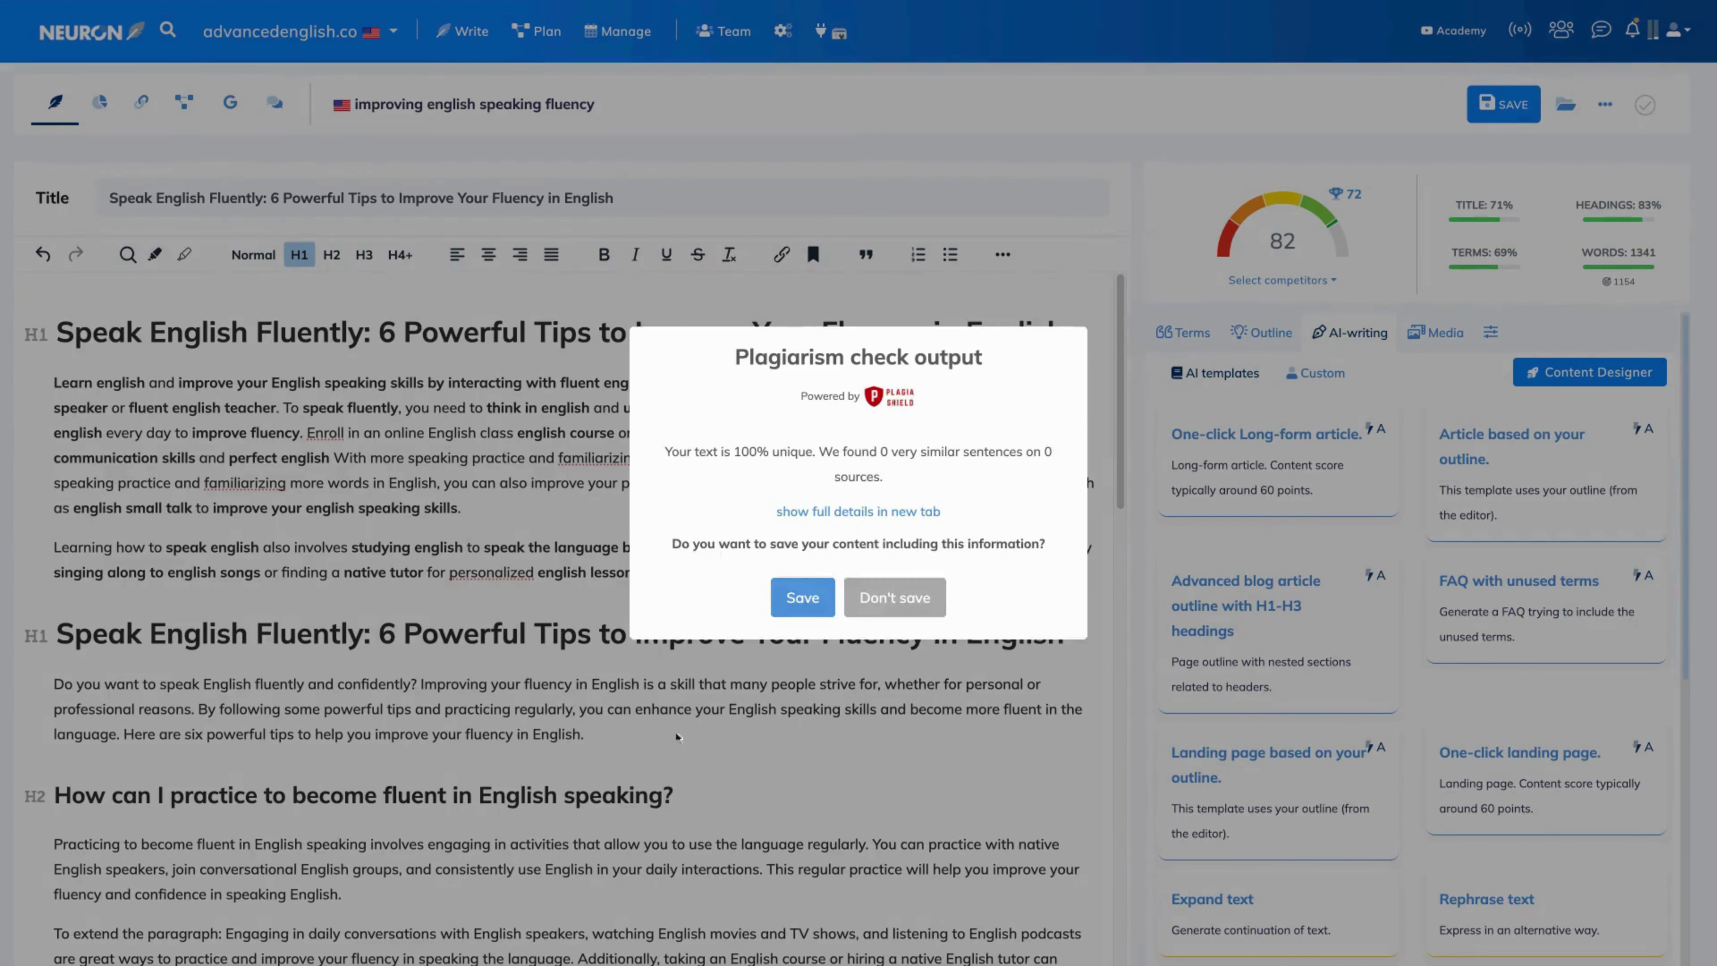
{"action": "left_click_drag", "start_coordinate": [664, 452], "coordinate": [814, 451]}
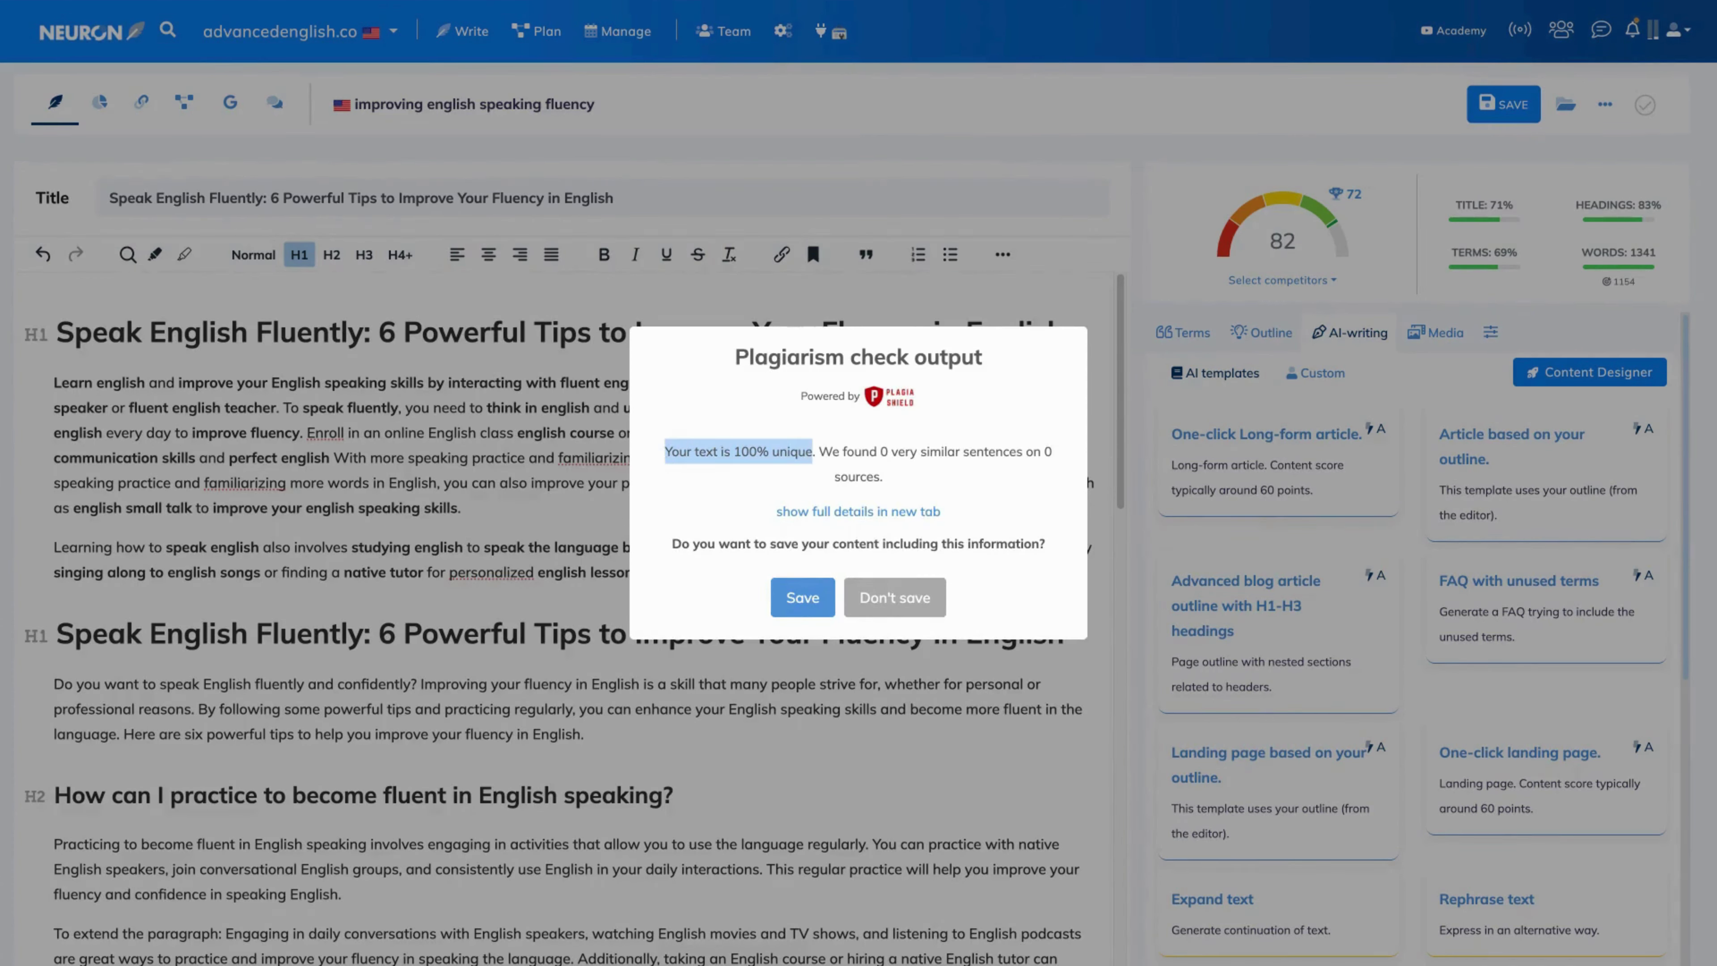
{"action": "left_click", "coordinate": [806, 596]}
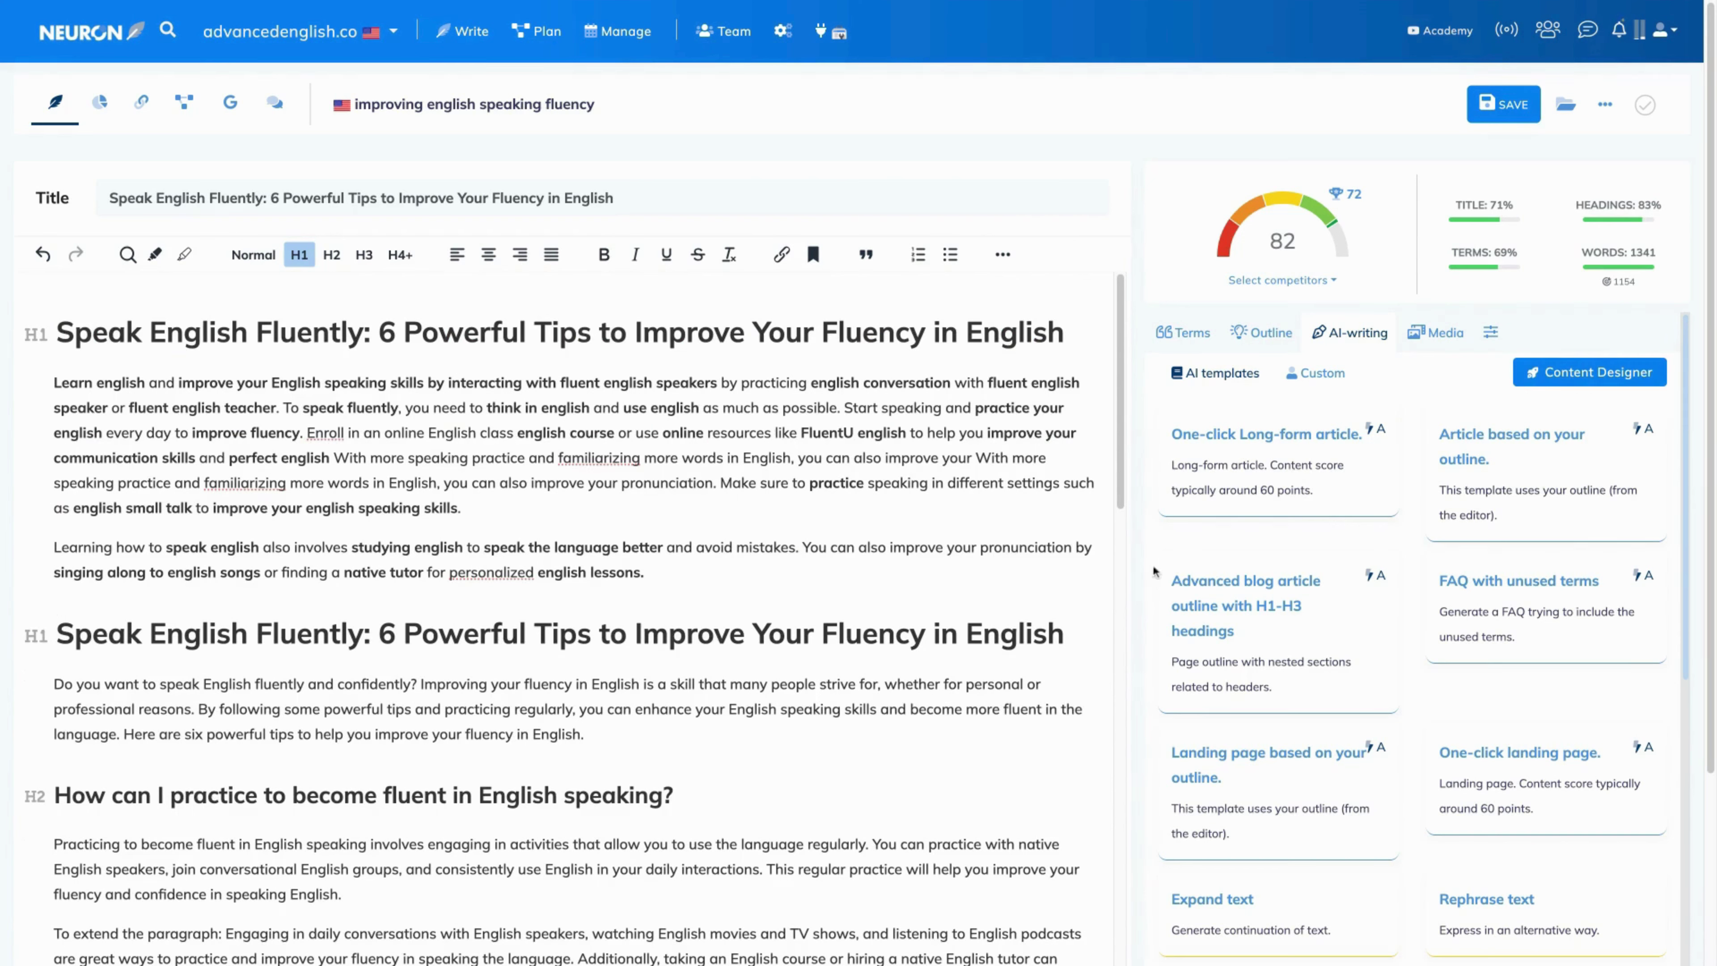
Step: Delete the whole article text from the editor and start Content Designer to generate an optimized title and description
{"action": "key", "text": "ctrl+a"}
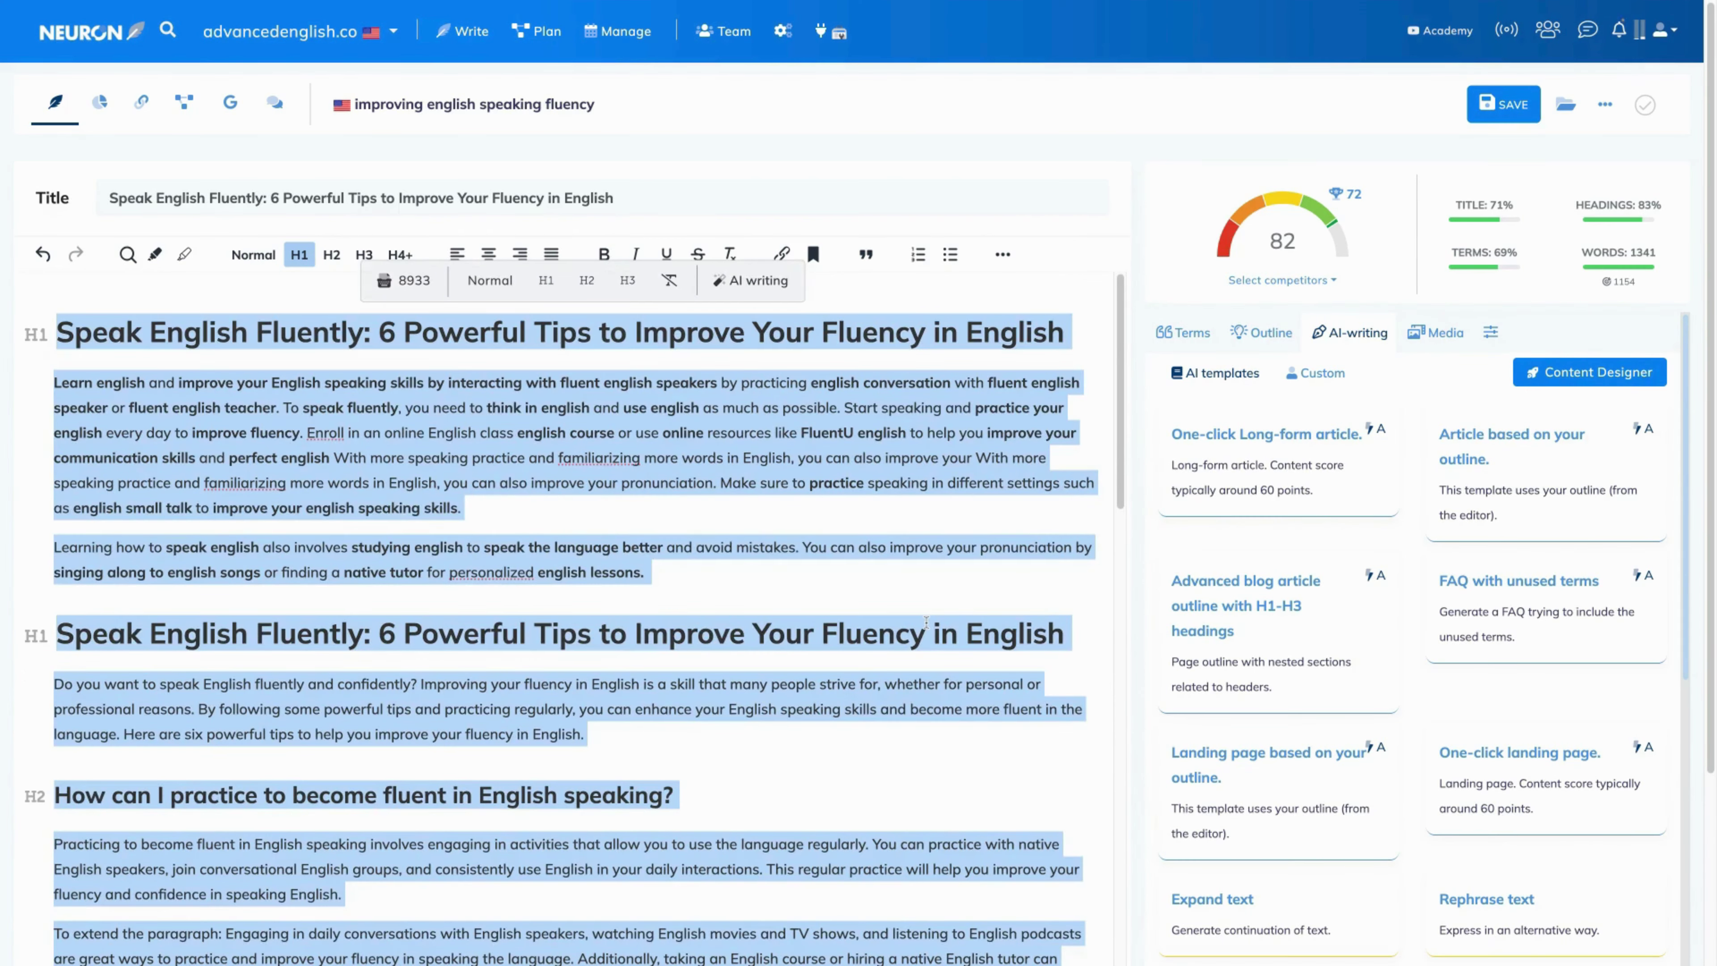
{"action": "key", "text": "BackSpace"}
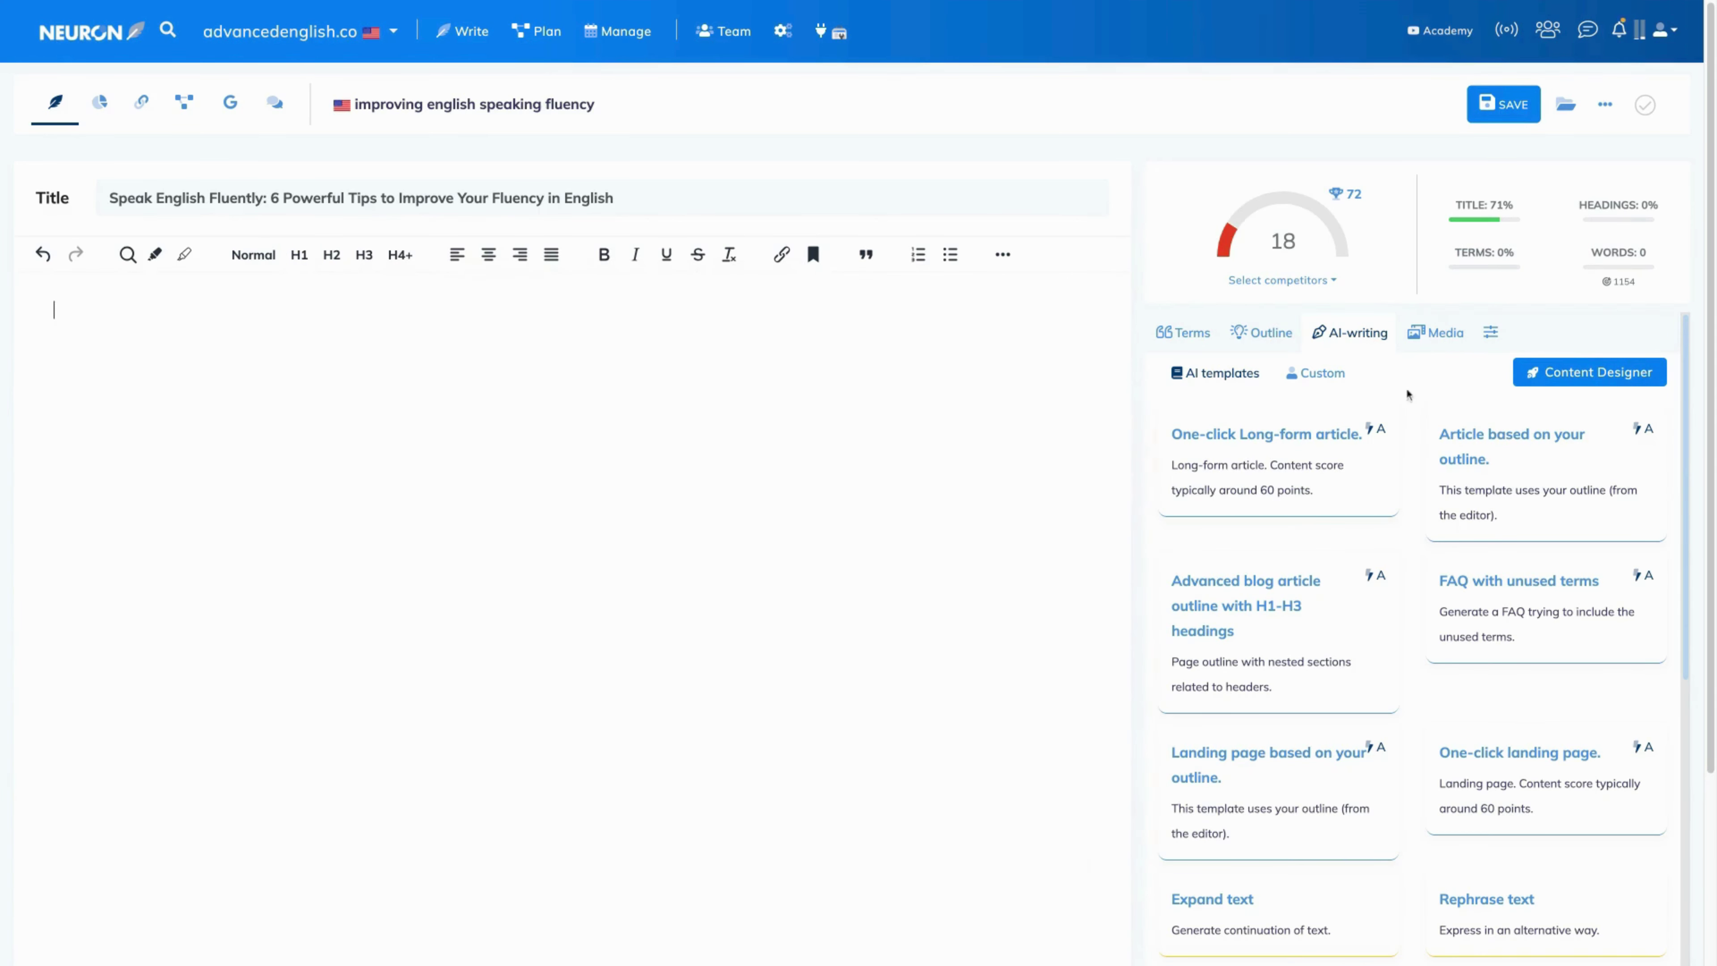
{"action": "left_click", "coordinate": [1561, 380]}
{"action": "left_click", "coordinate": [1246, 453]}
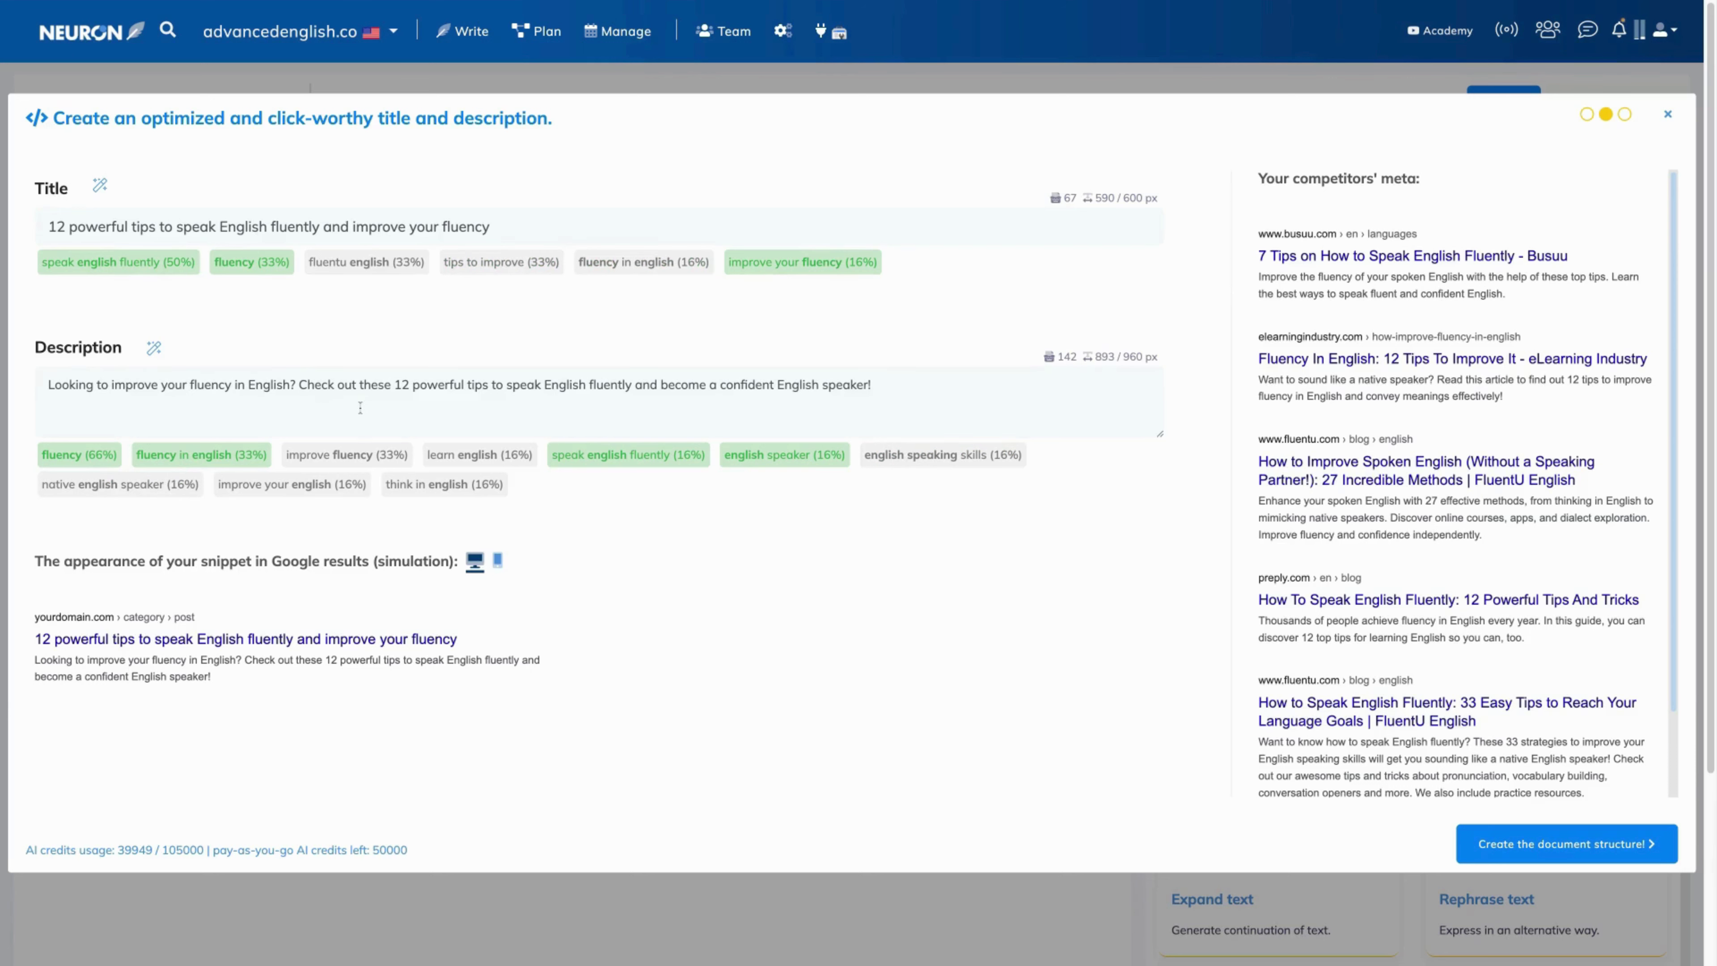
Step: Create the document structure from the optimized title and description, and review the outline alongside the competitor, smart heading and question suggestions
{"action": "left_click", "coordinate": [1513, 846]}
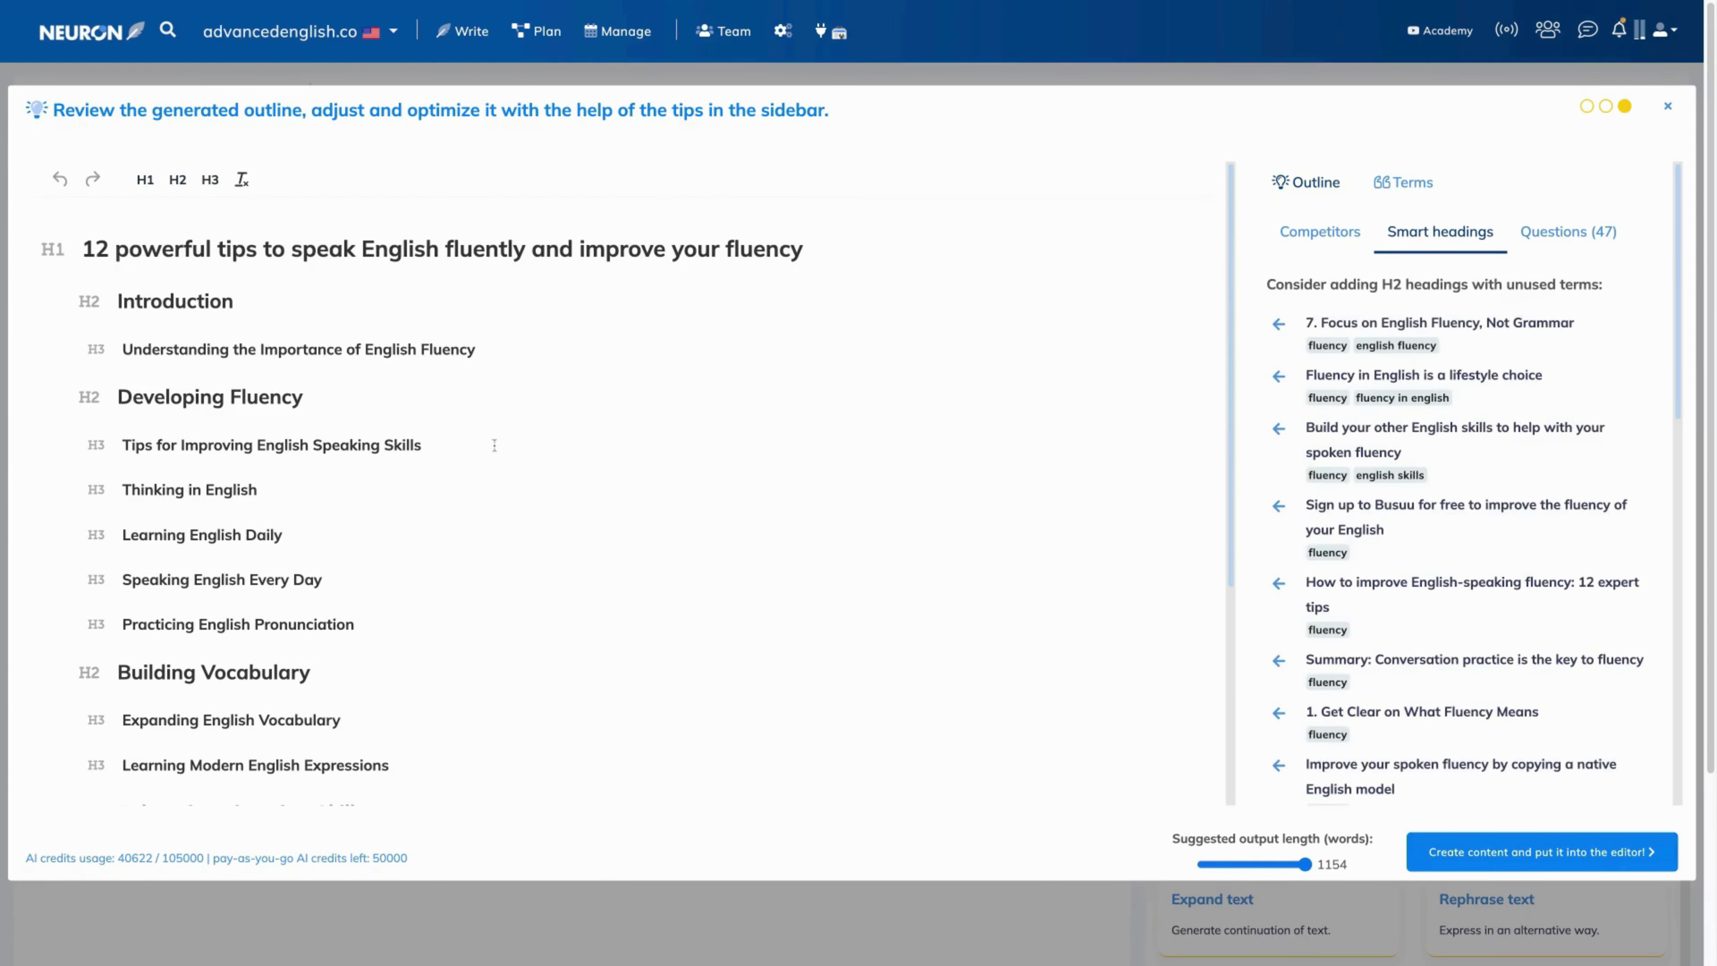
{"action": "scroll", "coordinate": [519, 632], "scroll_direction": "down", "scroll_amount": 3}
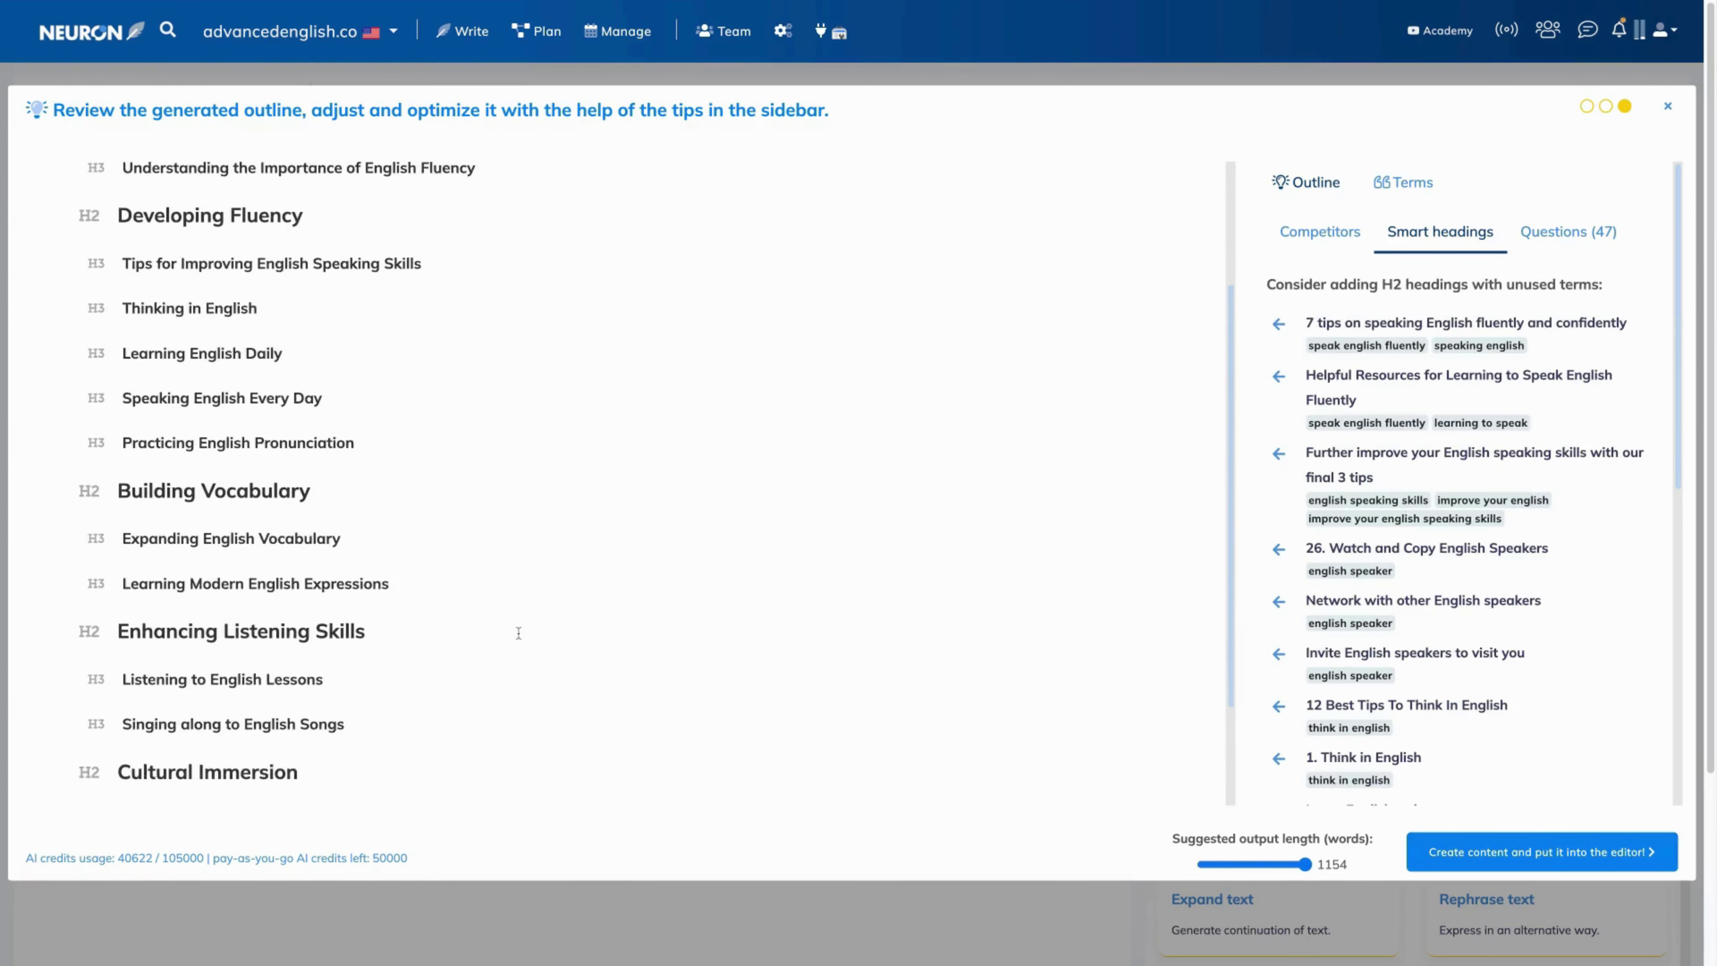
{"action": "scroll", "coordinate": [519, 632], "scroll_direction": "up", "scroll_amount": 3}
{"action": "left_click", "coordinate": [1324, 232]}
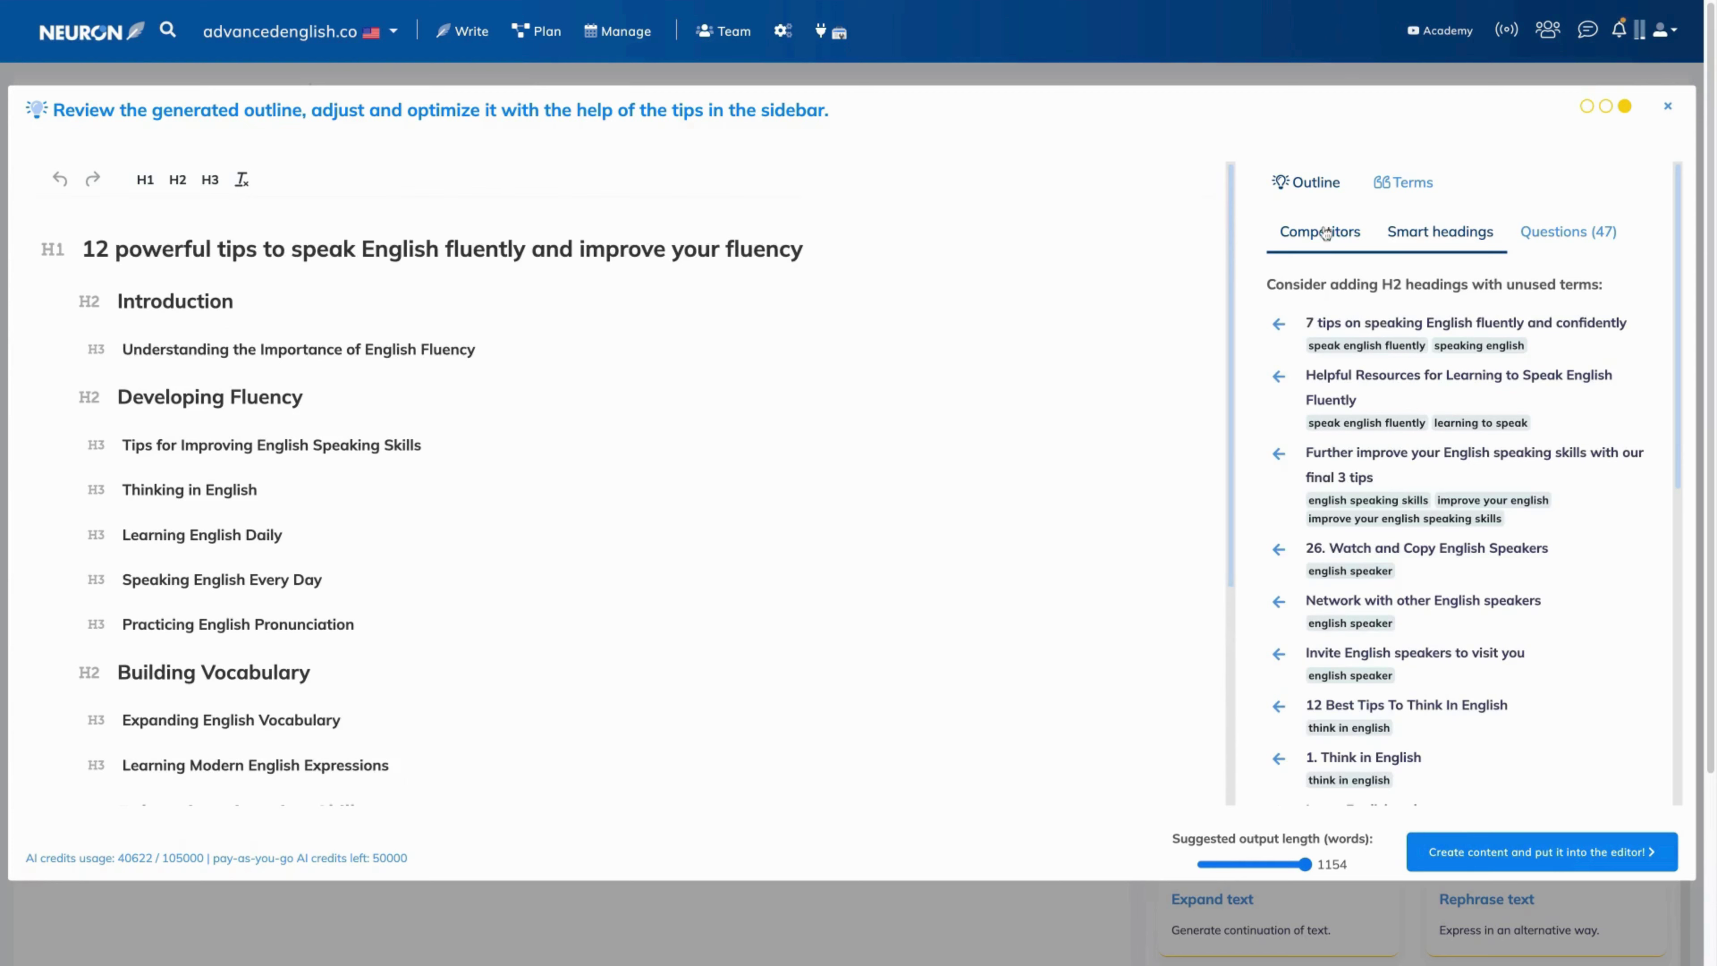
{"action": "left_click", "coordinate": [1454, 230]}
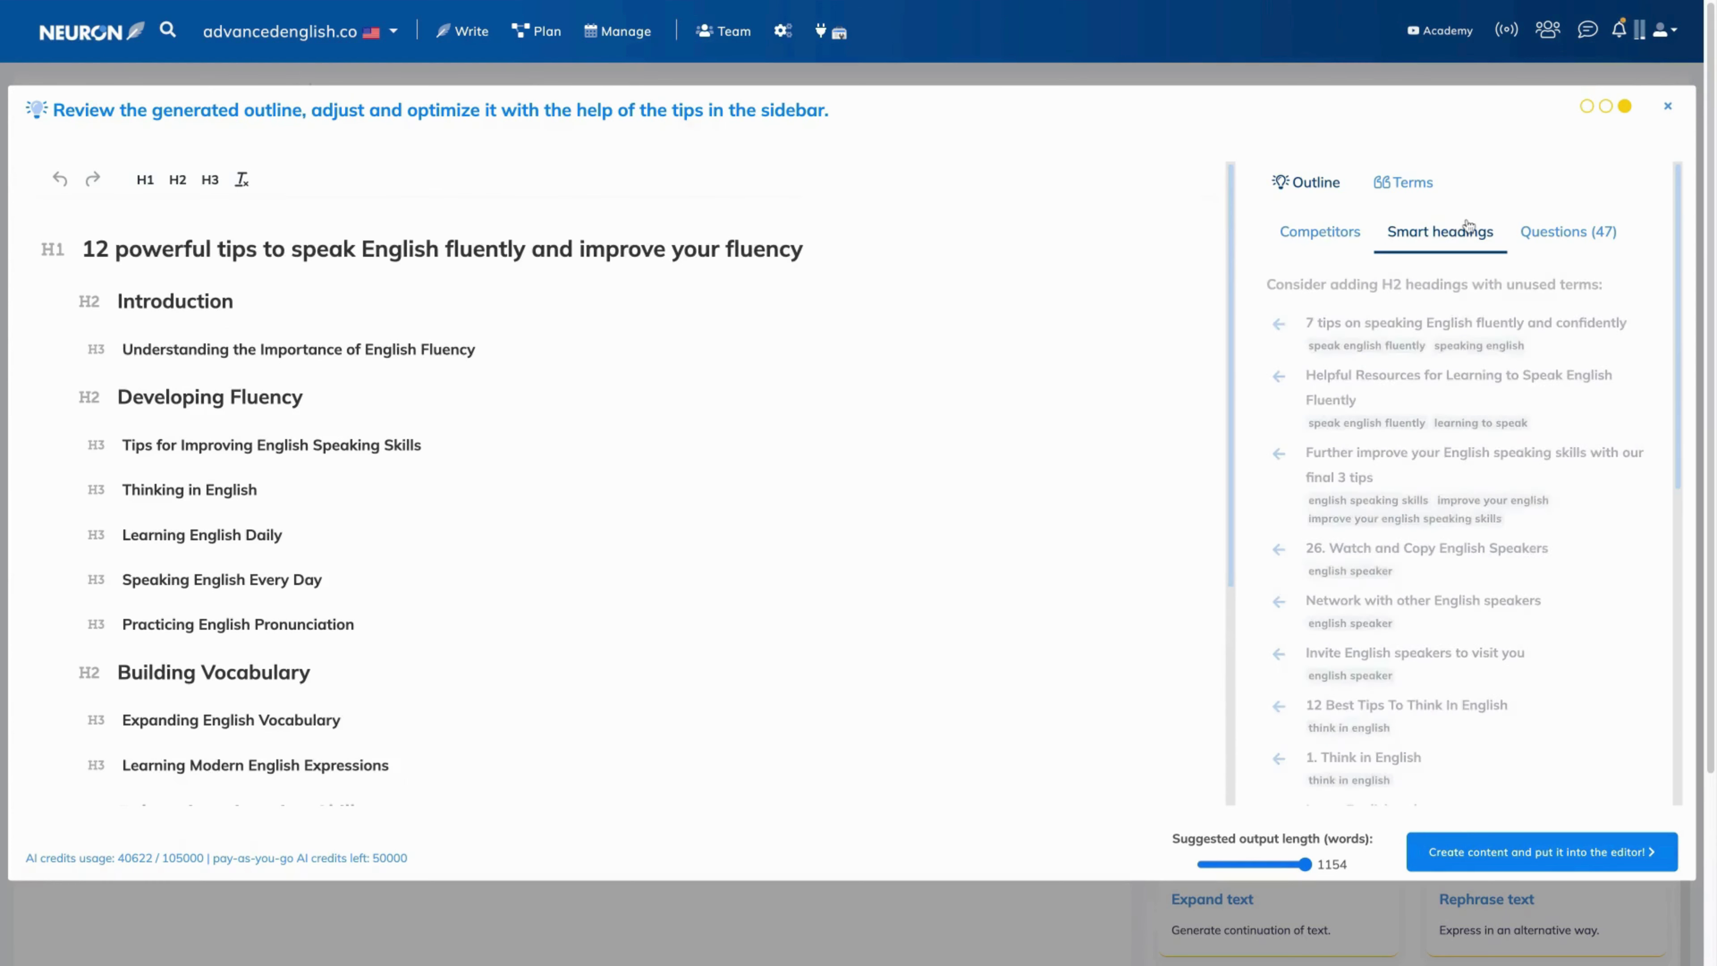
{"action": "left_click", "coordinate": [1567, 231]}
Step: Create the content from the generated outline, put it into the editor, and look through the whole article
{"action": "left_click", "coordinate": [1580, 860]}
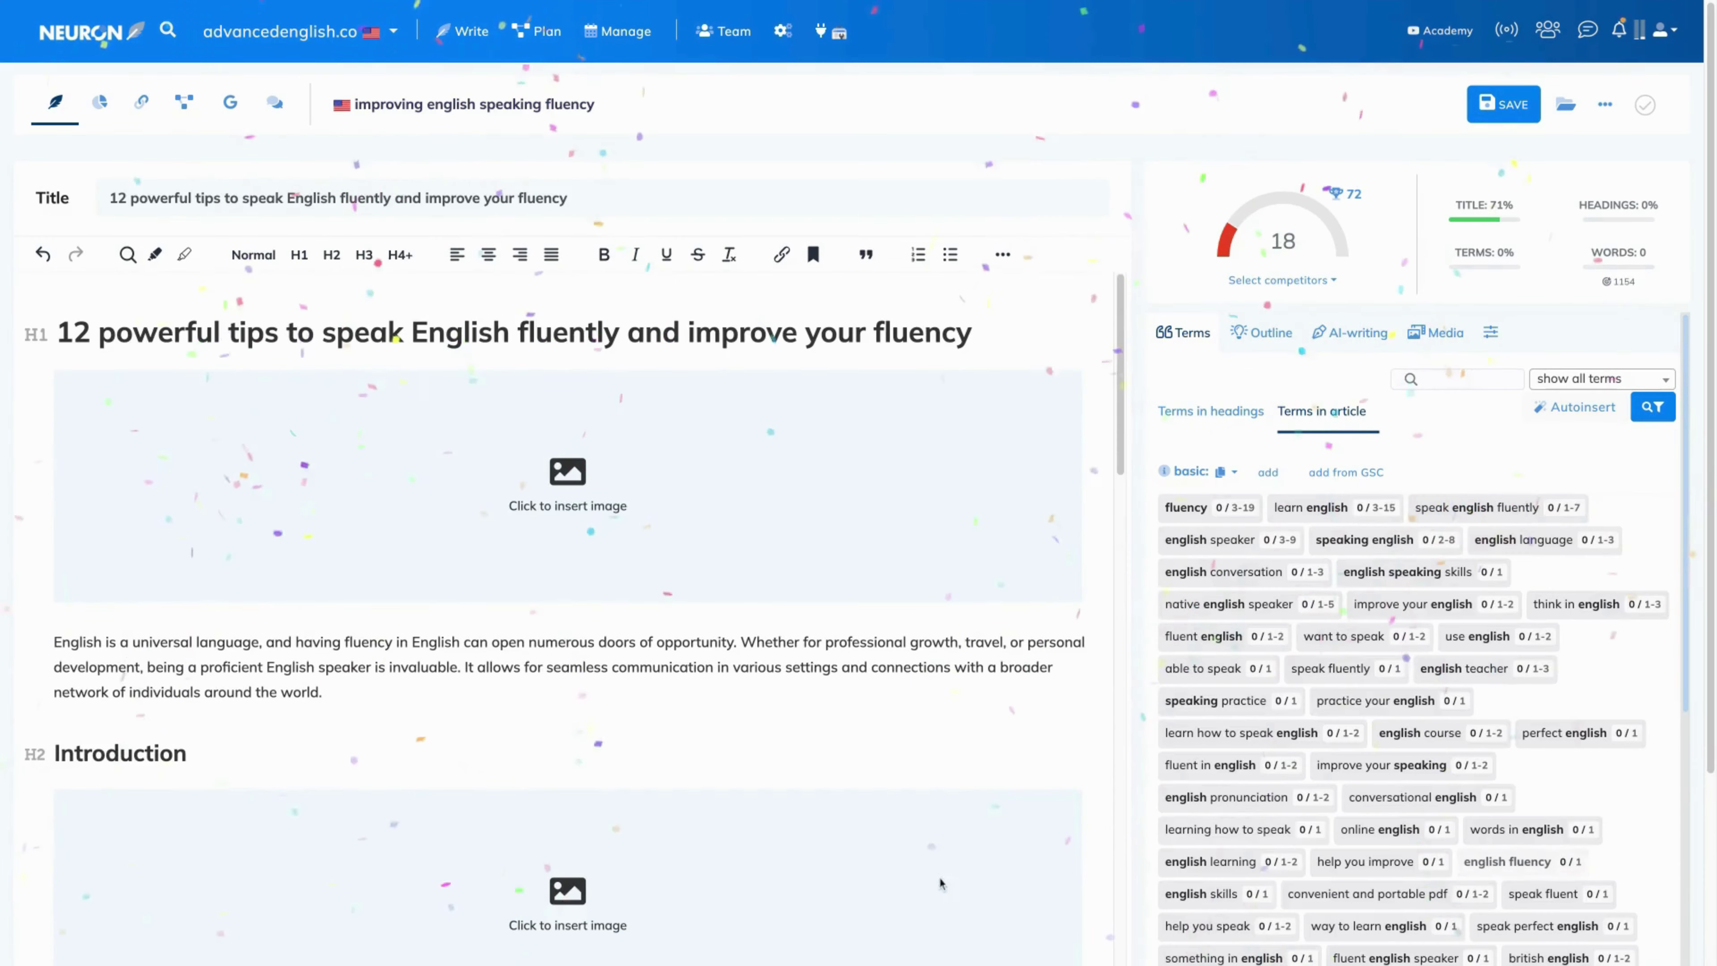
{"action": "scroll", "coordinate": [651, 674], "scroll_direction": "down", "scroll_amount": 4}
{"action": "scroll", "coordinate": [651, 674], "scroll_direction": "down", "scroll_amount": 15}
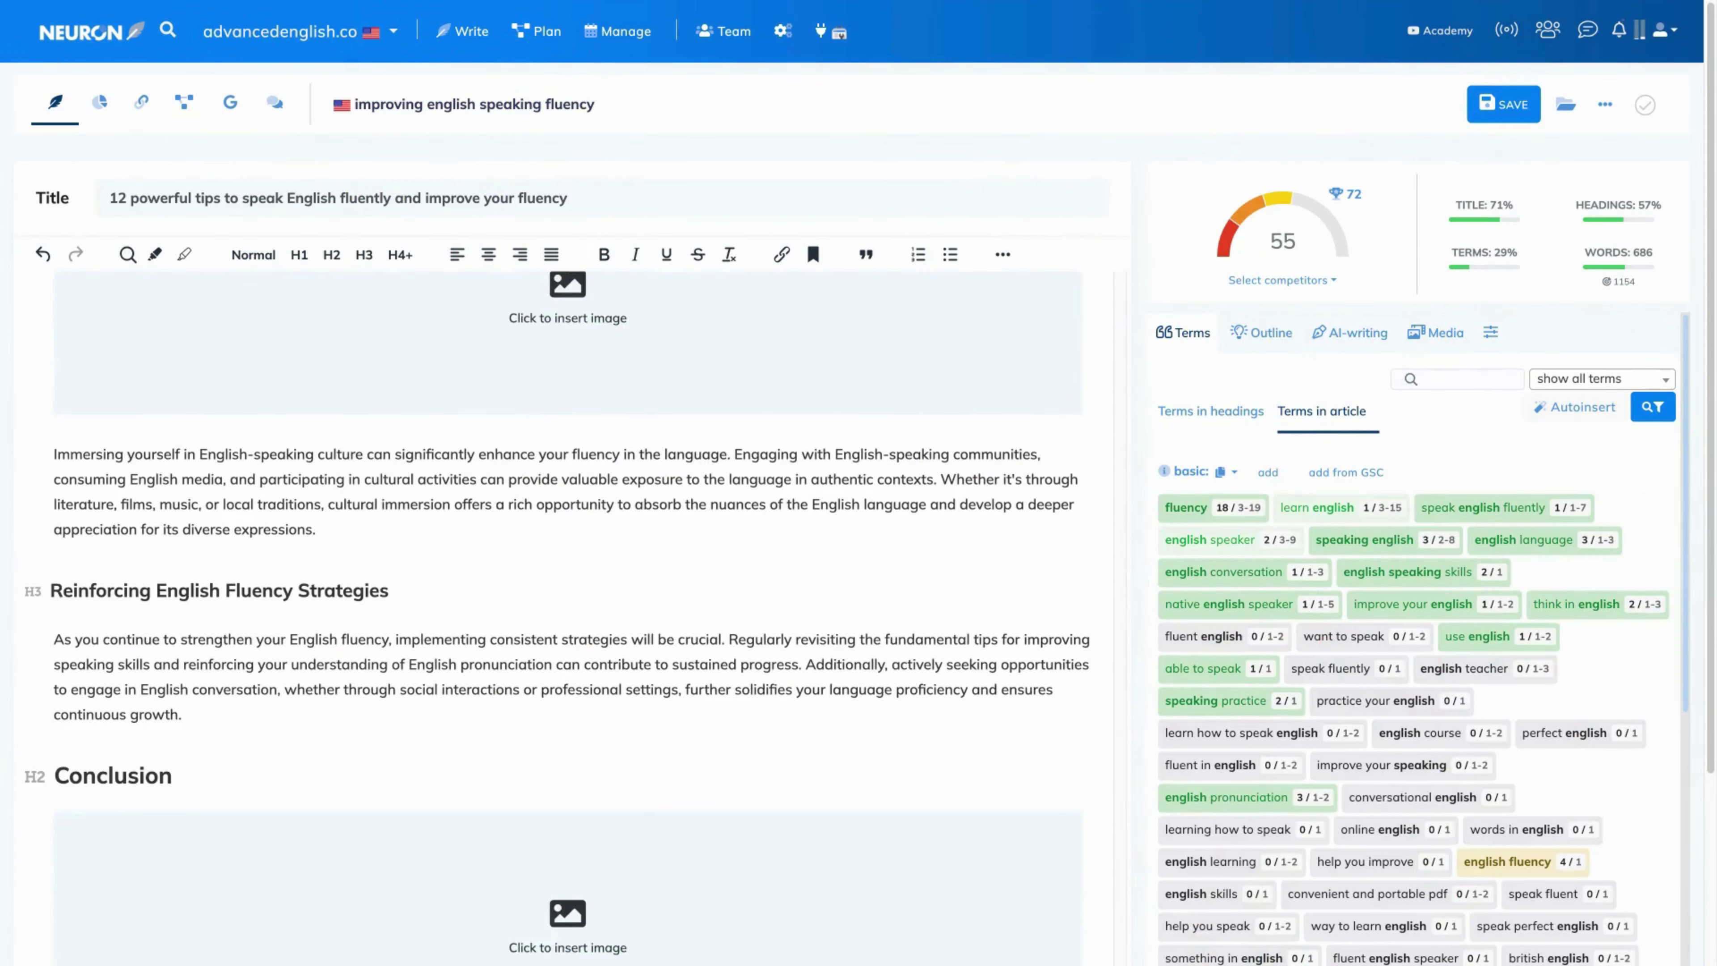
{"action": "scroll", "coordinate": [923, 479], "scroll_direction": "up", "scroll_amount": 20}
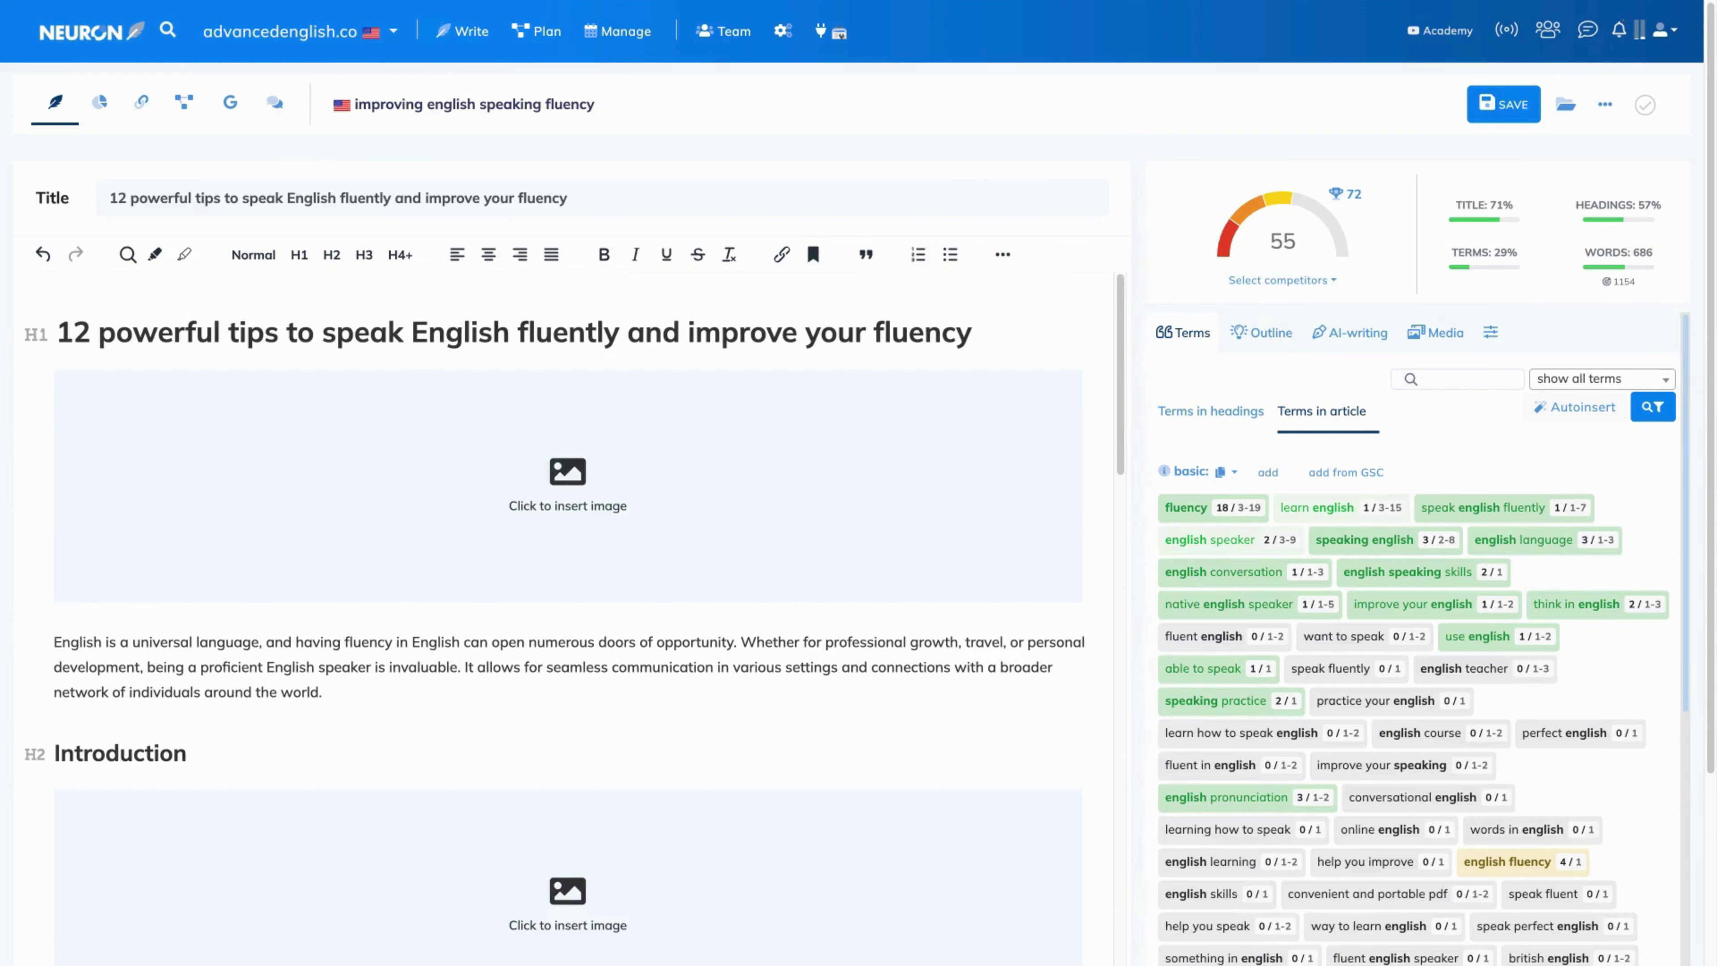
Step: Insert the Unsplash stock photo of the book "101 Essays That Will Change The Way You Think" into the image placeholder below the H1, hotlinked
{"action": "scroll", "coordinate": [671, 341], "scroll_direction": "down", "scroll_amount": 3}
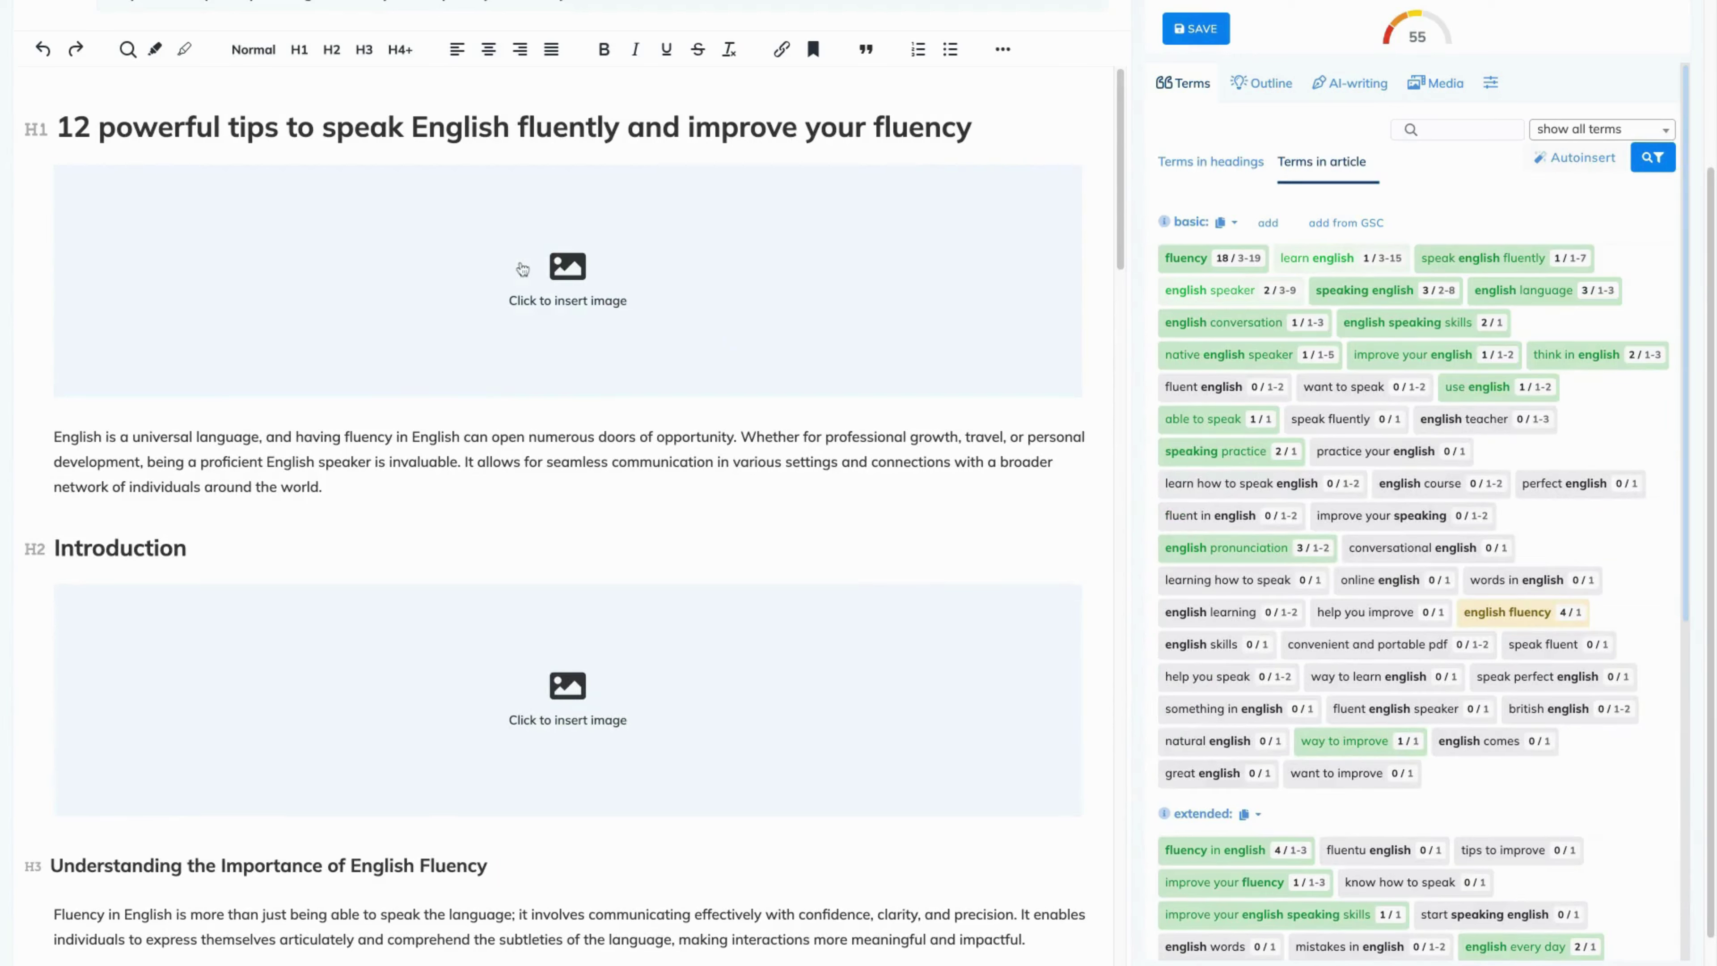
{"action": "left_click", "coordinate": [577, 275]}
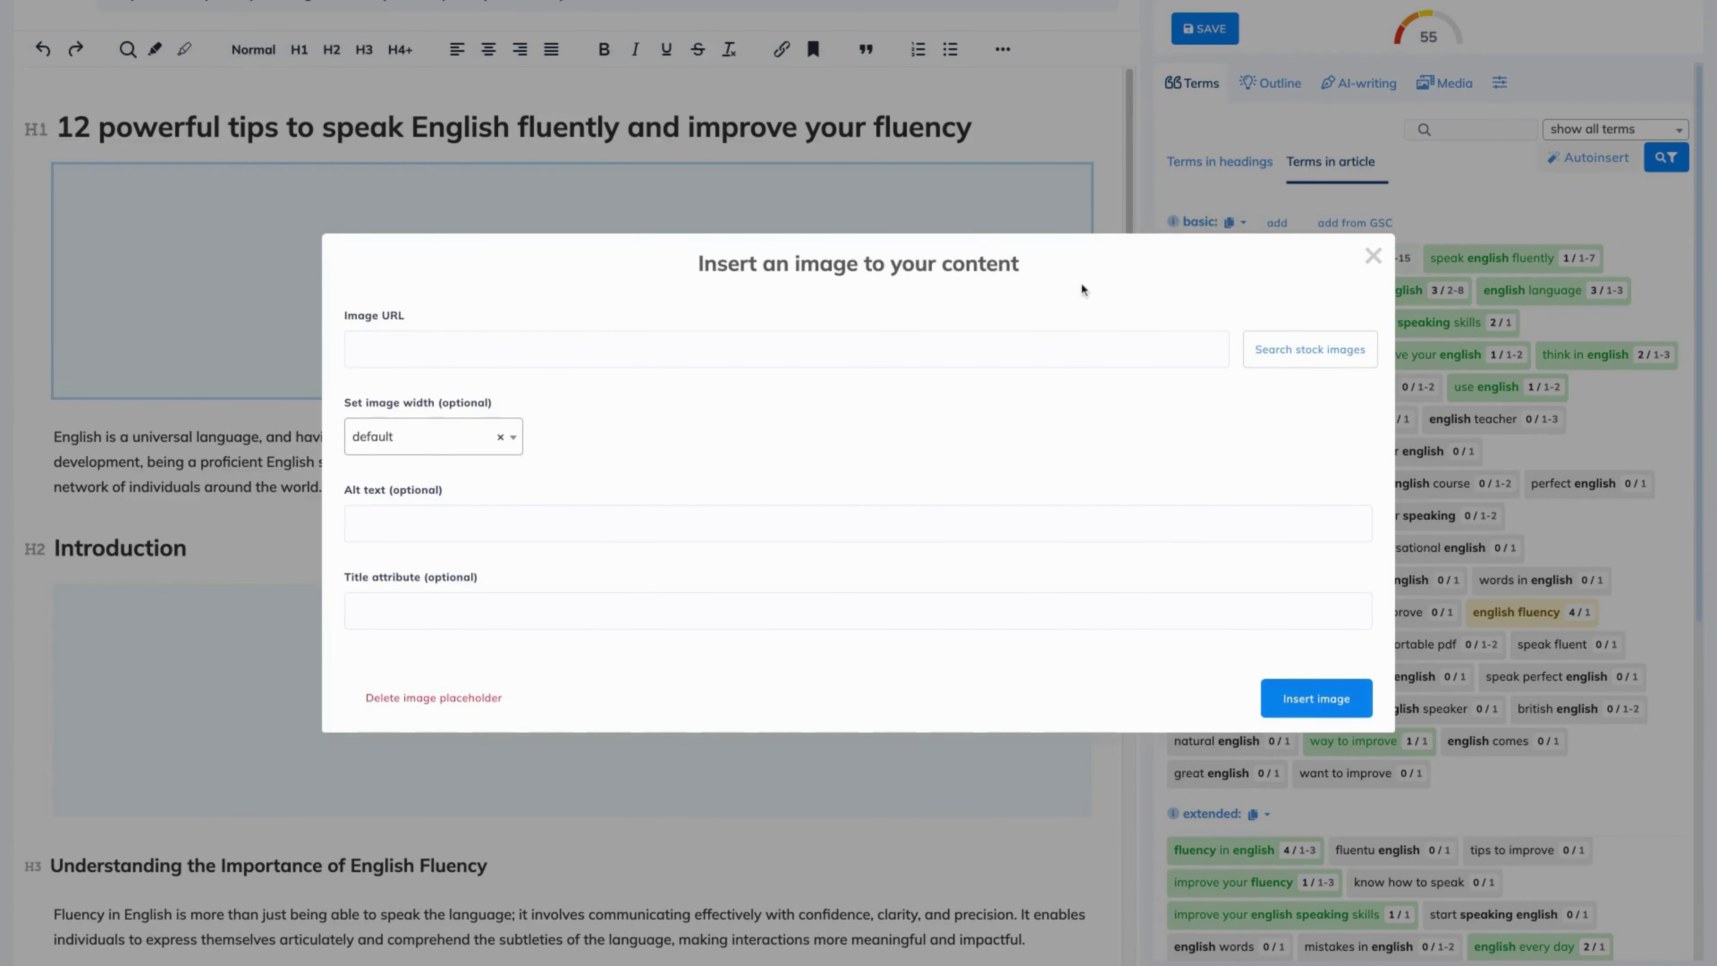
{"action": "left_click", "coordinate": [1319, 360]}
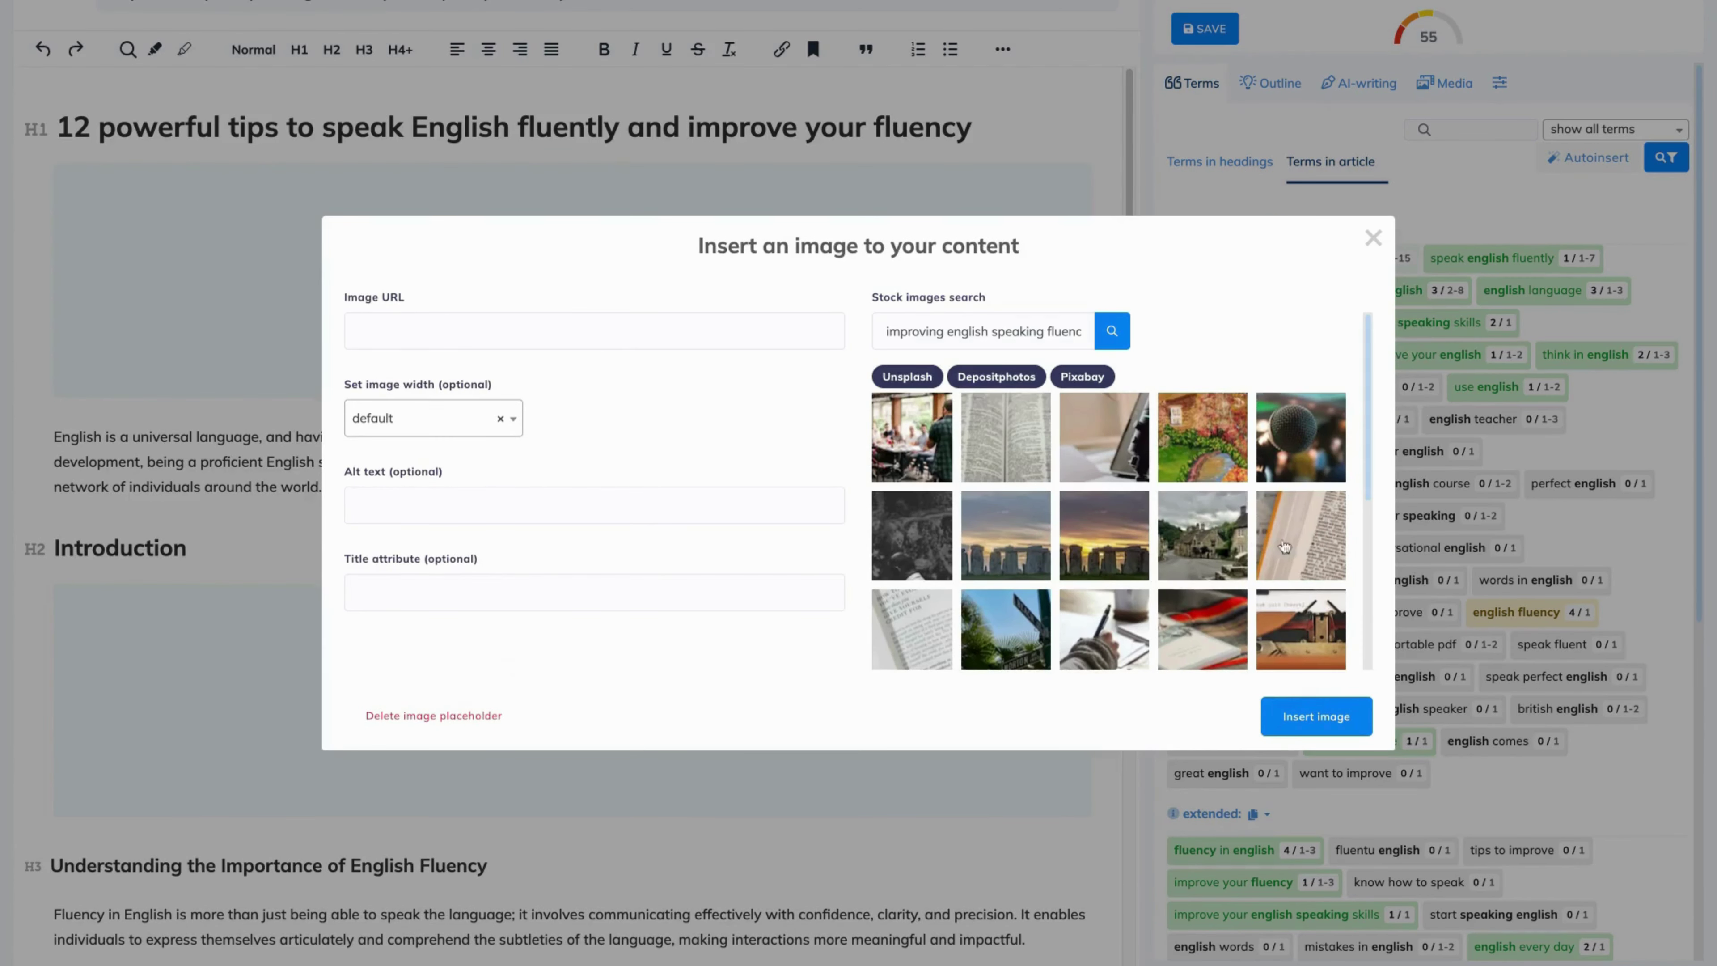
{"action": "left_click", "coordinate": [919, 657]}
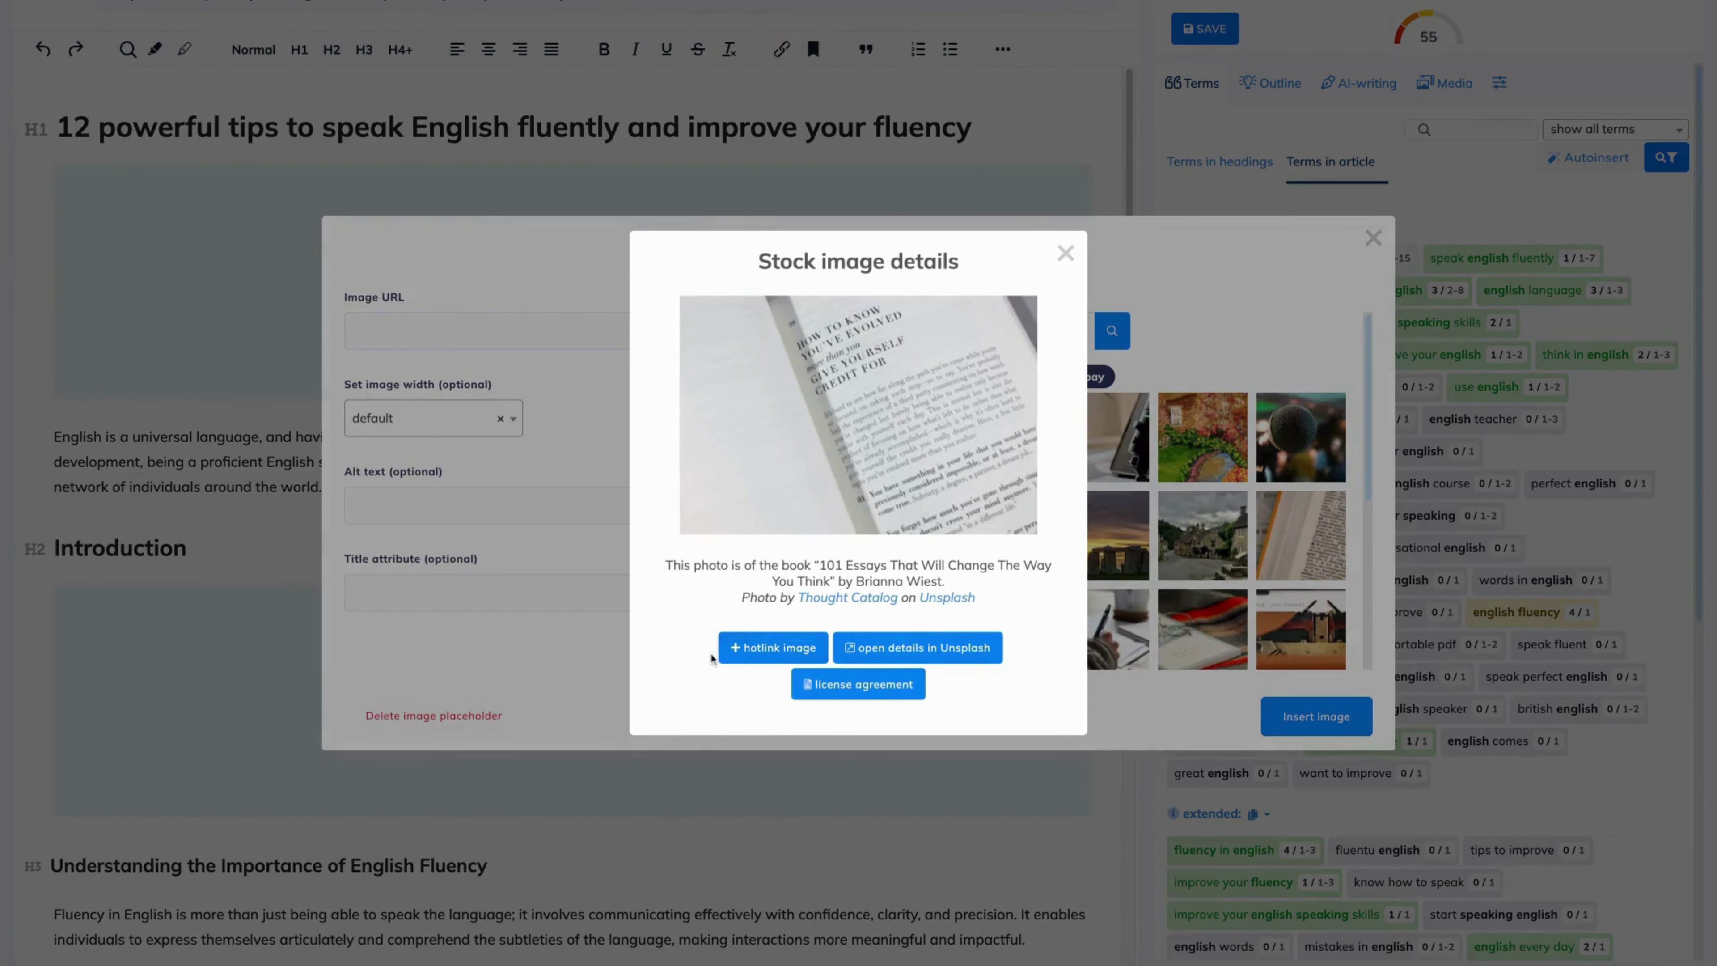
{"action": "left_click", "coordinate": [766, 657]}
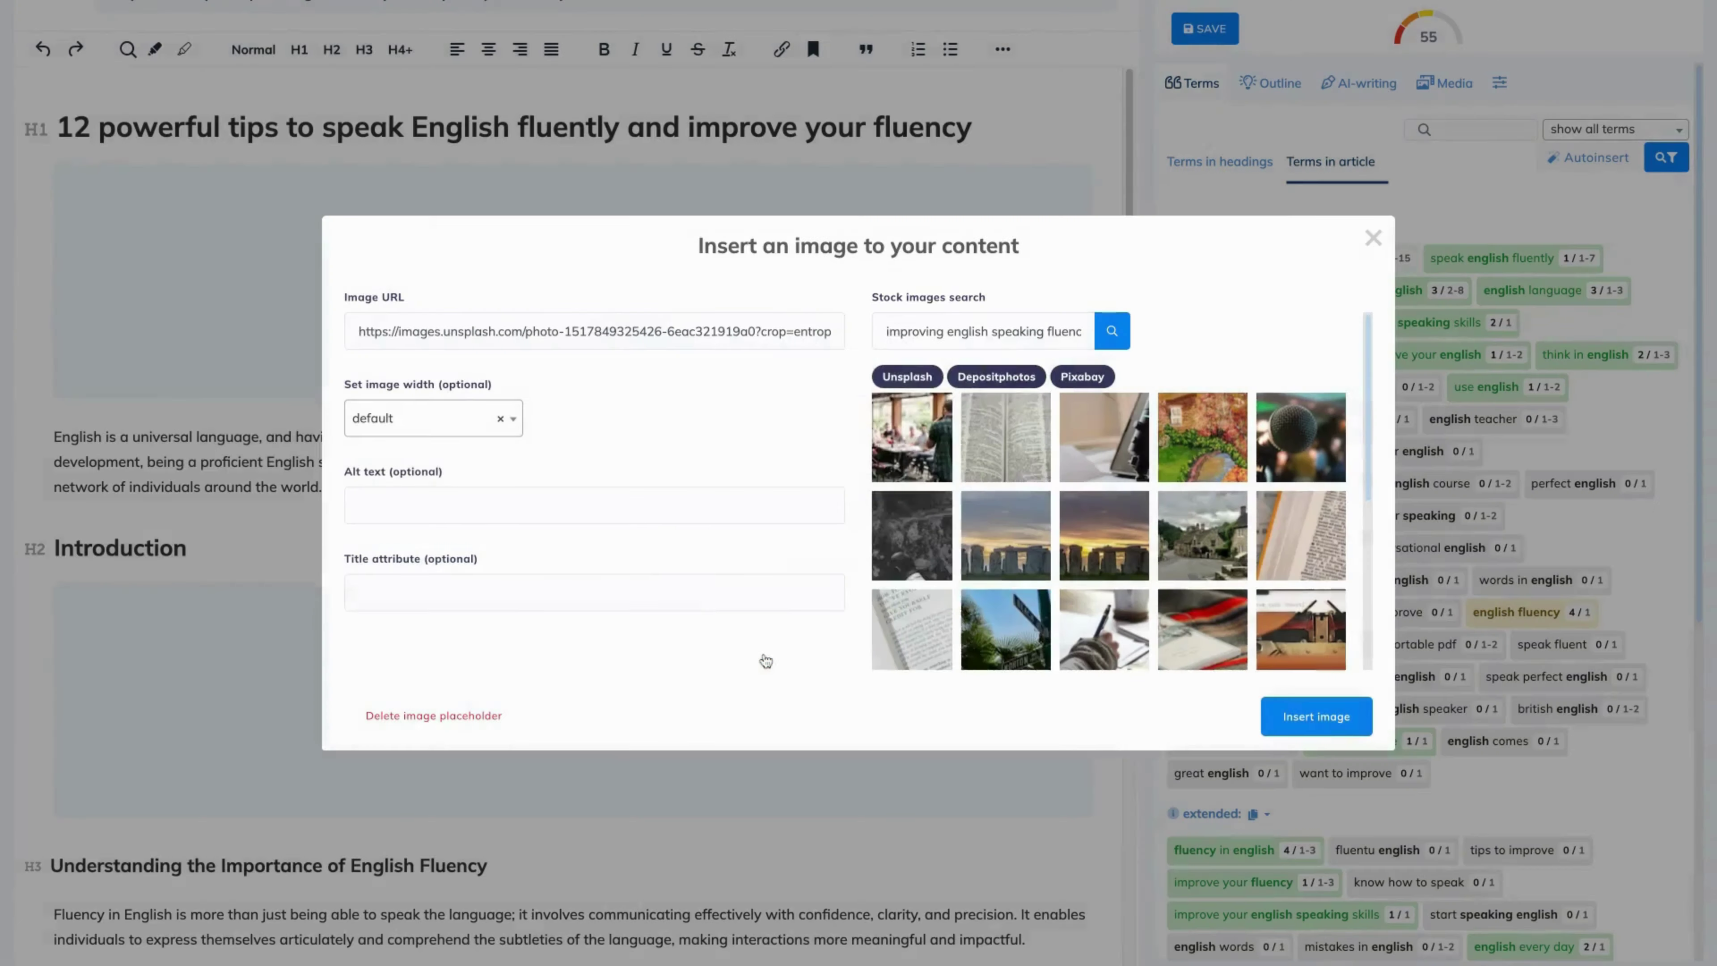
{"action": "left_click", "coordinate": [1300, 721]}
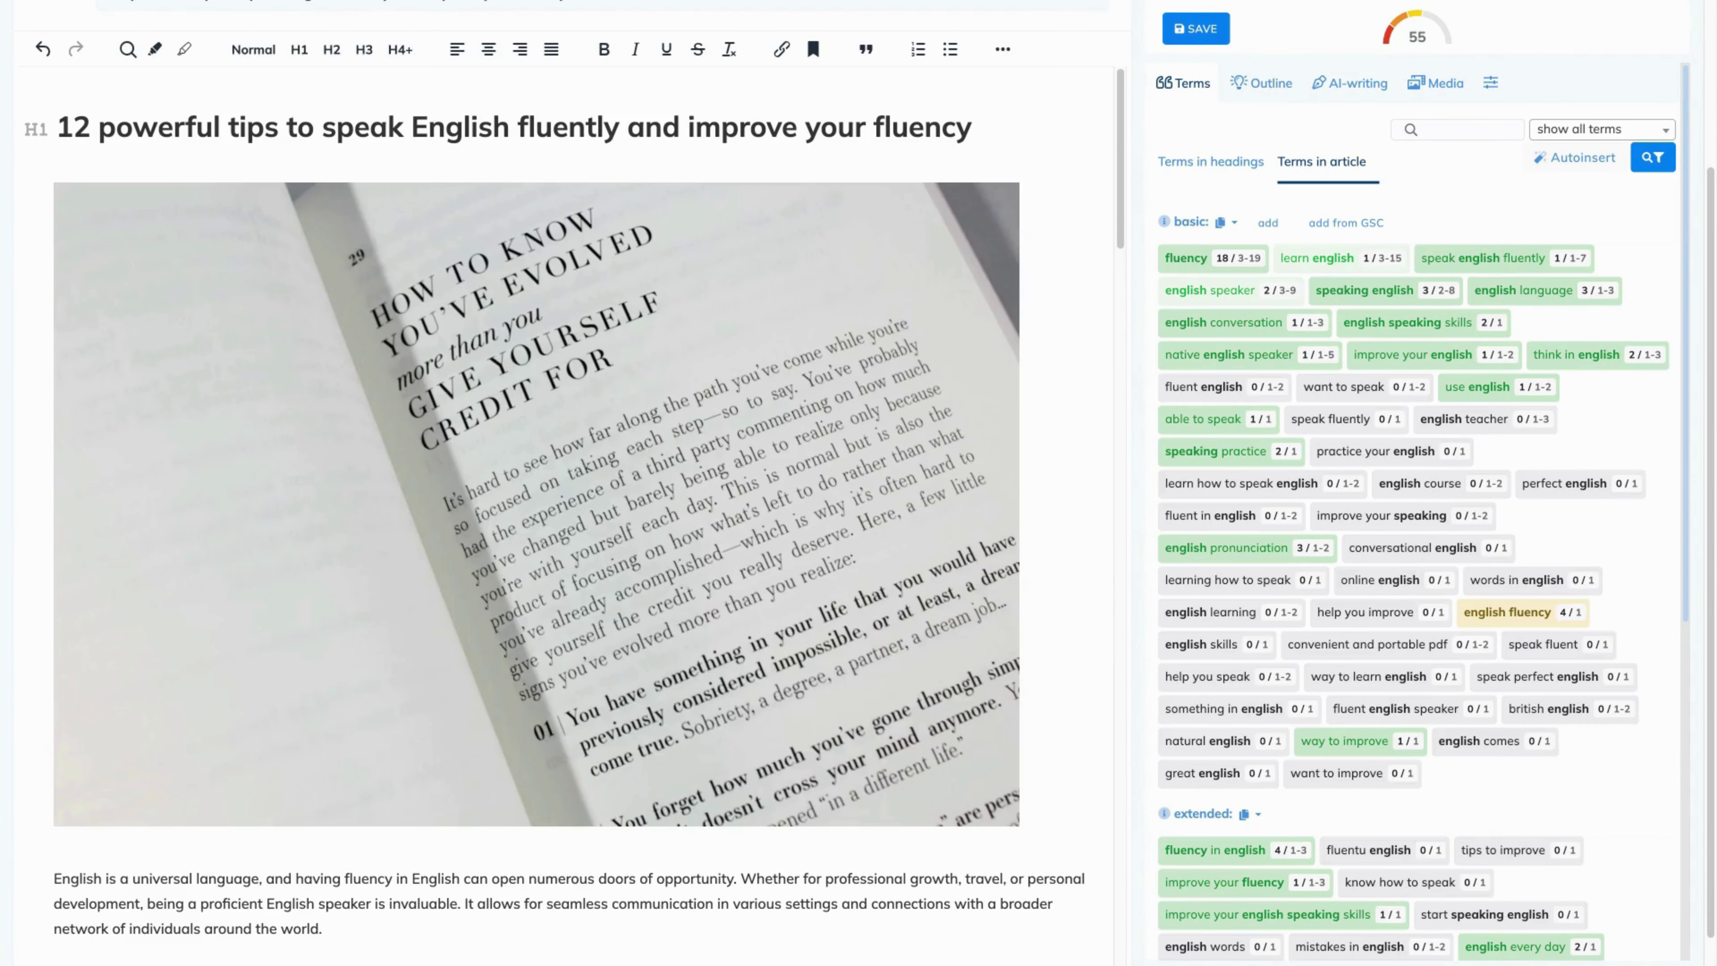
Step: Set the width of the book photo below the H1 to 40% and update the image
{"action": "double_click", "coordinate": [513, 519]}
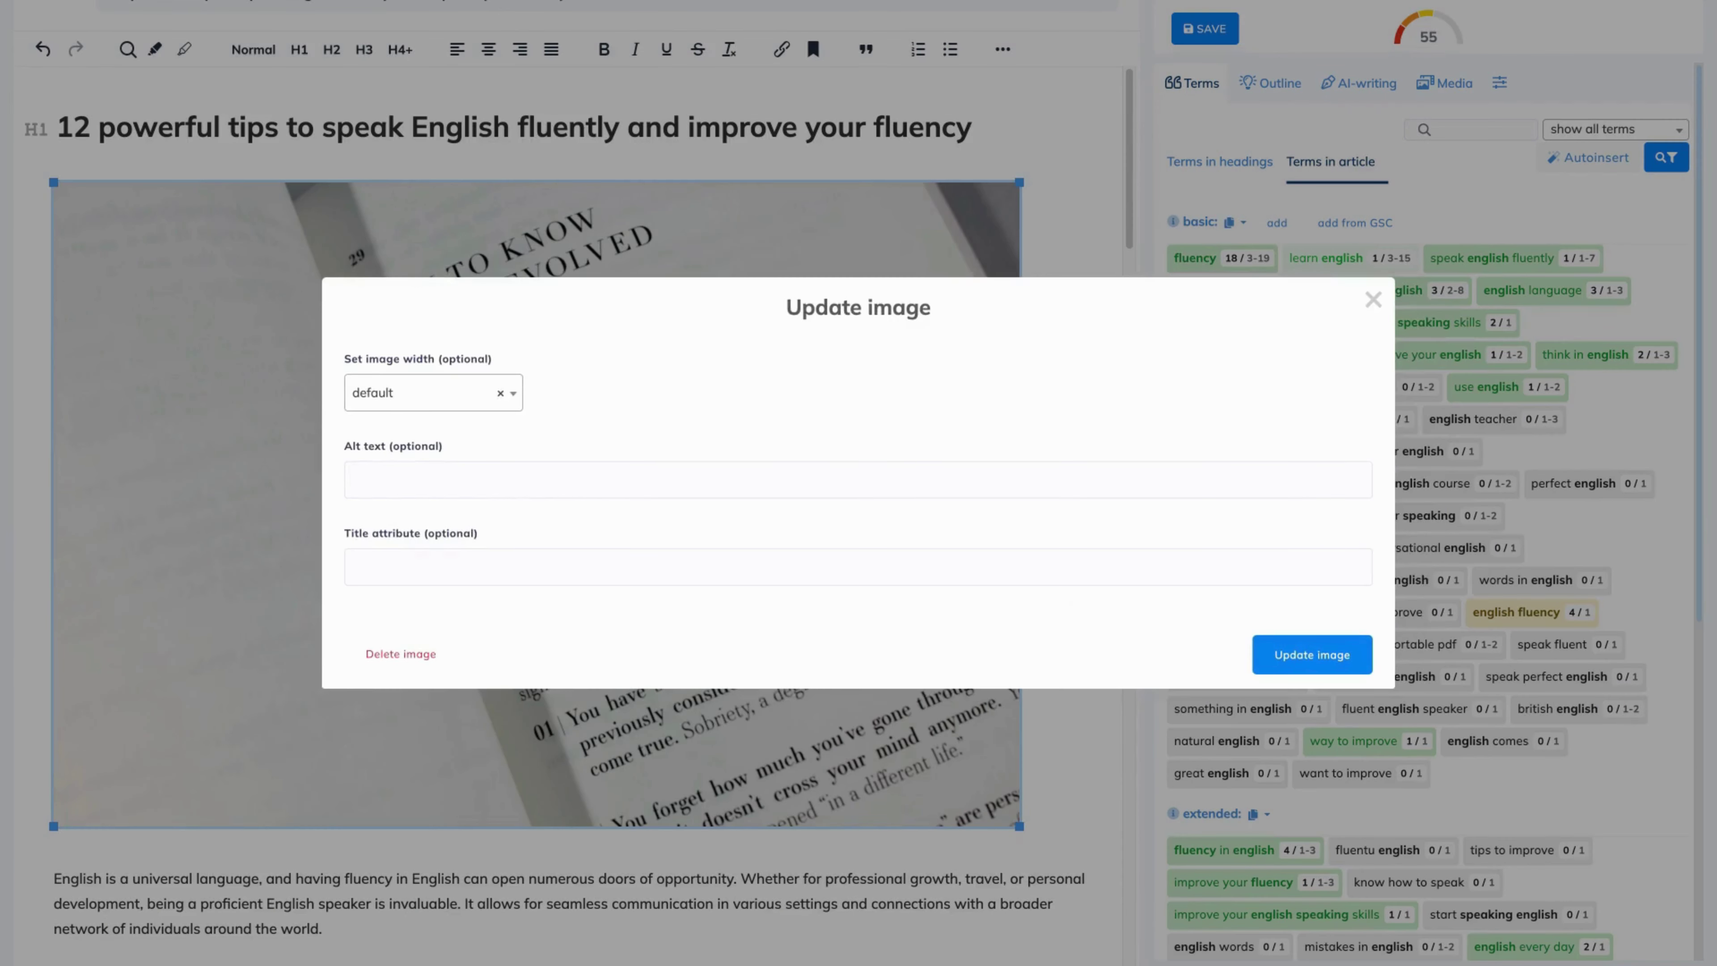
{"action": "left_click", "coordinate": [513, 393]}
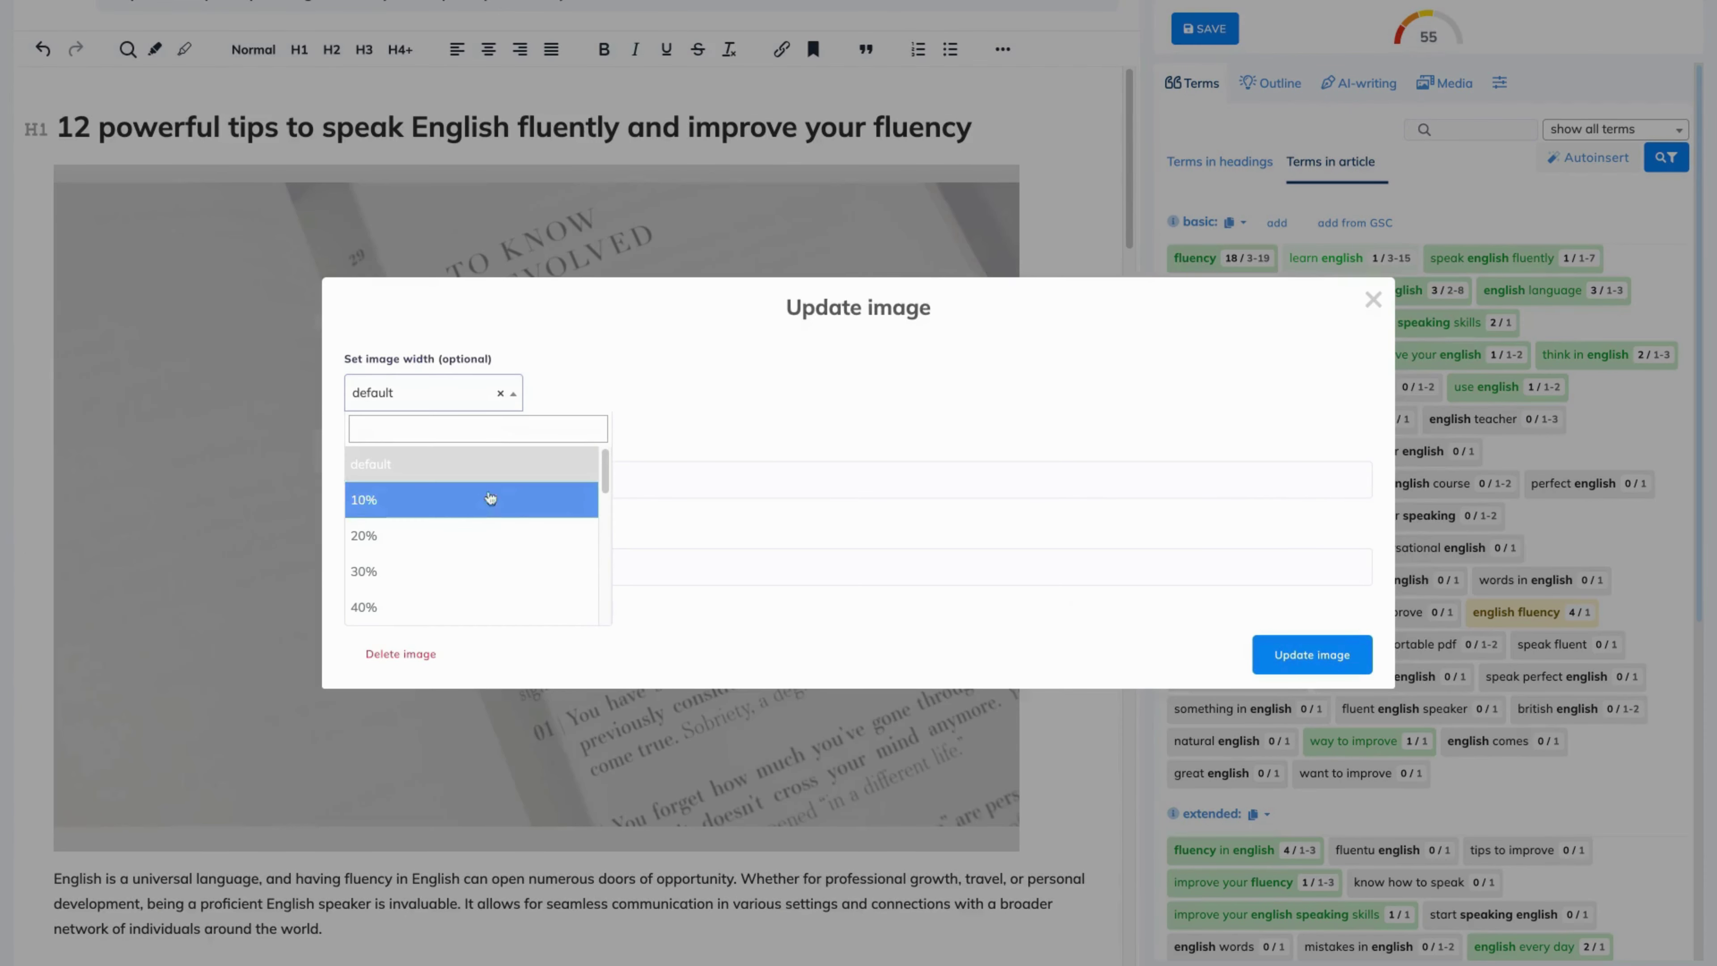
{"action": "left_click", "coordinate": [499, 597]}
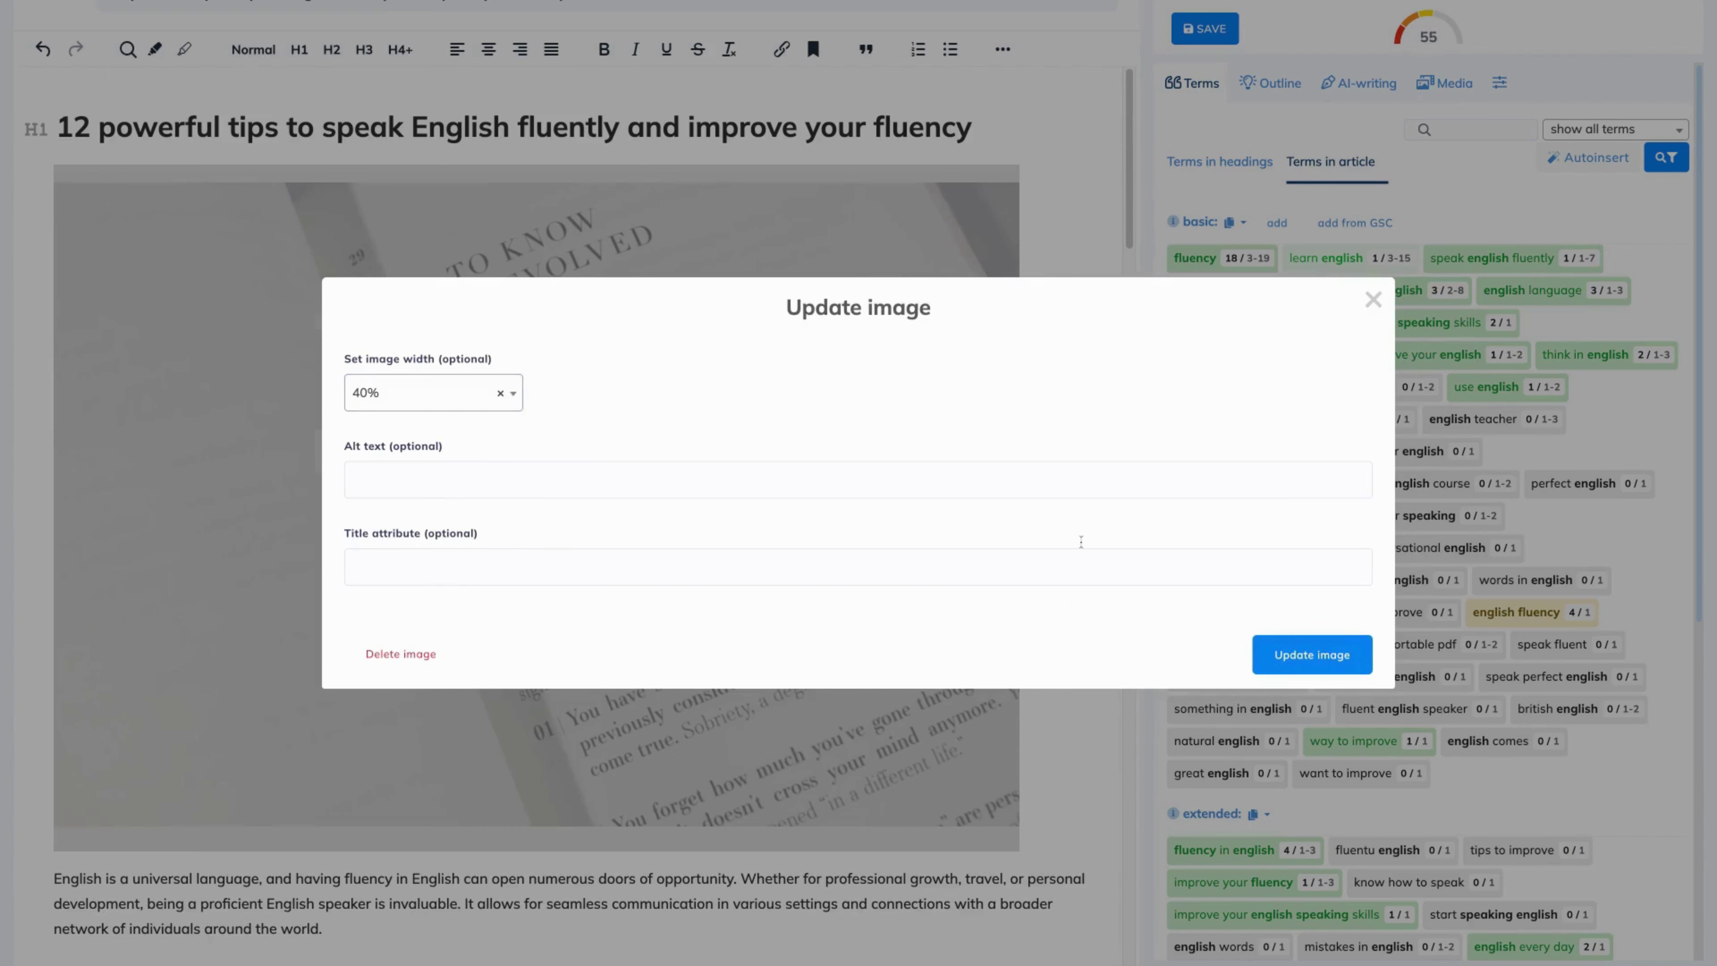
{"action": "left_click", "coordinate": [1287, 651]}
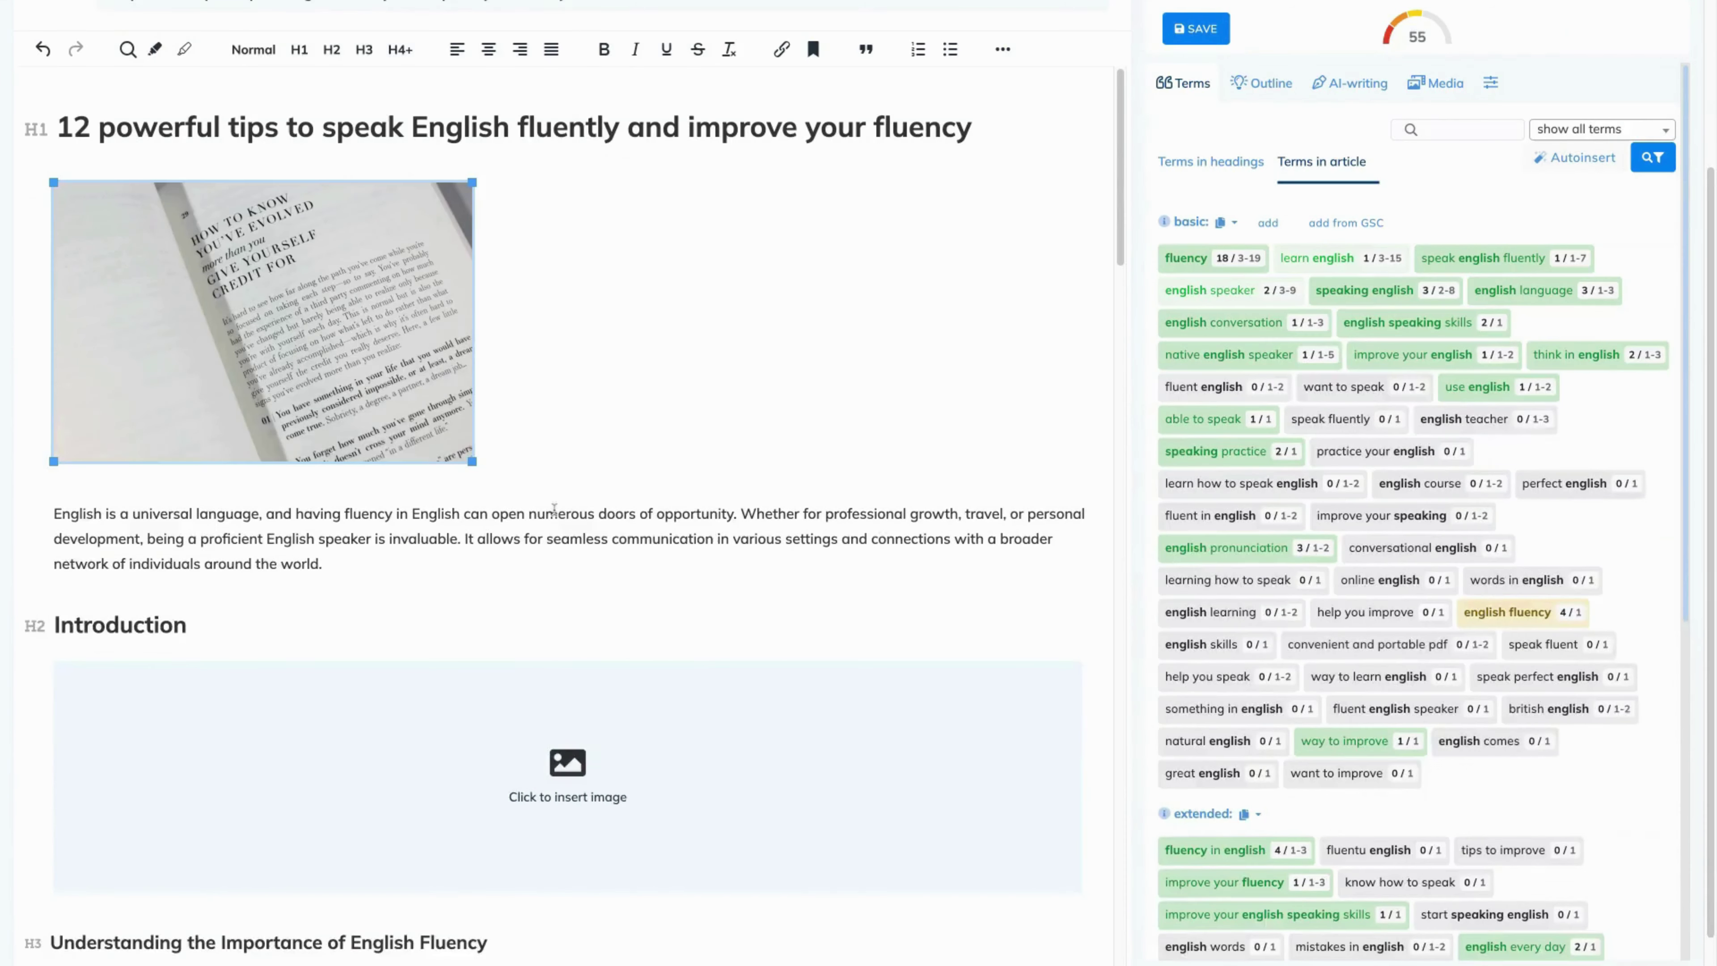